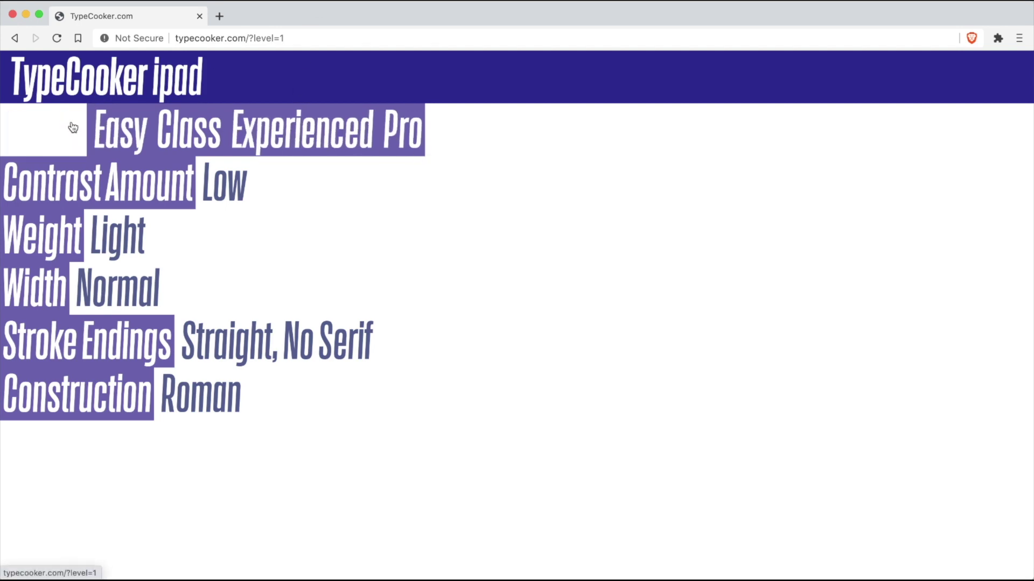
# Step: Compare the TypeCooker briefs for the Easy, Class, Experienced and Pro levels, reading through the whole Pro parameter list
pyautogui.click(133, 130)
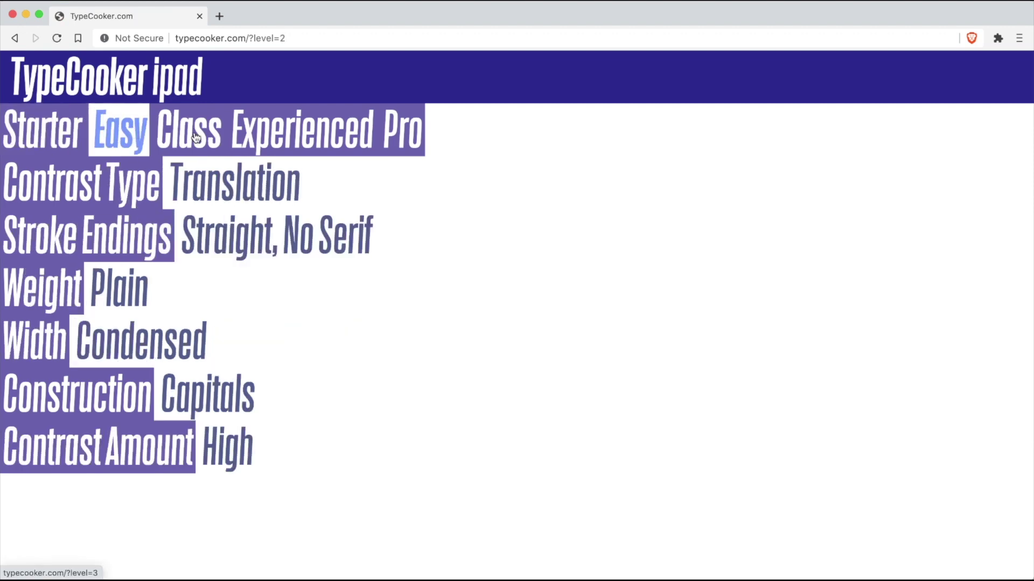
pyautogui.click(197, 141)
pyautogui.click(276, 144)
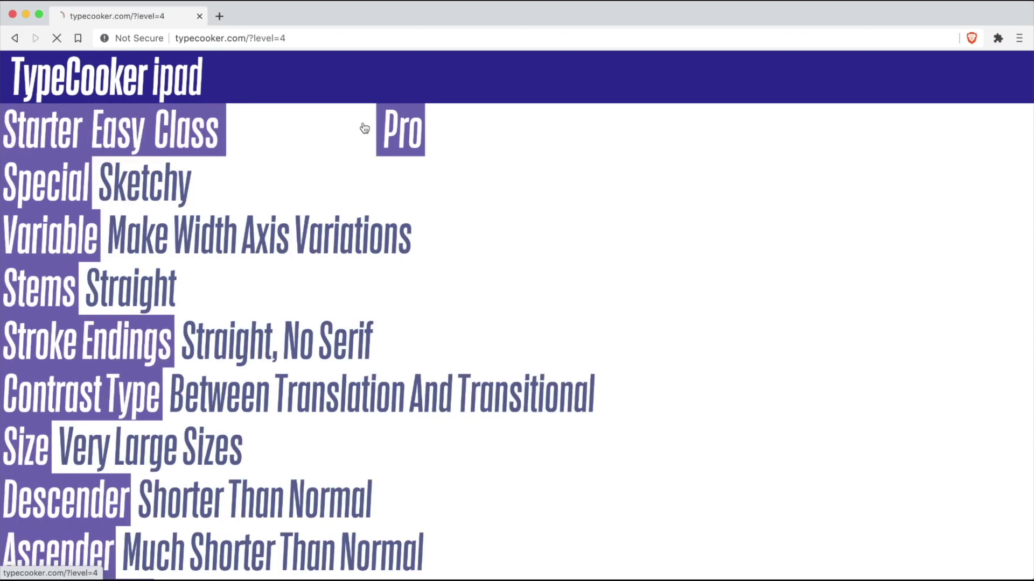
pyautogui.click(412, 139)
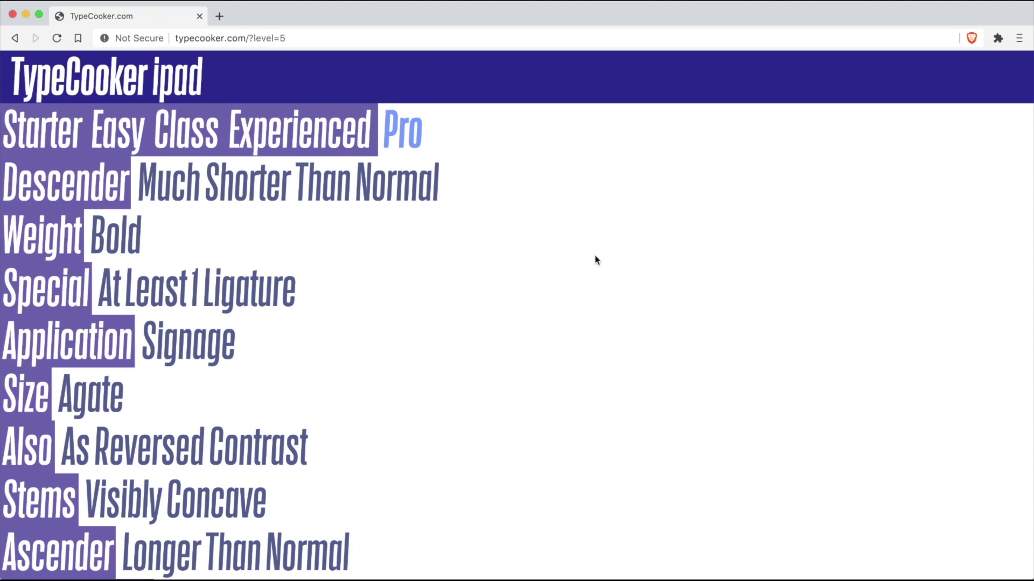
pyautogui.scroll(-6, 596, 260)
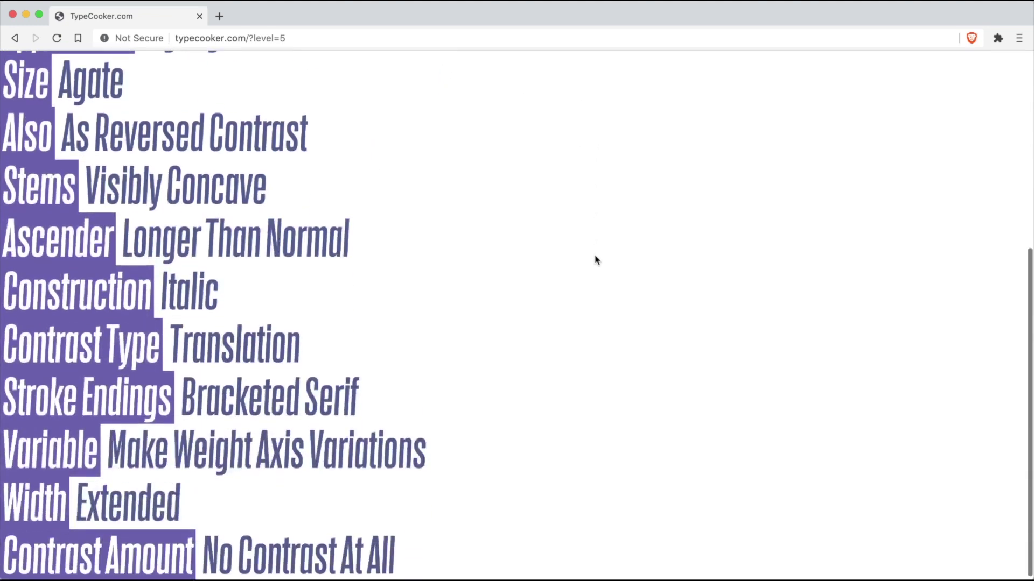
pyautogui.scroll(6, 596, 260)
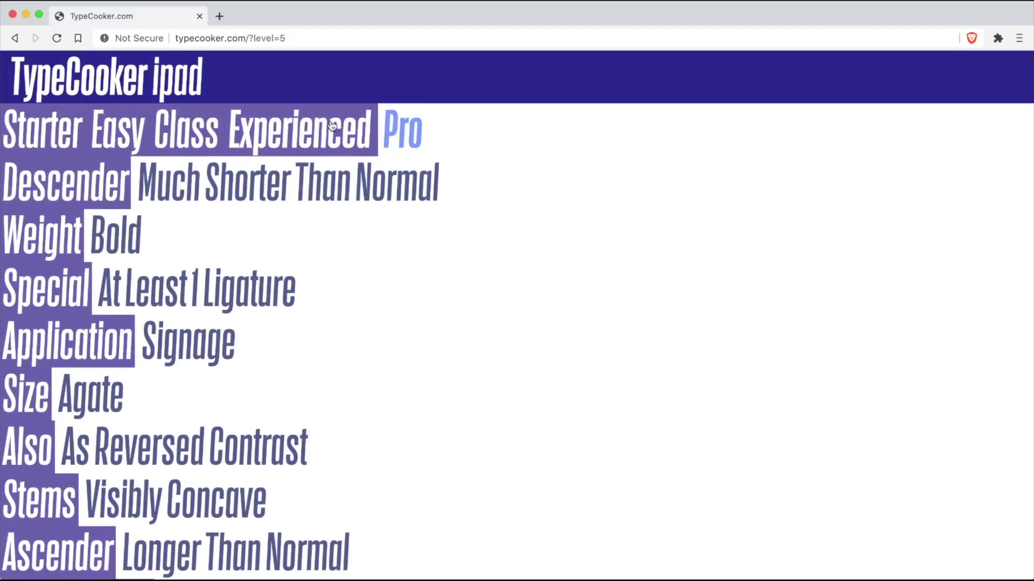
# Step: Switch to the Starter level and regenerate its TypeCooker brief repeatedly to get different parameter combinations
pyautogui.click(30, 118)
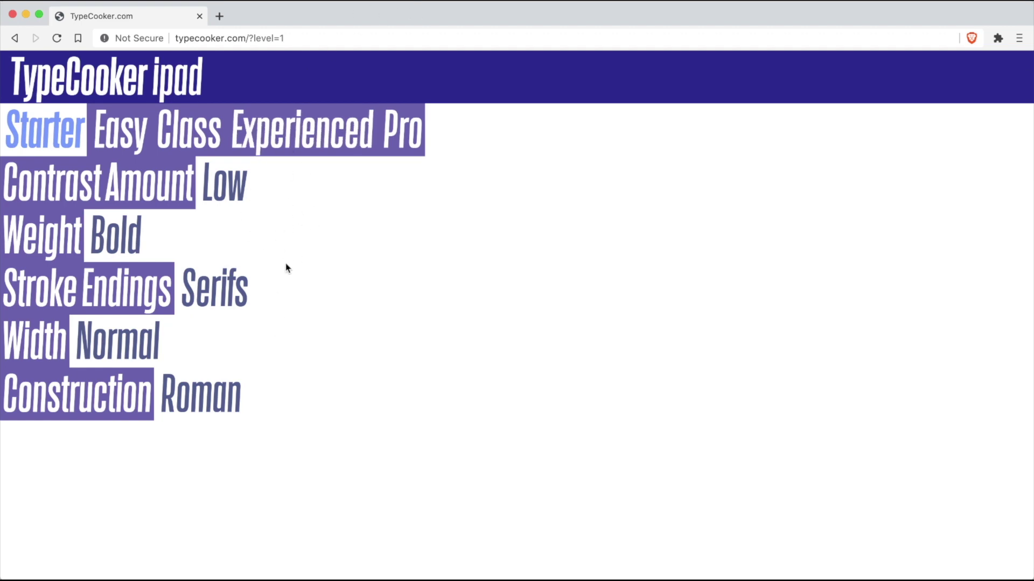
pyautogui.click(57, 38)
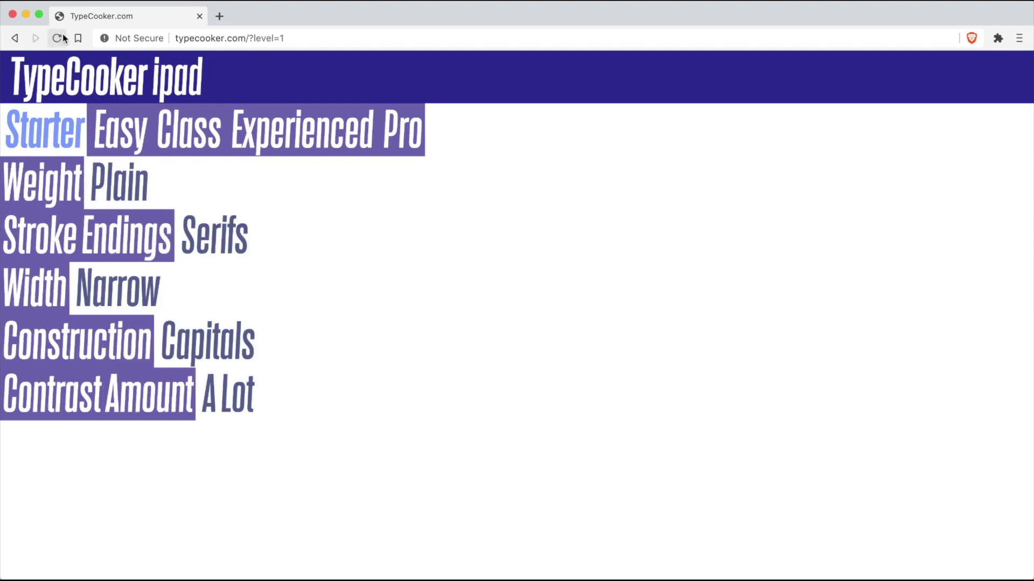
pyautogui.click(59, 39)
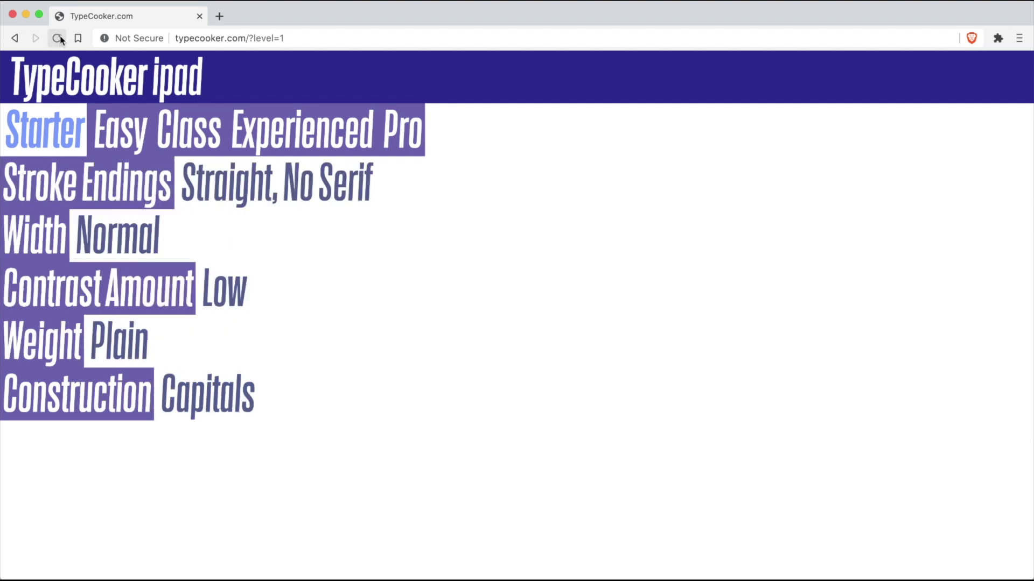
pyautogui.click(60, 37)
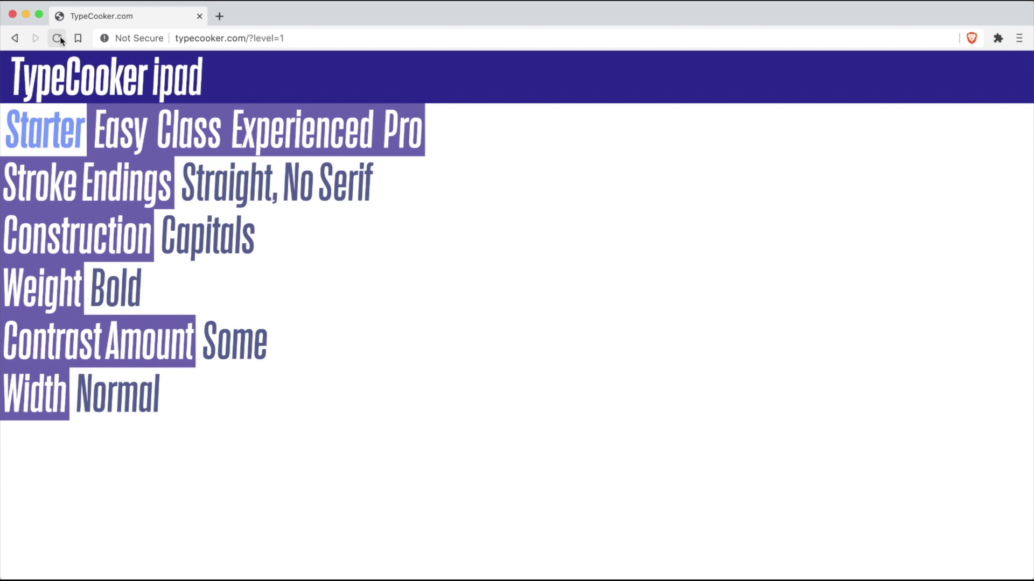
pyautogui.click(59, 39)
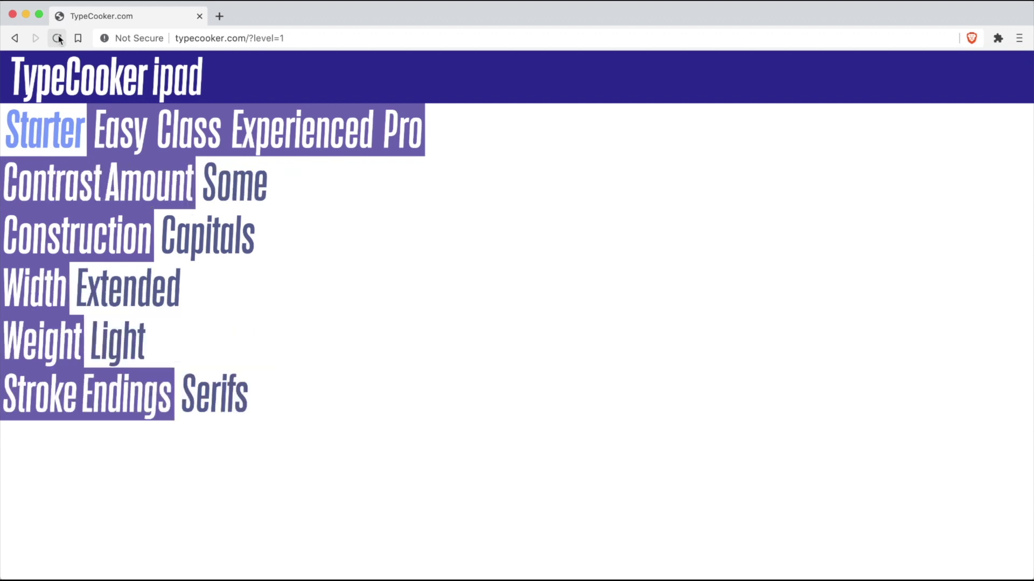
pyautogui.click(58, 39)
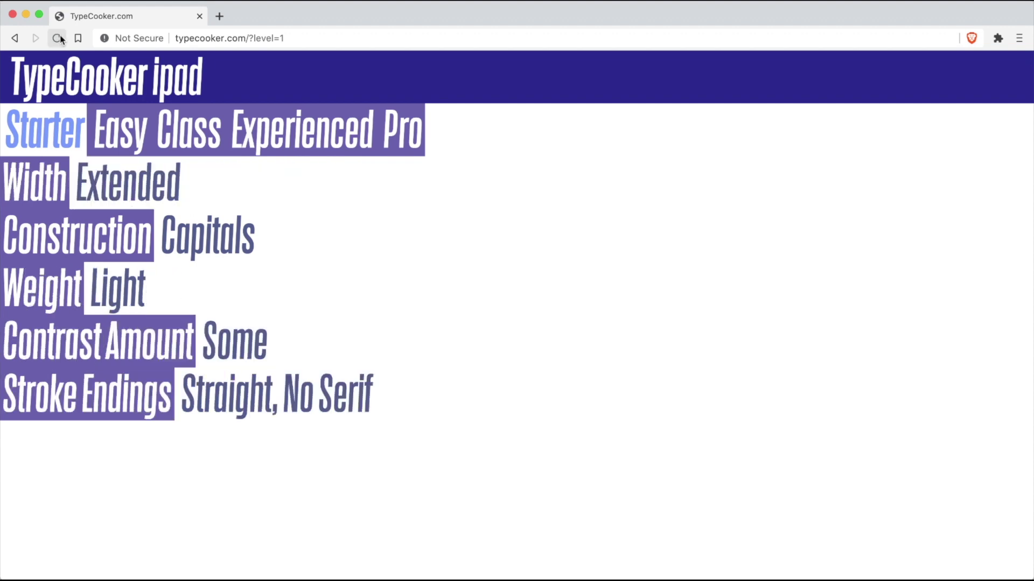
pyautogui.click(60, 36)
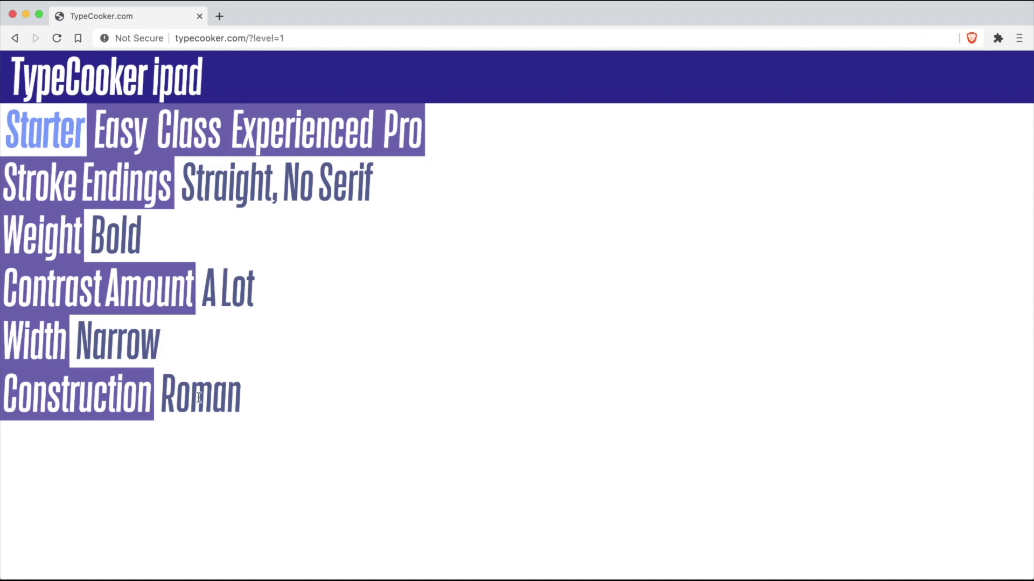
pyautogui.click(58, 37)
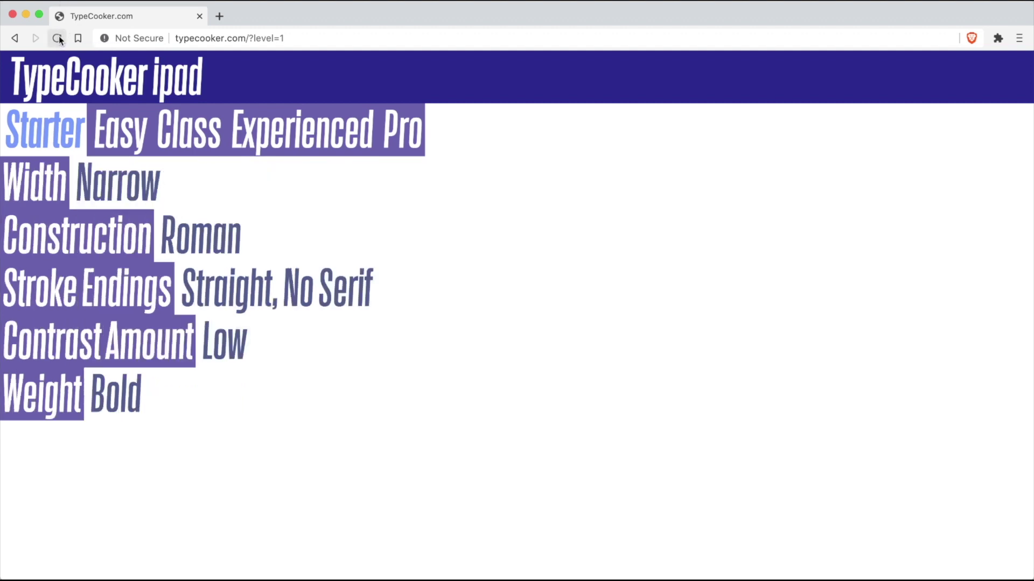
pyautogui.click(59, 36)
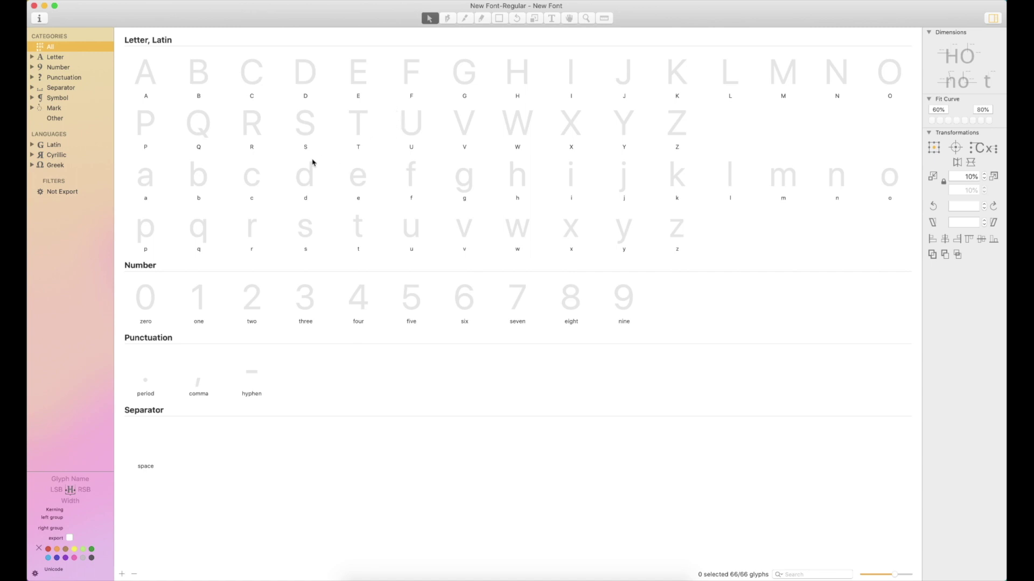
# Step: In the new font's info in Glyphs, set the width to Expanded and enable Bold style linking
pyautogui.click(39, 18)
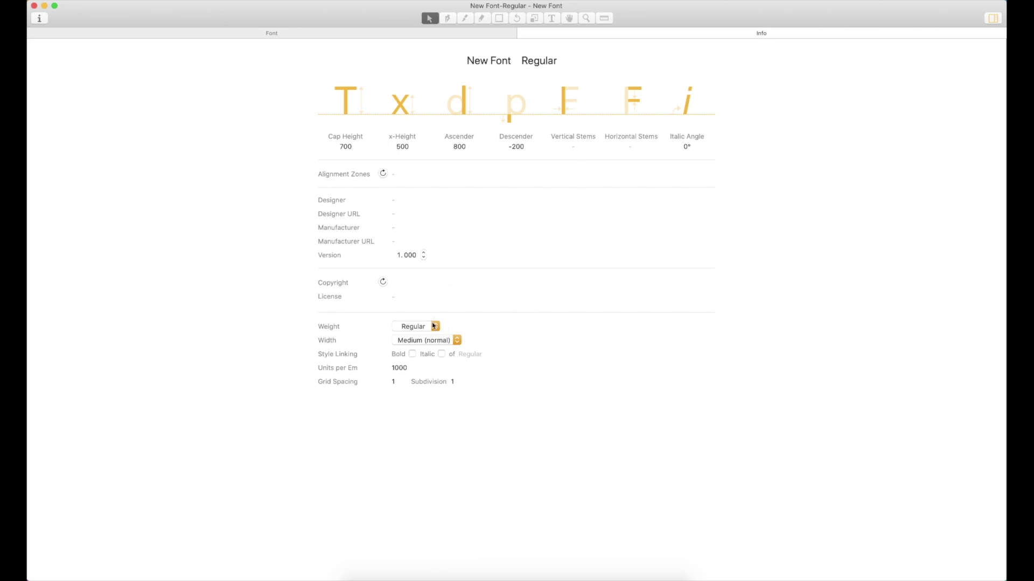
pyautogui.click(429, 341)
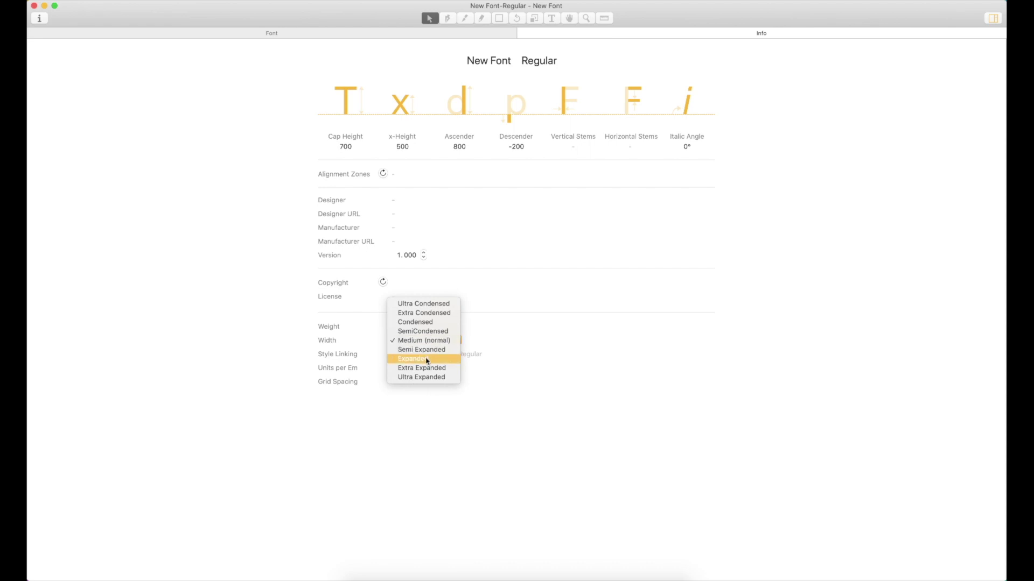
pyautogui.click(426, 359)
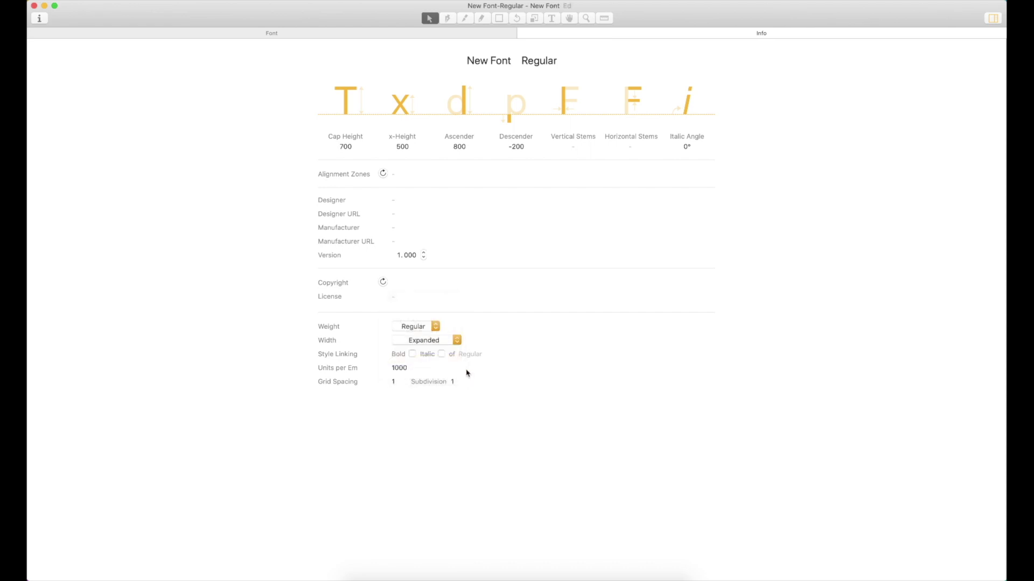
pyautogui.click(412, 354)
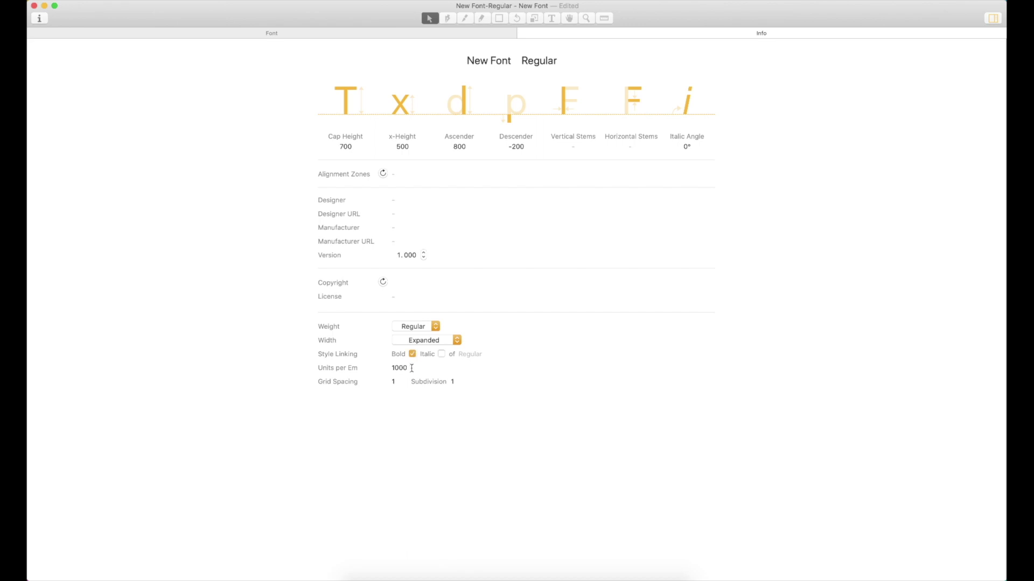
pyautogui.click(409, 368)
pyautogui.click(419, 369)
# Step: Set the font's ascender to 750 and its x-height to 550
pyautogui.click(347, 147)
pyautogui.click(468, 146)
pyautogui.doubleClick(470, 146)
pyautogui.write('750')
pyautogui.click(408, 146)
pyautogui.press('BackSpace')
pyautogui.press('BackSpace')
pyautogui.press('BackSpace')
pyautogui.write('550')
pyautogui.press('Tab')
# Step: Set the font's descender to -100 and close the font info
pyautogui.press('Tab')
pyautogui.doubleClick(534, 146)
pyautogui.write('100')
pyautogui.press('Tab')
pyautogui.click(535, 170)
pyautogui.click(522, 33)
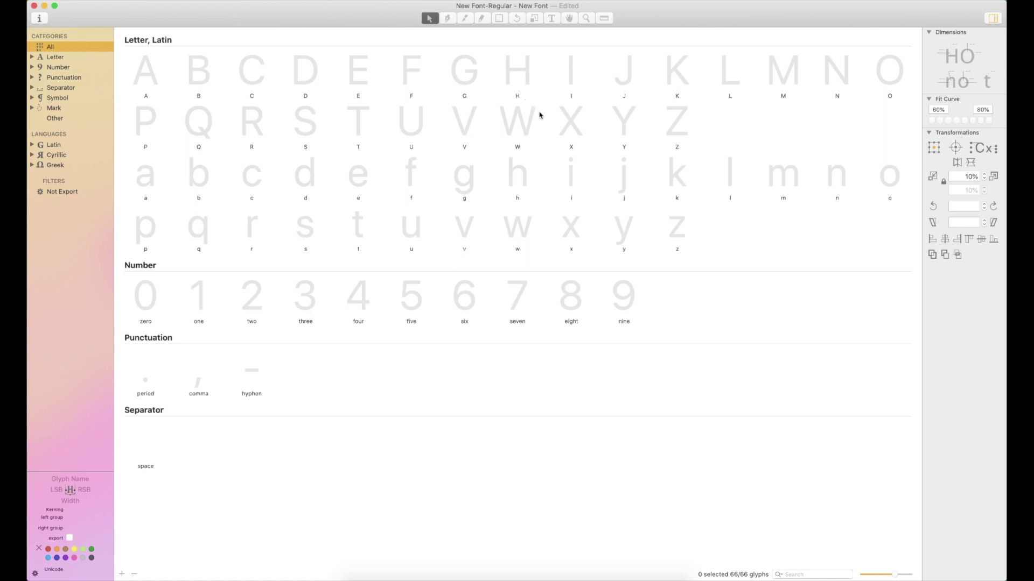
# Step: Reopen the font info and enter the designer's name and the designer's website URL
pyautogui.click(40, 19)
pyautogui.click(421, 200)
pyautogui.write('Daniel Nisbet')
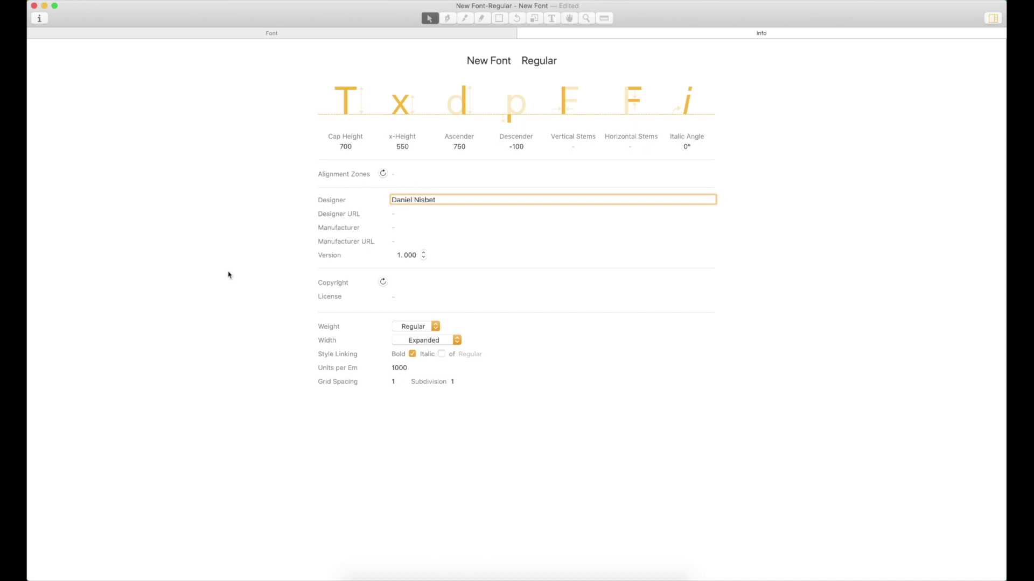
pyautogui.press('Tab')
pyautogui.write('https:')
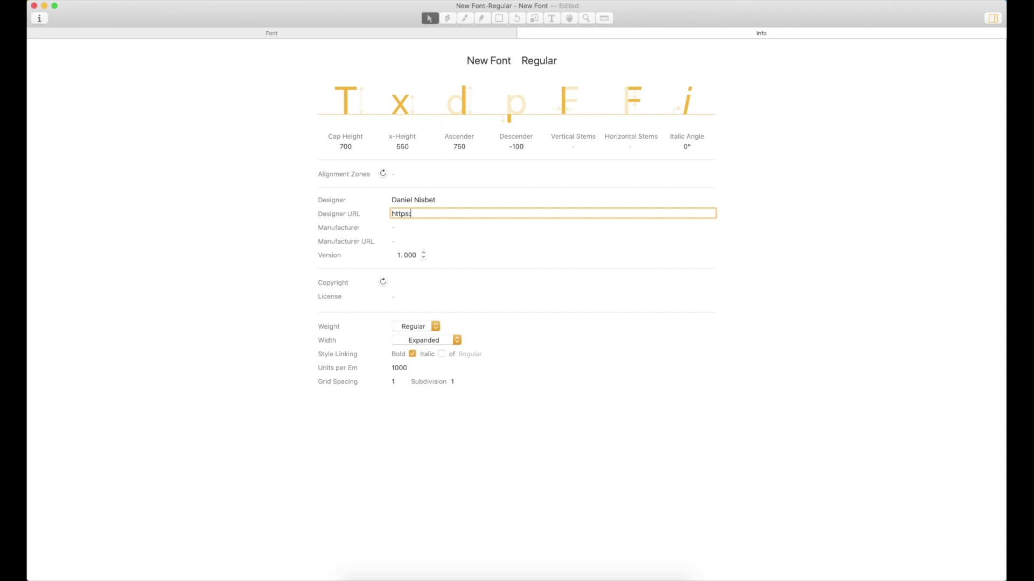
pyautogui.write('//nis.bet/')
pyautogui.press('Return')
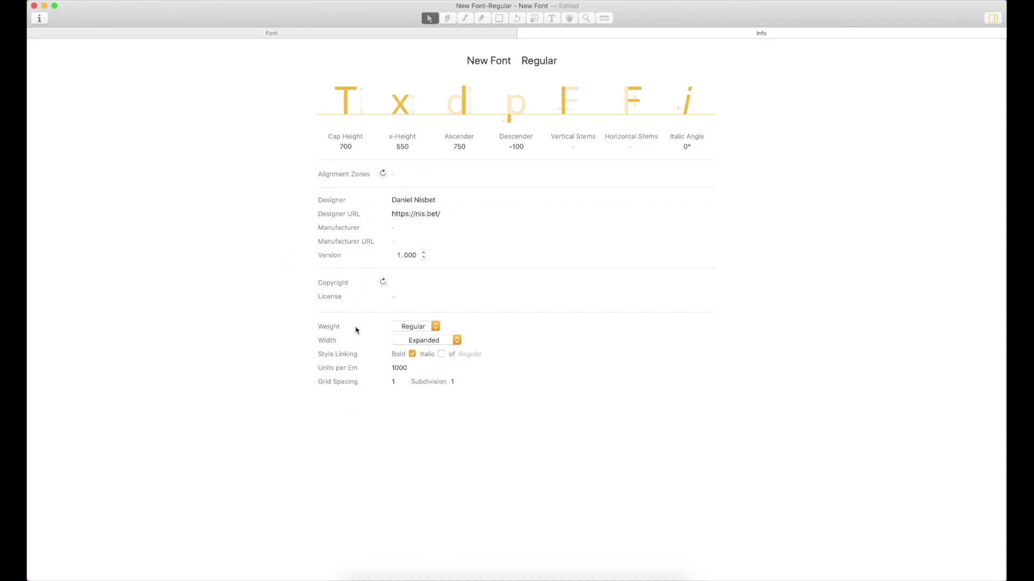
# Step: Enter 2020 as the font's copyright and close the font info
pyautogui.click(393, 282)
pyautogui.write('2020')
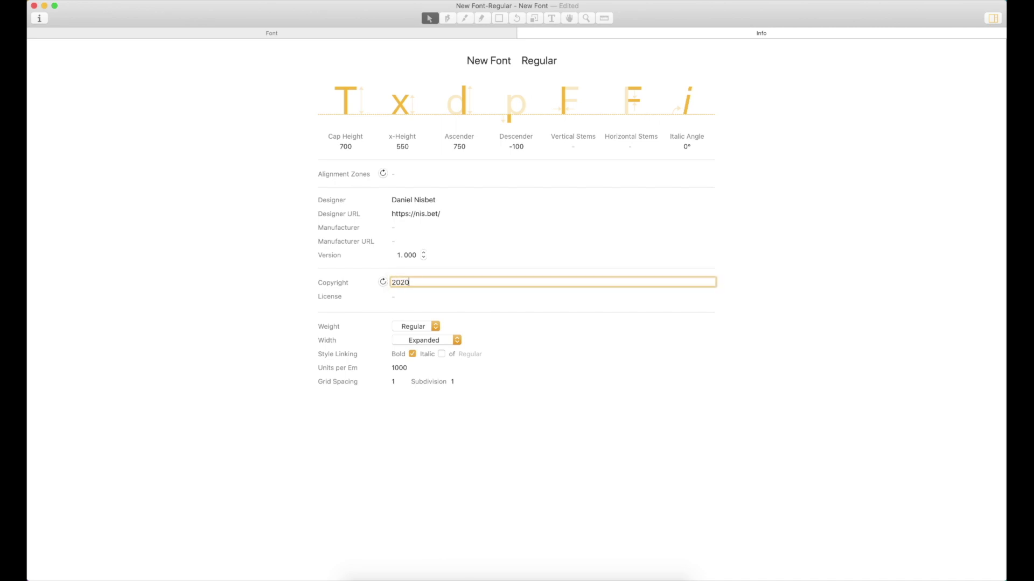
pyautogui.press('Return')
pyautogui.click(516, 33)
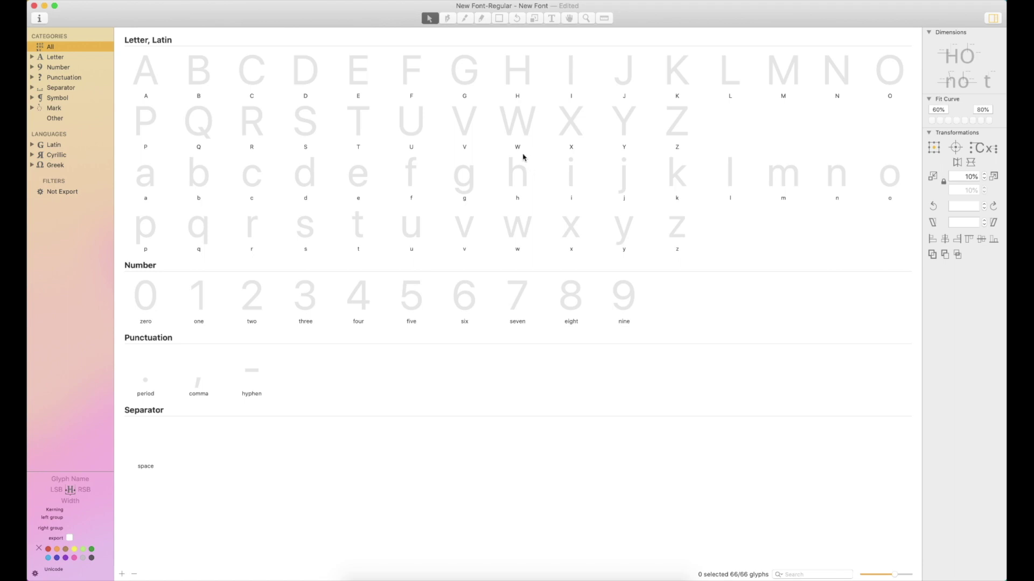
# Step: Open the capital H glyph and draw its left stem as a rectangle about 172 units wide and 700 high
pyautogui.doubleClick(525, 80)
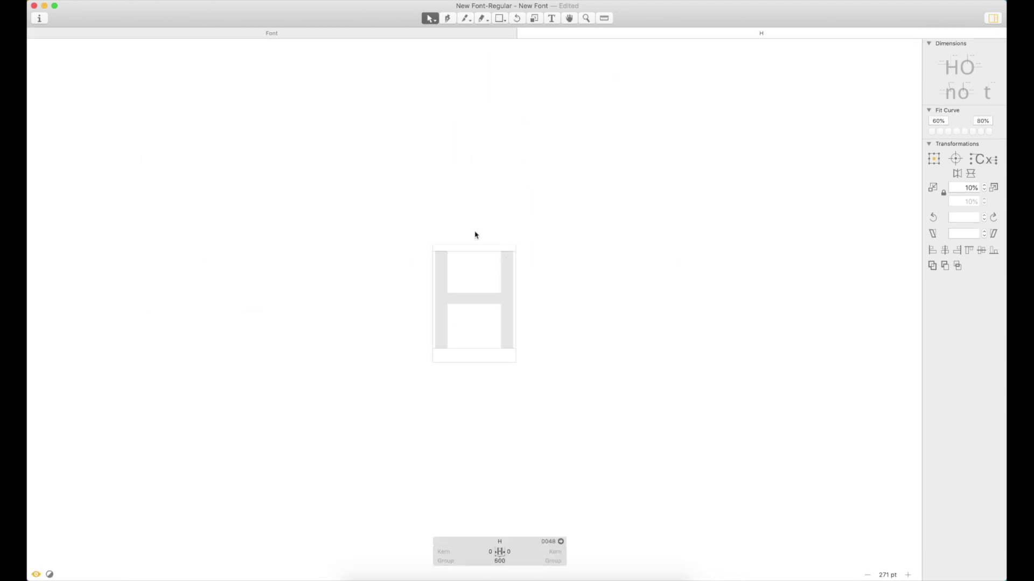
pyautogui.press('super+0')
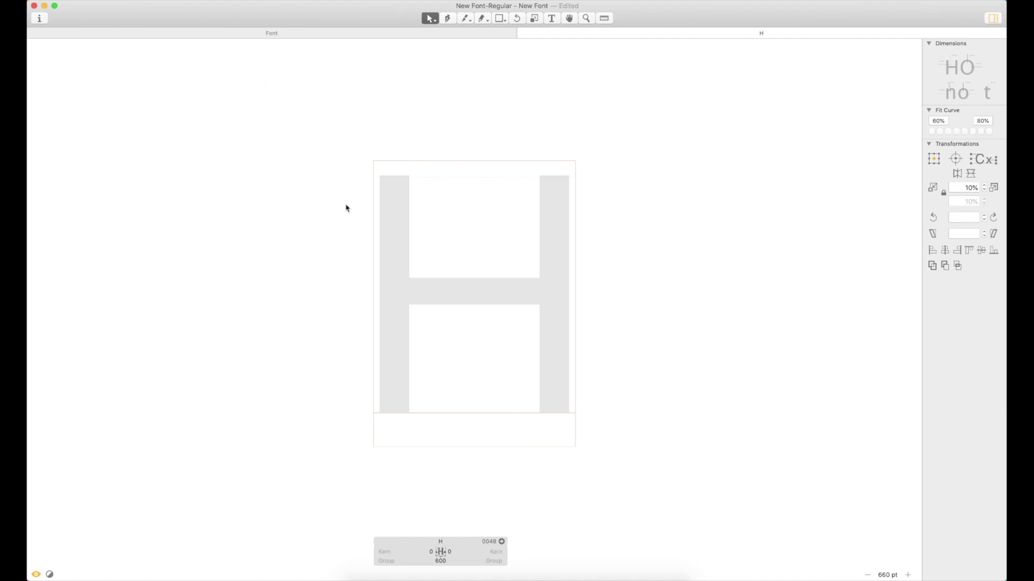
pyautogui.click(498, 20)
pyautogui.moveTo(379, 179); pyautogui.dragTo(438, 419)
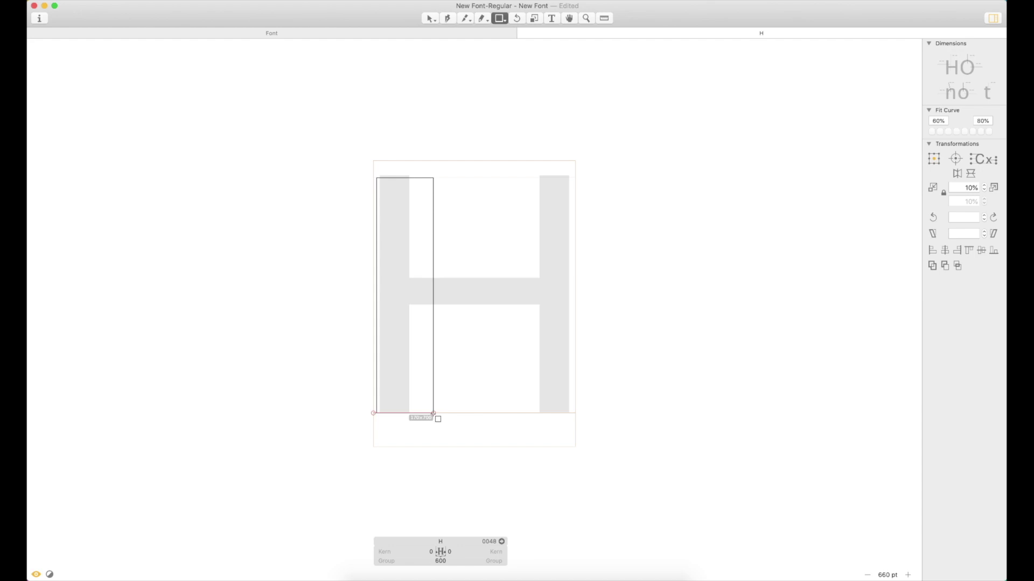
pyautogui.moveTo(437, 418); pyautogui.dragTo(437, 419)
pyautogui.press('v')
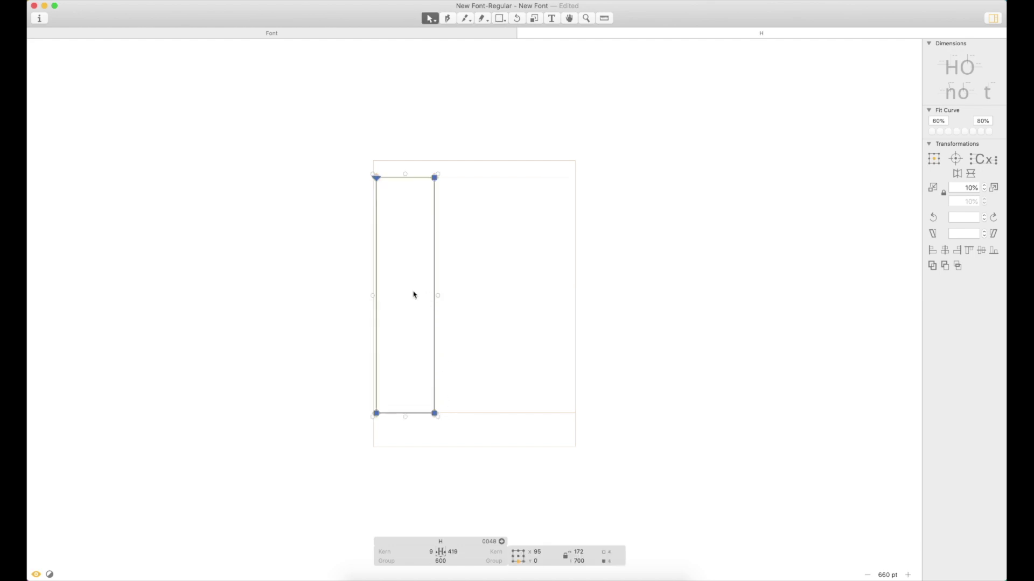
# Step: Add a second H beside the first and duplicate its stem about 600 units to the right
pyautogui.write('t')
pyautogui.write('H')
pyautogui.press('Escape')
pyautogui.moveTo(705, 240); pyautogui.dragTo(513, 238)
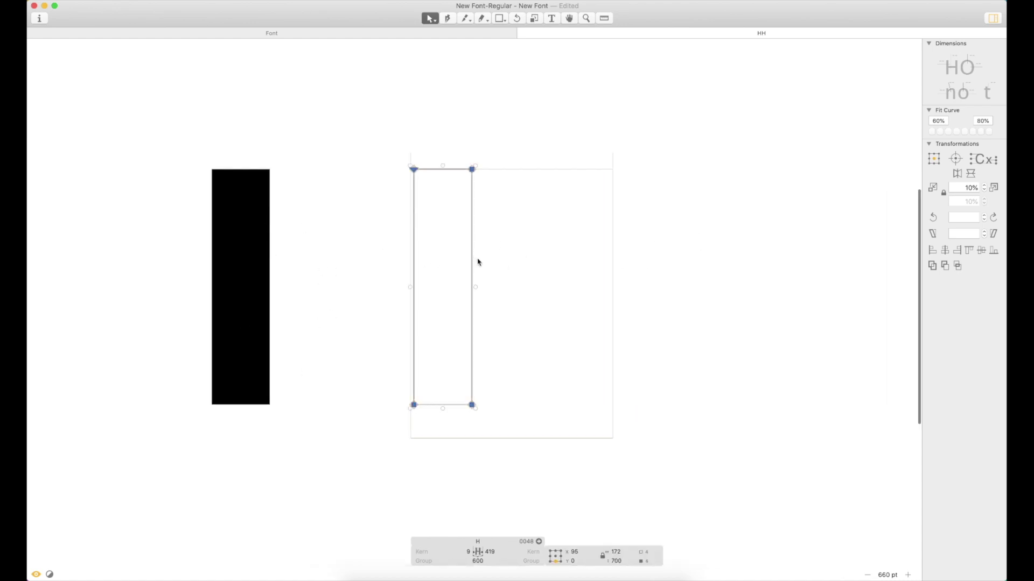
pyautogui.moveTo(473, 257); pyautogui.dragTo(675, 263)
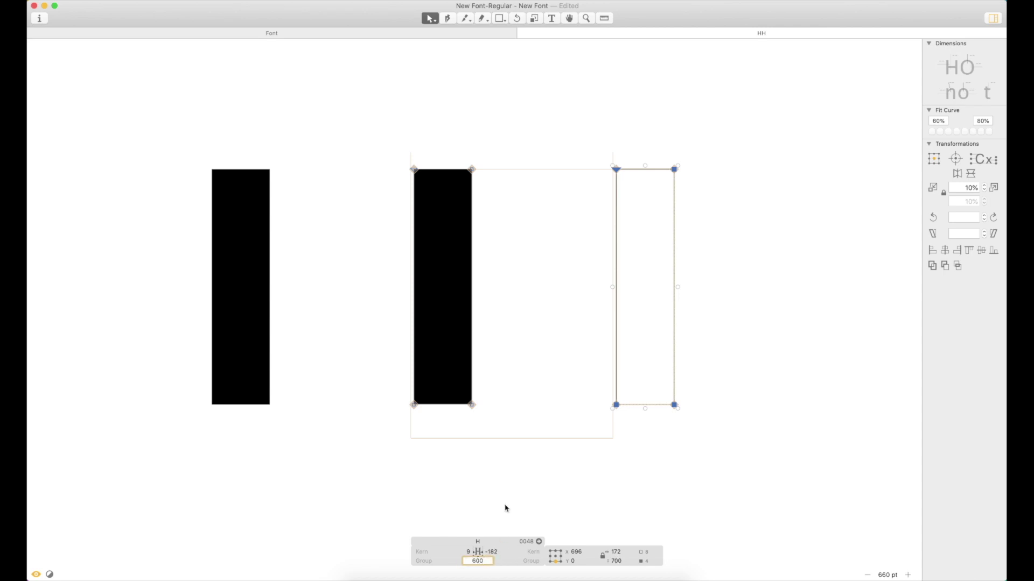
# Step: Set both the left and right sidebearings of the H to 100
pyautogui.click(504, 552)
pyautogui.hotkey('shift', 'Tab')
pyautogui.write('100')
pyautogui.press('Tab')
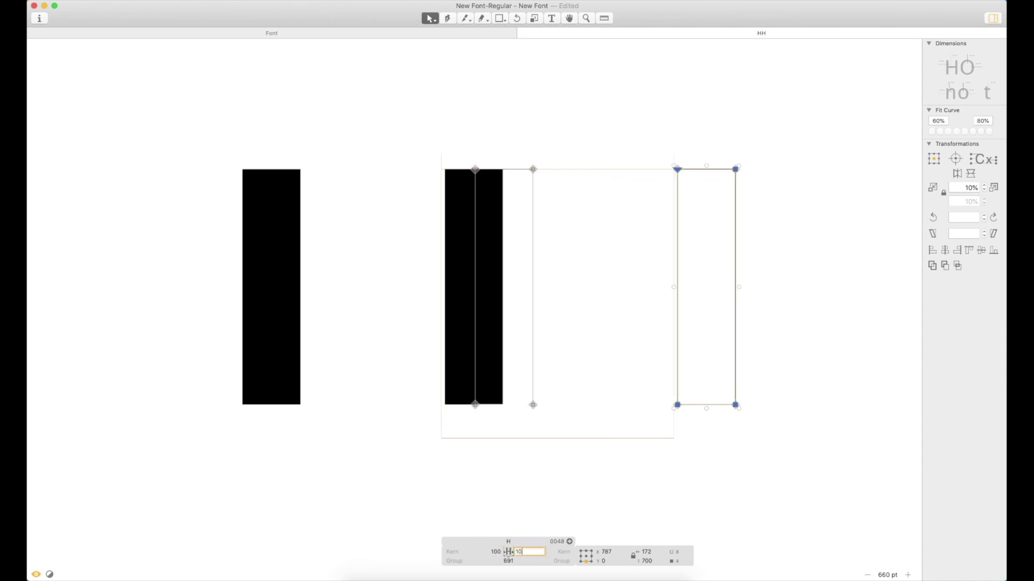
pyautogui.write('100')
pyautogui.press('Tab')
# Step: Open the second H for editing and move its right stem 20 units to the right
pyautogui.moveTo(699, 222); pyautogui.dragTo(549, 214)
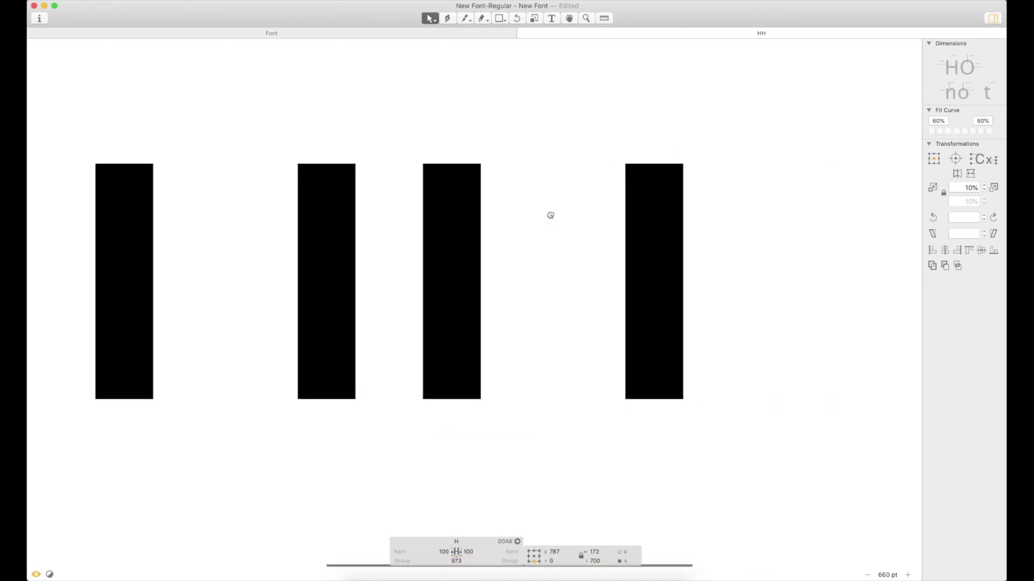
pyautogui.doubleClick(526, 256)
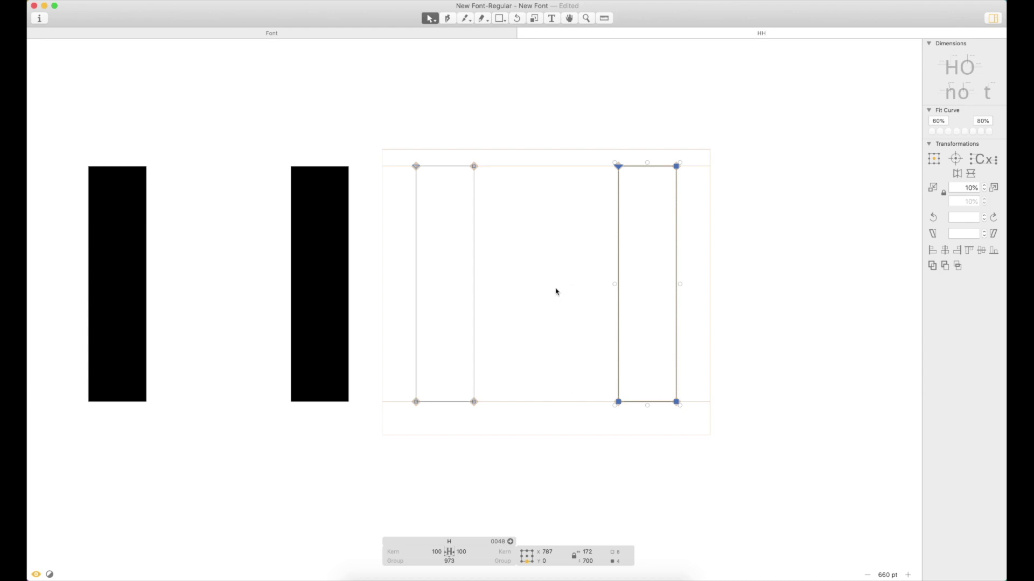
pyautogui.hotkey('shift', 'Right')
pyautogui.hotkey('shift', 'Right')
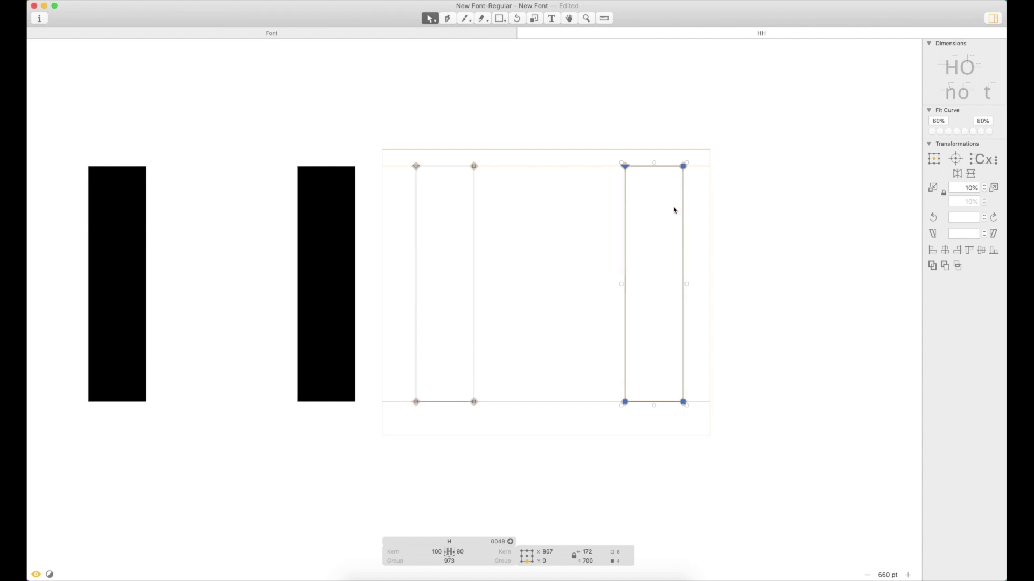
# Step: Draw a crossbar rectangle about 510 units wide overlapping both stems of the second H, and thicken it upward to about 161 units
pyautogui.click(575, 242)
pyautogui.press('f')
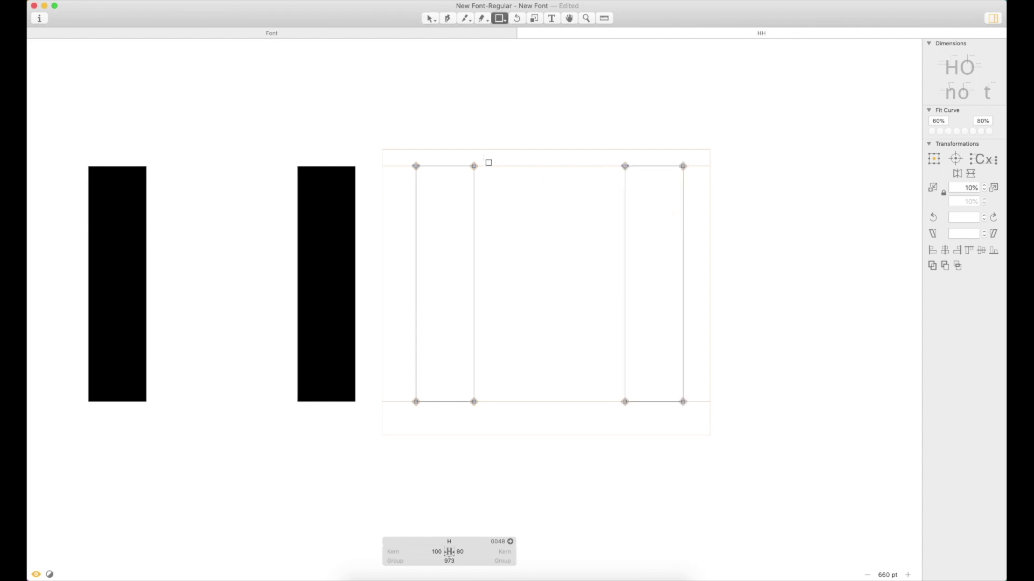
pyautogui.moveTo(460, 260); pyautogui.dragTo(636, 309)
pyautogui.press('v')
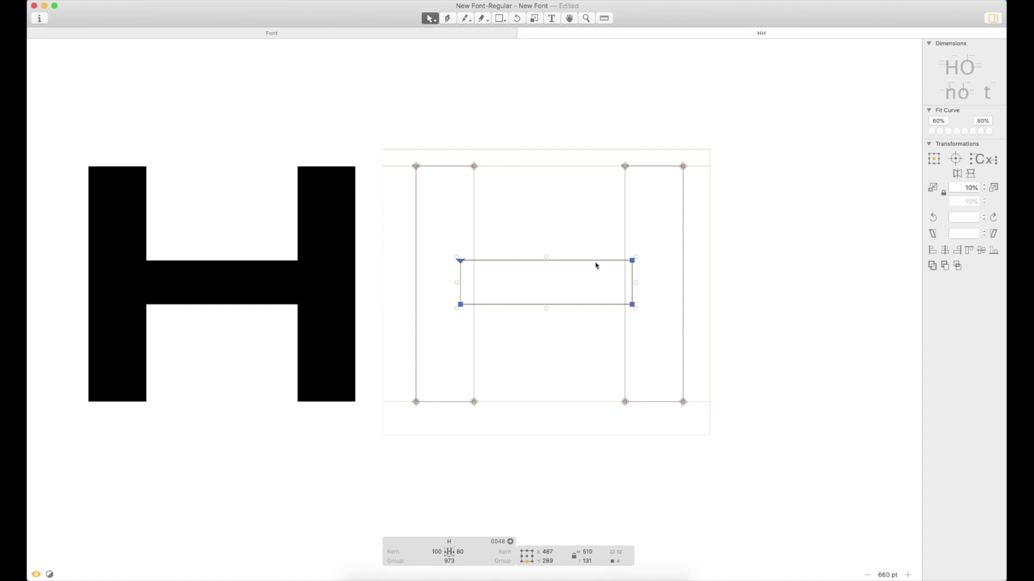
pyautogui.moveTo(547, 259); pyautogui.dragTo(549, 251)
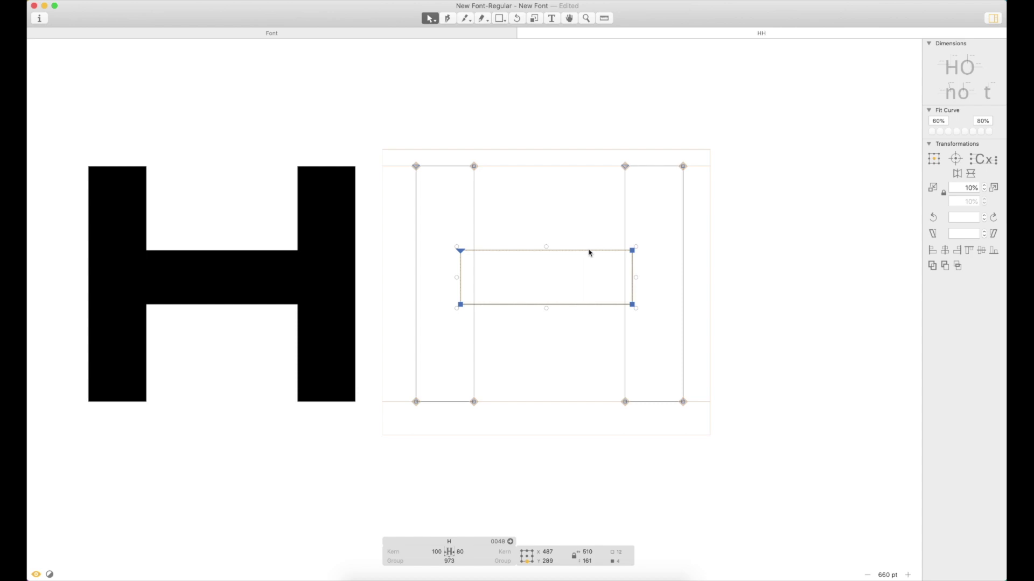
# Step: Move the crossbar of the H down 10 units
pyautogui.click(598, 255)
pyautogui.click(602, 250)
pyautogui.hotkey('shift', 'Down')
pyautogui.click(590, 242)
# Step: Add a lowercase n after the second H and open it for editing
pyautogui.hscroll(3, 607, 247)
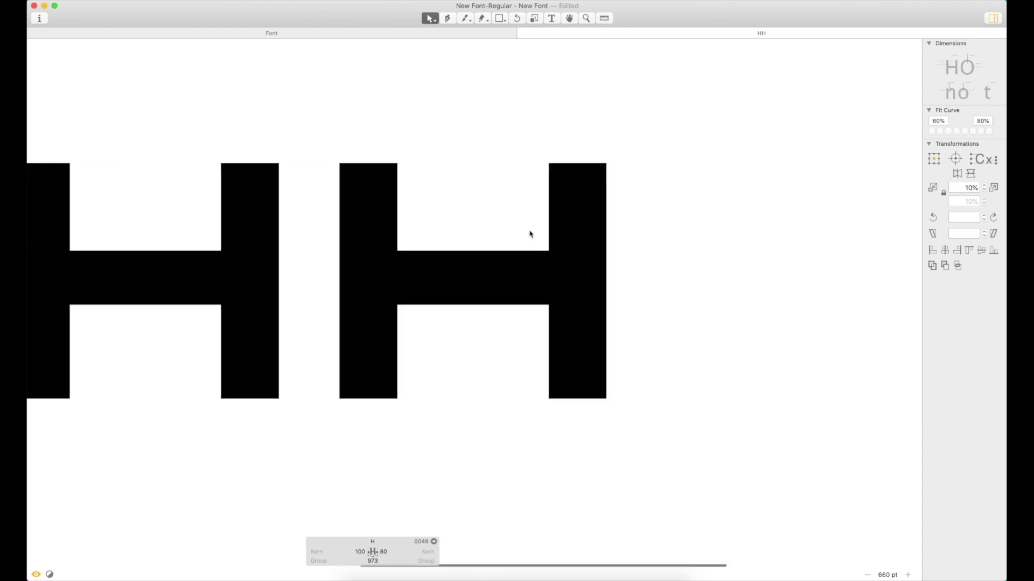
pyautogui.click(499, 18)
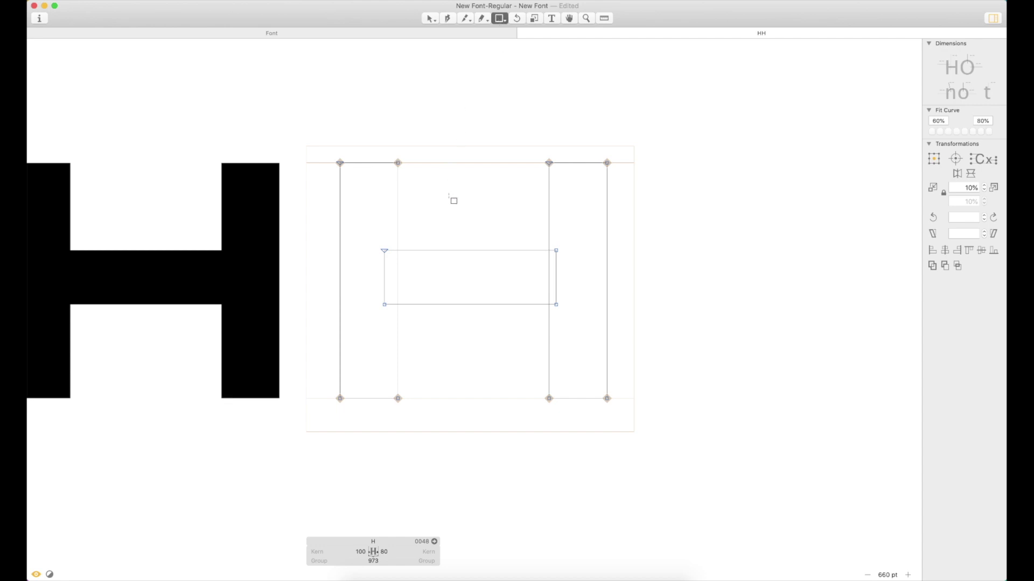
pyautogui.press('v')
pyautogui.press('t')
pyautogui.click(651, 296)
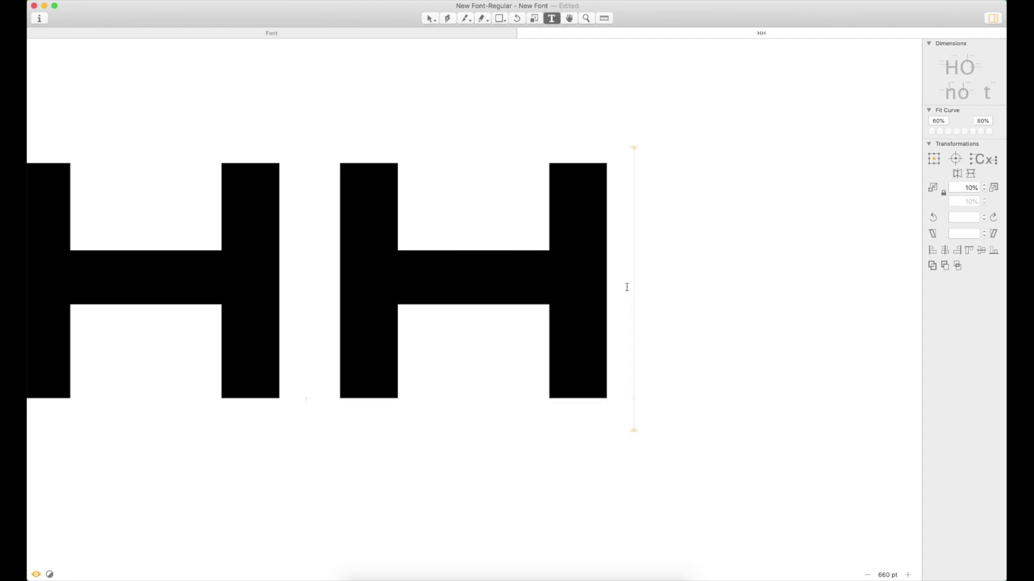
pyautogui.write('n')
pyautogui.press('Escape')
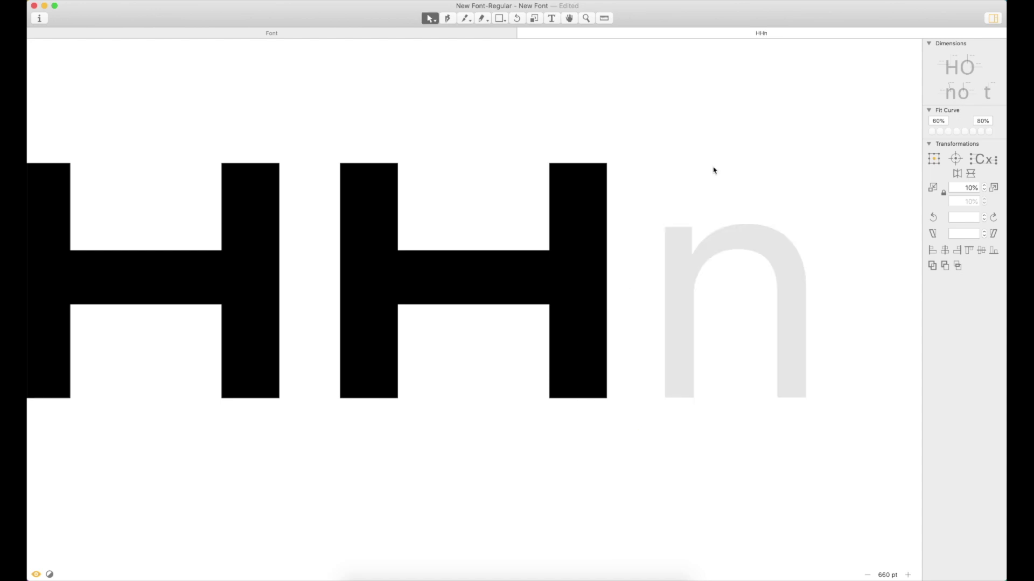
pyautogui.click(765, 312)
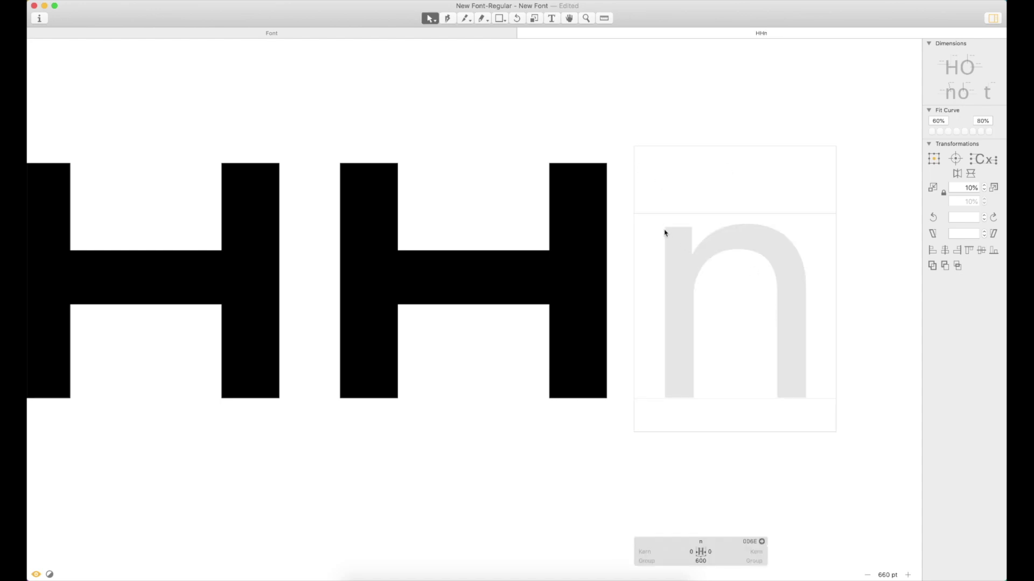
# Step: Draw a stem rectangle about 107 units wide and 550 high in the n, from the baseline to the x-height
pyautogui.click(500, 18)
pyautogui.moveTo(658, 213); pyautogui.dragTo(696, 399)
pyautogui.press('v')
pyautogui.click(699, 333)
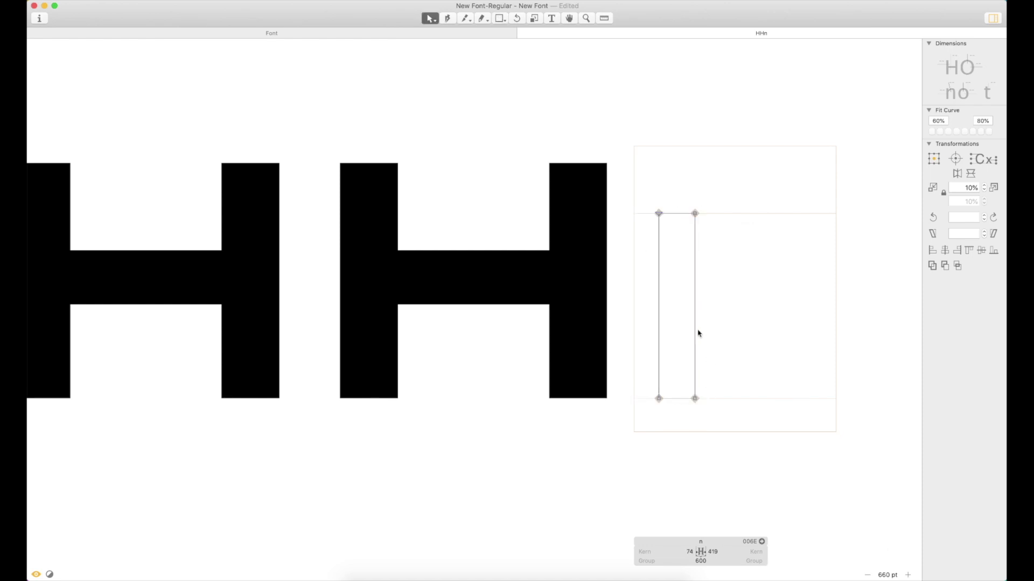
# Step: Cut the stem from the n and paste it into the second H, placing it just outside the left stem
pyautogui.press('super+a')
pyautogui.press('super+x')
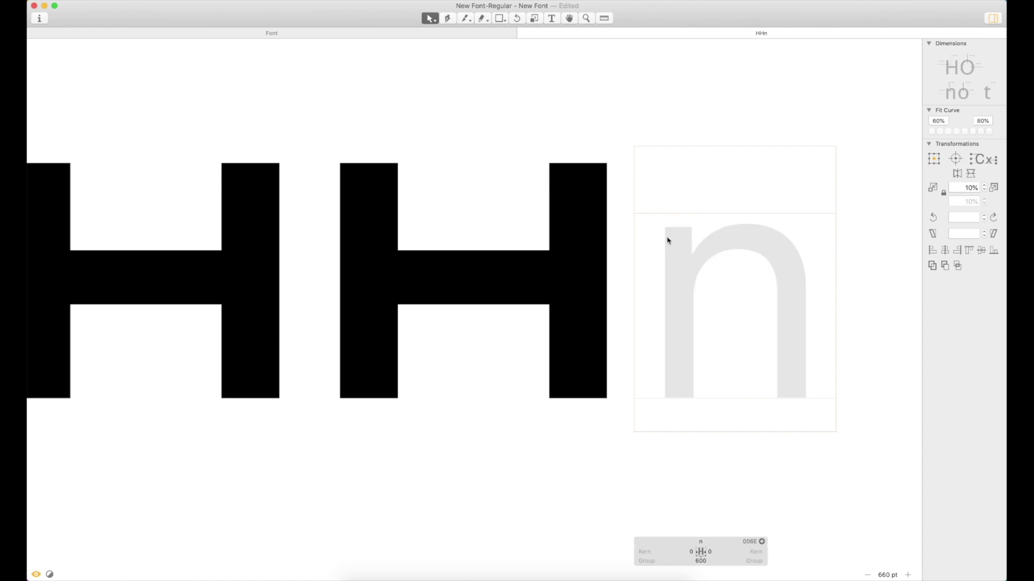
pyautogui.doubleClick(490, 268)
pyautogui.press('super+v')
pyautogui.moveTo(368, 237); pyautogui.dragTo(327, 238)
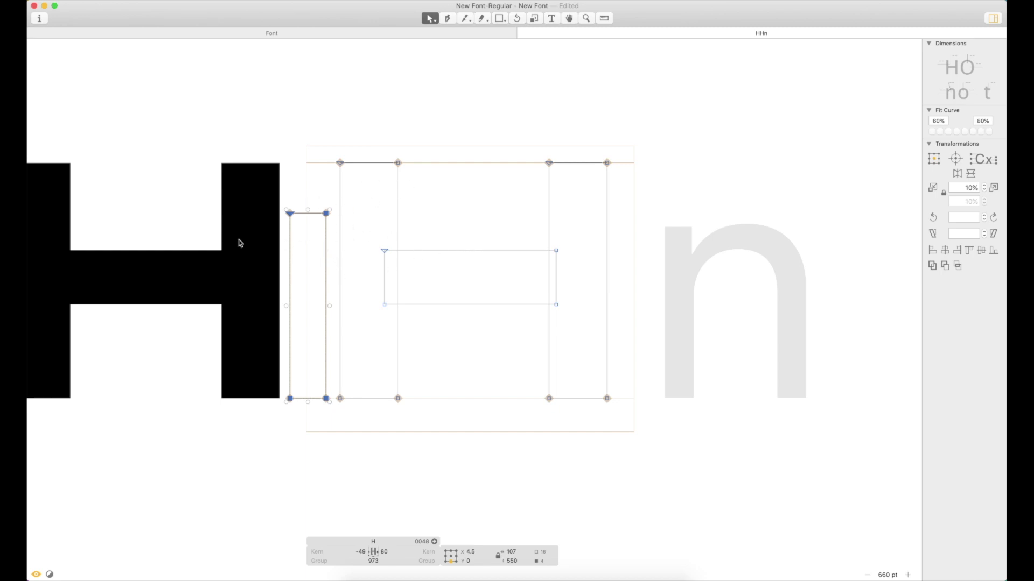
# Step: Reposition the crossbar of the second H higher, with its bottom edge at about Y 306
pyautogui.click(474, 252)
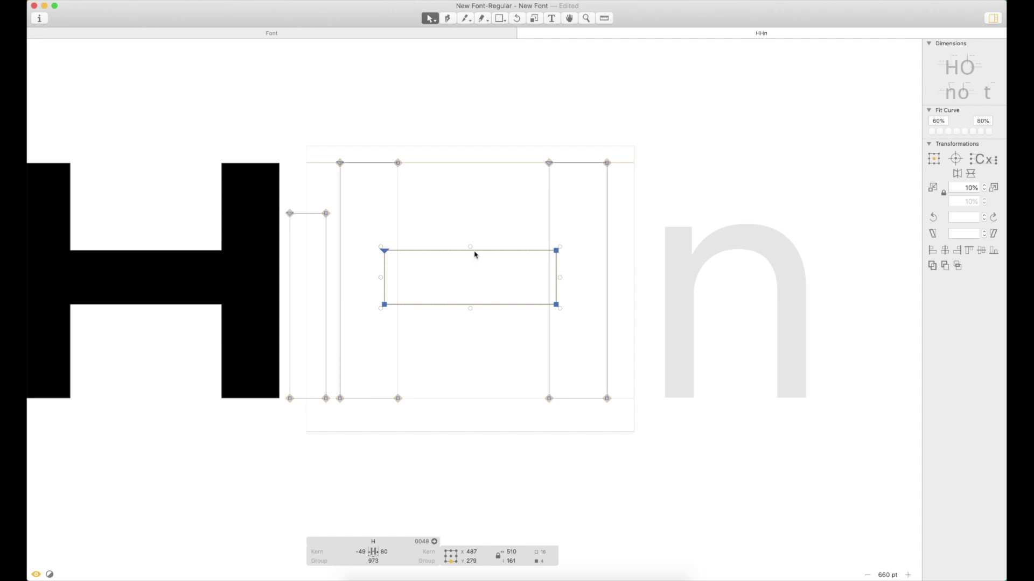
pyautogui.moveTo(484, 255); pyautogui.dragTo(487, 221)
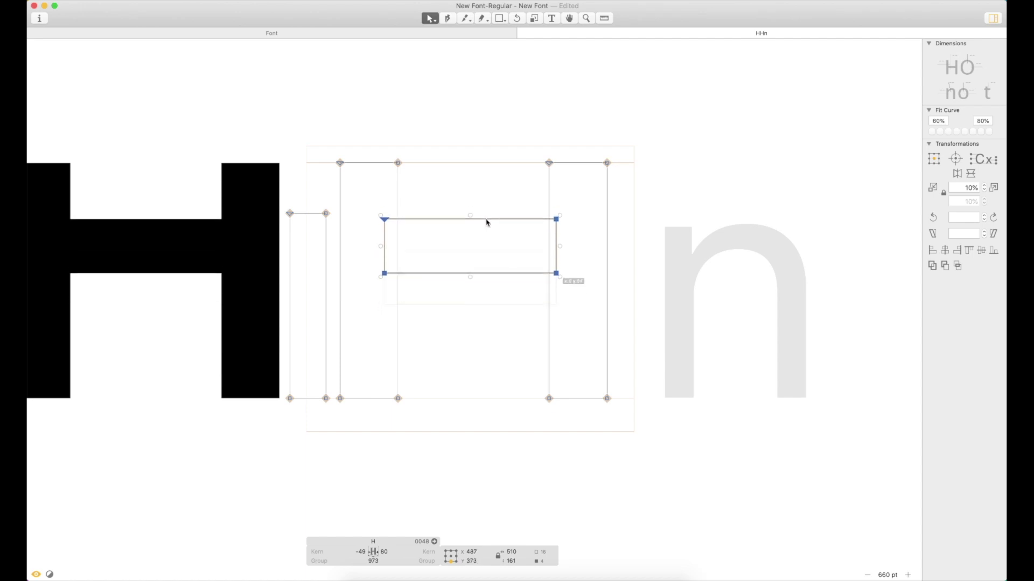
pyautogui.hscroll(-1, 492, 179)
pyautogui.hscroll(-3, 492, 179)
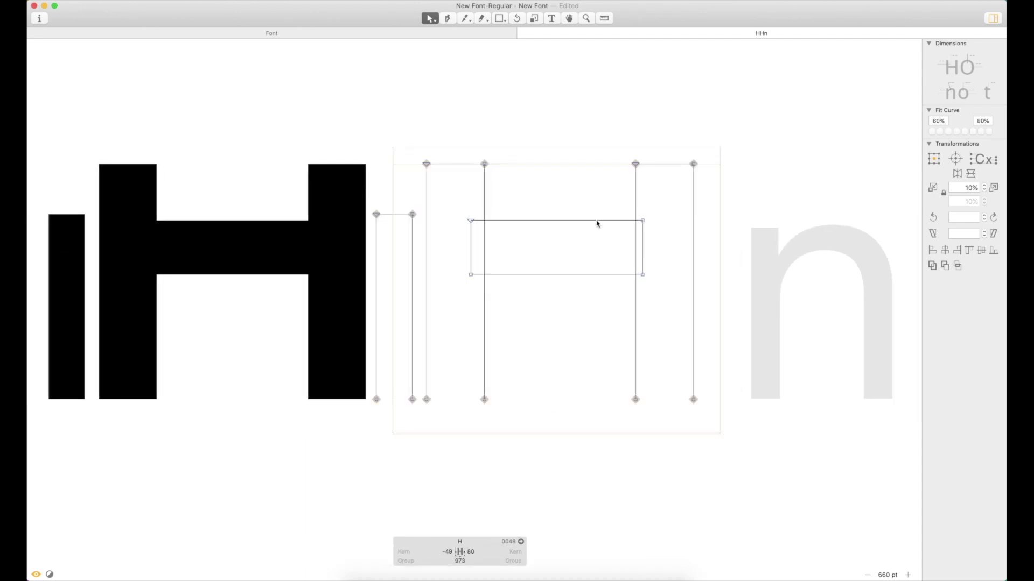
pyautogui.moveTo(601, 223); pyautogui.dragTo(605, 245)
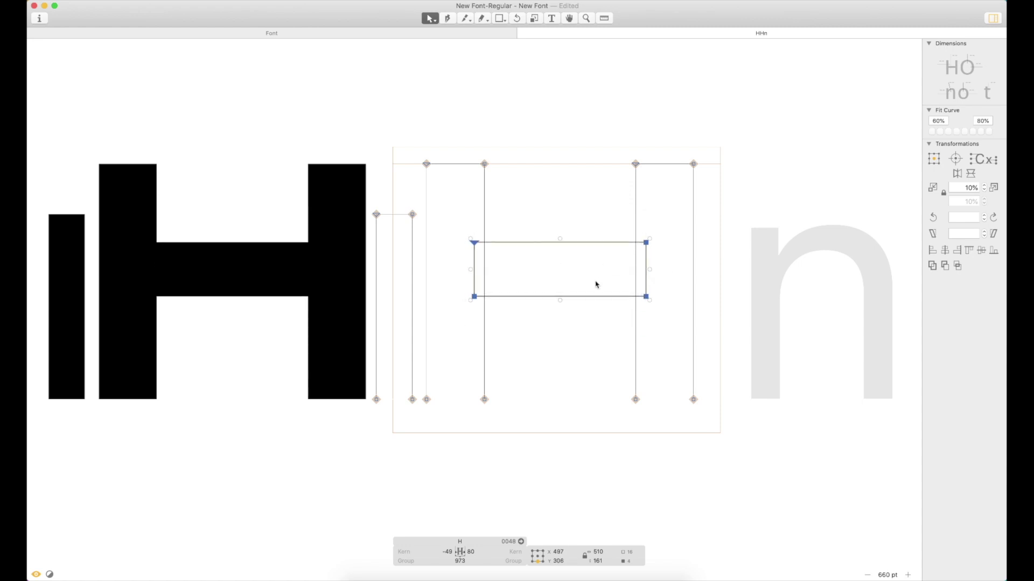
# Step: Set the height of the crossbar to 160
pyautogui.click(601, 561)
pyautogui.press('BackSpace')
pyautogui.press('BackSpace')
pyautogui.press('BackSpace')
pyautogui.write('160')
pyautogui.press('Return')
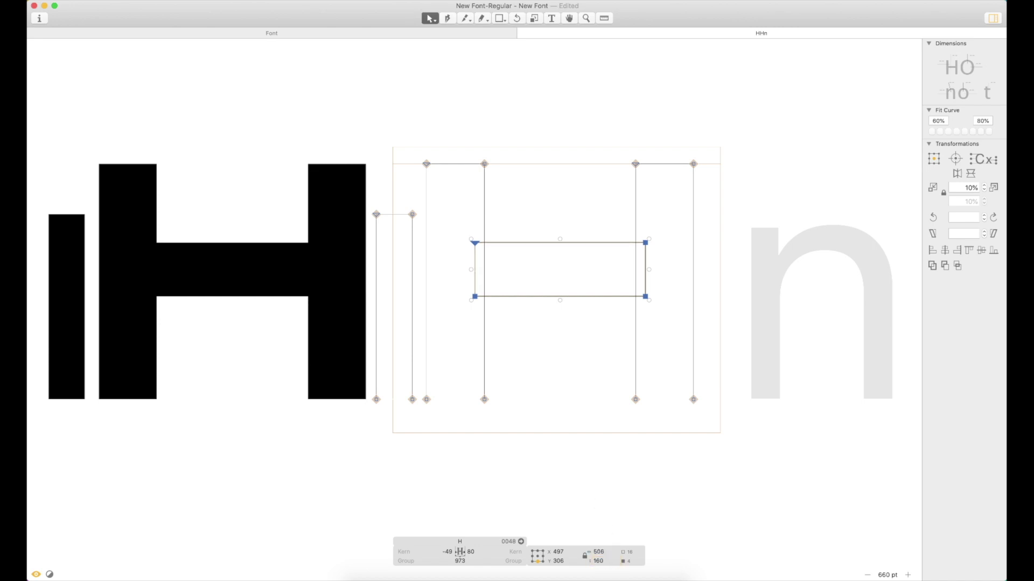
pyautogui.click(507, 211)
pyautogui.click(484, 209)
pyautogui.click(507, 221)
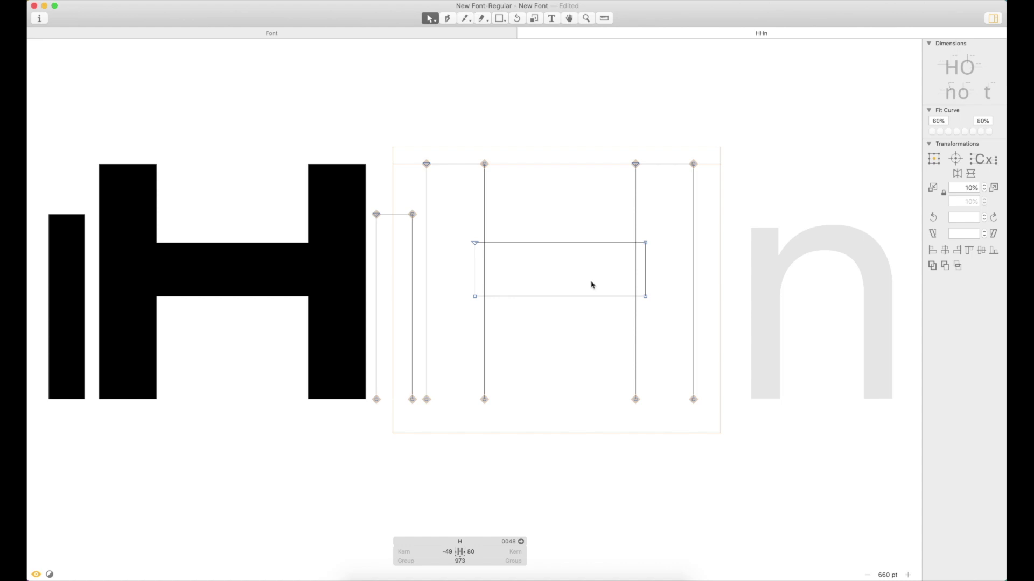
pyautogui.click(559, 244)
pyautogui.click(601, 245)
pyautogui.click(645, 243)
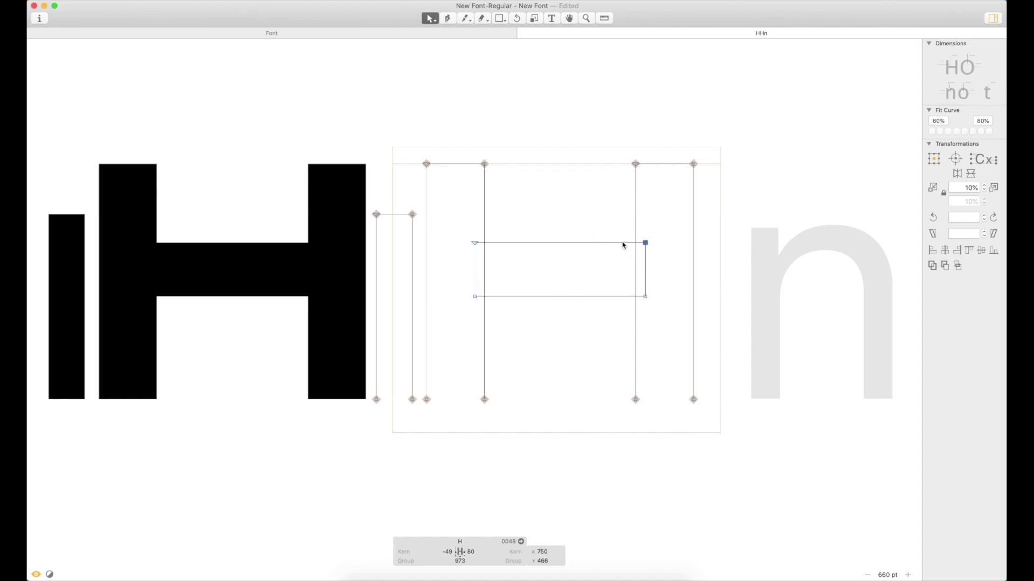
pyautogui.keyDown('shift'); pyautogui.click(474, 243); pyautogui.keyUp('shift')
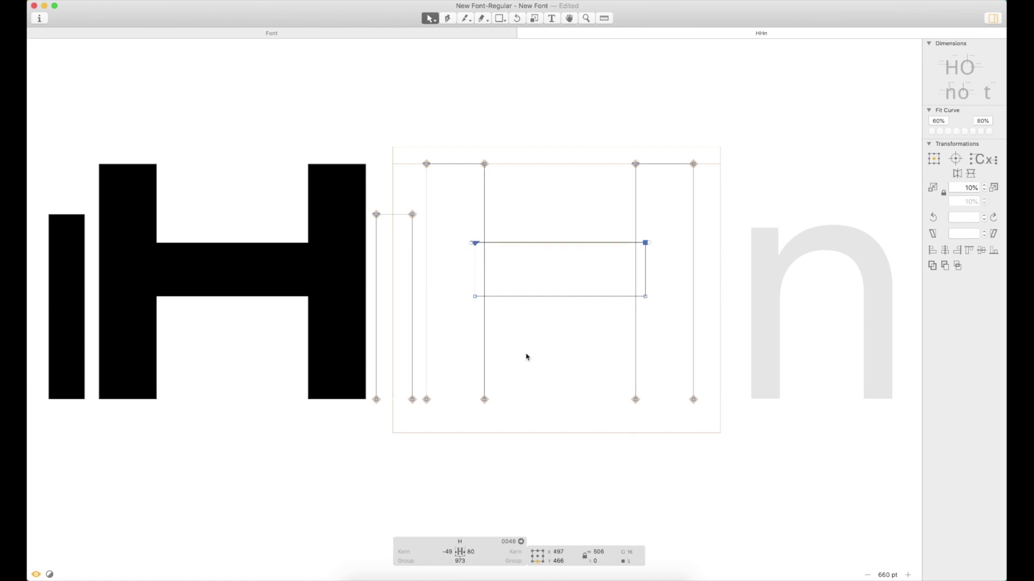
pyautogui.doubleClick(557, 247)
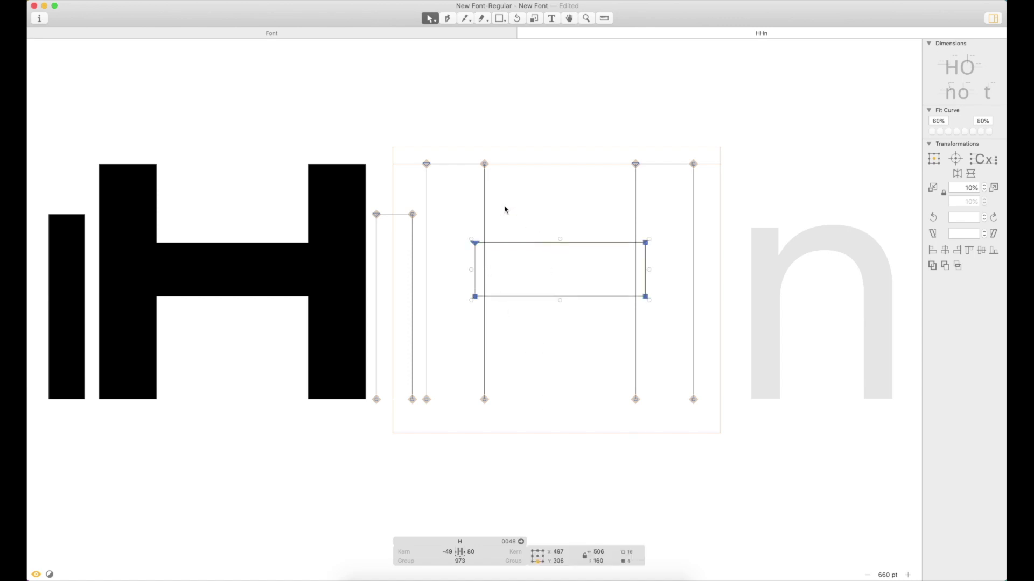
# Step: Narrow the left stem of the H to 170 units by shifting its inner edge 2 units left
pyautogui.doubleClick(480, 204)
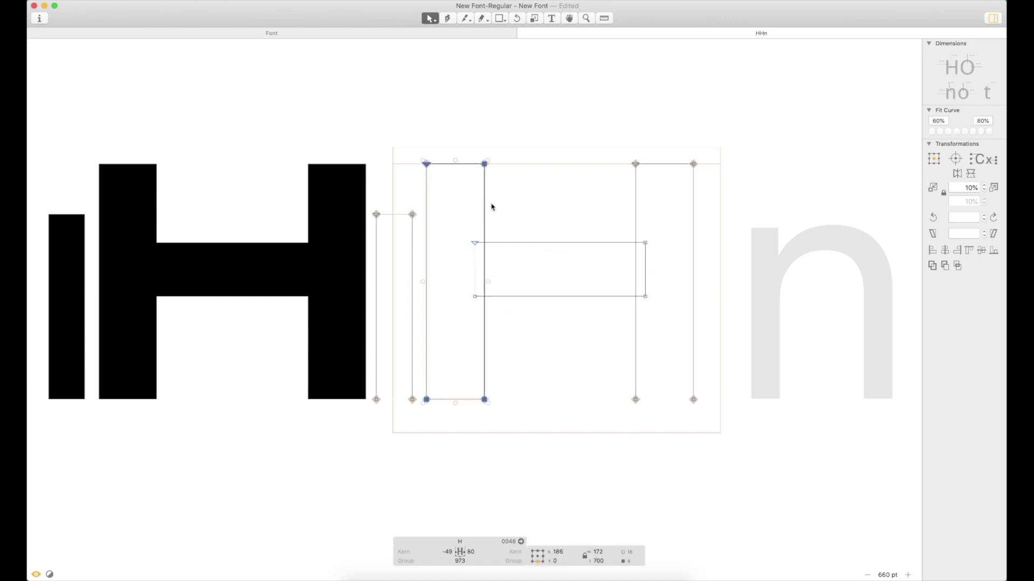
pyautogui.click(484, 163)
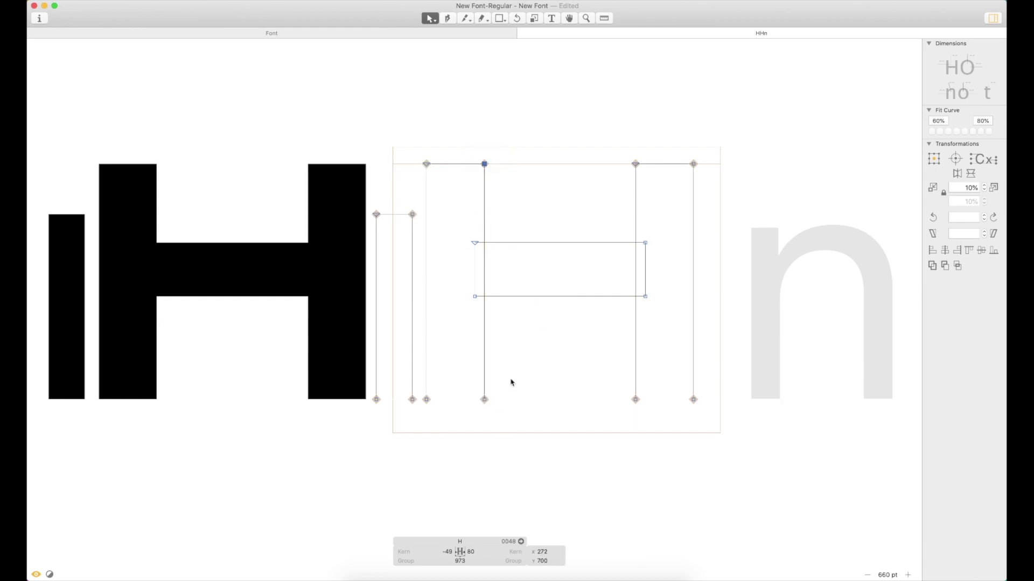
pyautogui.keyDown('shift'); pyautogui.click(485, 399); pyautogui.keyUp('shift')
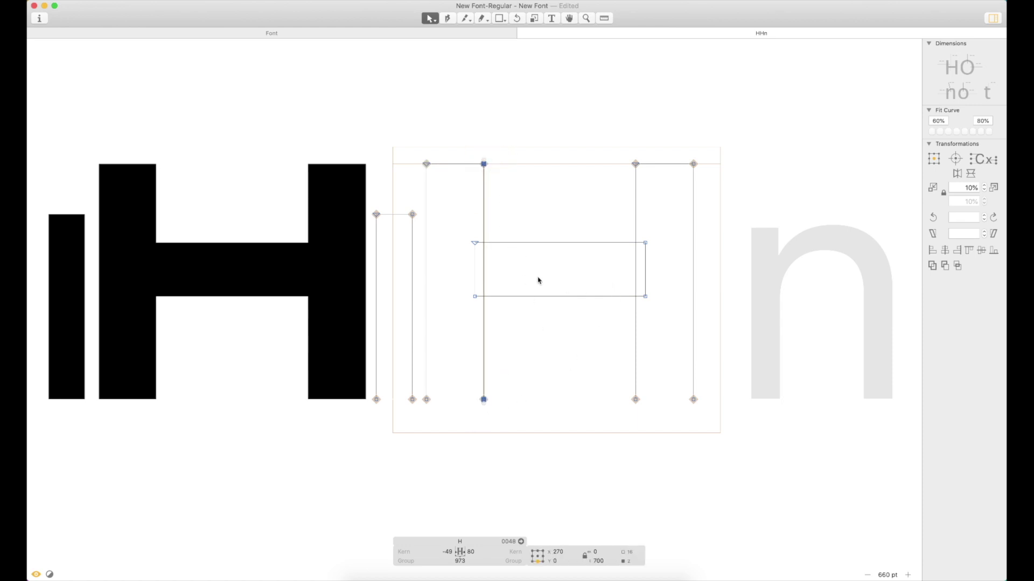
pyautogui.doubleClick(481, 203)
# Step: Narrow the right stem of the H to 170 units by shifting its inner edge 2 units right
pyautogui.moveTo(605, 121); pyautogui.dragTo(667, 207)
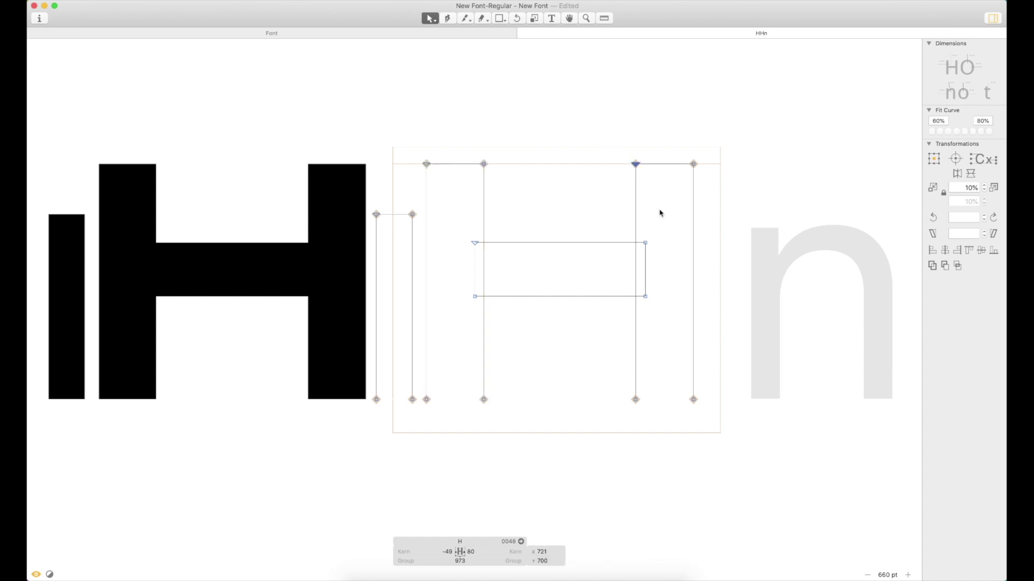
pyautogui.moveTo(623, 385); pyautogui.dragTo(646, 428)
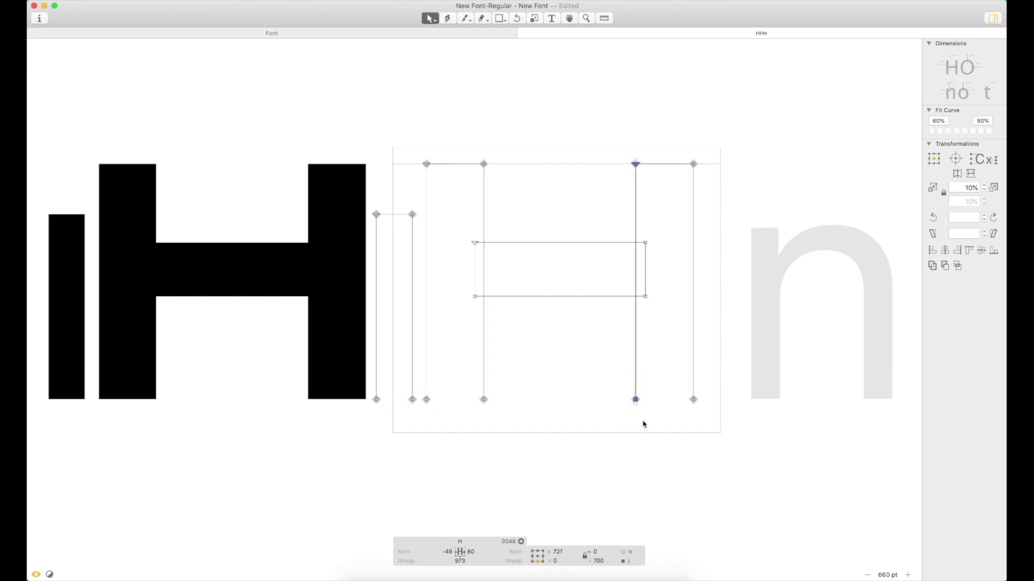
pyautogui.click(639, 358)
pyautogui.doubleClick(637, 363)
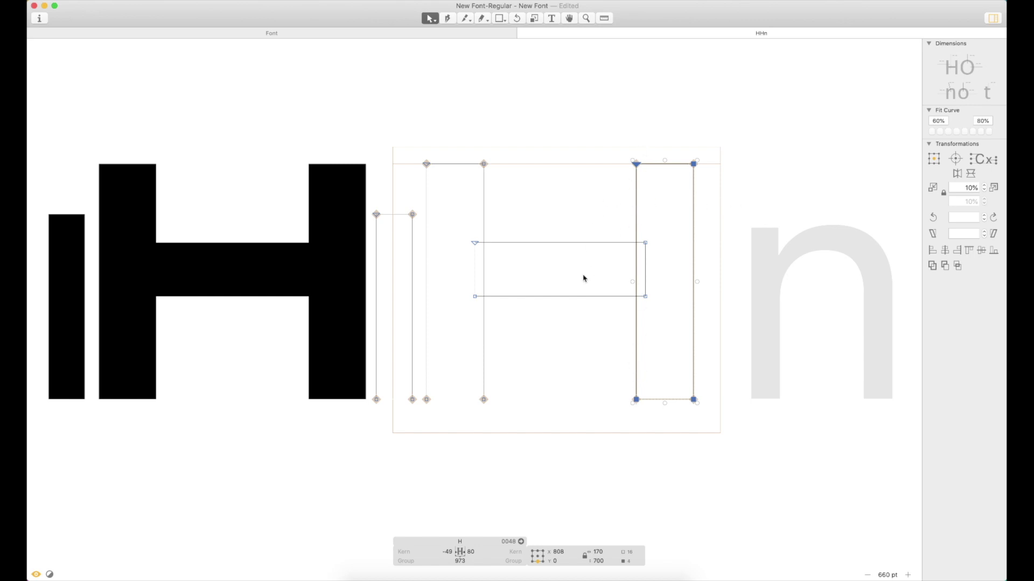
# Step: Lower the top edge of the crossbar 20 units so that the bar is 140 units thick
pyautogui.click(474, 243)
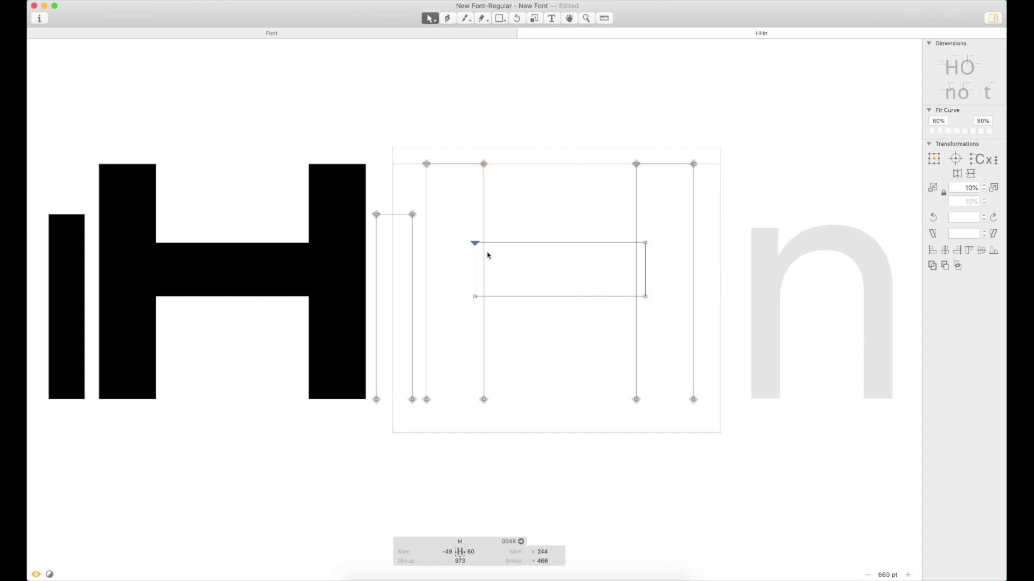
pyautogui.keyDown('shift'); pyautogui.click(646, 244); pyautogui.keyUp('shift')
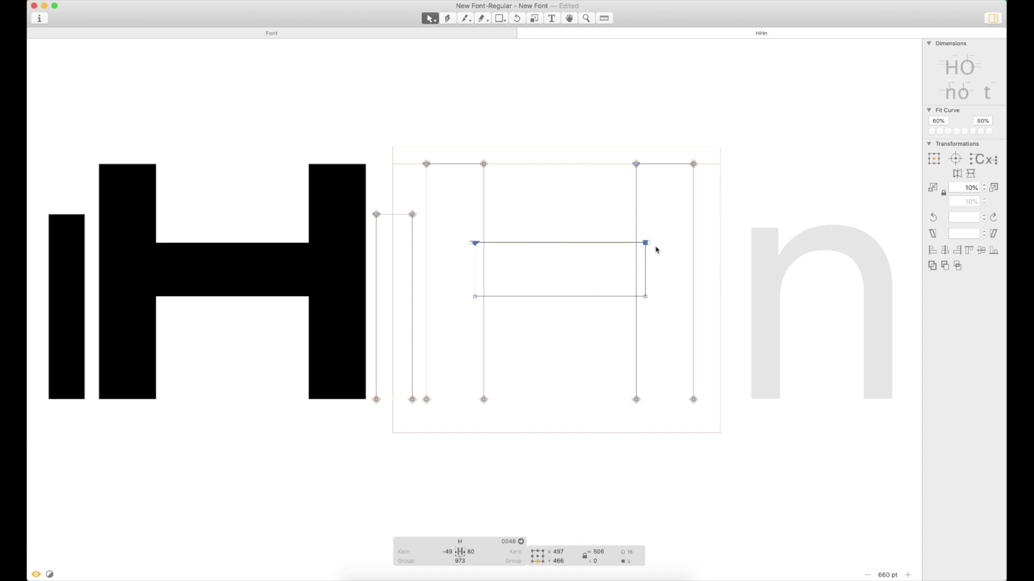
pyautogui.hotkey('shift', 'Down')
pyautogui.hotkey('shift', 'Down')
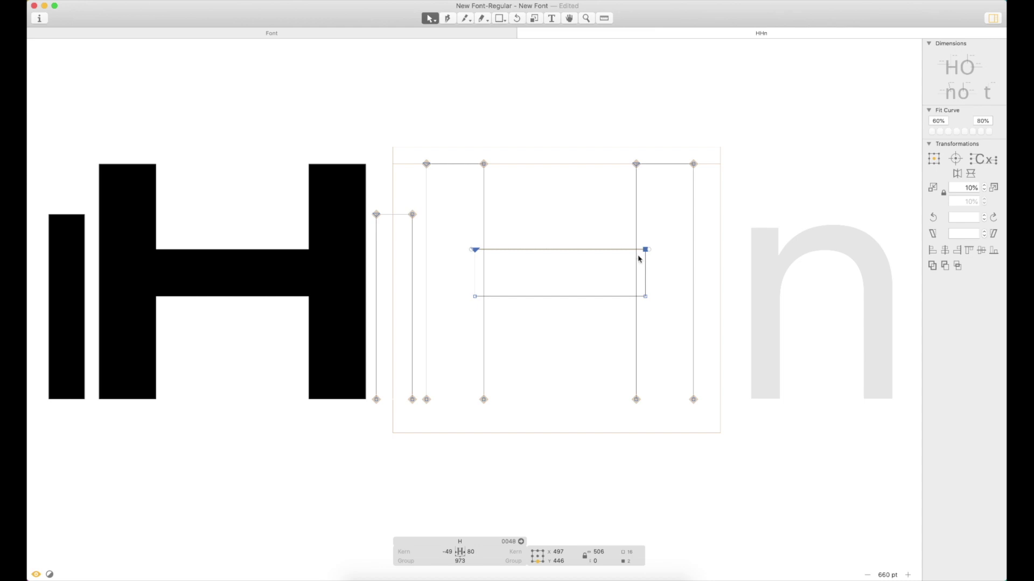
pyautogui.click(565, 221)
pyautogui.doubleClick(568, 249)
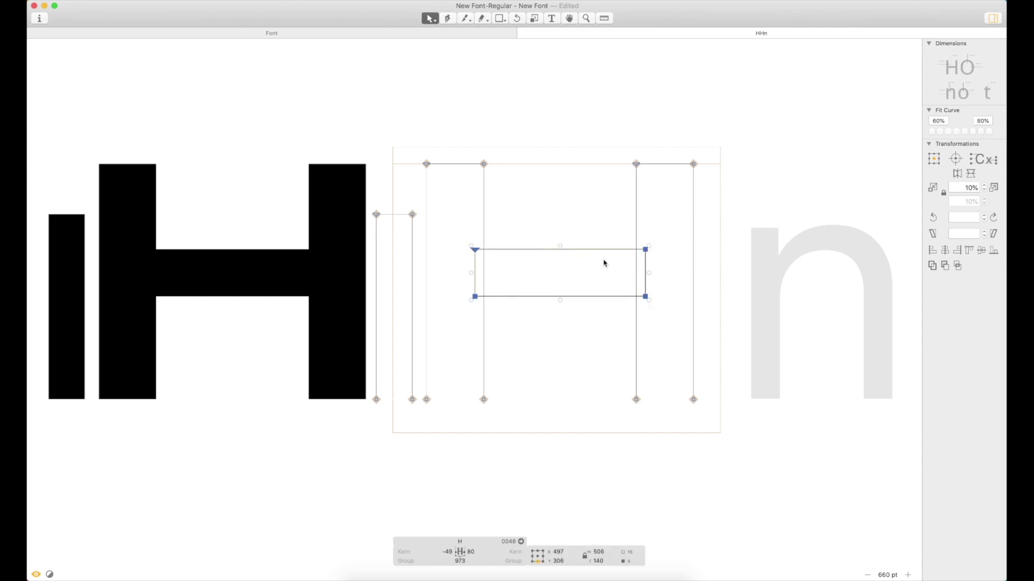
pyautogui.click(596, 232)
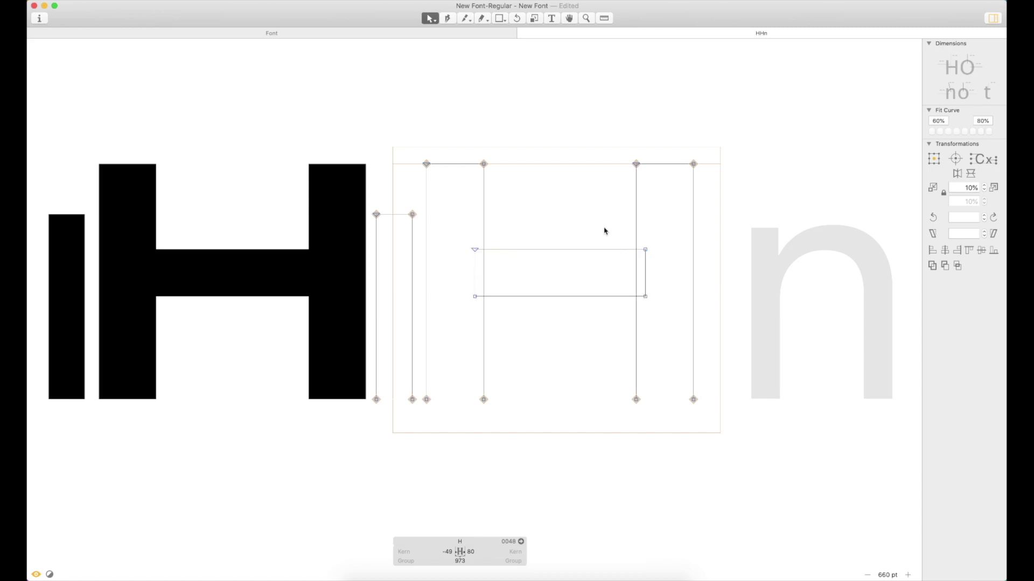
# Step: Lower the top edge of the crossbar another 10 units
pyautogui.click(474, 249)
pyautogui.keyDown('shift'); pyautogui.click(645, 249); pyautogui.keyUp('shift')
pyautogui.hotkey('shift', 'Down')
pyautogui.click(590, 237)
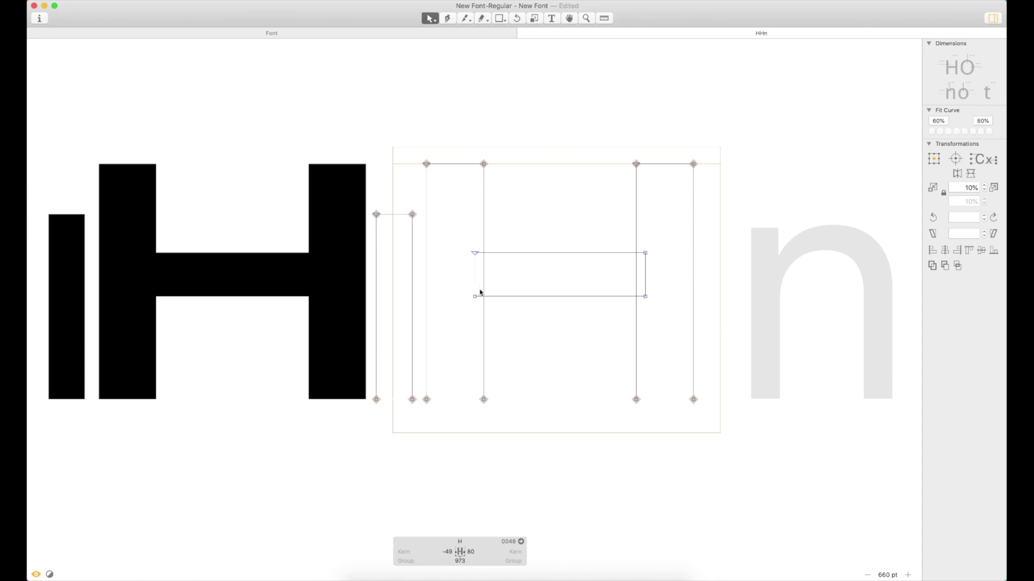
# Step: Raise the top edge of the crossbar 5 units so that the bar is 135 units thick
pyautogui.click(471, 252)
pyautogui.keyDown('shift'); pyautogui.click(645, 252); pyautogui.keyUp('shift')
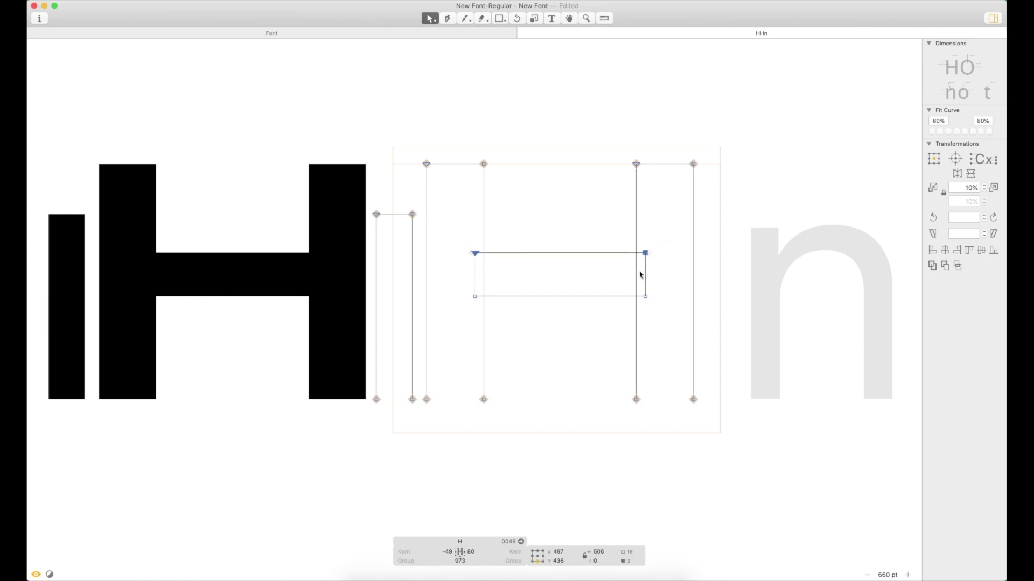
pyautogui.press('Up')
pyautogui.press('Up')
pyautogui.press('Up')
pyautogui.press('Up')
pyautogui.press('Up')
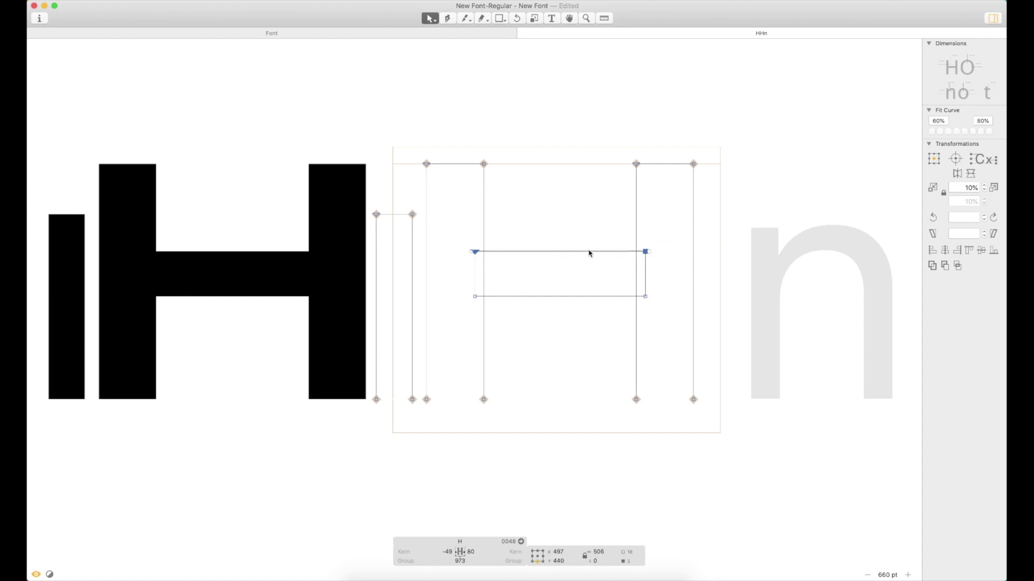
pyautogui.click(579, 242)
pyautogui.doubleClick(581, 251)
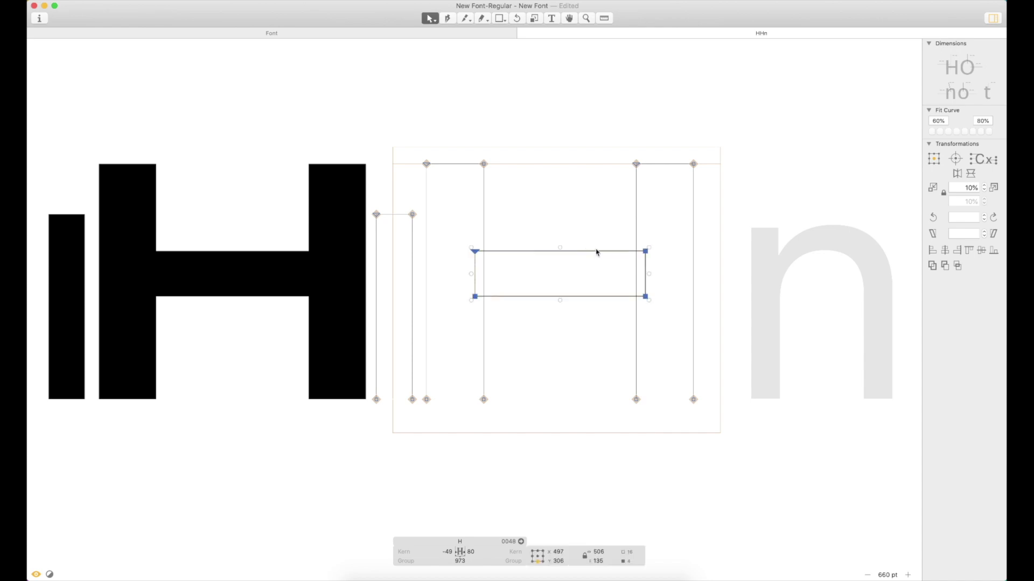
# Step: Delete the stray short stem beside the H
pyautogui.click(588, 190)
pyautogui.doubleClick(395, 216)
pyautogui.press('Delete')
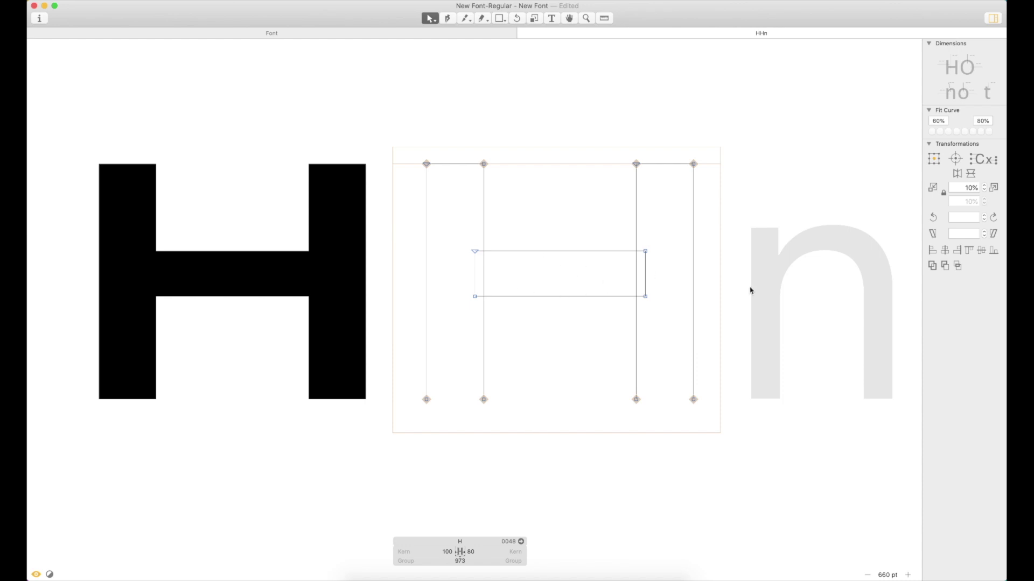
# Step: Duplicate the crossbar up to the cap height at the left stem and pull the copy's inner edge back inside the stem
pyautogui.doubleClick(588, 254)
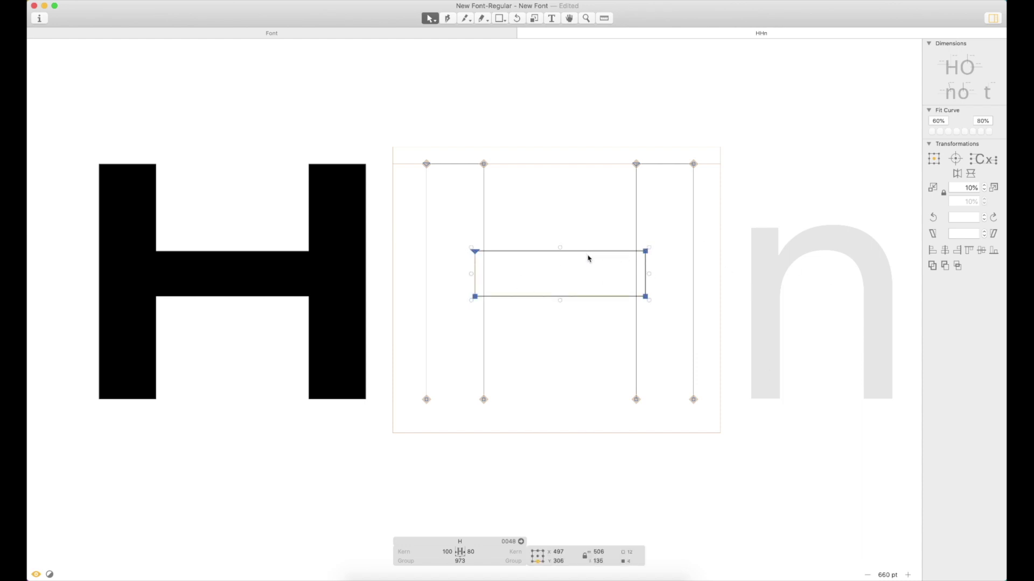
pyautogui.moveTo(605, 249); pyautogui.dragTo(520, 161)
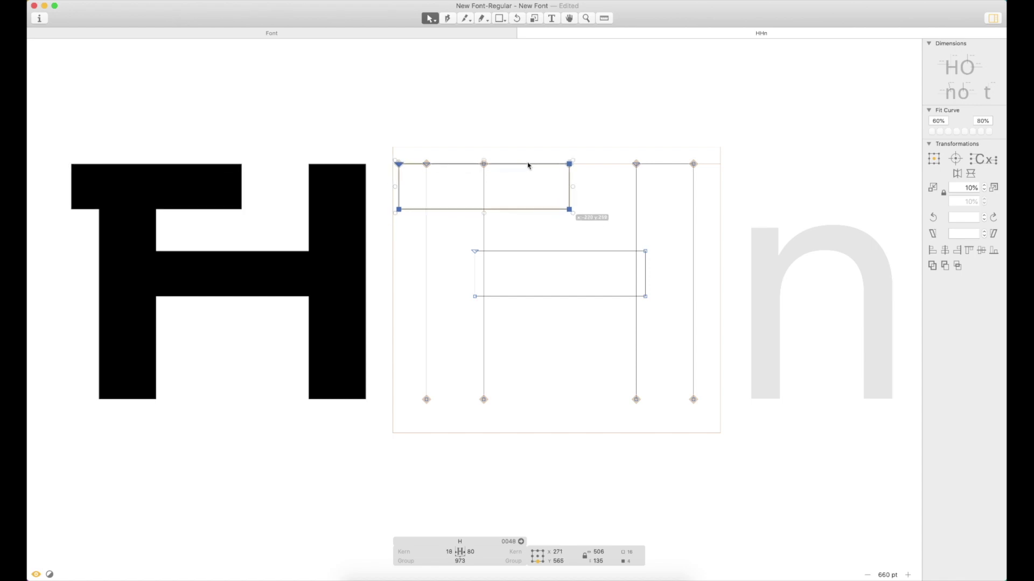
pyautogui.moveTo(574, 189); pyautogui.dragTo(466, 190)
# Step: Move the copied block's outer edge inward to the left stem's outer edge, making the block 115 units wide
pyautogui.moveTo(399, 150); pyautogui.dragTo(412, 232)
pyautogui.hotkey('shift', 'Right')
pyautogui.hotkey('shift', 'Right')
pyautogui.hotkey('shift', 'Right')
pyautogui.hotkey('shift', 'Right')
pyautogui.hotkey('shift', 'Right')
pyautogui.hotkey('shift', 'Right')
pyautogui.hotkey('shift', 'Right')
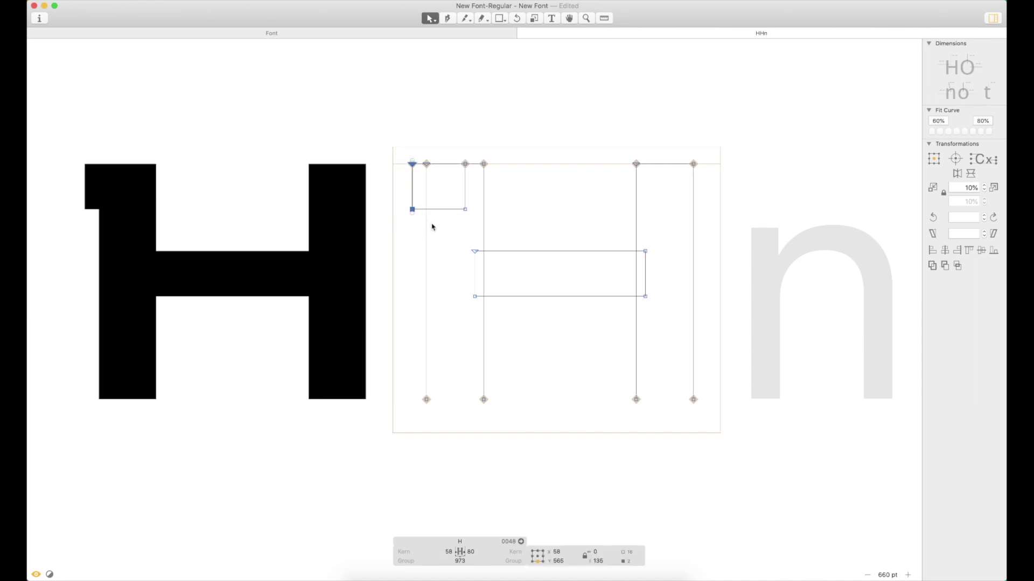
pyautogui.press('Right')
pyautogui.press('Right')
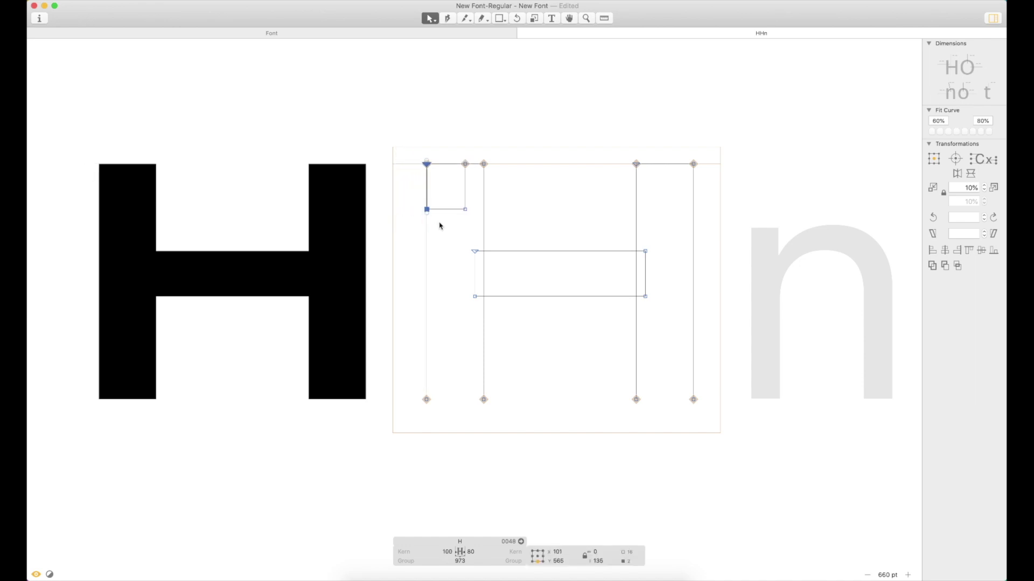
# Step: Shift the top serif block 80 units left so it projects beyond the left stem, and preview the glyph
pyautogui.press('z')
pyautogui.moveTo(521, 127); pyautogui.dragTo(349, 268)
pyautogui.click(655, 202)
pyautogui.click(605, 214)
pyautogui.doubleClick(606, 214)
pyautogui.hotkey('shift', 'Left')
pyautogui.hotkey('shift', 'Left')
pyautogui.hotkey('shift', 'Left')
pyautogui.hotkey('shift', 'Left')
pyautogui.hotkey('shift', 'Left')
pyautogui.hotkey('shift', 'Left')
pyautogui.hotkey('shift', 'Left')
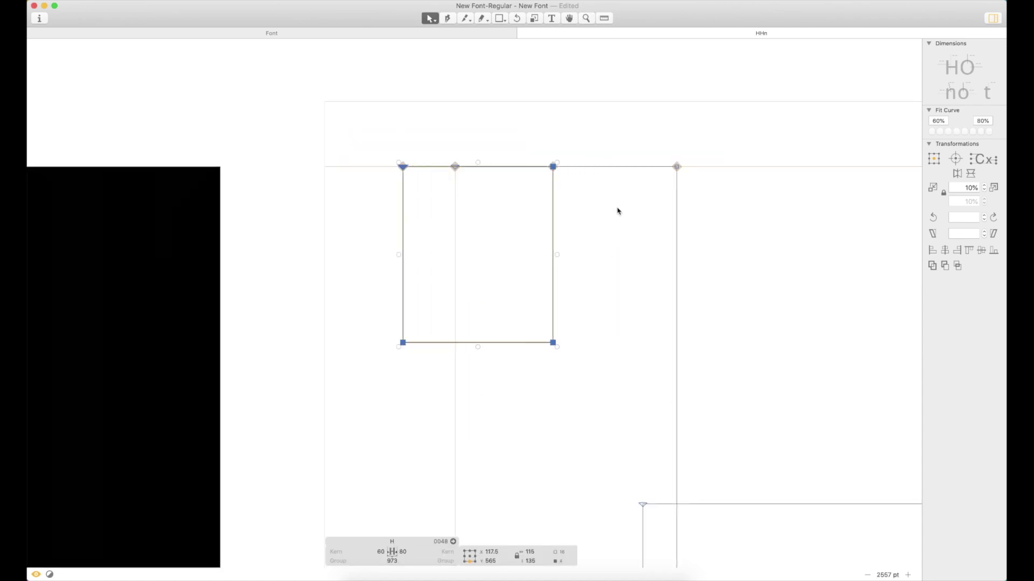
pyautogui.hotkey('shift', 'Left')
pyautogui.click(607, 131)
pyautogui.press('super+0')
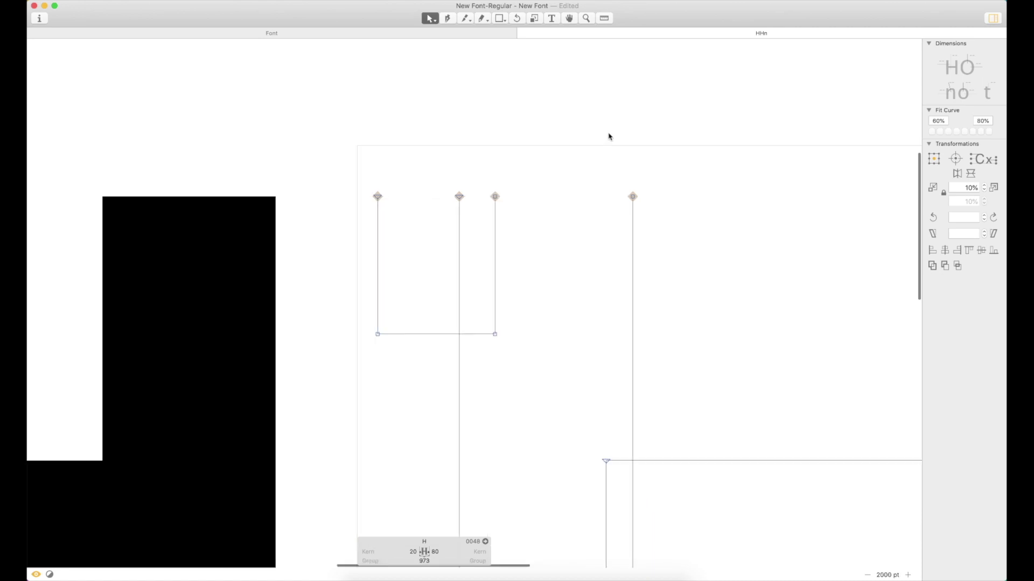
pyautogui.press('space')
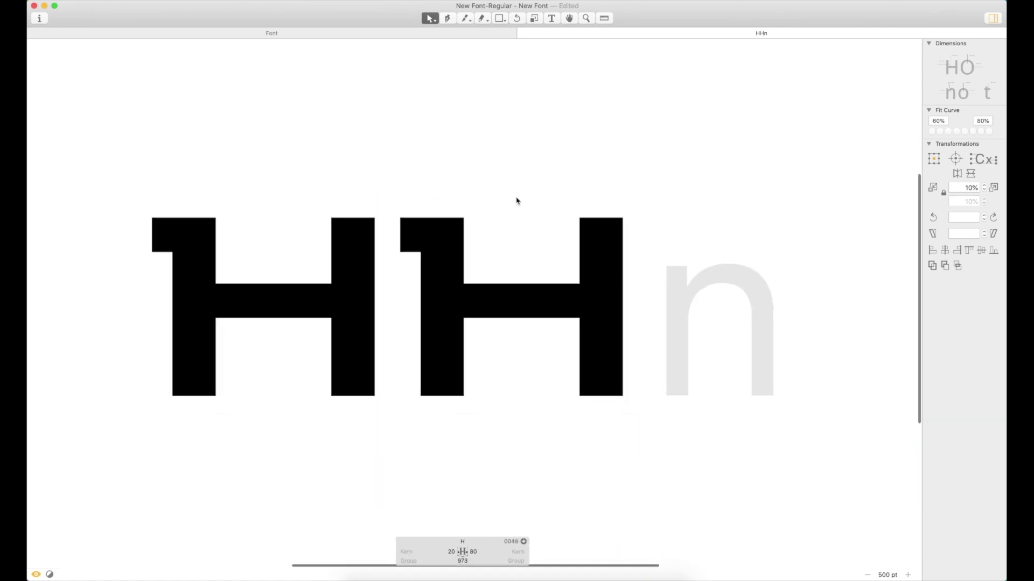
# Step: Move the top left serif block another 20 units left so it projects 100 units from the stem
pyautogui.doubleClick(418, 237)
pyautogui.doubleClick(410, 249)
pyautogui.hotkey('shift', 'Left')
pyautogui.hotkey('shift', 'Left')
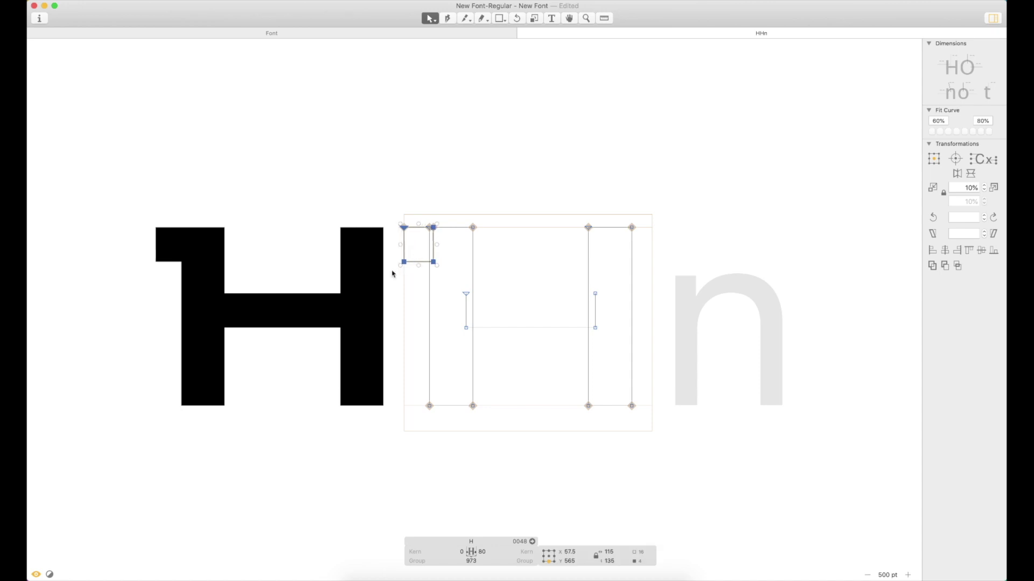
# Step: Duplicate the serif block to the baseline of the left stem and to the outer foot of the right stem
pyautogui.click(418, 259)
pyautogui.doubleClick(422, 264)
pyautogui.moveTo(422, 263); pyautogui.dragTo(658, 385)
pyautogui.click(413, 443)
pyautogui.doubleClick(422, 379)
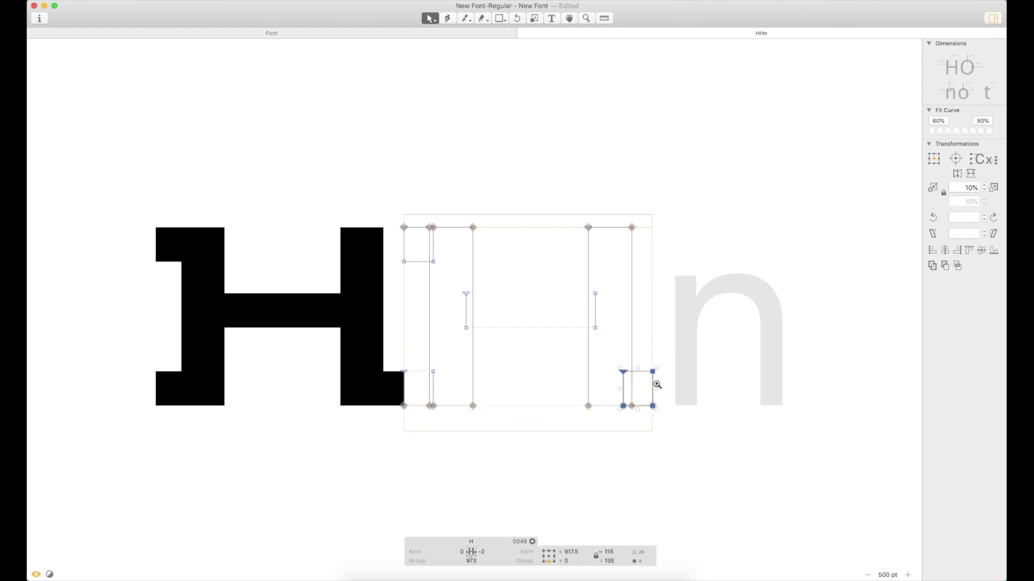
# Step: Shift the right stem's foot serif 2 units left so it projects 100 units from the stem
pyautogui.click(658, 385)
pyautogui.press('Left')
pyautogui.press('Left')
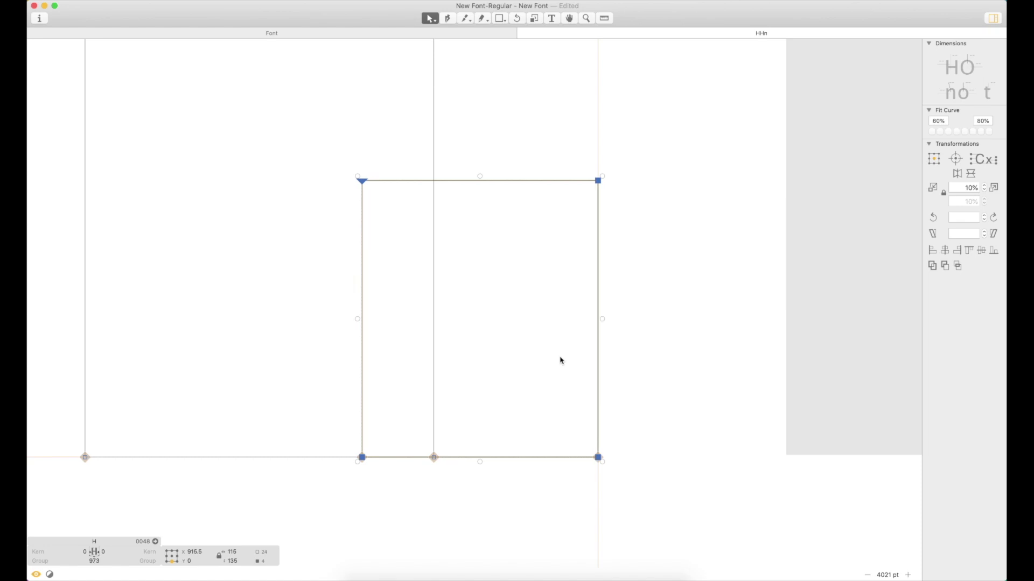
pyautogui.press('super+0')
pyautogui.click(615, 177)
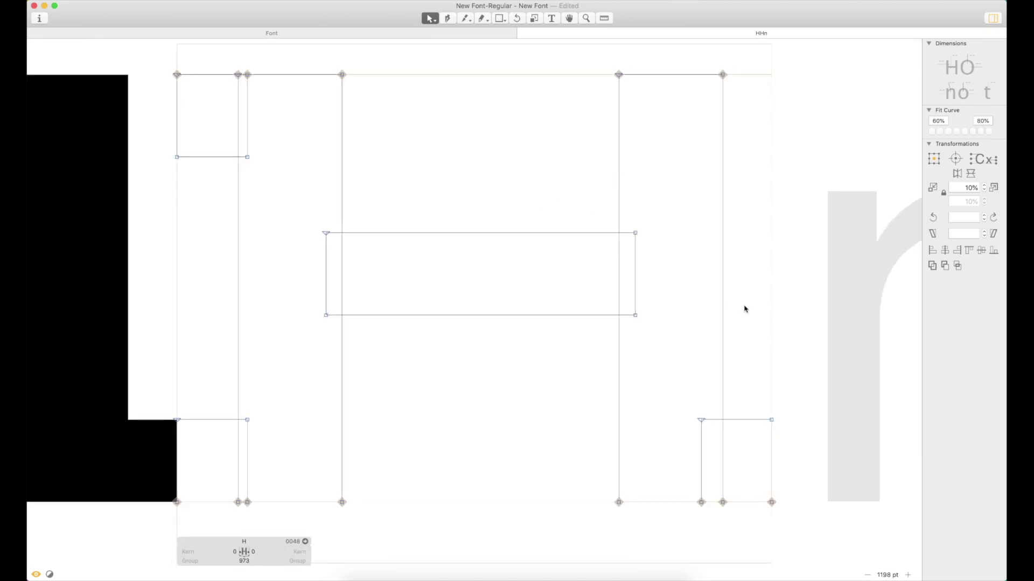
pyautogui.press('super+minus')
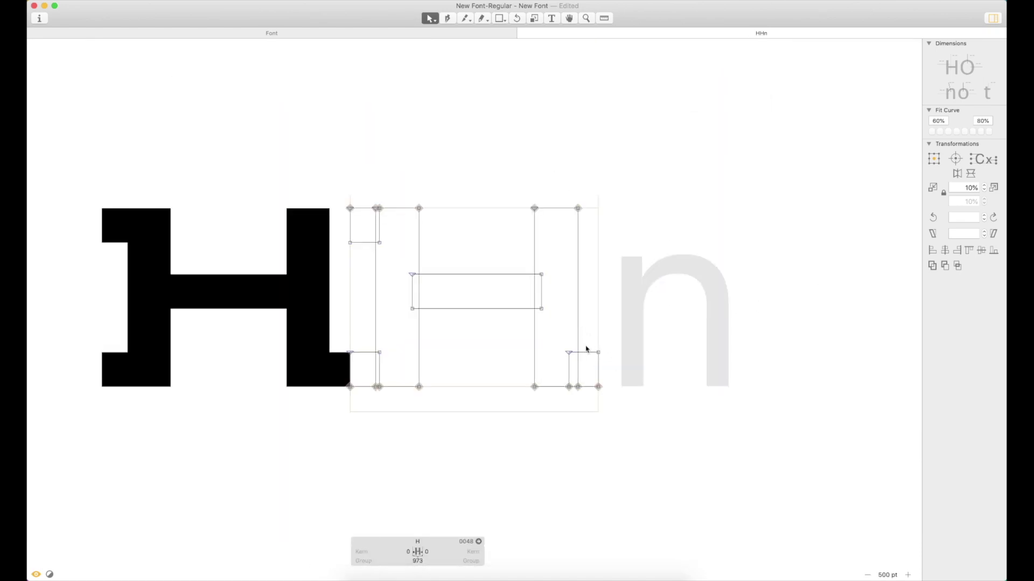
# Step: Duplicate the right foot serif up to the cap height of the right stem
pyautogui.click(589, 356)
pyautogui.moveTo(588, 358); pyautogui.dragTo(602, 216)
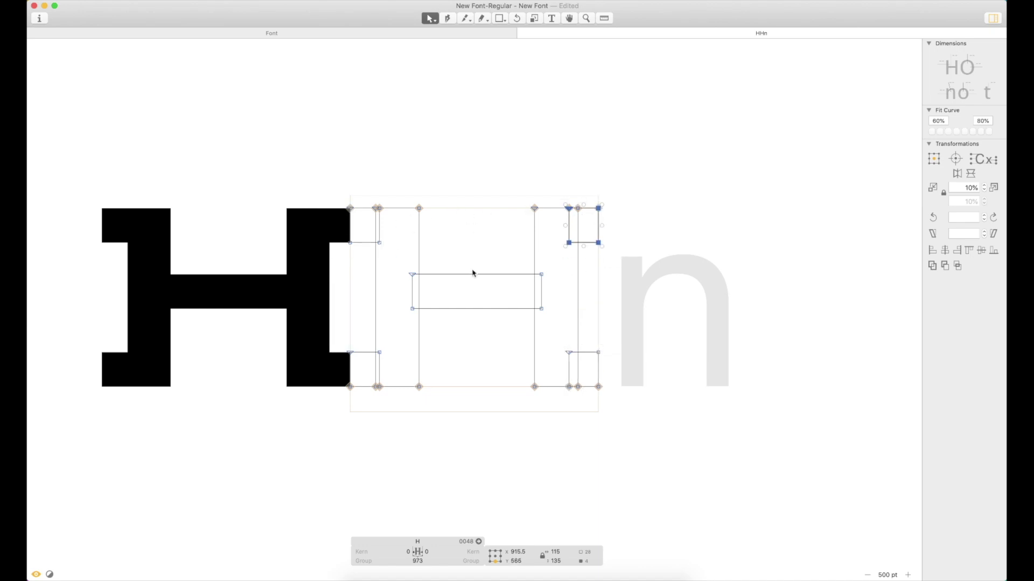
# Step: Set the H's left sidebearing to 100 units
pyautogui.hscroll(-3, 476, 254)
pyautogui.click(452, 543)
pyautogui.click(438, 551)
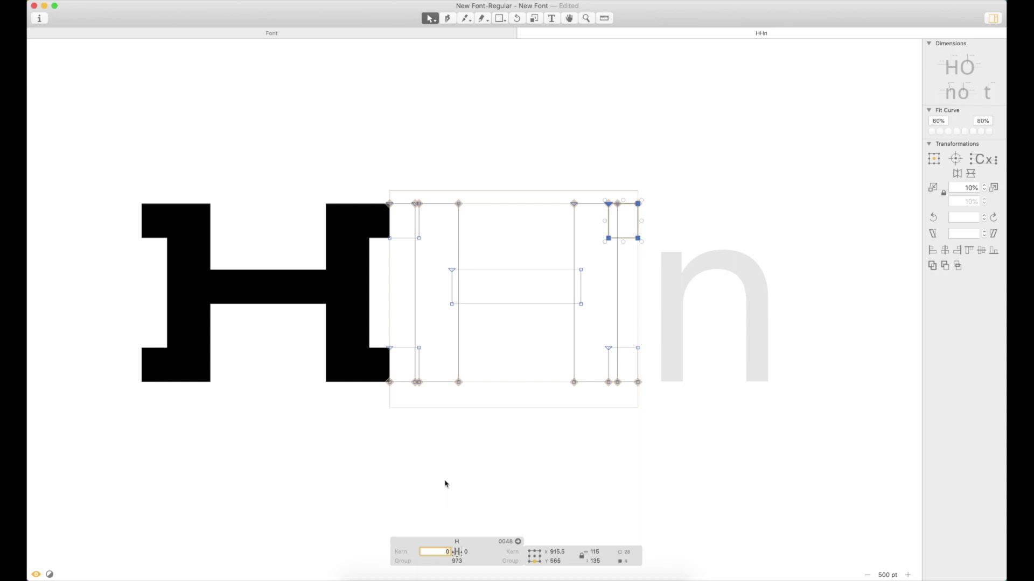
pyautogui.write('199')
pyautogui.press('Tab')
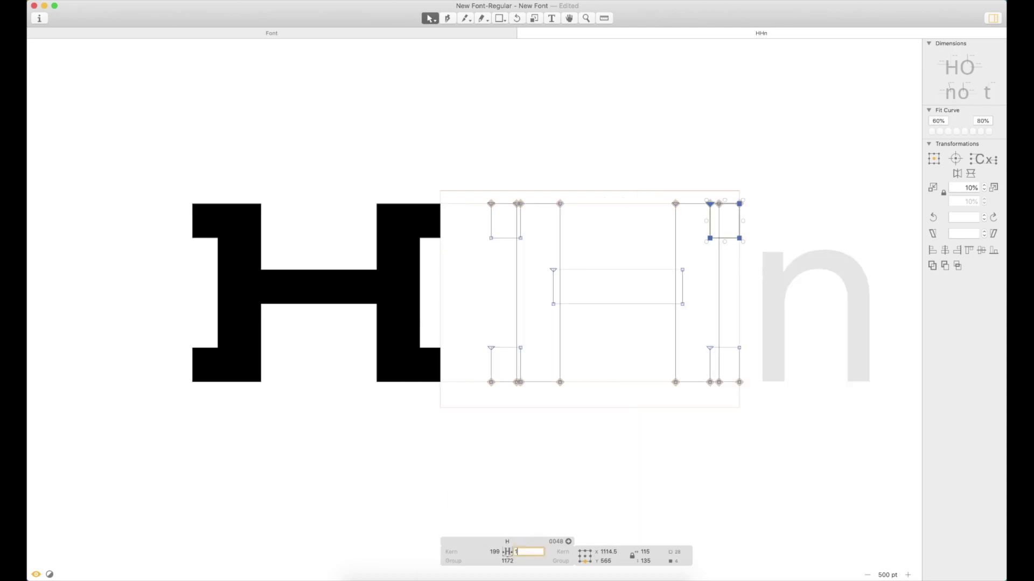
pyautogui.write('1')
pyautogui.press('Tab')
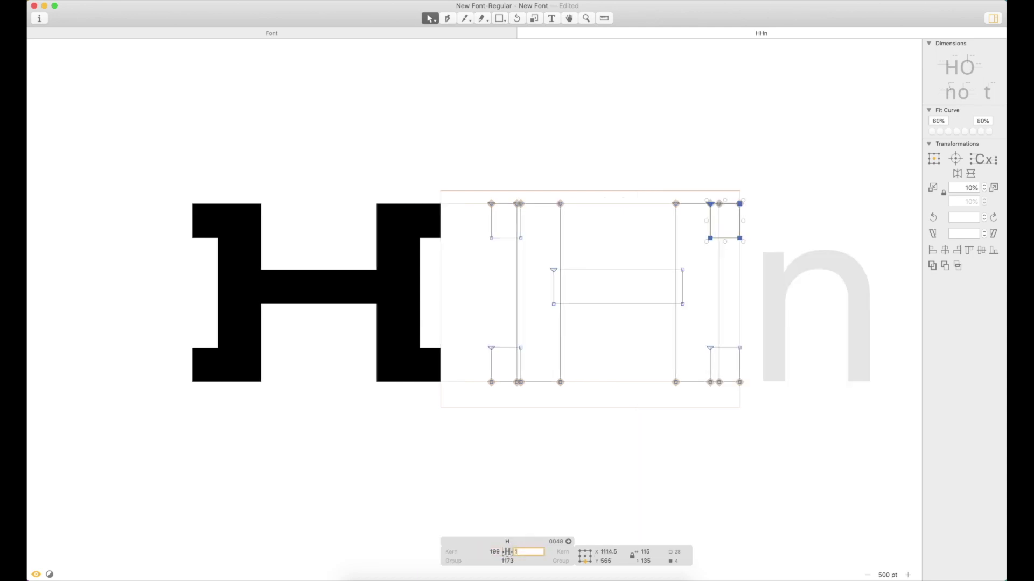
pyautogui.write('100')
pyautogui.press('Tab')
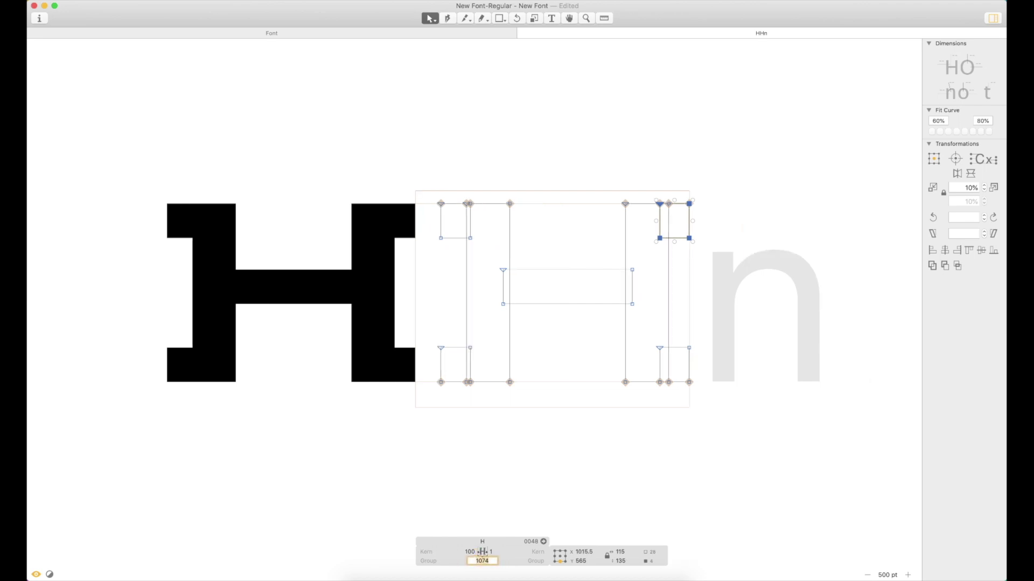
# Step: Set the H's right sidebearing to 100 units and preview the spacing
pyautogui.press('Tab')
pyautogui.write('100')
pyautogui.press('Tab')
pyautogui.click(705, 168)
pyautogui.press('space')
pyautogui.moveTo(692, 185); pyautogui.dragTo(605, 208)
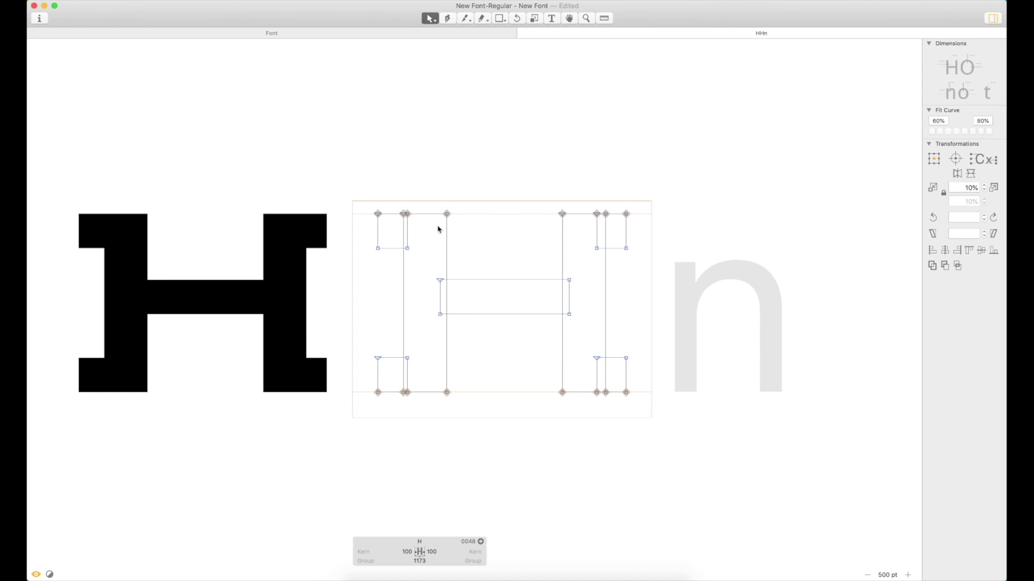
# Step: Duplicate the left stem together with its two outer serifs and place the copy over the right stem
pyautogui.doubleClick(447, 257)
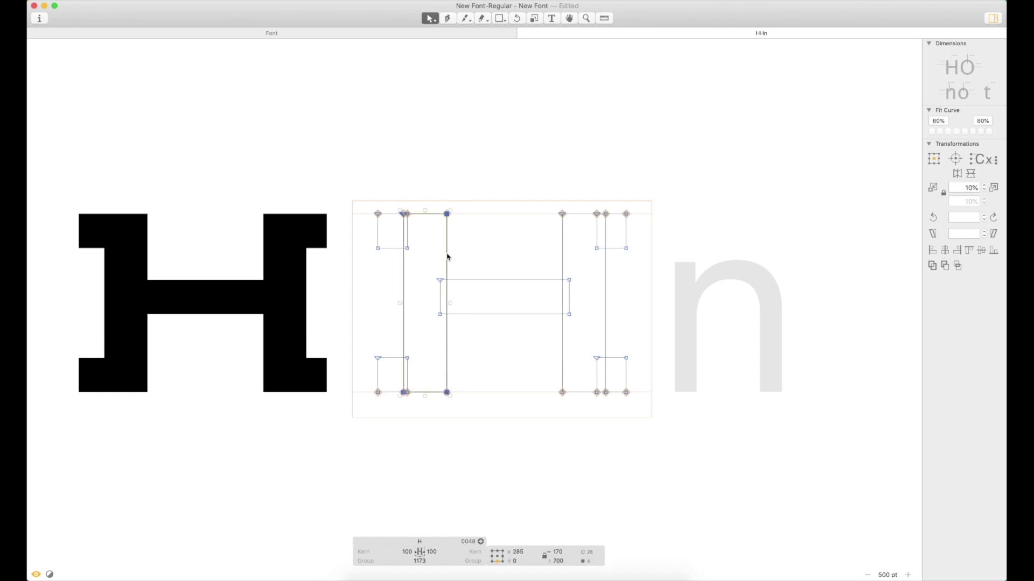
pyautogui.keyDown('shift'); pyautogui.doubleClick(393, 251); pyautogui.keyUp('shift')
pyautogui.keyDown('shift'); pyautogui.doubleClick(389, 362); pyautogui.keyUp('shift')
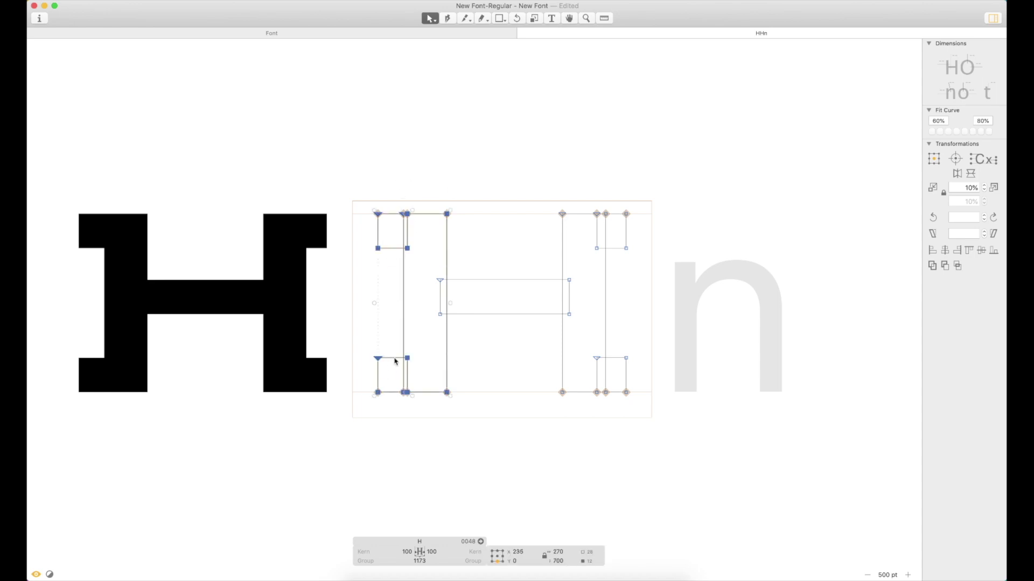
pyautogui.moveTo(407, 323); pyautogui.dragTo(565, 311)
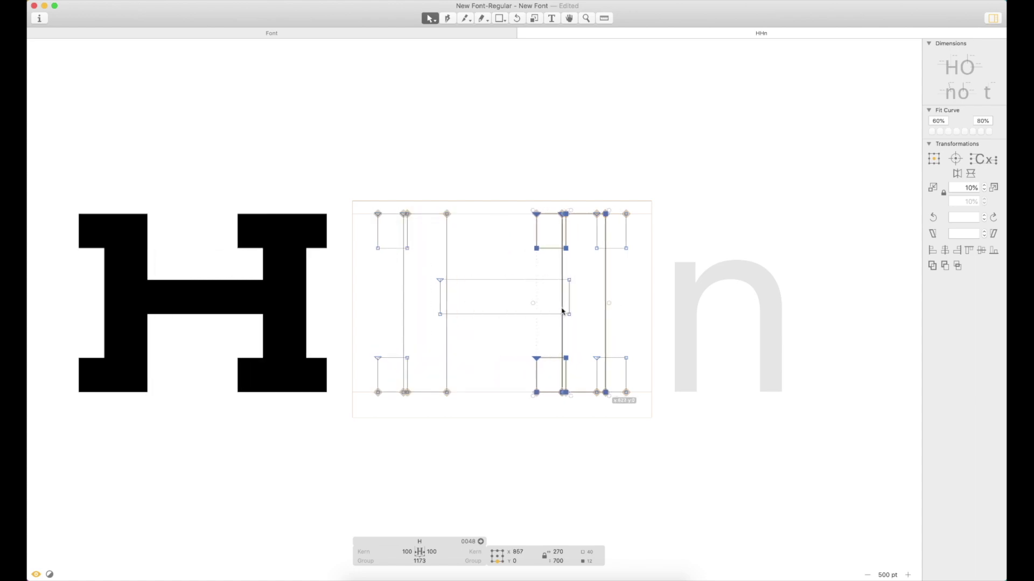
# Step: Nudge the duplicated stem and serifs 1 unit right to line up with the right stem, and preview the shape
pyautogui.press('z')
pyautogui.moveTo(642, 178); pyautogui.dragTo(497, 313)
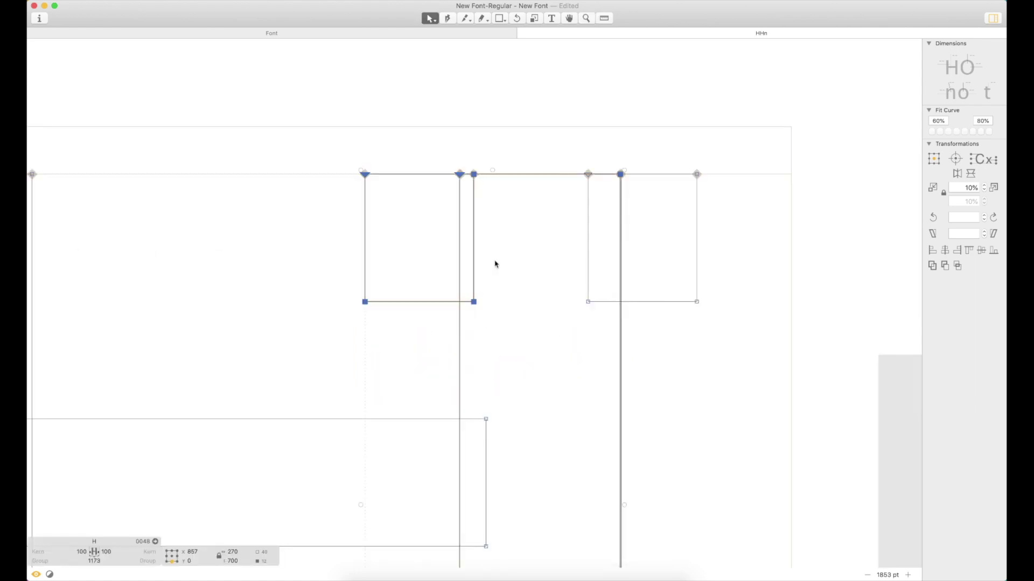
pyautogui.press('Right')
pyautogui.press('space')
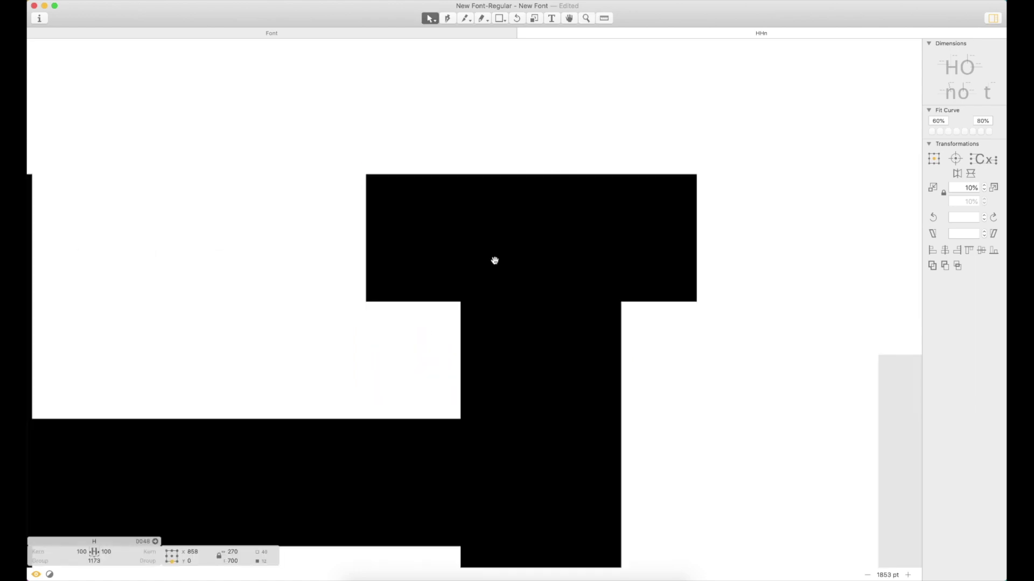
pyautogui.click(452, 339)
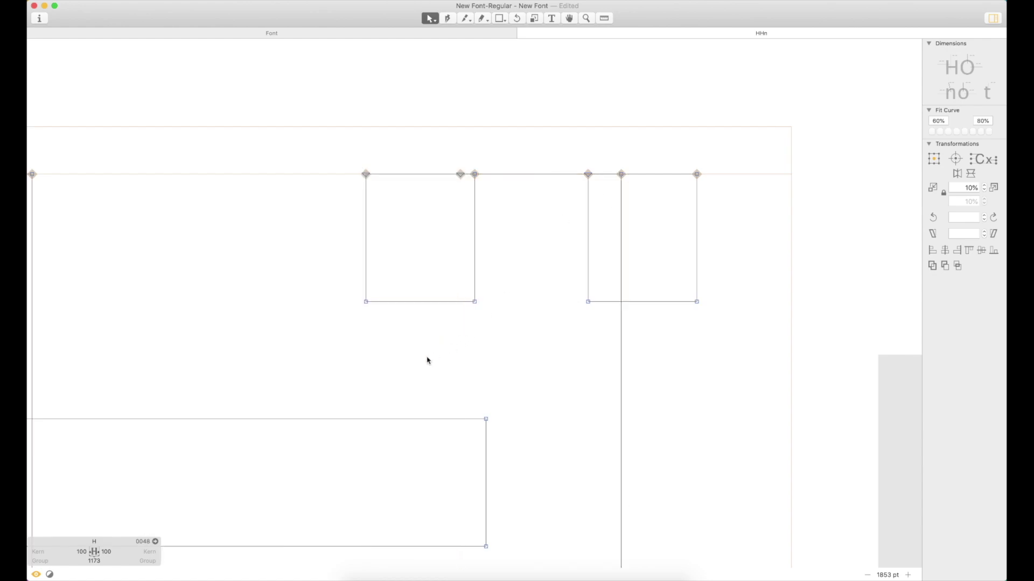
pyautogui.scroll(-3, 427, 357)
pyautogui.scroll(-5, 434, 345)
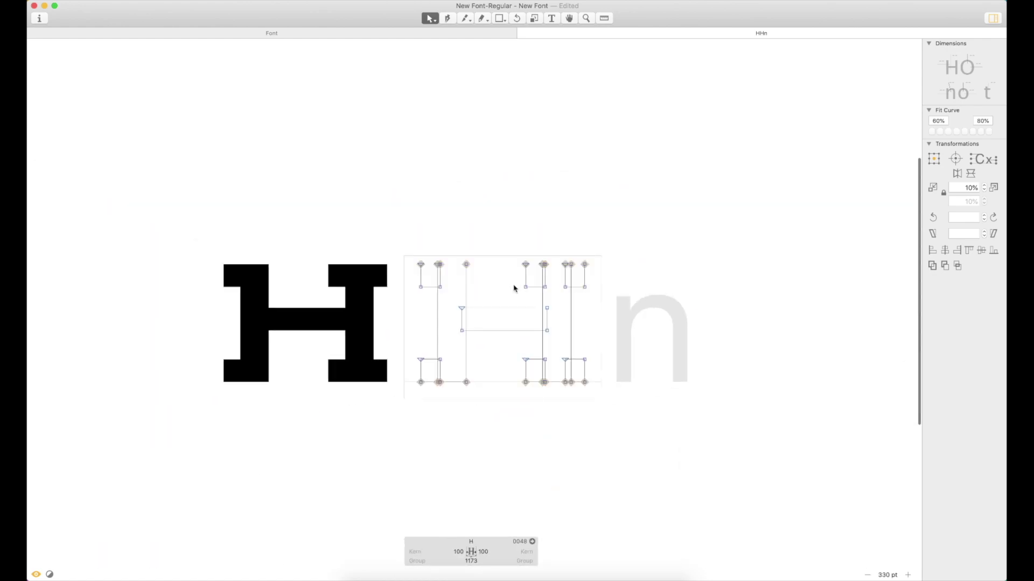
# Step: Try to remove one of the overlapping right stems, undo the change and inspect how the two stems align
pyautogui.click(571, 360)
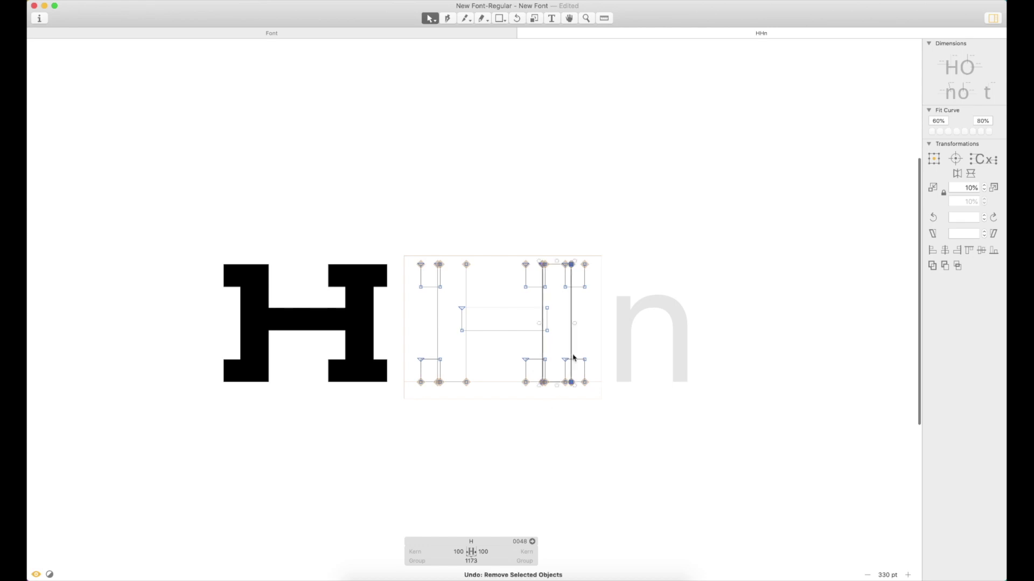
pyautogui.press('z')
pyautogui.moveTo(623, 215); pyautogui.dragTo(448, 445)
pyautogui.press('space')
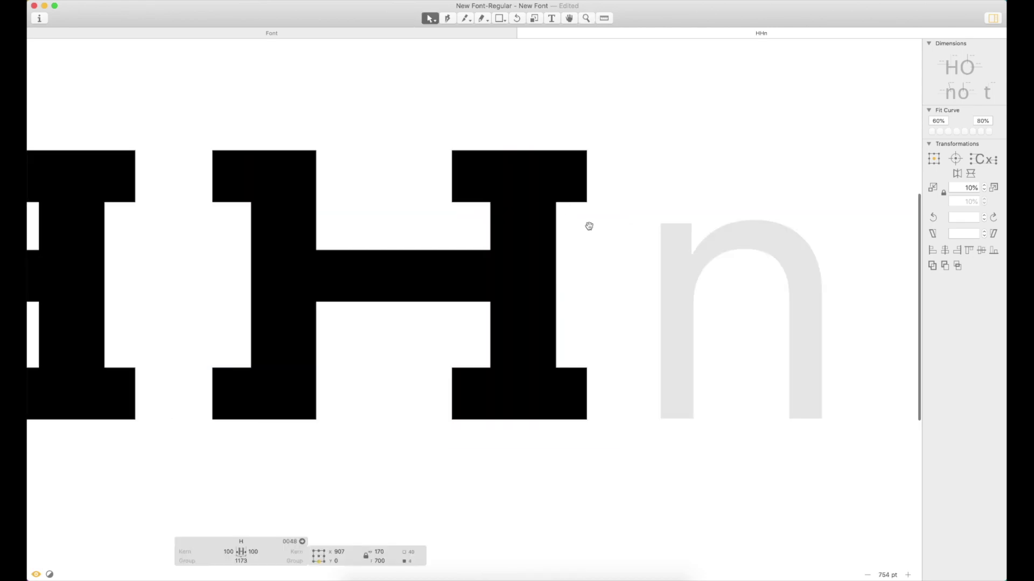
pyautogui.press('z')
pyautogui.moveTo(636, 114); pyautogui.dragTo(447, 372)
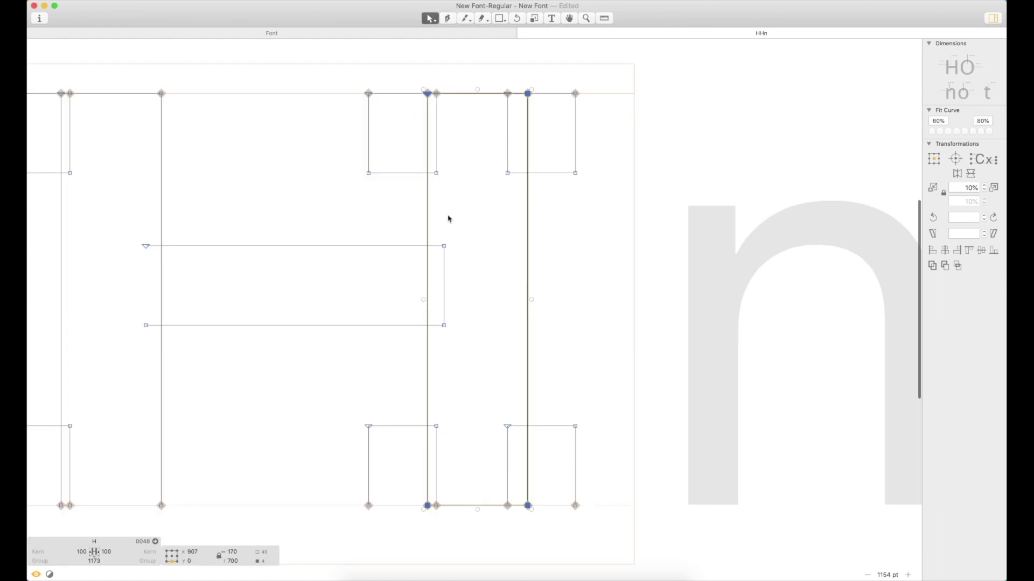
pyautogui.press('super+z')
pyautogui.press('super+z')
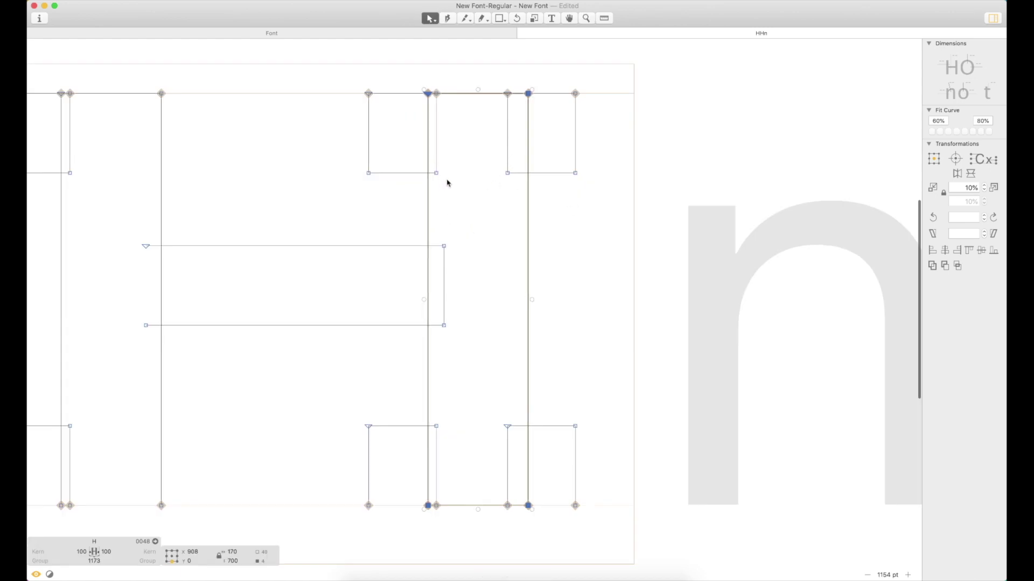
# Step: Delete the duplicated right stem and its two inner serifs
pyautogui.click(394, 99)
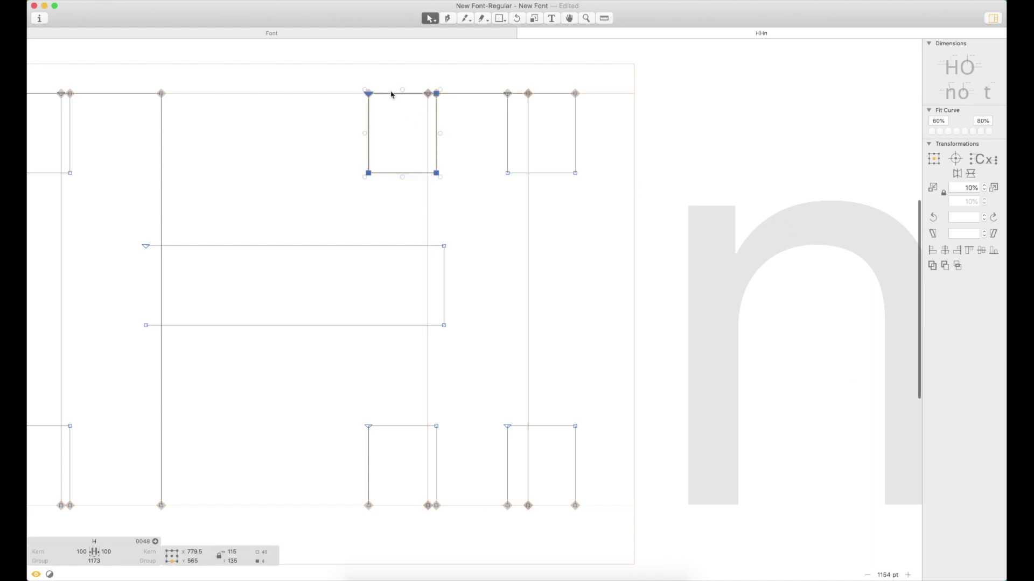
pyautogui.keyDown('shift'); pyautogui.click(399, 427); pyautogui.keyUp('shift')
pyautogui.keyDown('shift'); pyautogui.click(429, 399); pyautogui.keyUp('shift')
pyautogui.press('BackSpace')
pyautogui.press('super+z')
pyautogui.click(412, 173)
pyautogui.click(392, 438)
pyautogui.press('BackSpace')
pyautogui.click(427, 408)
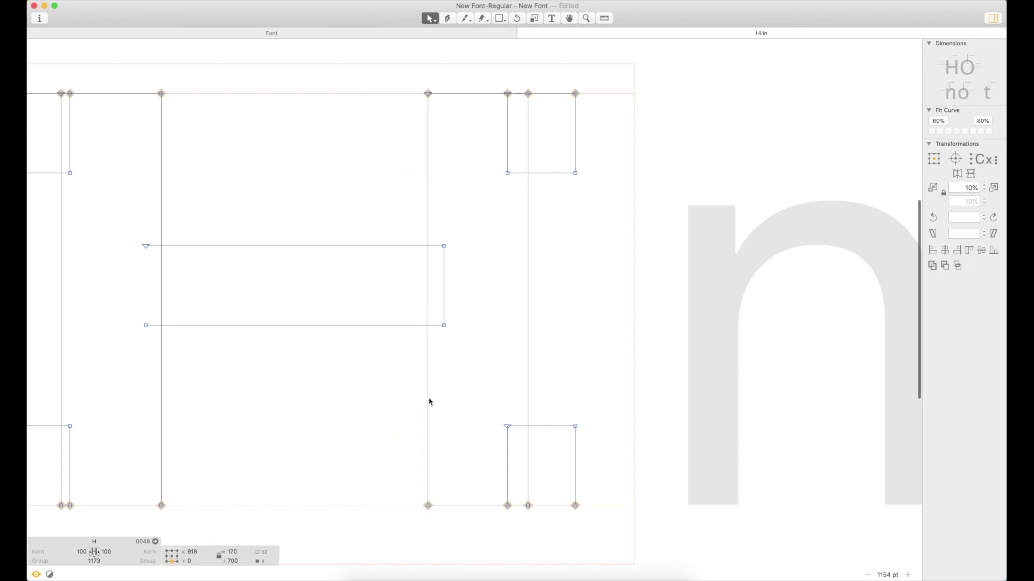
# Step: Mirror a copy of the right stem and its two outer serifs horizontally
pyautogui.click(508, 130)
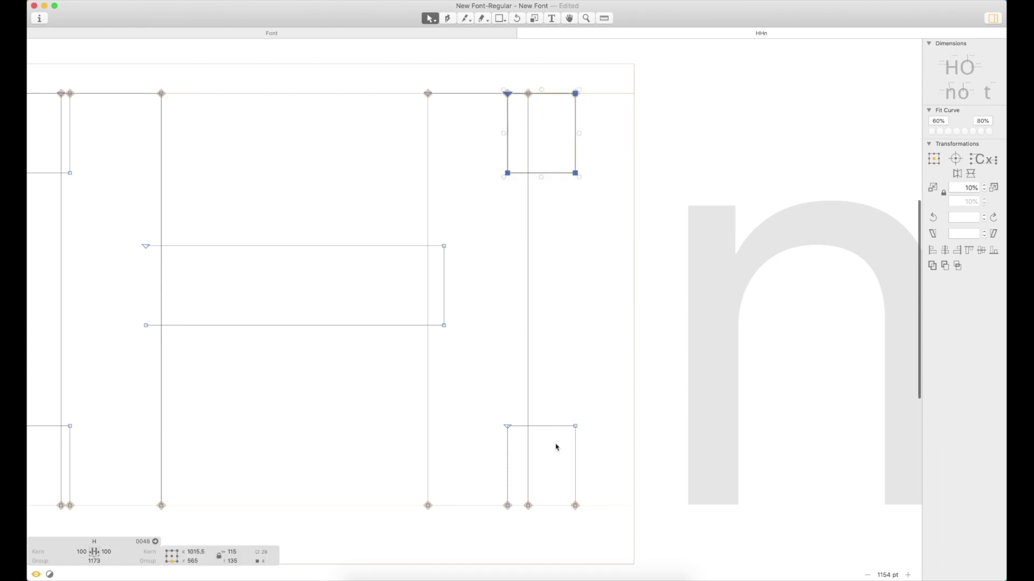
pyautogui.keyDown('shift'); pyautogui.click(550, 434); pyautogui.keyUp('shift')
pyautogui.keyDown('shift'); pyautogui.click(531, 396); pyautogui.keyUp('shift')
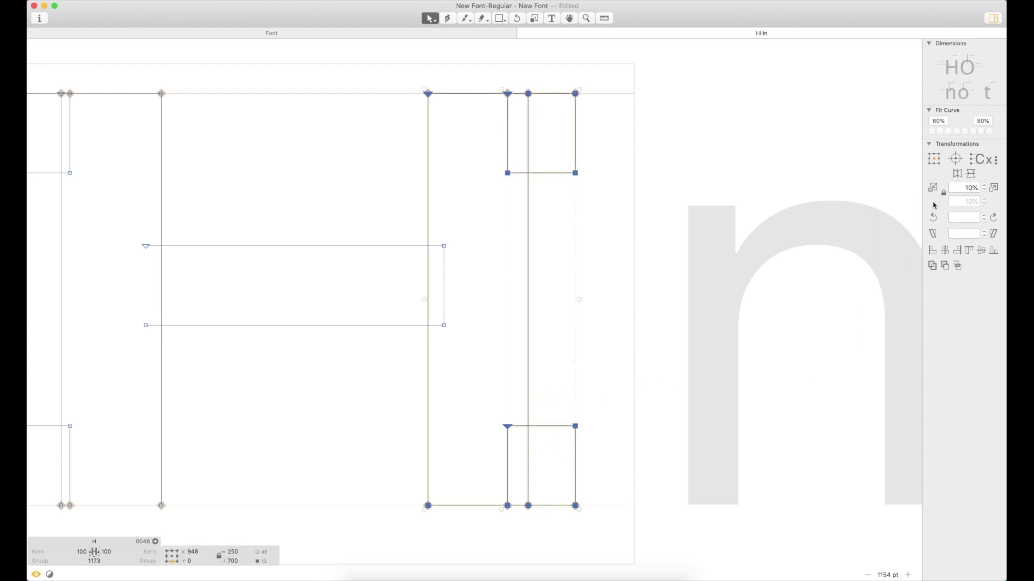
pyautogui.click(957, 173)
# Step: Align the mirrored copy with the right stem so its serifs project toward the inside of the H
pyautogui.moveTo(575, 200); pyautogui.dragTo(527, 200)
pyautogui.press('Right')
pyautogui.press('Right')
pyautogui.press('z')
pyautogui.moveTo(559, 83); pyautogui.dragTo(510, 131)
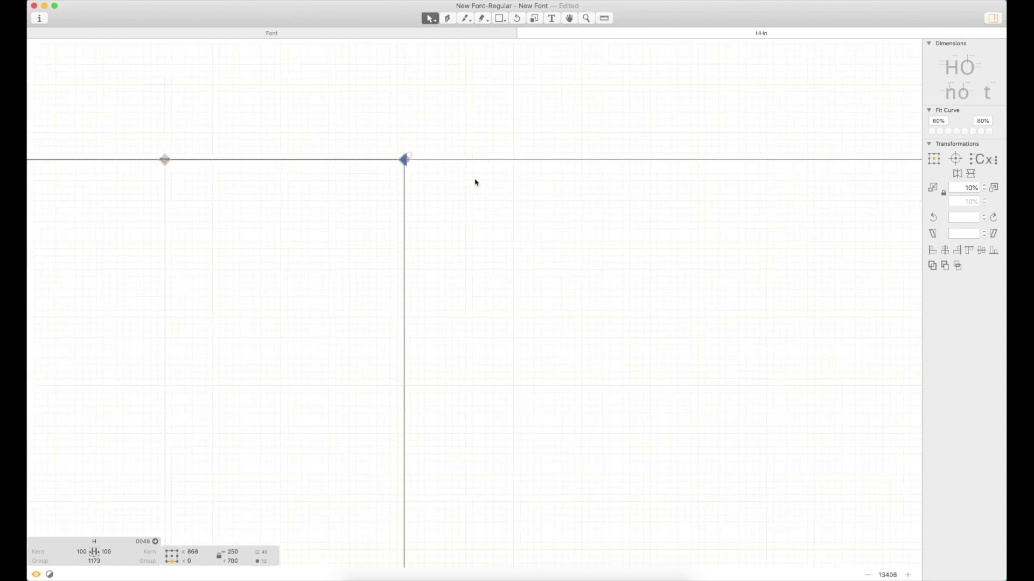
# Step: Duplicate the right stem together with its four serifs and align the copy exactly over the left stem
pyautogui.press('super+0')
pyautogui.press('space')
pyautogui.moveTo(781, 171); pyautogui.dragTo(680, 162)
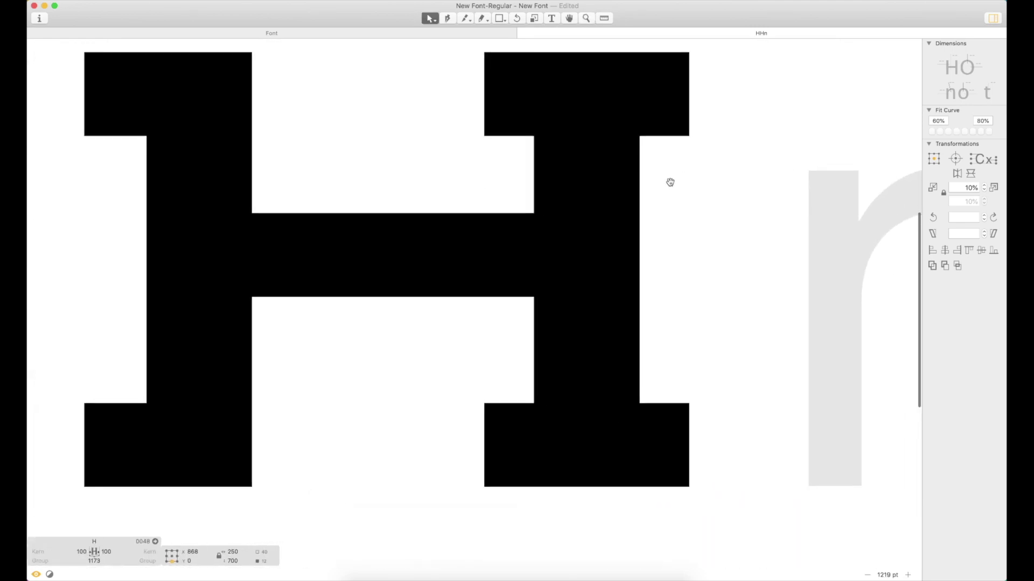
pyautogui.click(643, 194)
pyautogui.click(641, 195)
pyautogui.click(595, 177)
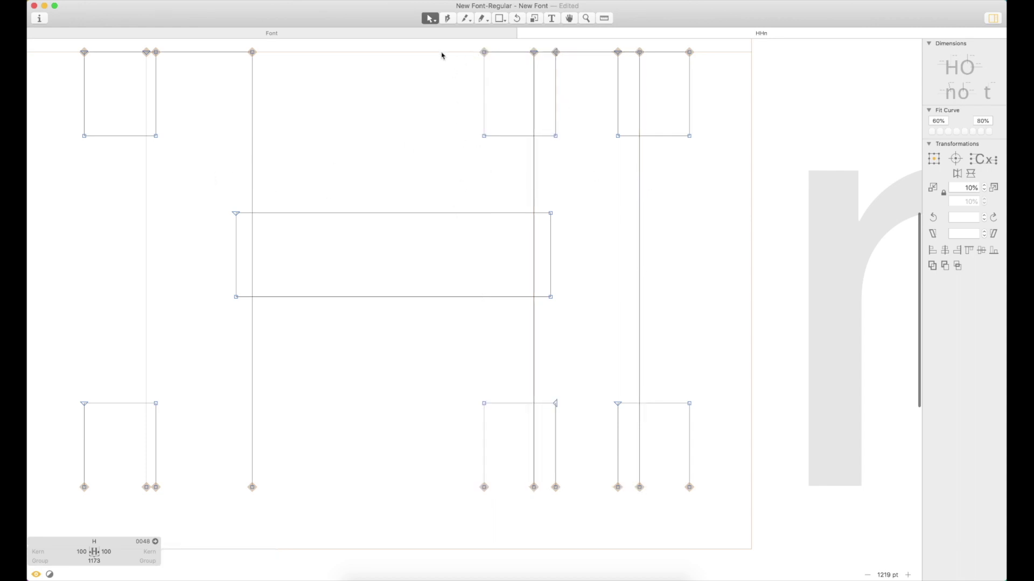
pyautogui.click(542, 148)
pyautogui.keyDown('shift'); pyautogui.click(511, 134); pyautogui.keyUp('shift')
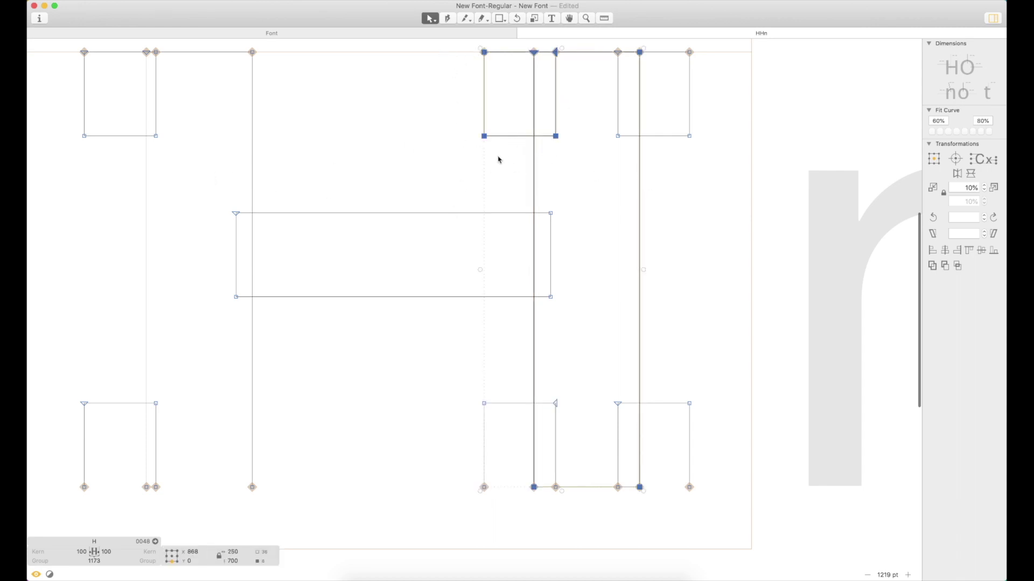
pyautogui.keyDown('shift'); pyautogui.click(656, 139); pyautogui.keyUp('shift')
pyautogui.keyDown('shift'); pyautogui.click(668, 403); pyautogui.keyUp('shift')
pyautogui.keyDown('shift'); pyautogui.click(514, 404); pyautogui.keyUp('shift')
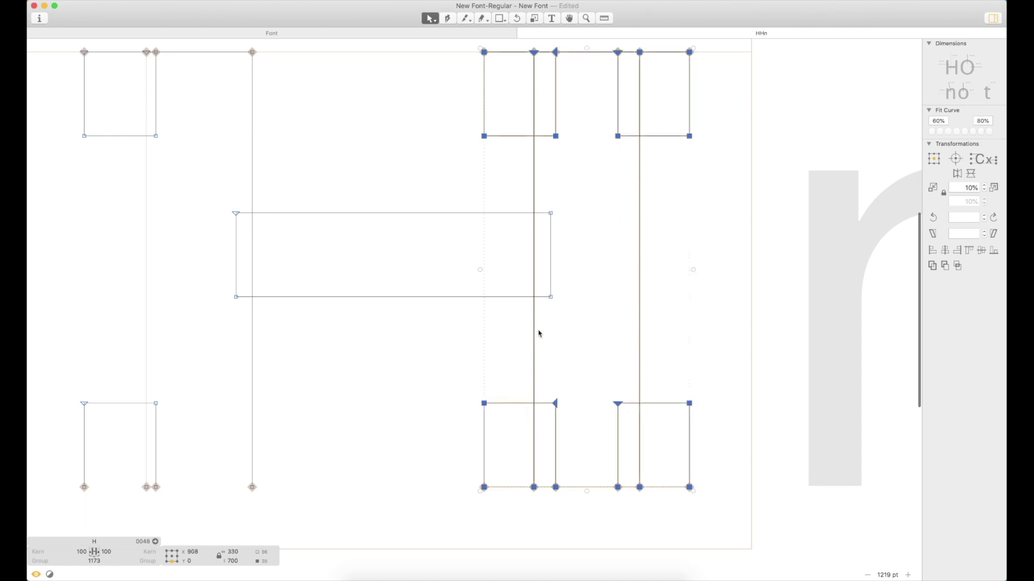
pyautogui.moveTo(530, 335); pyautogui.dragTo(148, 350)
pyautogui.press('z')
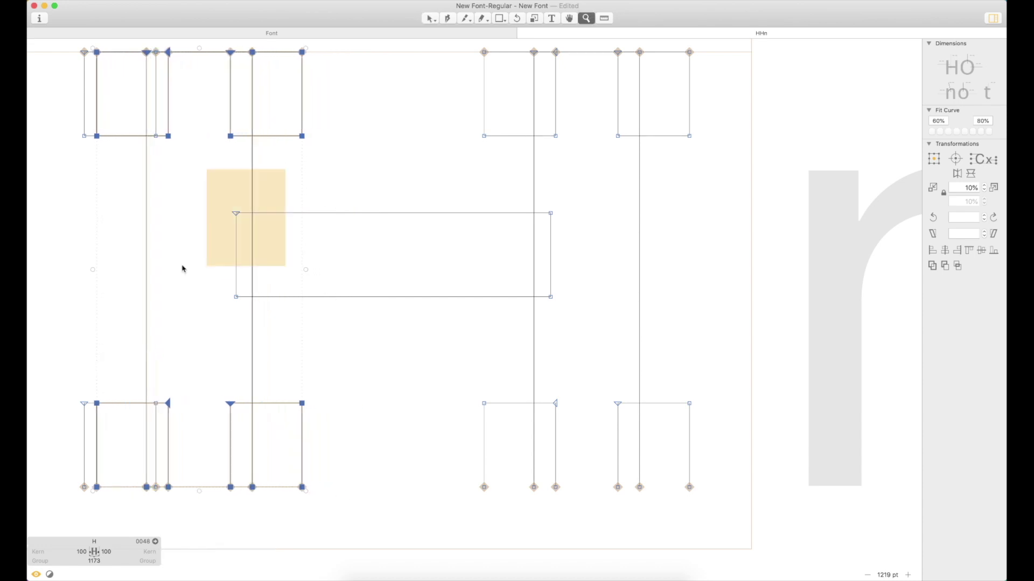
pyautogui.moveTo(184, 283); pyautogui.dragTo(183, 264)
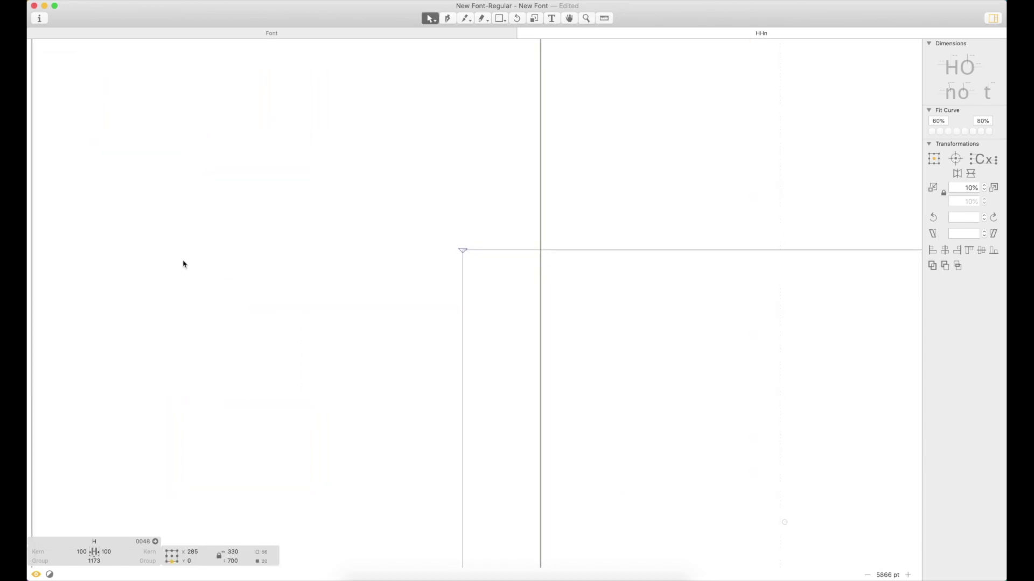
pyautogui.press('super+0')
pyautogui.click(544, 195)
# Step: Try to delete the original left stem and its upper outer serif, and undo the deletions
pyautogui.doubleClick(234, 196)
pyautogui.press('Delete')
pyautogui.doubleClick(172, 122)
pyautogui.press('Delete')
pyautogui.doubleClick(172, 454)
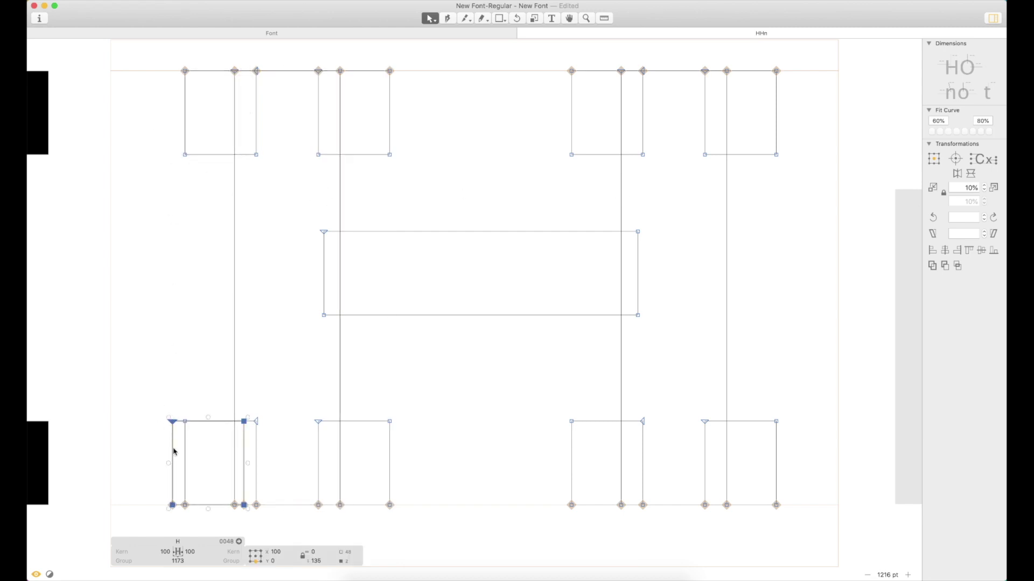
pyautogui.press('super+z')
pyautogui.press('super+z')
pyautogui.press('super+z')
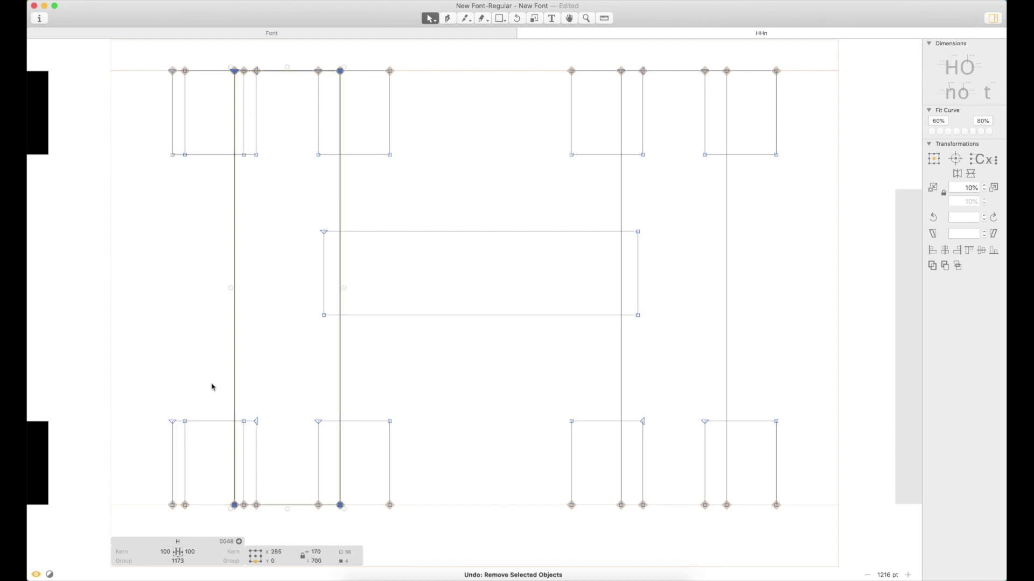
# Step: Delete the original left stem and its two outer serifs, keeping the serifed copy, and preview the filled H
pyautogui.click(213, 387)
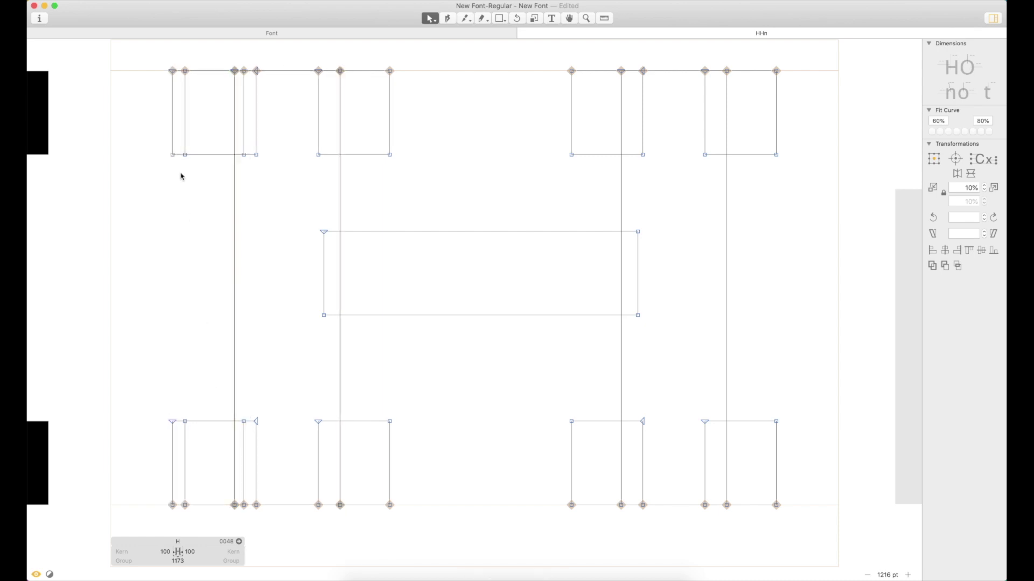
pyautogui.doubleClick(172, 136)
pyautogui.click(172, 458)
pyautogui.doubleClick(172, 469)
pyautogui.click(180, 465)
pyautogui.press('space')
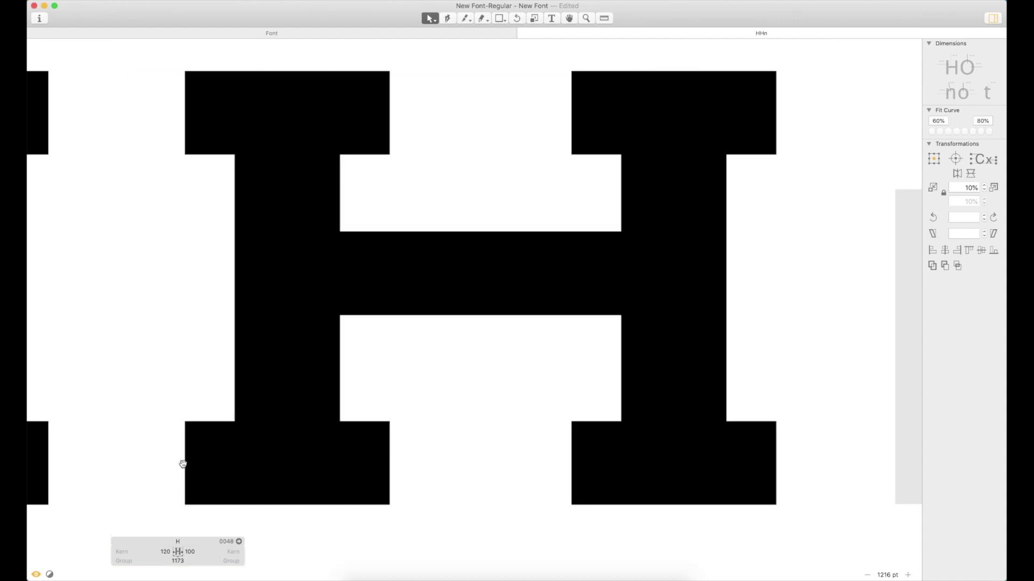
pyautogui.click(340, 196)
pyautogui.click(360, 198)
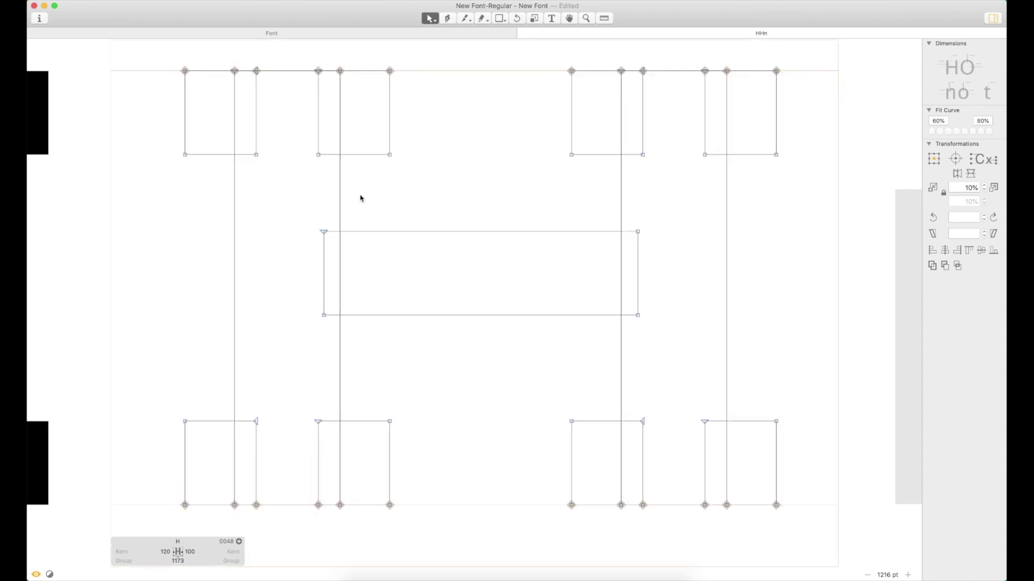
# Step: Lengthen the left stem's upper and lower inner serifs by 20 units, moving their ends to x 470
pyautogui.press('super+minus')
pyautogui.press('space')
pyautogui.moveTo(386, 217); pyautogui.dragTo(460, 215)
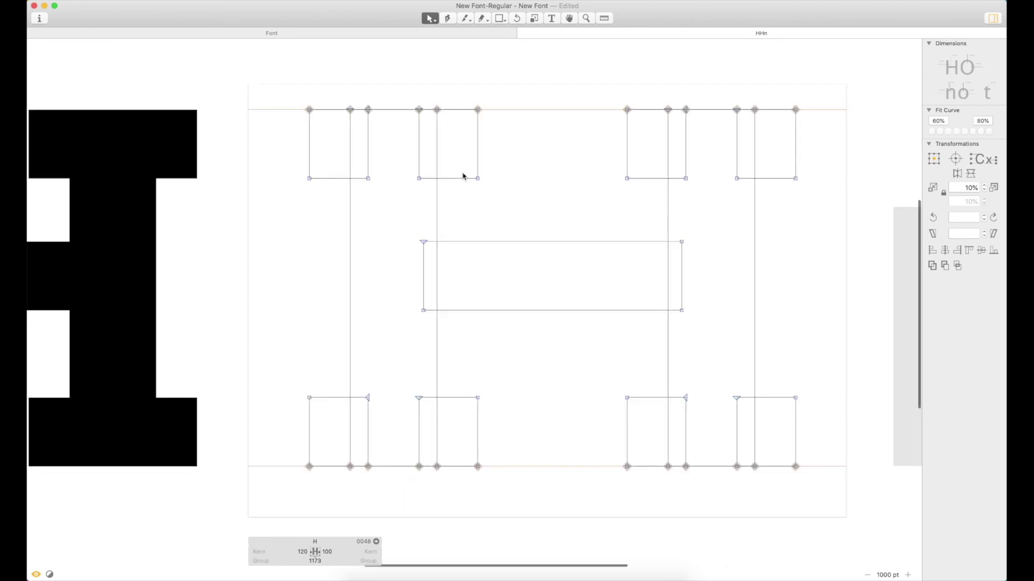
pyautogui.moveTo(467, 104); pyautogui.dragTo(286, 205)
pyautogui.click(287, 207)
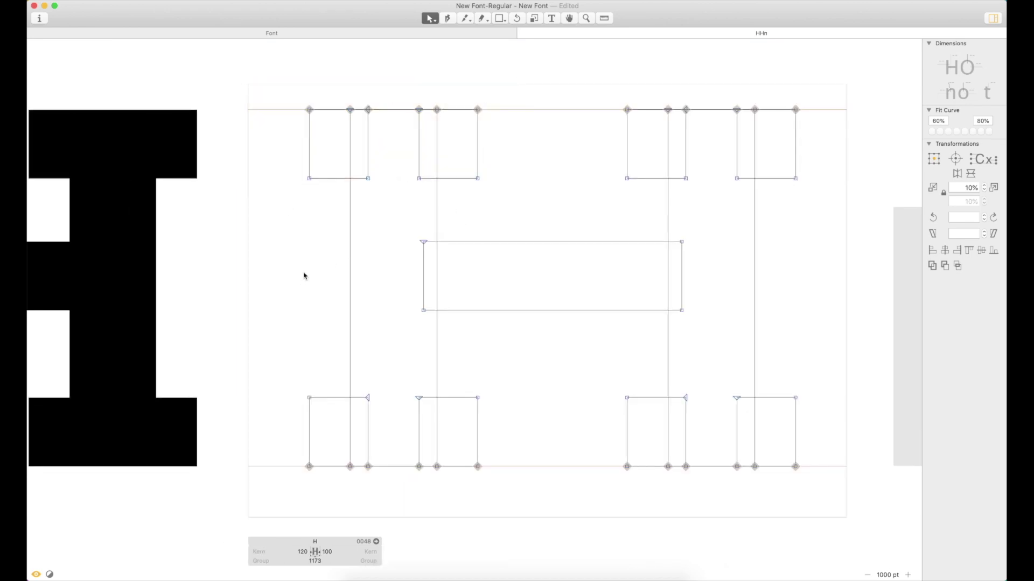
pyautogui.press('super+minus')
pyautogui.press('space')
pyautogui.moveTo(398, 253); pyautogui.dragTo(498, 226)
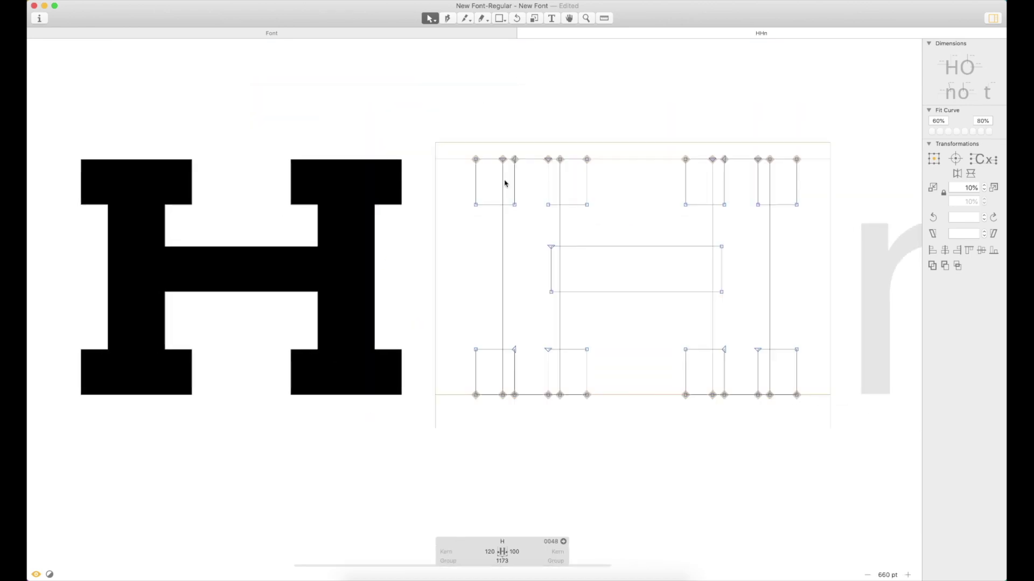
pyautogui.moveTo(608, 145); pyautogui.dragTo(583, 220)
pyautogui.moveTo(605, 342); pyautogui.dragTo(580, 423)
pyautogui.hotkey('shift', 'Right')
pyautogui.hotkey('shift', 'Right')
pyautogui.hotkey('shift', 'Right')
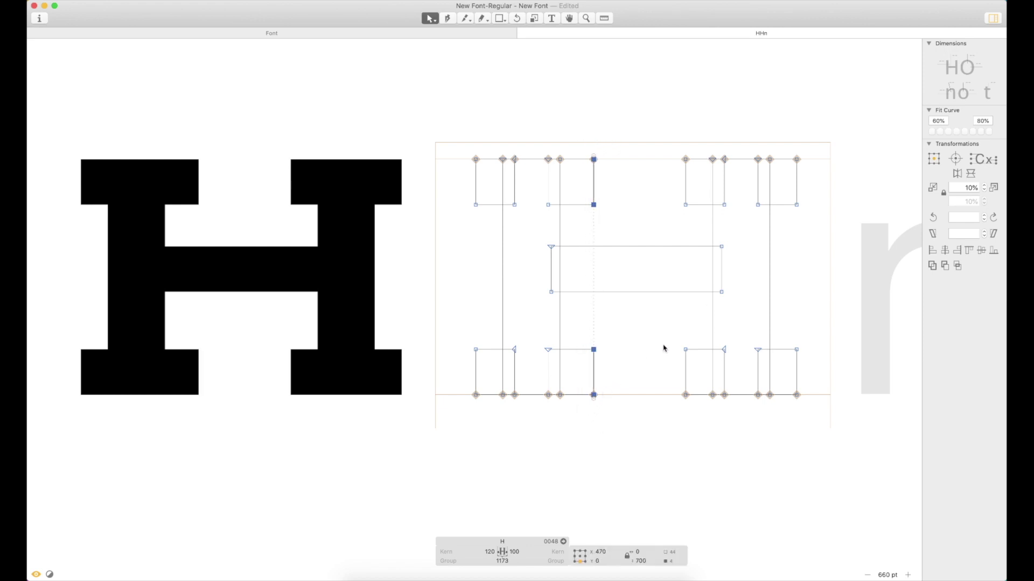
# Step: Lengthen the right stem's serifs by 20 units on both sides, with the outer ends at x 1093
pyautogui.moveTo(823, 121); pyautogui.dragTo(784, 417)
pyautogui.hotkey('shift', 'Right')
pyautogui.hotkey('shift', 'Right')
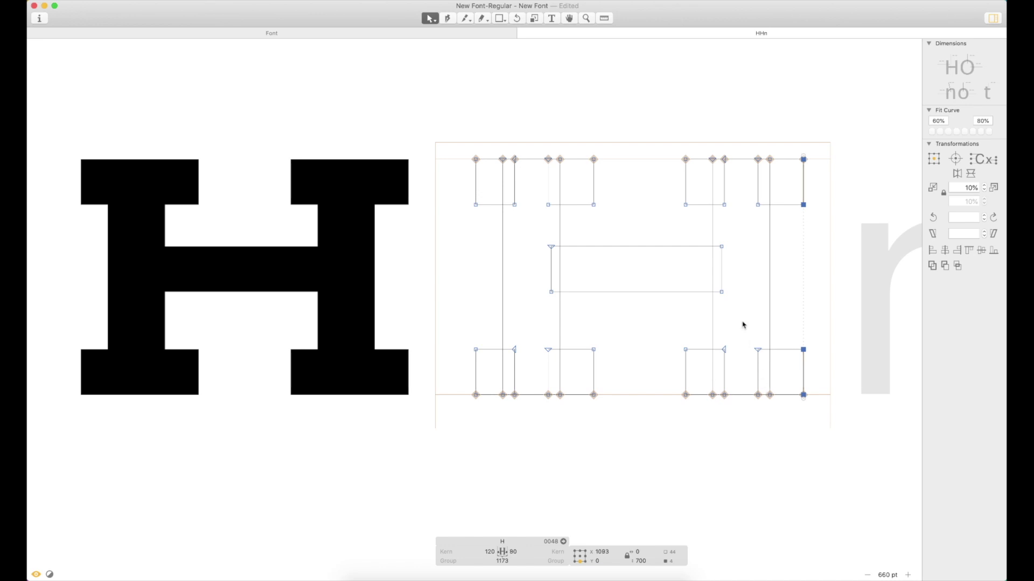
pyautogui.moveTo(692, 114); pyautogui.dragTo(676, 223)
pyautogui.moveTo(676, 336); pyautogui.dragTo(686, 430)
pyautogui.hotkey('shift', 'Left')
pyautogui.hotkey('shift', 'Left')
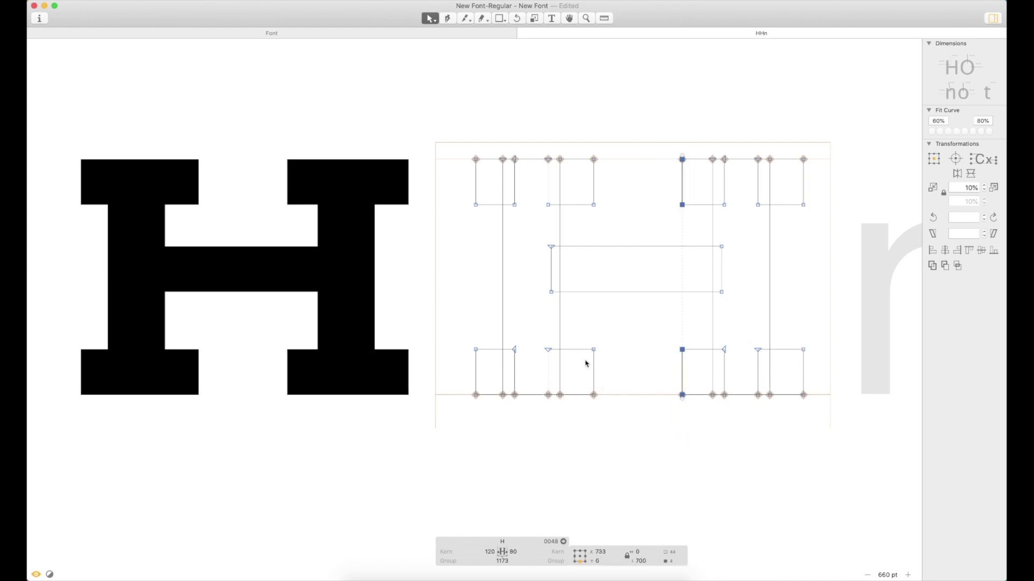
# Step: Lengthen the left stem's upper and lower outer serifs outward by 20 units, moving their ends to x 100
pyautogui.moveTo(452, 113); pyautogui.dragTo(492, 422)
pyautogui.hotkey('shift', 'Left')
pyautogui.hotkey('shift', 'Left')
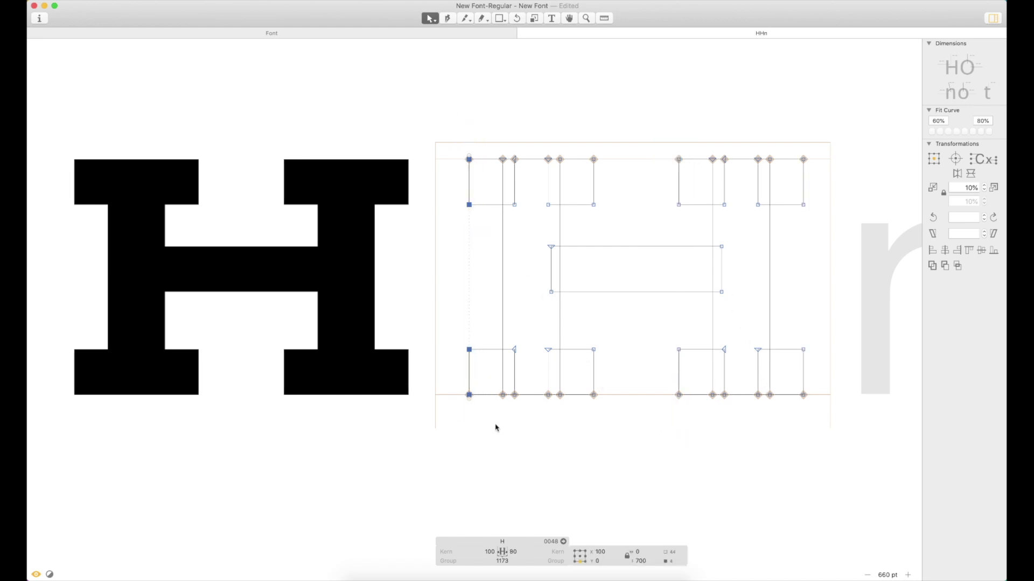
pyautogui.click(526, 422)
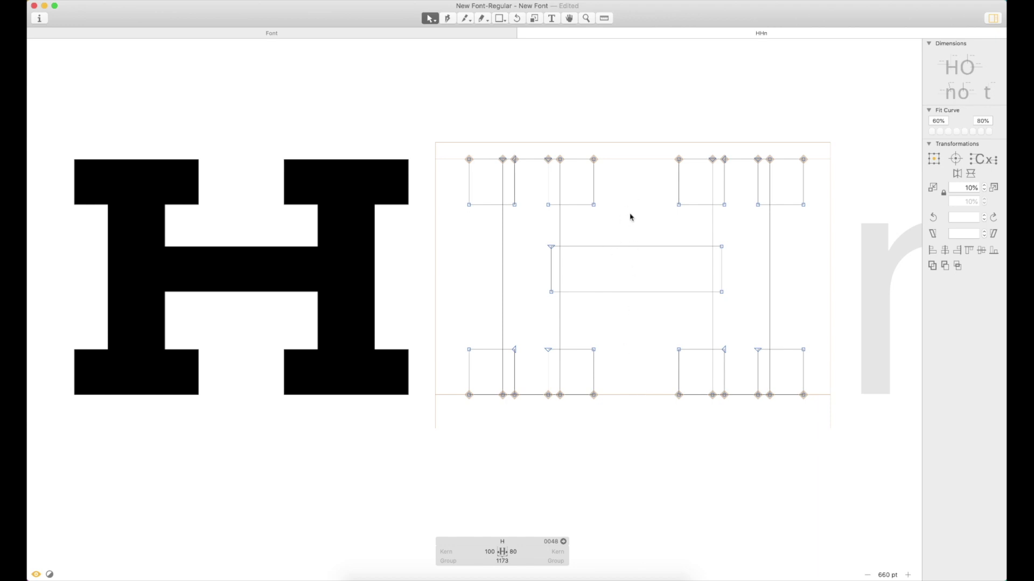
# Step: Try the crossbar 10 units lower and move it back up by the same amount
pyautogui.hscroll(3, 695, 281)
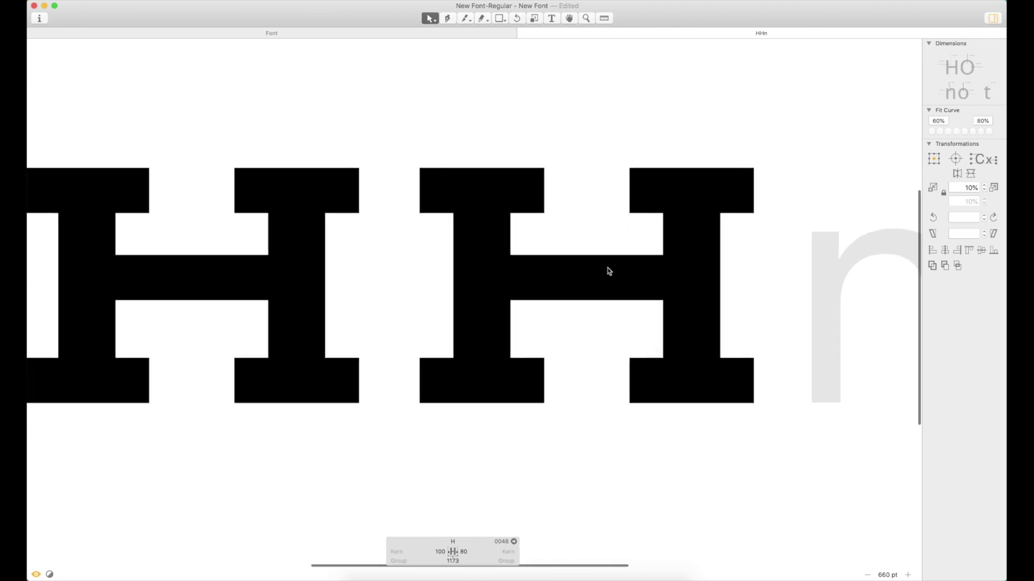
pyautogui.scroll(2, 608, 269)
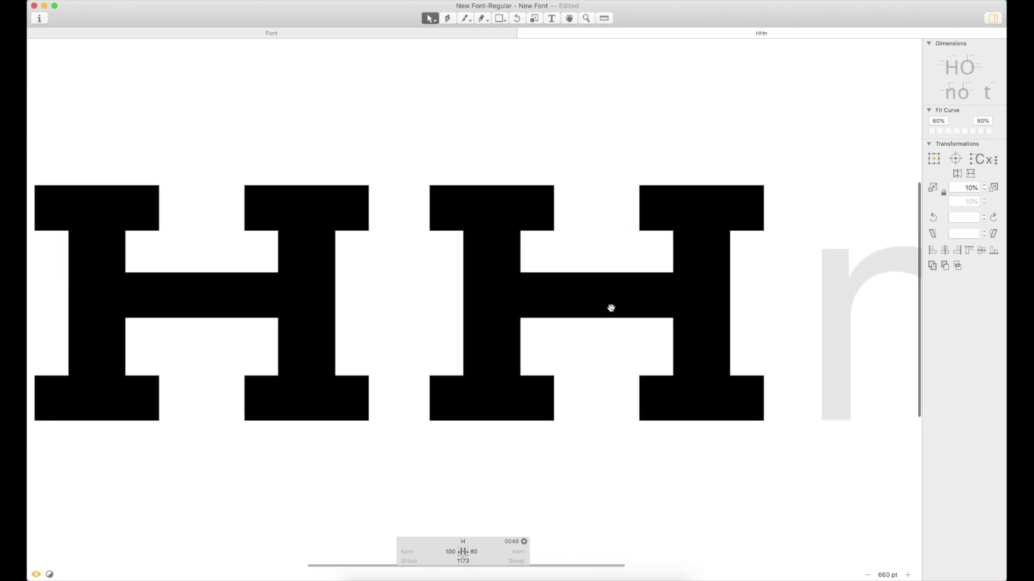
pyautogui.doubleClick(612, 273)
pyautogui.hotkey('shift', 'Down')
pyautogui.click(621, 257)
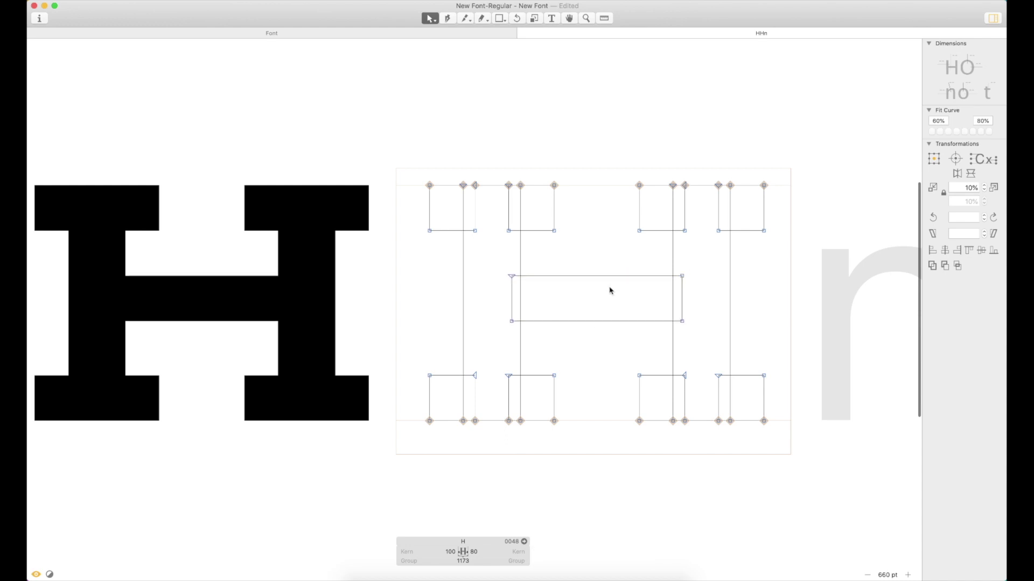
pyautogui.doubleClick(619, 276)
pyautogui.hotkey('shift', 'Up')
pyautogui.click(628, 259)
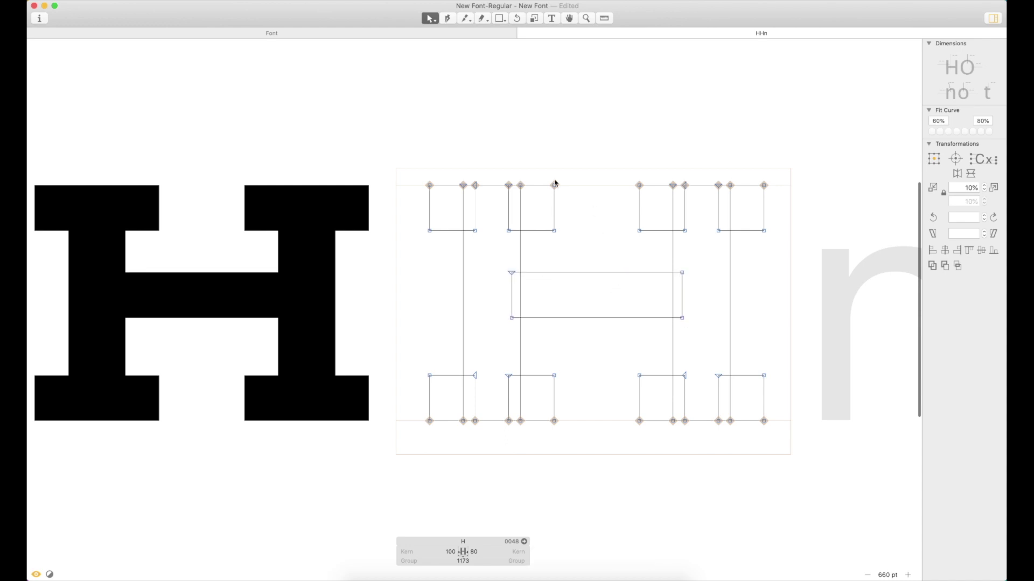
# Step: Taper the four upper serifs by raising their lower outer corner nodes together to y 635
pyautogui.hscroll(-2, 539, 179)
pyautogui.scroll(-1, 544, 186)
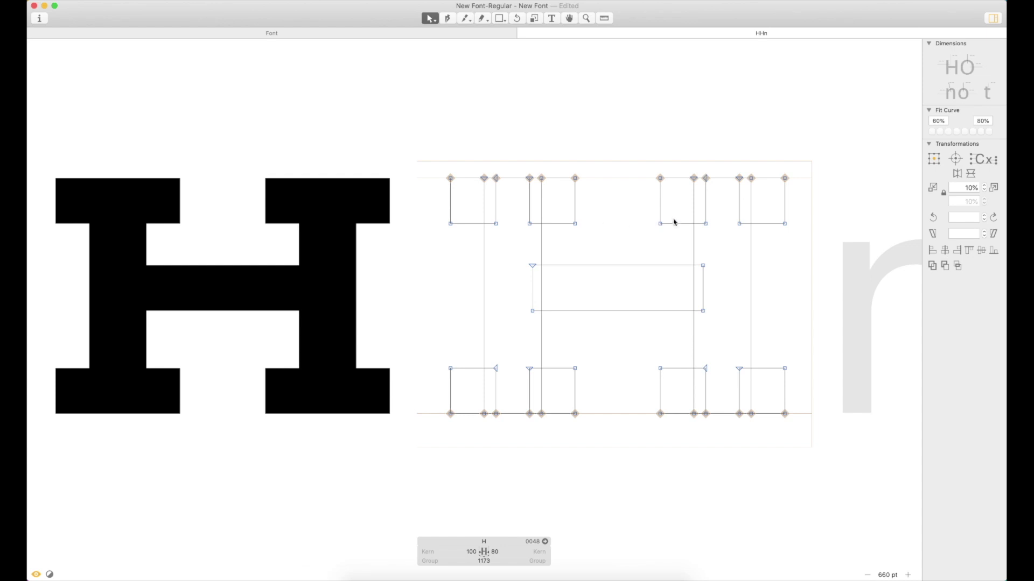
pyautogui.click(450, 223)
pyautogui.keyDown('shift'); pyautogui.click(575, 223); pyautogui.keyUp('shift')
pyautogui.keyDown('shift'); pyautogui.click(660, 224); pyautogui.keyUp('shift')
pyautogui.keyDown('shift'); pyautogui.click(784, 223); pyautogui.keyUp('shift')
pyautogui.hotkey('shift', 'Up')
pyautogui.hotkey('shift', 'Up')
pyautogui.hotkey('shift', 'Up')
pyautogui.hotkey('shift', 'Up')
pyautogui.hotkey('shift', 'Up')
pyautogui.hotkey('shift', 'Up')
pyautogui.hotkey('shift', 'Up')
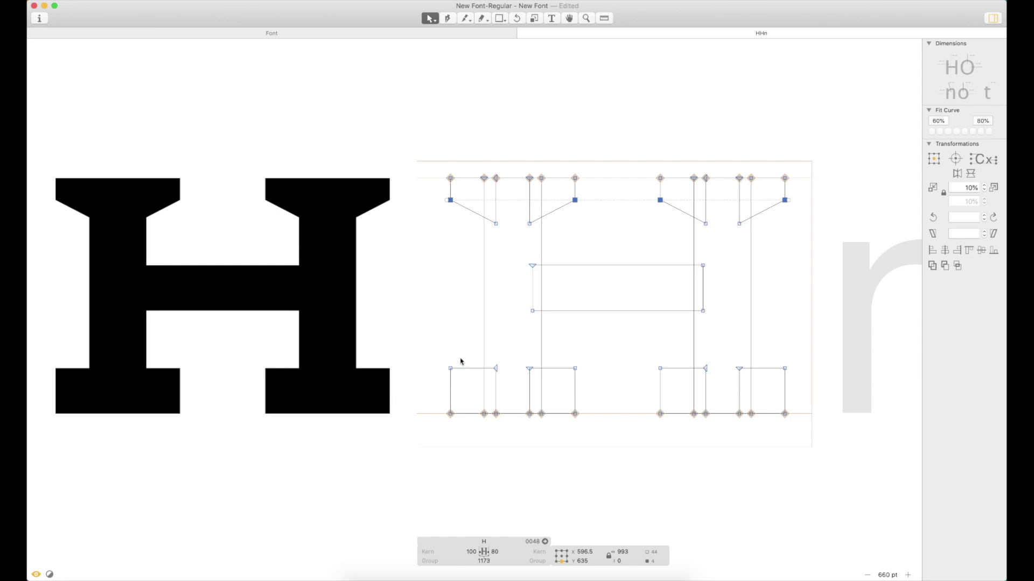
# Step: Compare different slopes on the upper serifs and settle their lower outer corners at y 615
pyautogui.hotkey('shift', 'Down')
pyautogui.hotkey('shift', 'Down')
pyautogui.hotkey('shift', 'Down')
pyautogui.hotkey('shift', 'Down')
pyautogui.hotkey('shift', 'Down')
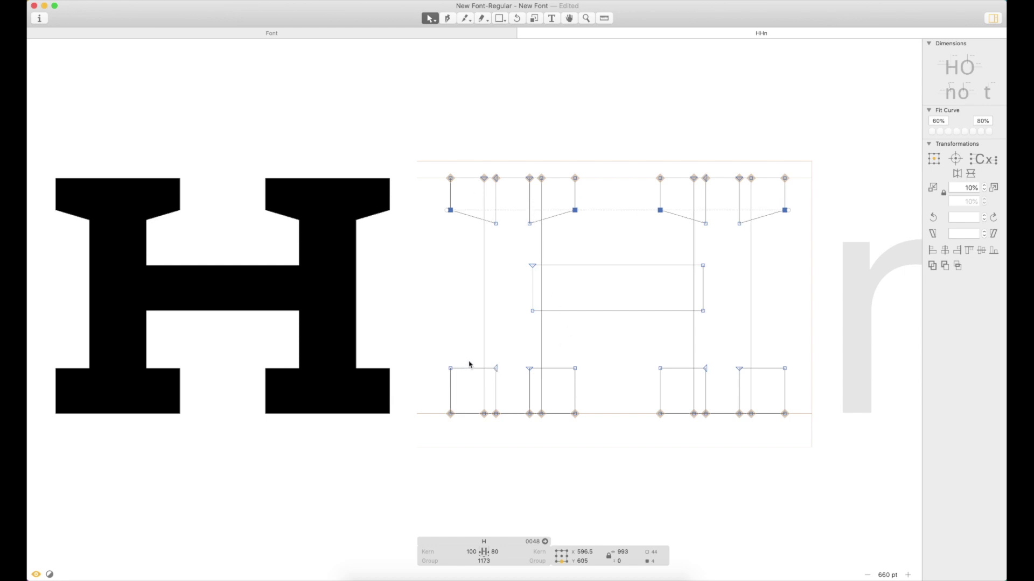
pyautogui.hotkey('shift', 'Down')
pyautogui.hotkey('shift', 'Down')
pyautogui.hotkey('shift', 'Up')
pyautogui.hotkey('shift', 'Up')
pyautogui.hotkey('shift', 'Up')
pyautogui.hotkey('shift', 'Up')
pyautogui.hotkey('shift', 'Up')
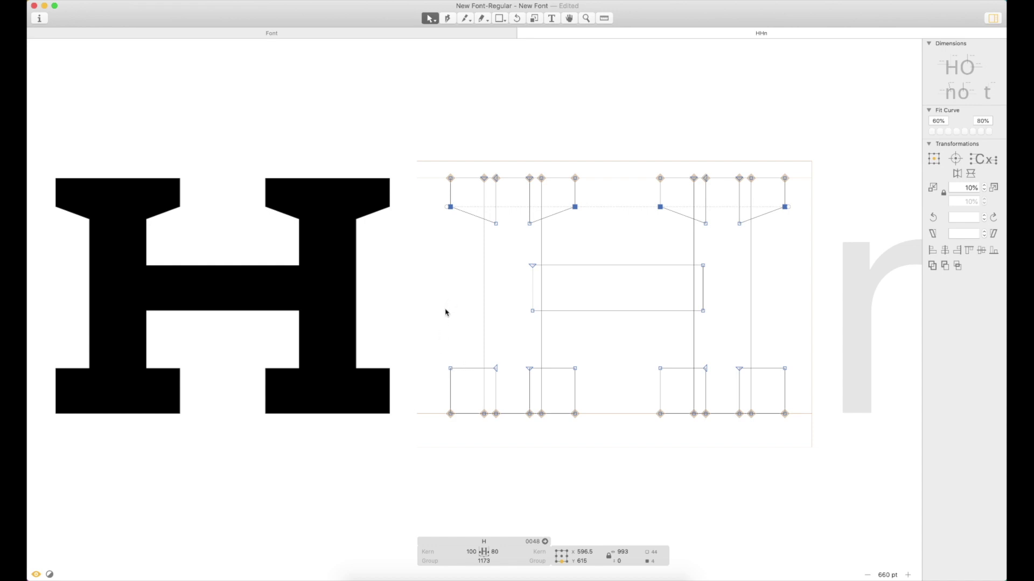
# Step: Taper the four lower serifs to match by moving their upper outer corner nodes down 50 units
pyautogui.moveTo(441, 350); pyautogui.dragTo(474, 396)
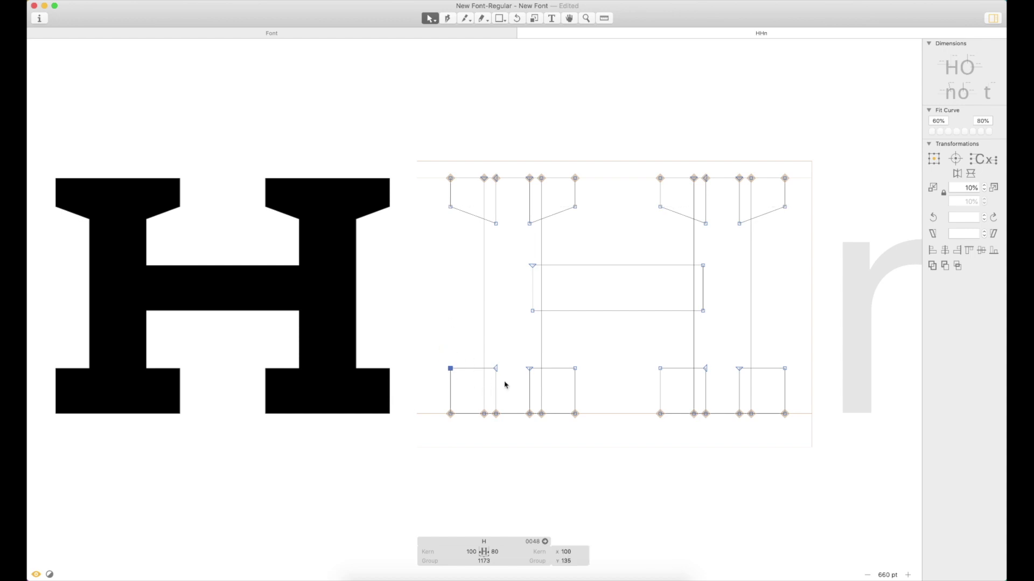
pyautogui.keyDown('shift'); pyautogui.click(575, 368); pyautogui.keyUp('shift')
pyautogui.keyDown('shift'); pyautogui.click(660, 369); pyautogui.keyUp('shift')
pyautogui.keyDown('shift'); pyautogui.click(785, 368); pyautogui.keyUp('shift')
pyautogui.hotkey('shift', 'Down')
pyautogui.hotkey('shift', 'Down')
pyautogui.hotkey('shift', 'Down')
pyautogui.hotkey('shift', 'Down')
pyautogui.hotkey('shift', 'Down')
pyautogui.click(800, 321)
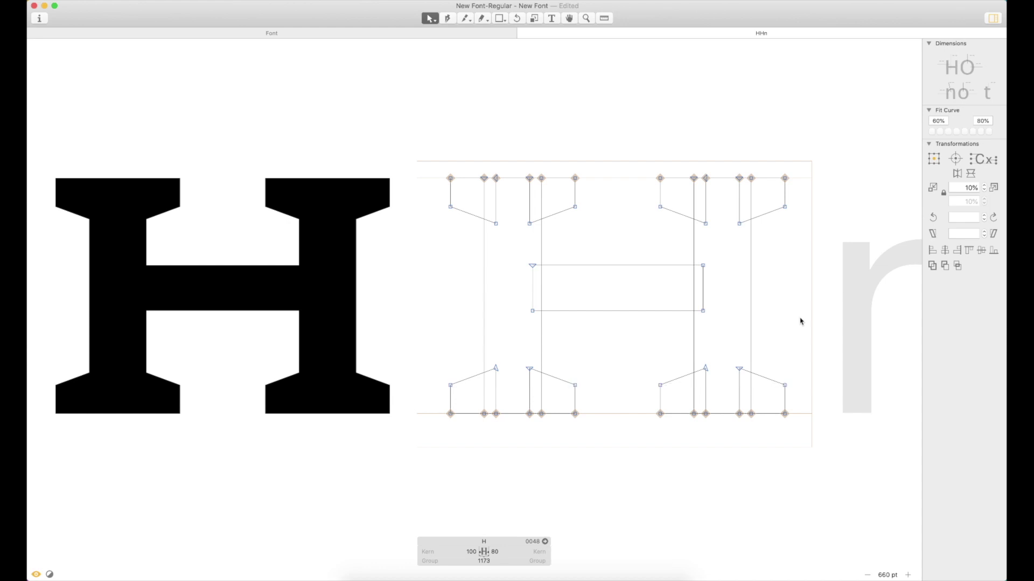
# Step: Examine the tapered serifs and overall proportions of the H at different zoom levels
pyautogui.press('XF86AudioMute')
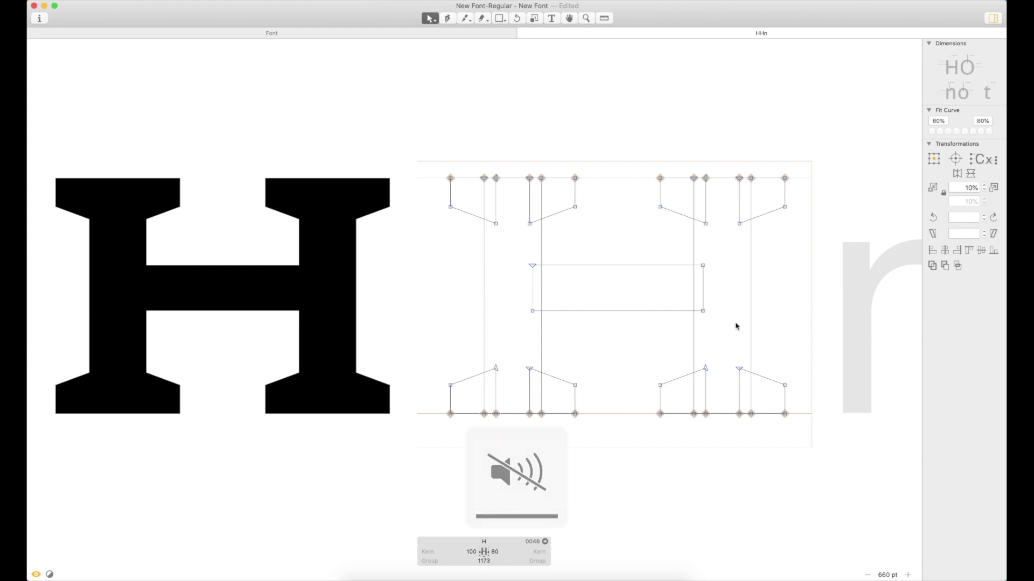
pyautogui.press('super+minus')
pyautogui.press('space')
pyautogui.moveTo(663, 289); pyautogui.dragTo(699, 296)
pyautogui.press('z')
pyautogui.moveTo(715, 210); pyautogui.dragTo(453, 391)
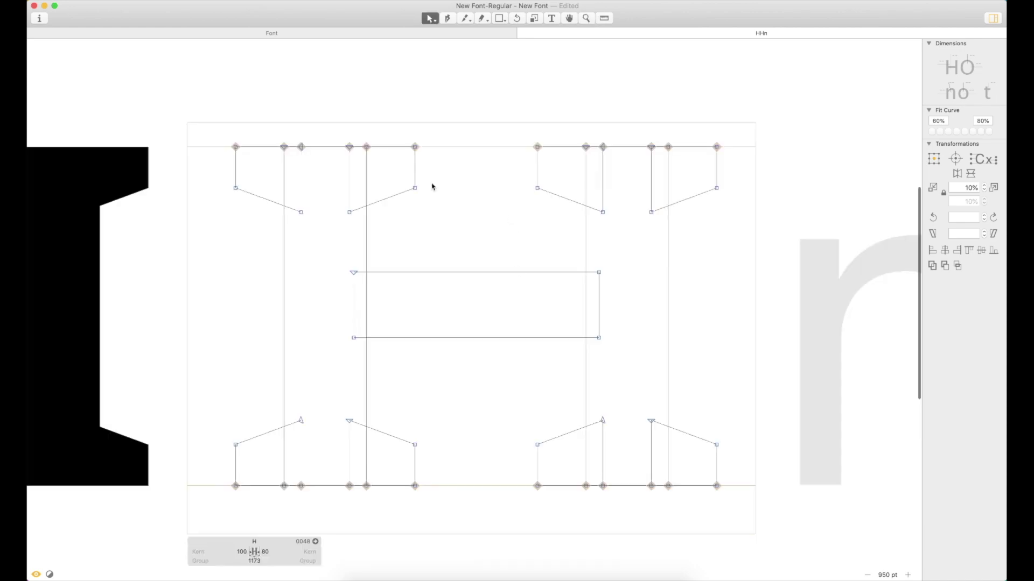
pyautogui.press('space')
pyautogui.moveTo(430, 206); pyautogui.dragTo(742, 187)
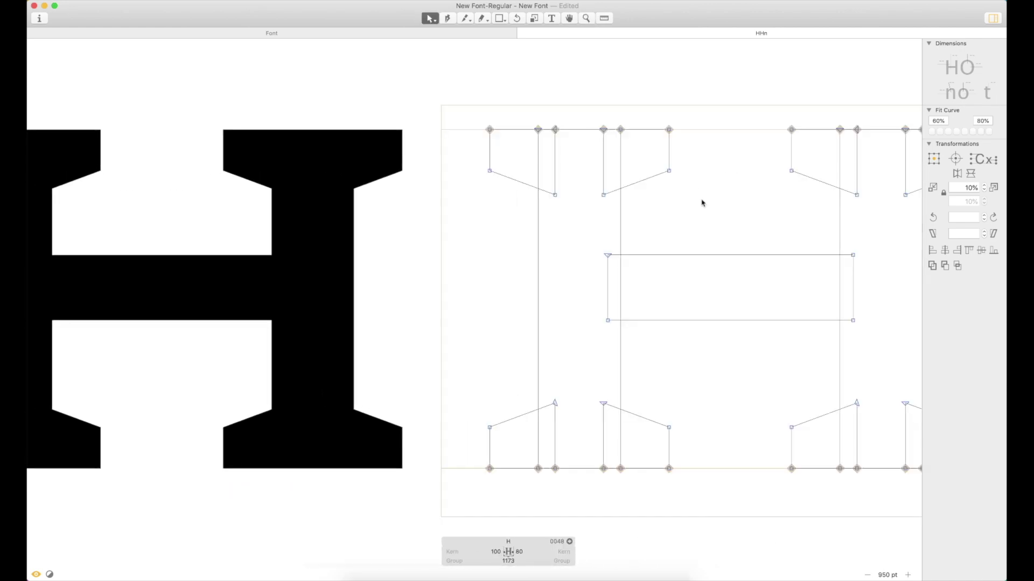
pyautogui.scroll(-3, 729, 194)
pyautogui.scroll(2, 681, 183)
# Step: Delete all four tapered serifs from the left stem of the H
pyautogui.click(600, 213)
pyautogui.press('BackSpace')
pyautogui.click(493, 220)
pyautogui.press('BackSpace')
pyautogui.click(498, 394)
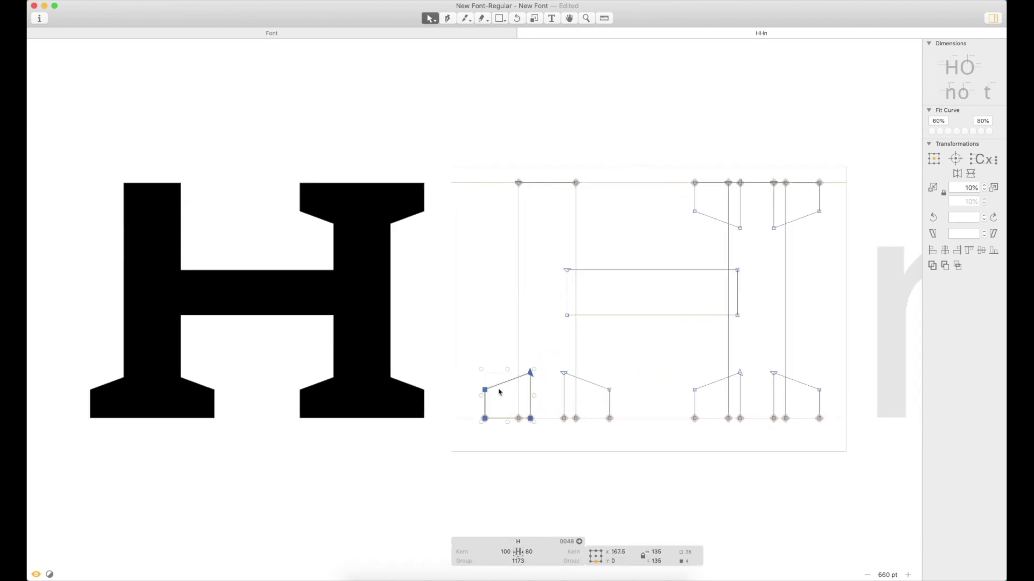
pyautogui.press('BackSpace')
pyautogui.click(592, 383)
pyautogui.press('BackSpace')
# Step: Delete all four tapered serifs from the right stem of the H
pyautogui.click(697, 201)
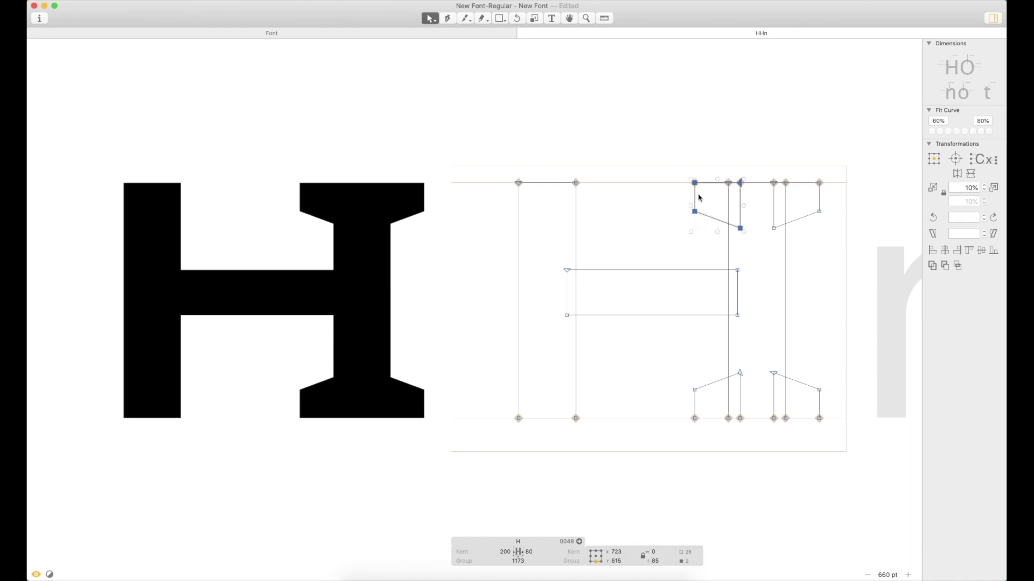
pyautogui.press('BackSpace')
pyautogui.click(818, 218)
pyautogui.press('BackSpace')
pyautogui.click(802, 393)
pyautogui.press('BackSpace')
pyautogui.click(743, 386)
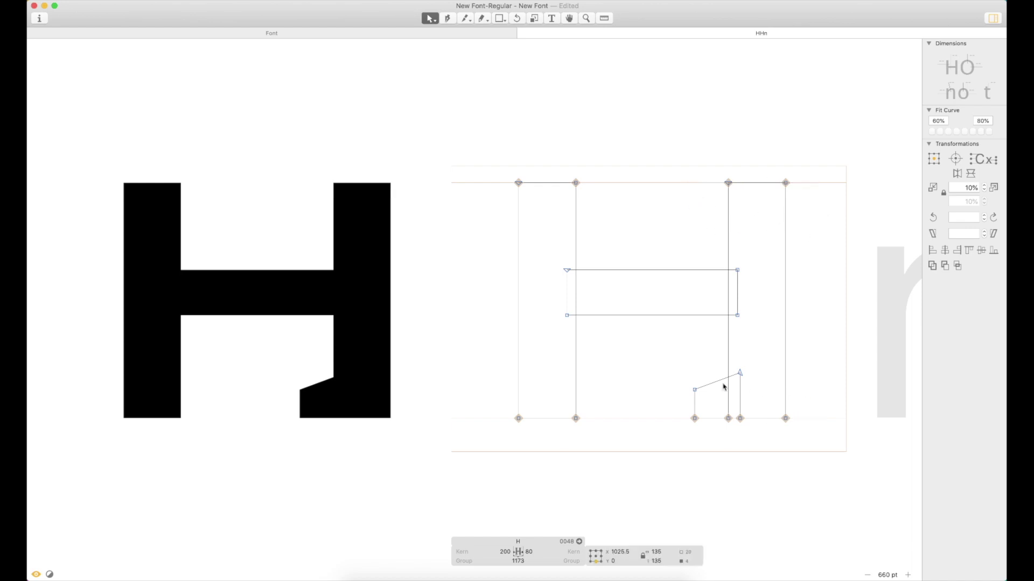
pyautogui.press('BackSpace')
# Step: Draw a rectangular slab across the top of the left stem and set its width to 370
pyautogui.click(500, 18)
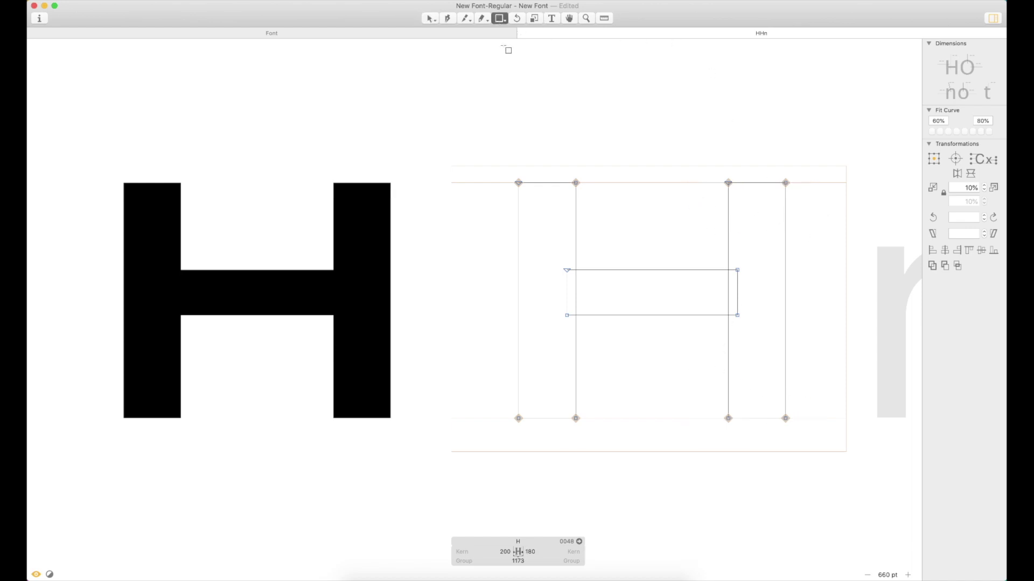
pyautogui.moveTo(530, 193); pyautogui.dragTo(613, 215)
pyautogui.press('v')
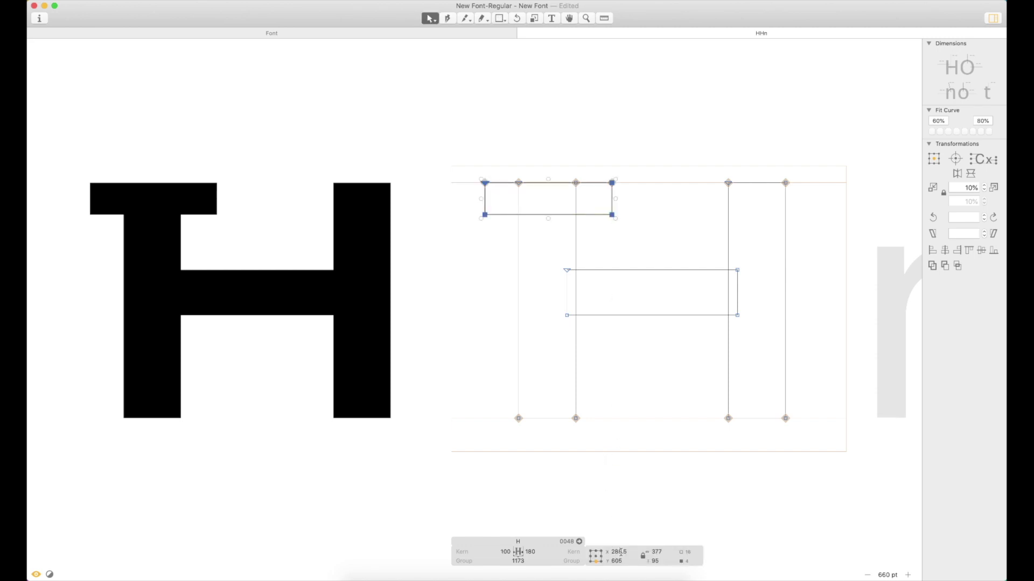
pyautogui.click(663, 550)
pyautogui.press('BackSpace')
pyautogui.write('0')
pyautogui.press('Return')
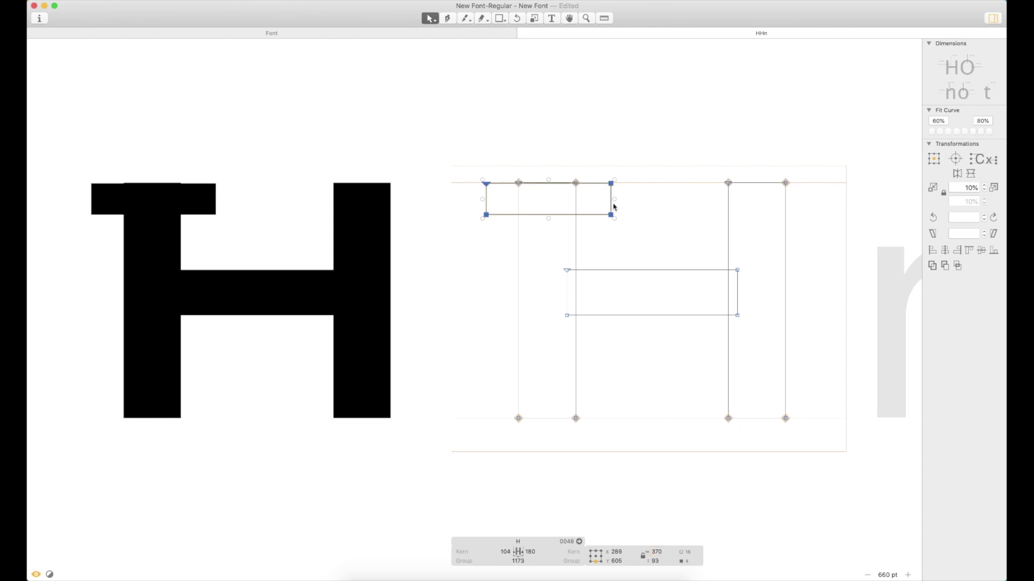
# Step: Set the slab's height to 80 without changing its width and raise it to y 620, level with the stem's top
pyautogui.click(662, 562)
pyautogui.write('1')
pyautogui.press('Return')
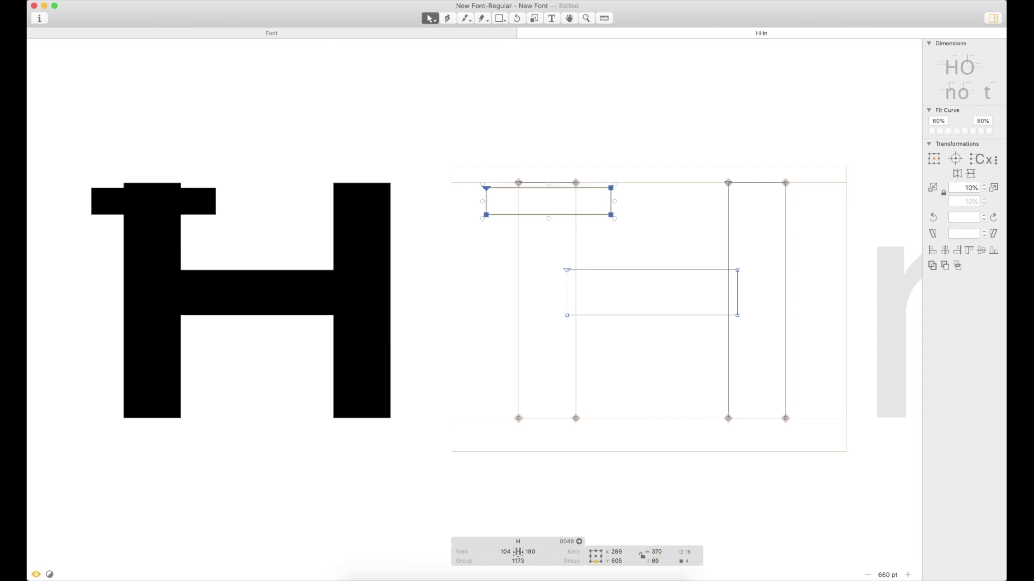
pyautogui.press('Up')
pyautogui.press('Up')
pyautogui.press('Up')
pyautogui.press('Up')
pyautogui.press('Up')
pyautogui.press('Up')
pyautogui.press('Up')
pyautogui.press('Up')
pyautogui.press('Up')
pyautogui.press('Up')
pyautogui.press('Up')
pyautogui.press('Up')
pyautogui.press('Up')
pyautogui.press('Up')
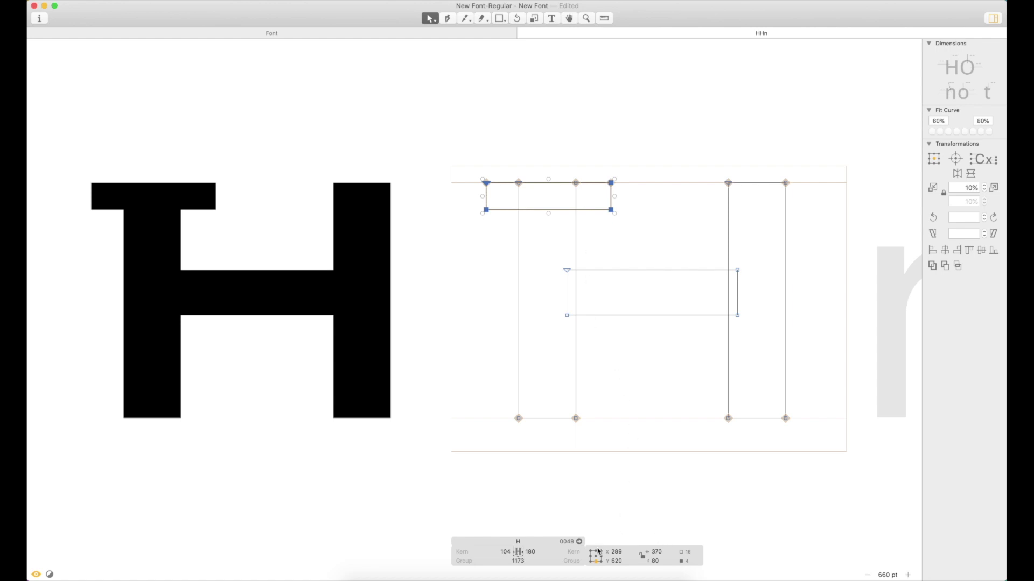
# Step: Set the slab's height to 100, keeping its top edge at y 700
pyautogui.click(658, 561)
pyautogui.write('100')
pyautogui.press('Return')
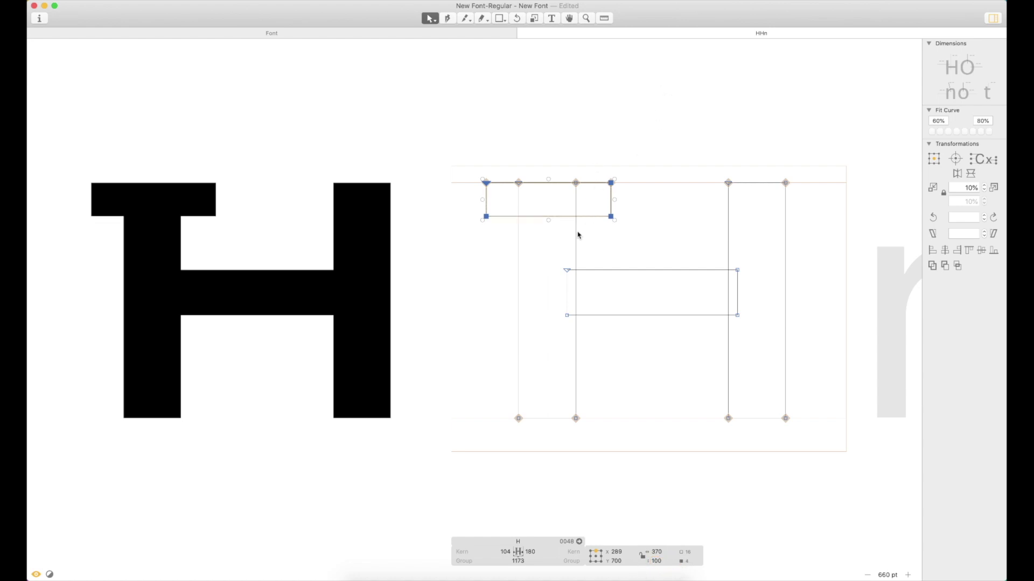
# Step: Centre the slab and left stem on each other horizontally and shift both to a left sidebearing of 100
pyautogui.click(609, 237)
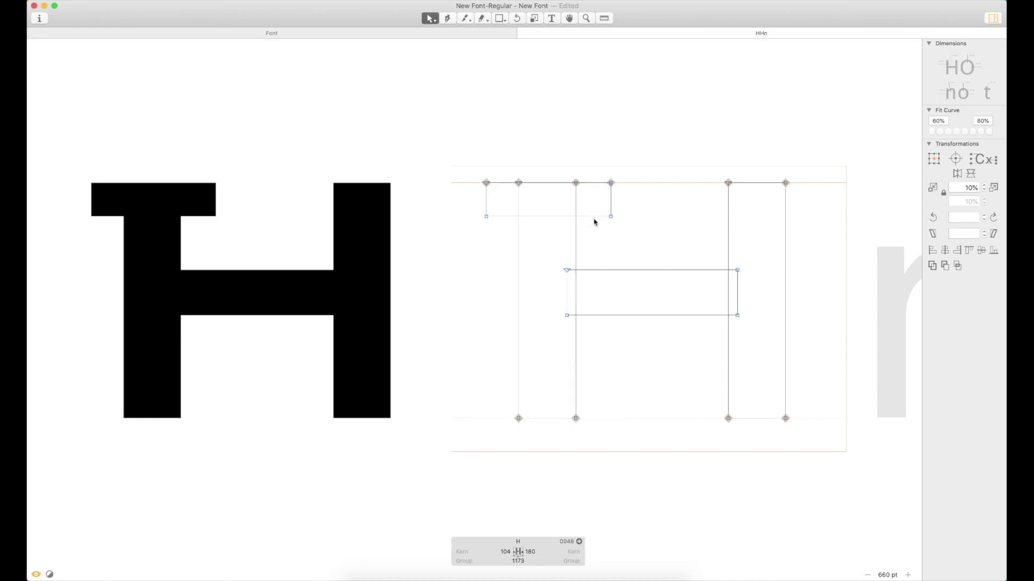
pyautogui.click(594, 221)
pyautogui.keyDown('shift'); pyautogui.click(577, 237); pyautogui.keyUp('shift')
pyautogui.click(944, 251)
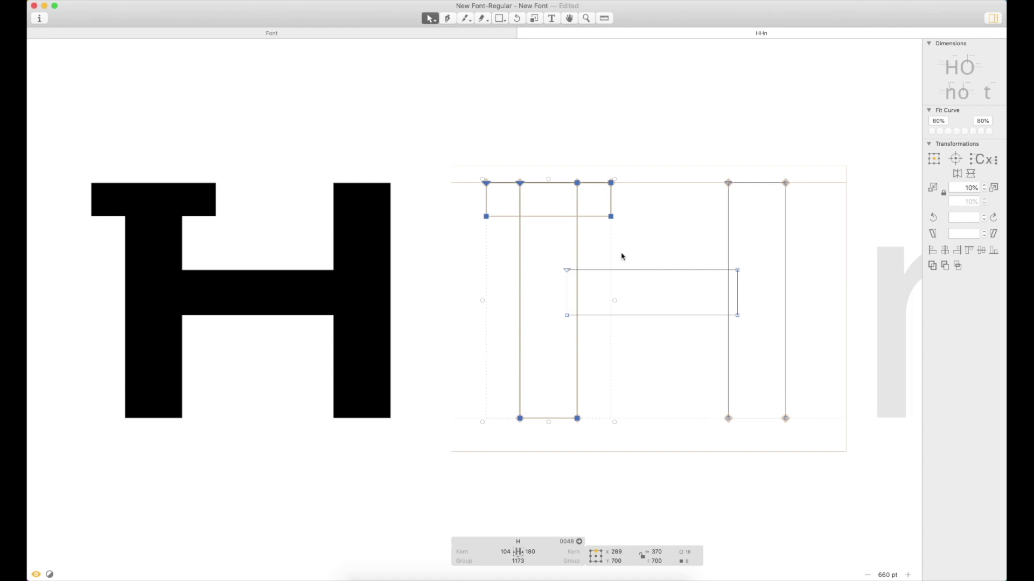
pyautogui.press('Left')
pyautogui.press('Left')
pyautogui.press('Left')
pyautogui.press('Left')
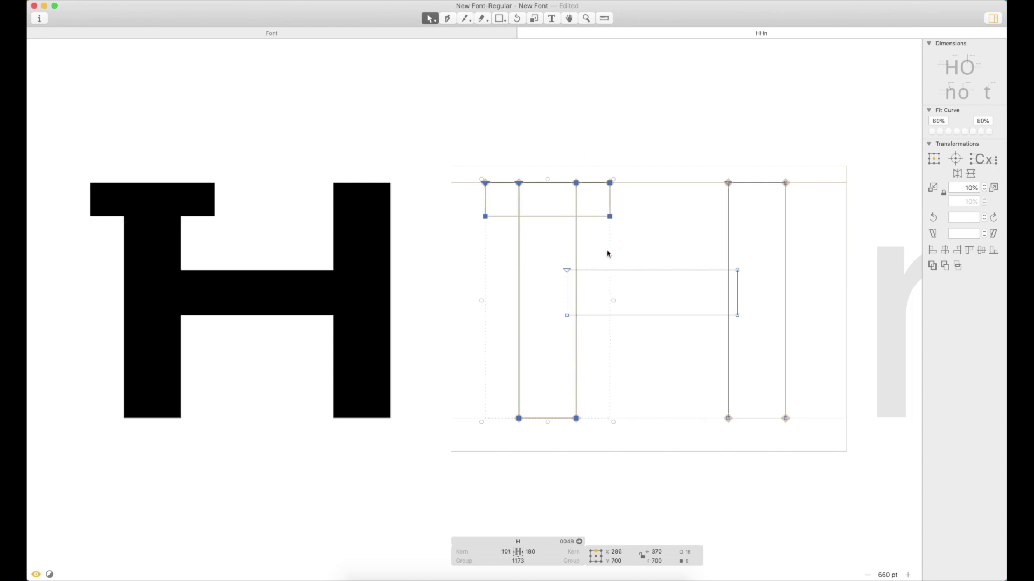
pyautogui.click(628, 245)
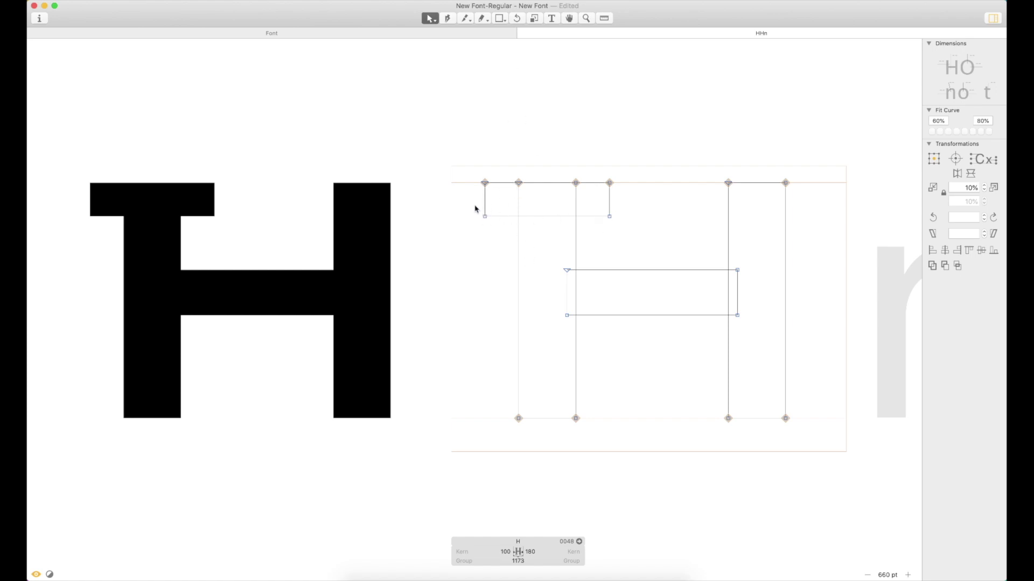
# Step: Taper the slab by moving its lower corner nodes inward to x 130 and x 430
pyautogui.moveTo(473, 209); pyautogui.dragTo(504, 241)
pyautogui.hotkey('shift', 'Right')
pyautogui.hotkey('shift', 'Right')
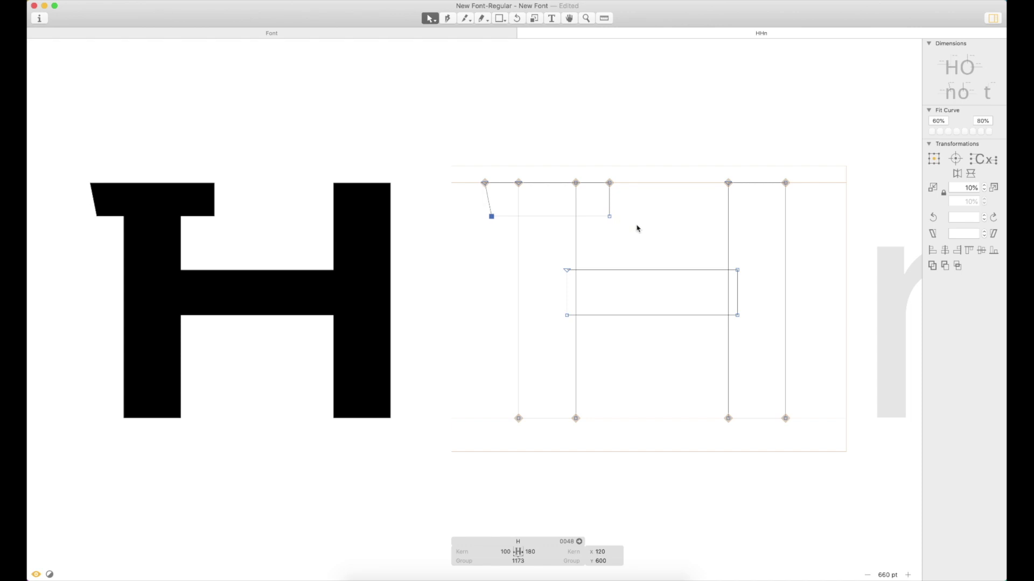
pyautogui.hotkey('shift', 'Right')
pyautogui.moveTo(619, 214); pyautogui.dragTo(606, 233)
pyautogui.hotkey('shift', 'Left')
pyautogui.hotkey('shift', 'Left')
pyautogui.hotkey('shift', 'Left')
pyautogui.hotkey('shift', 'Left')
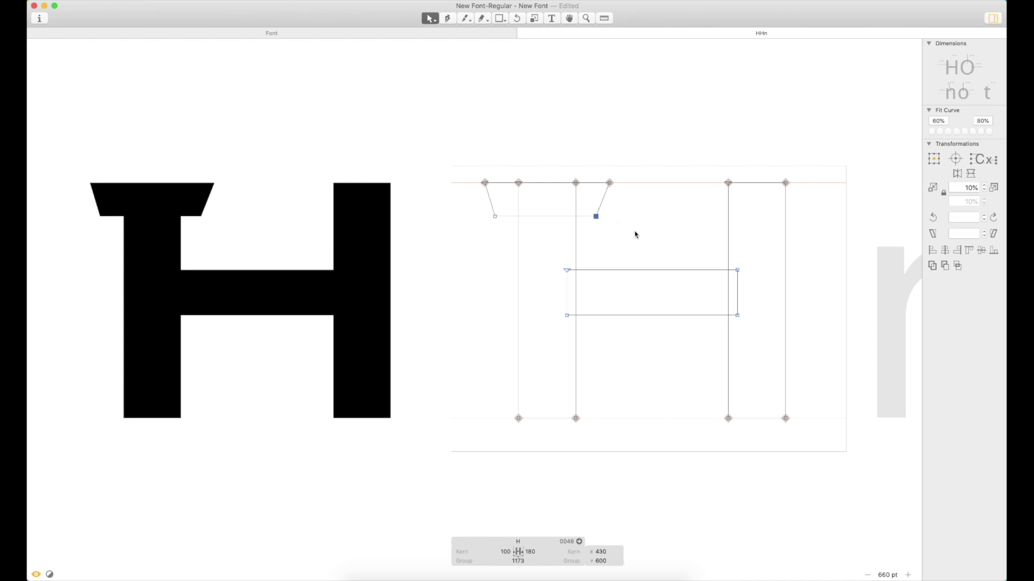
# Step: Duplicate the tapered slab, flip the copy vertically, and place it on the baseline at the foot of the left stem
pyautogui.press('space')
pyautogui.click(602, 206)
pyautogui.doubleClick(602, 206)
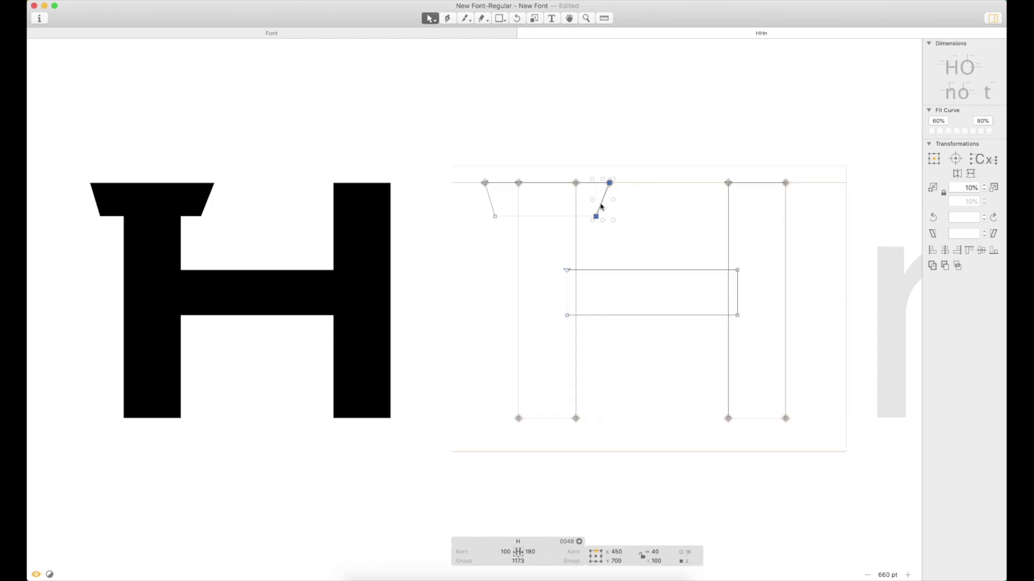
pyautogui.moveTo(601, 208); pyautogui.dragTo(600, 252)
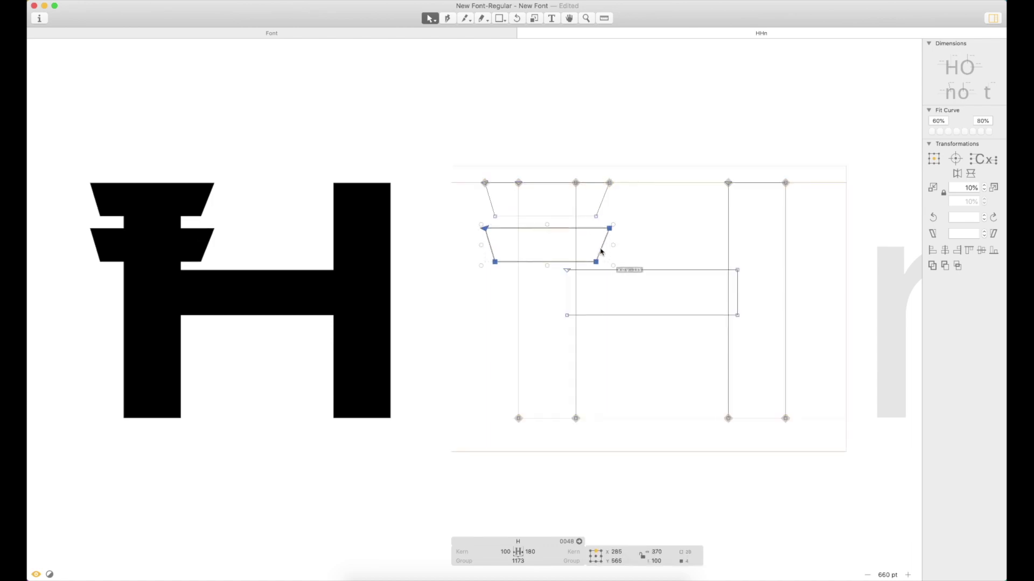
pyautogui.click(972, 175)
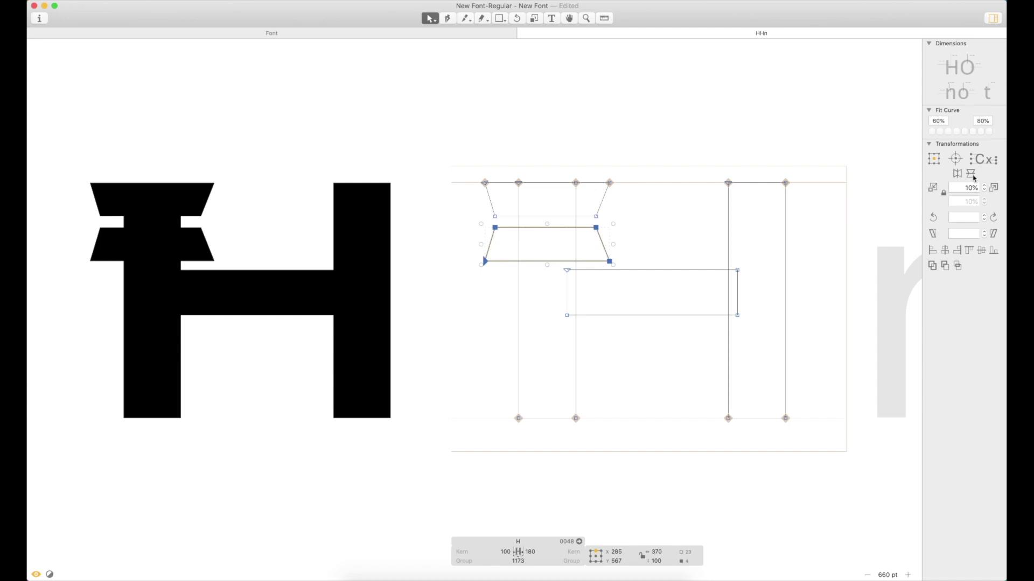
pyautogui.moveTo(601, 242); pyautogui.dragTo(607, 397)
pyautogui.press('z')
pyautogui.click(541, 420)
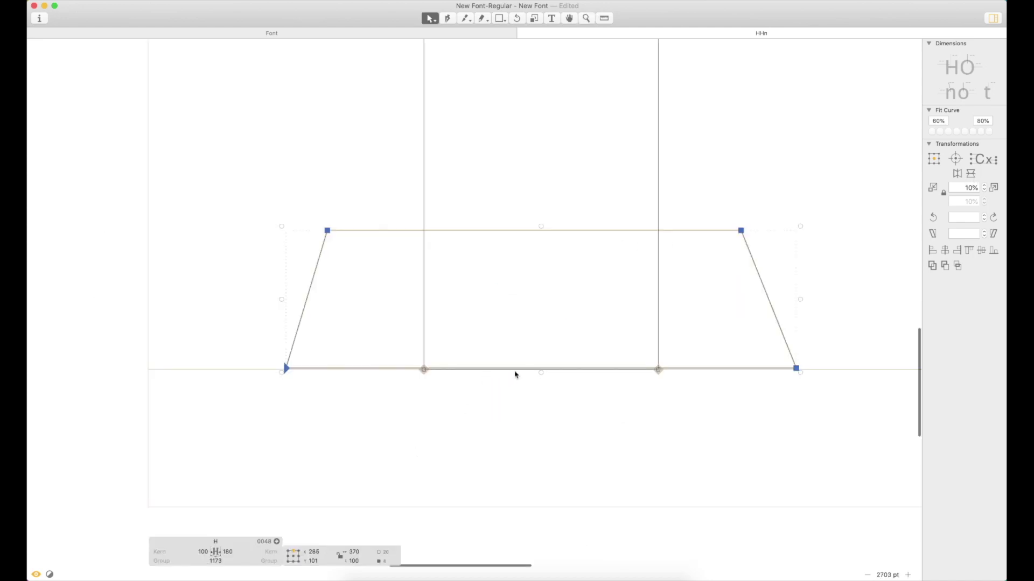
pyautogui.click(538, 435)
# Step: Thicken both slabs by moving the upper slab's lower nodes down 20 units and the lower slab's upper nodes up 20 units
pyautogui.press('super+minus')
pyautogui.press('super+minus')
pyautogui.press('super+minus')
pyautogui.press('super+minus')
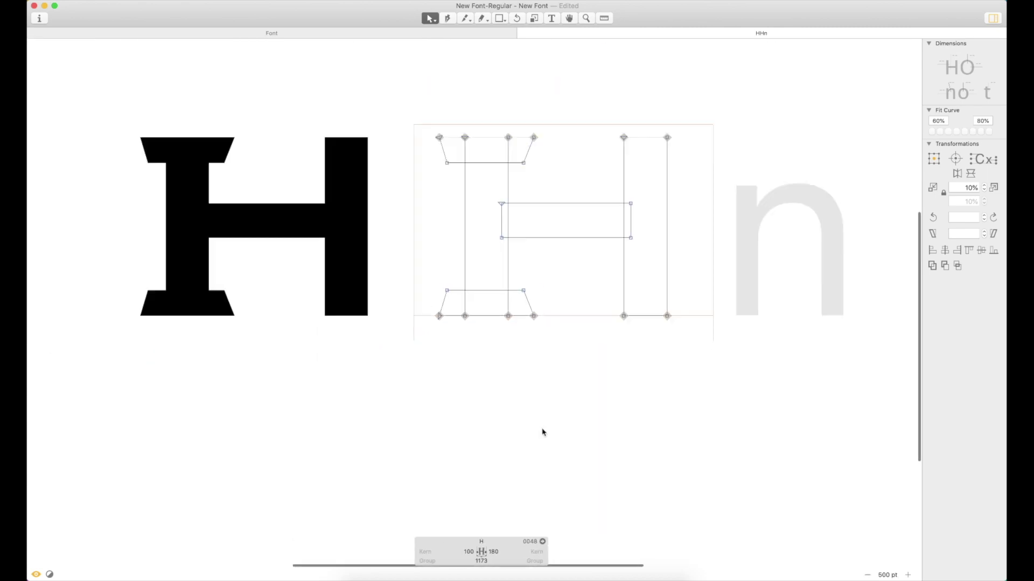
pyautogui.press('super+plus')
pyautogui.moveTo(516, 364); pyautogui.dragTo(595, 362)
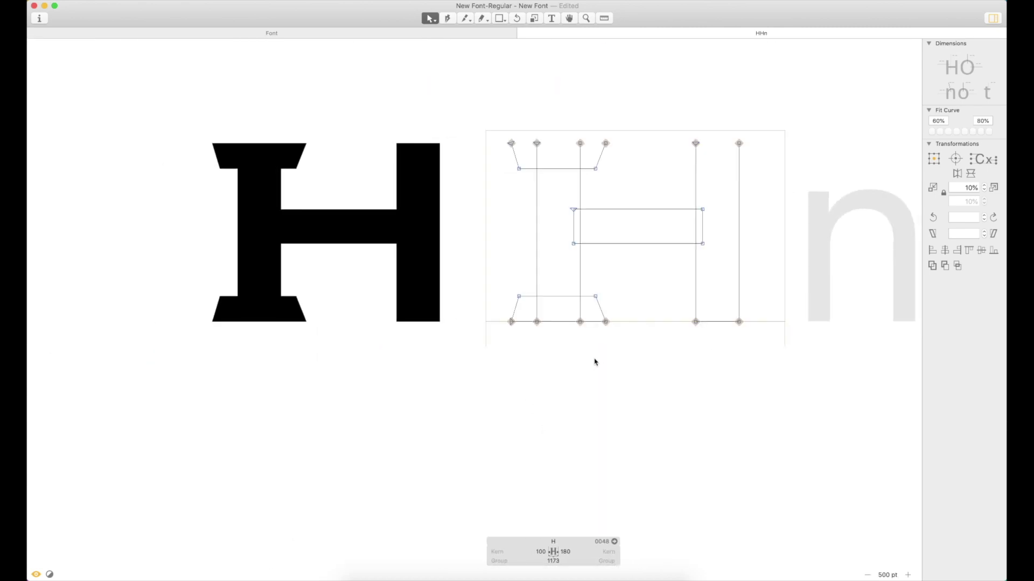
pyautogui.click(596, 169)
pyautogui.keyDown('shift'); pyautogui.click(519, 169); pyautogui.keyUp('shift')
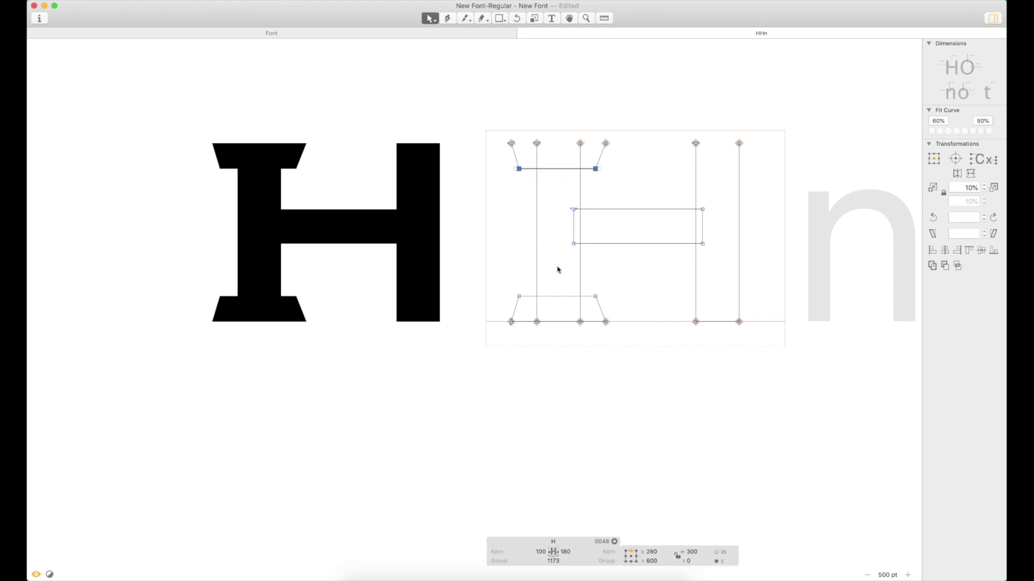
pyautogui.hotkey('shift', 'Down')
pyautogui.hotkey('shift', 'Down')
pyautogui.click(519, 296)
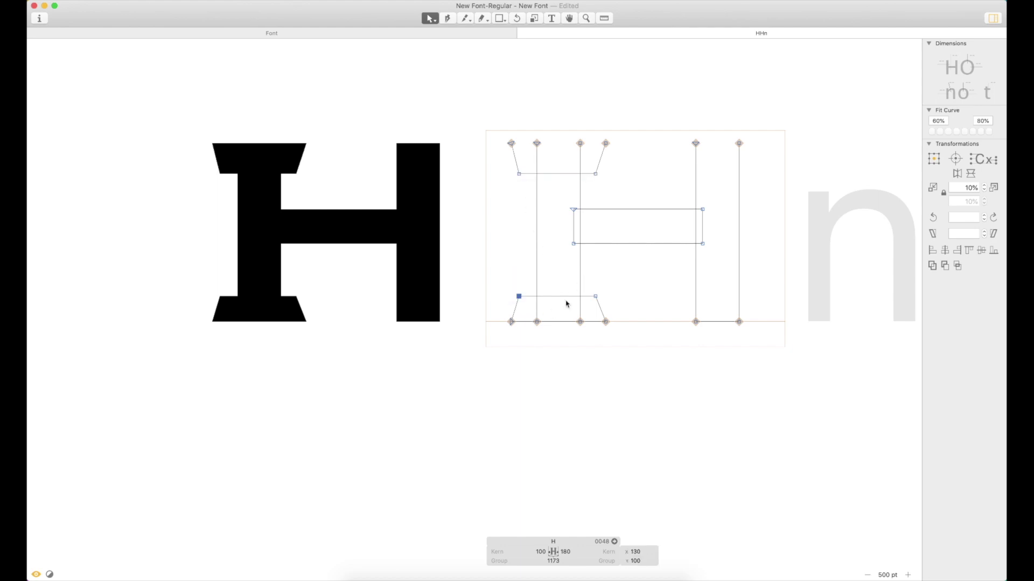
pyautogui.keyDown('shift'); pyautogui.click(596, 296); pyautogui.keyUp('shift')
pyautogui.hotkey('shift', 'Up')
pyautogui.hotkey('shift', 'Up')
pyautogui.click(654, 288)
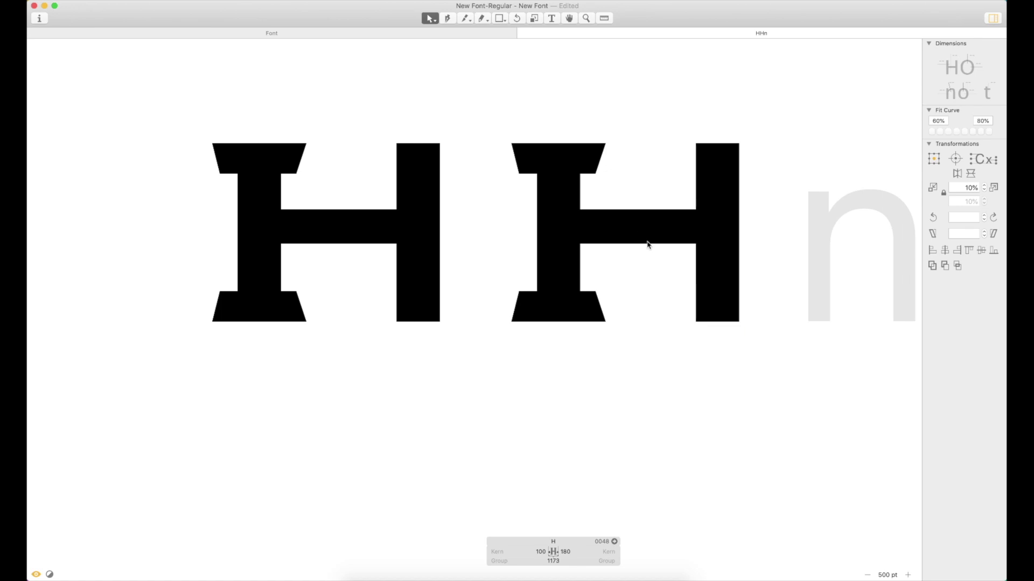
# Step: Widen both slabs by shifting each of their left and right ends 10 units outward
pyautogui.moveTo(639, 242); pyautogui.dragTo(669, 245)
pyautogui.click(543, 153)
pyautogui.moveTo(519, 141); pyautogui.dragTo(566, 231)
pyautogui.hotkey('shift', 'Left')
pyautogui.moveTo(524, 270); pyautogui.dragTo(559, 365)
pyautogui.hotkey('shift', 'Left')
pyautogui.moveTo(664, 274); pyautogui.dragTo(619, 359)
pyautogui.hotkey('shift', 'Right')
pyautogui.moveTo(661, 98); pyautogui.dragTo(623, 207)
pyautogui.hotkey('shift', 'Right')
pyautogui.click(675, 124)
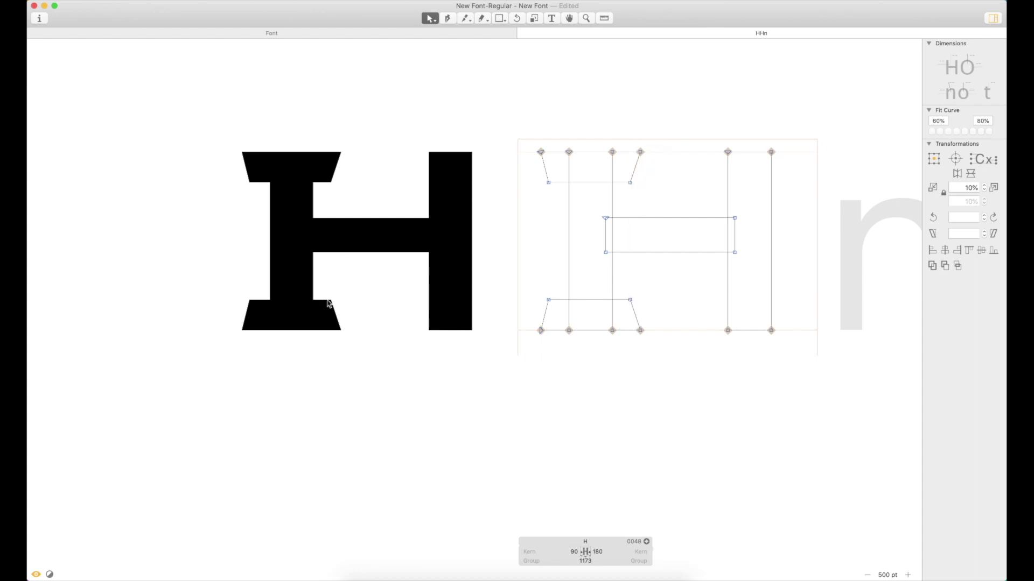
# Step: Examine the widened slabs and overall proportions of the H at small and large zoom levels
pyautogui.press('super+minus')
pyautogui.press('super+minus')
pyautogui.press('super+minus')
pyautogui.press('super+minus')
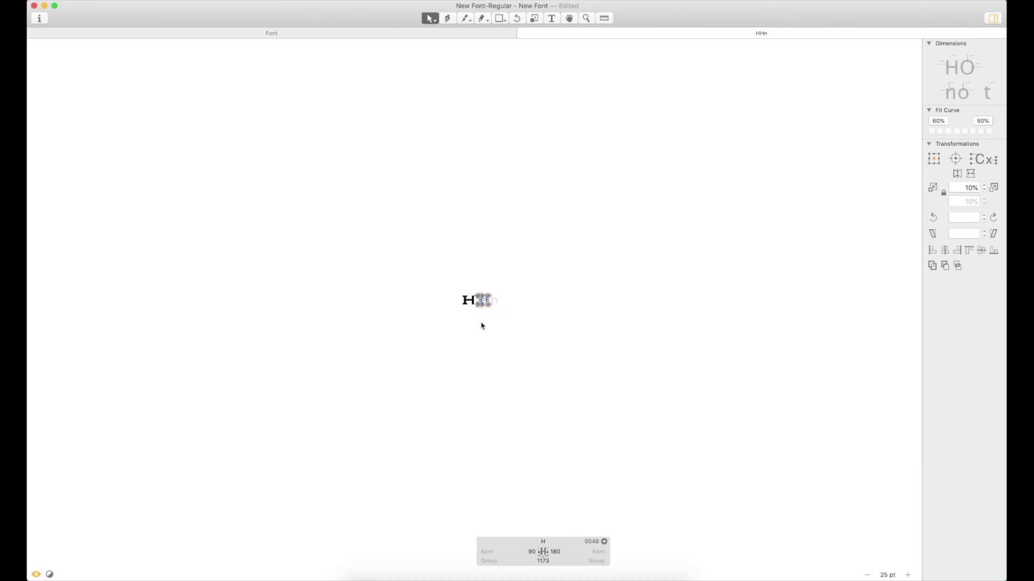
pyautogui.press('super+plus')
pyautogui.press('super+plus')
pyautogui.press('super+plus')
pyautogui.press('super+plus')
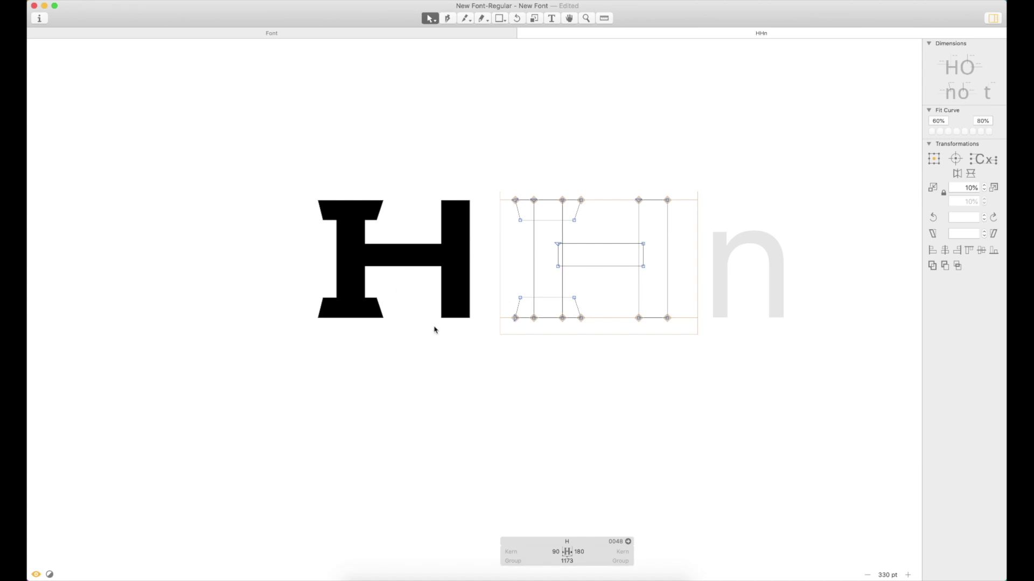
pyautogui.press('Escape')
pyautogui.hscroll(3, 501, 272)
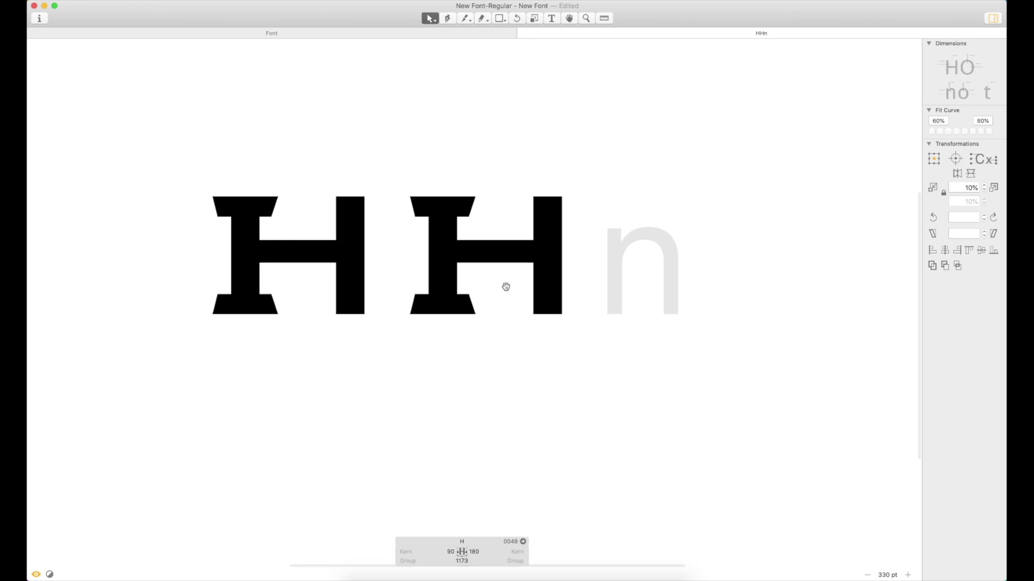
# Step: Move the inner left corner nodes of both slabs 10 units right, then extend both left ends outward to a sidebearing of 80
pyautogui.doubleClick(512, 227)
pyautogui.press('z')
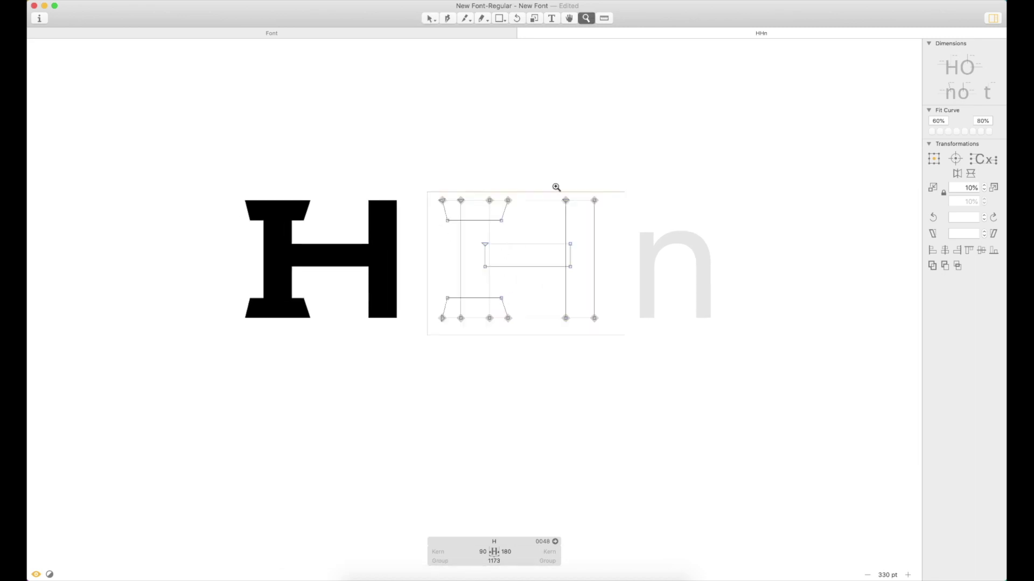
pyautogui.click(554, 189)
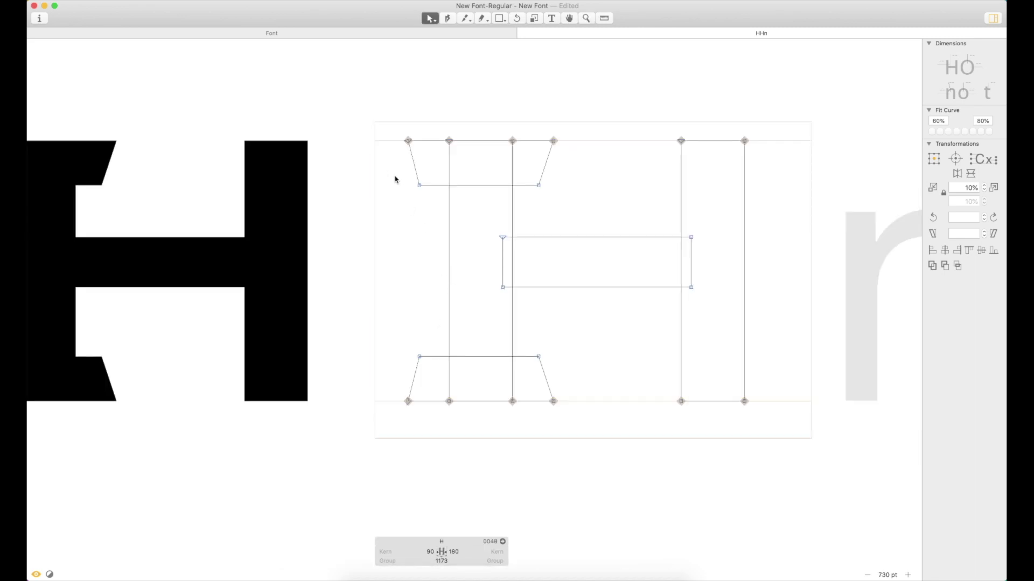
pyautogui.moveTo(394, 180); pyautogui.dragTo(437, 357)
pyautogui.hotkey('shift', 'Right')
pyautogui.click(419, 341)
pyautogui.press('super+minus')
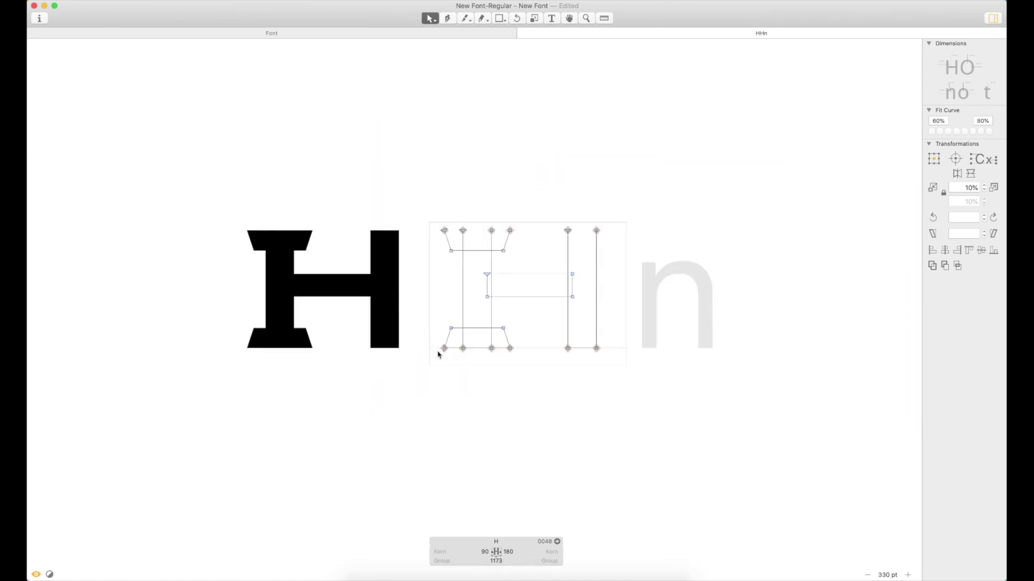
pyautogui.moveTo(423, 207); pyautogui.dragTo(461, 394)
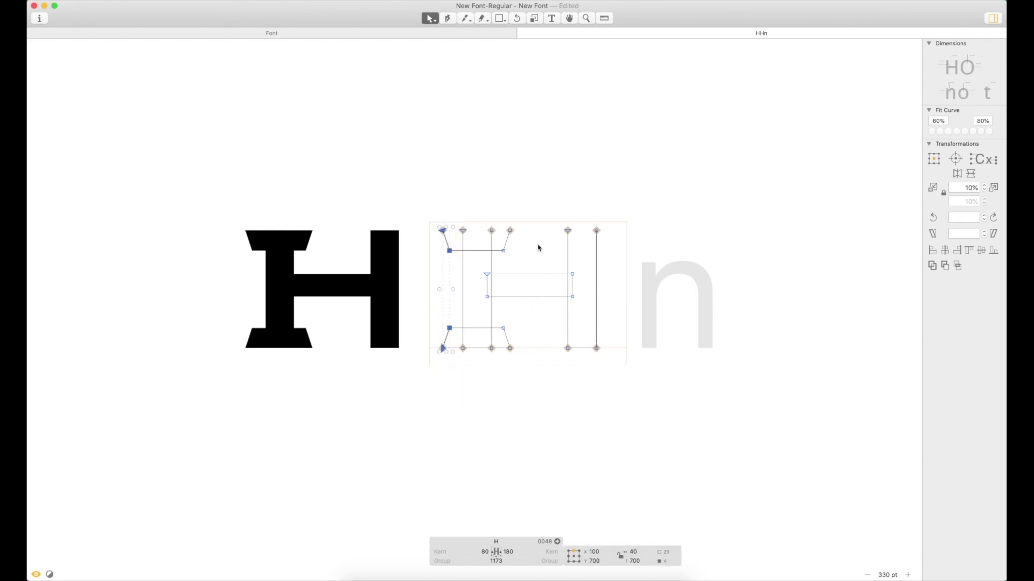
pyautogui.press('super+plus')
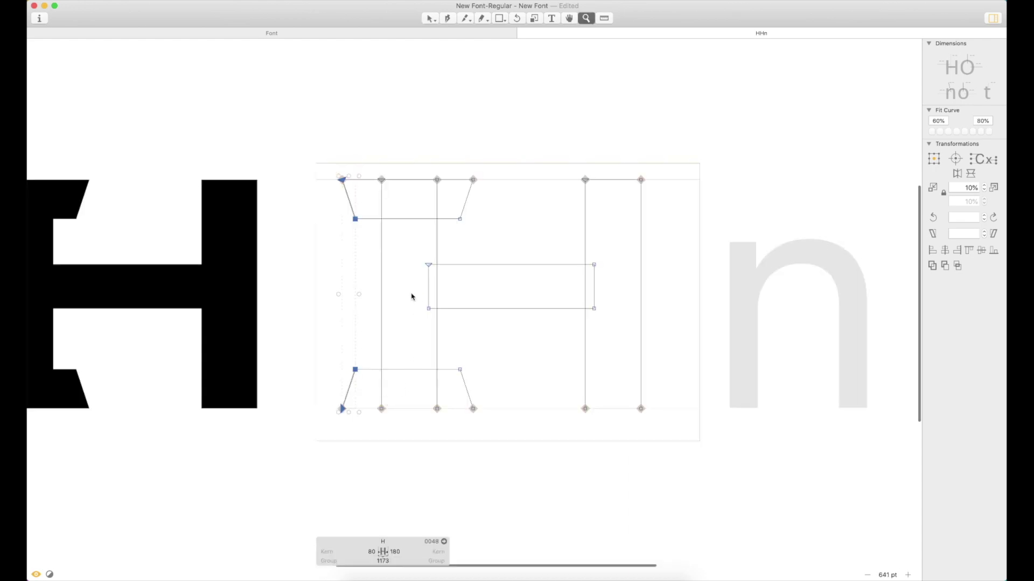
pyautogui.press('p')
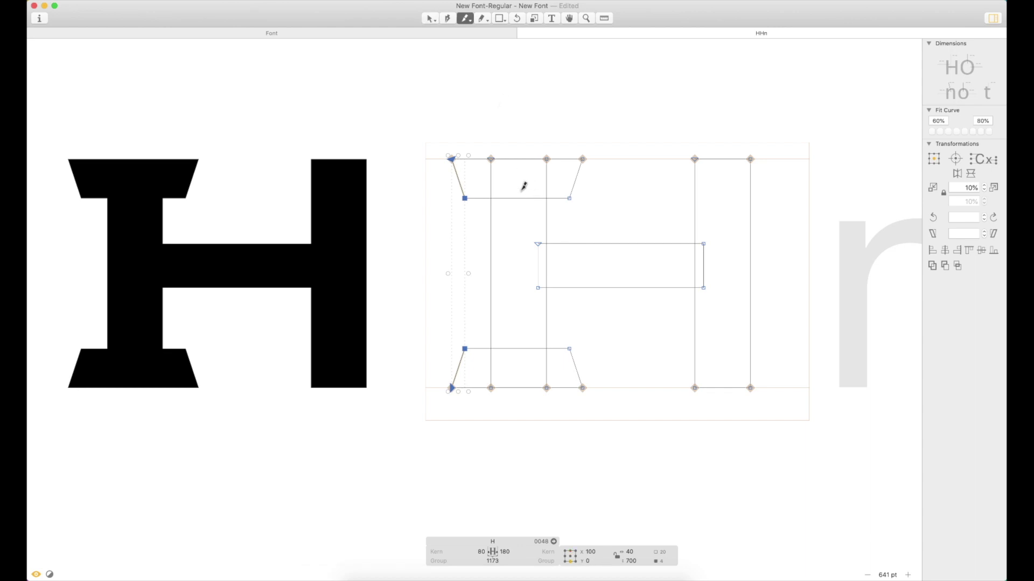
pyautogui.press('super+z')
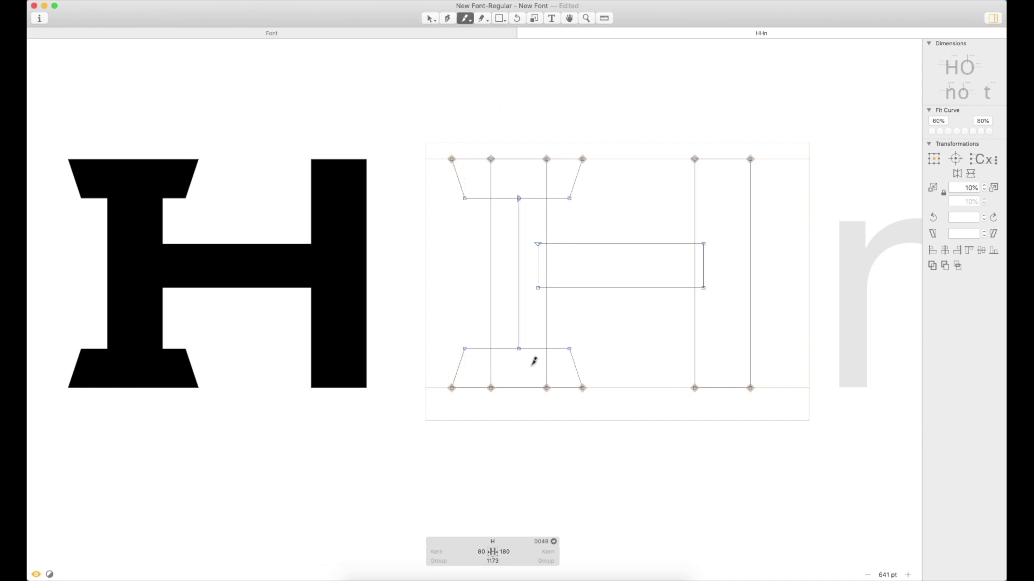
pyautogui.press('v')
pyautogui.click(458, 21)
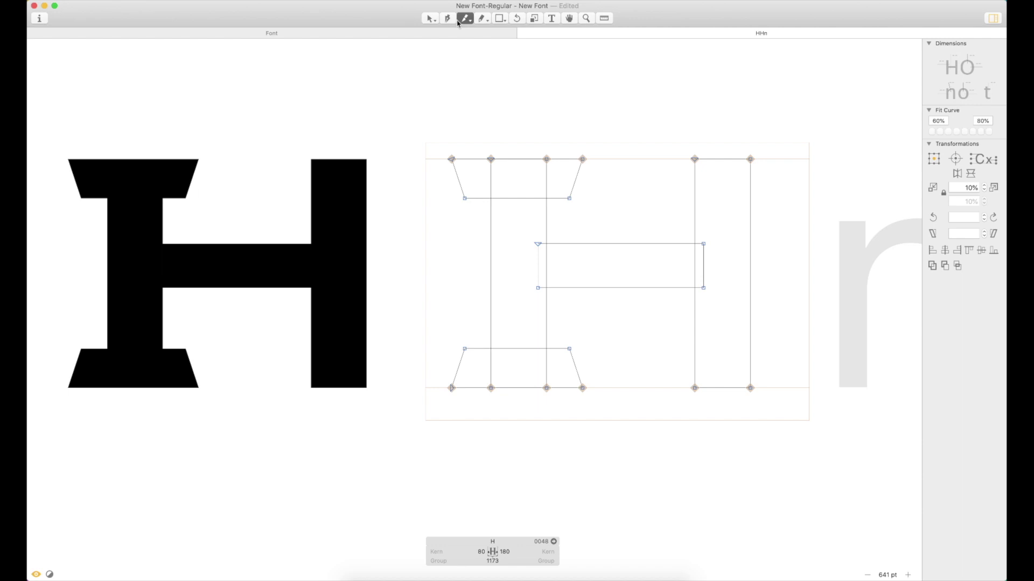
pyautogui.click(520, 198)
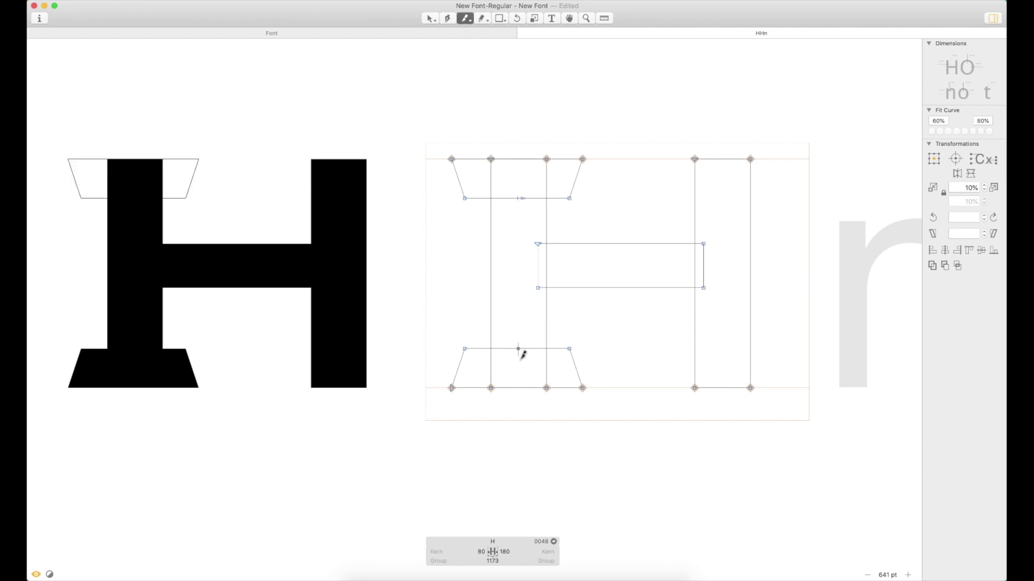
pyautogui.click(517, 349)
pyautogui.press('v')
pyautogui.doubleClick(533, 356)
pyautogui.press('super+a')
pyautogui.click(575, 327)
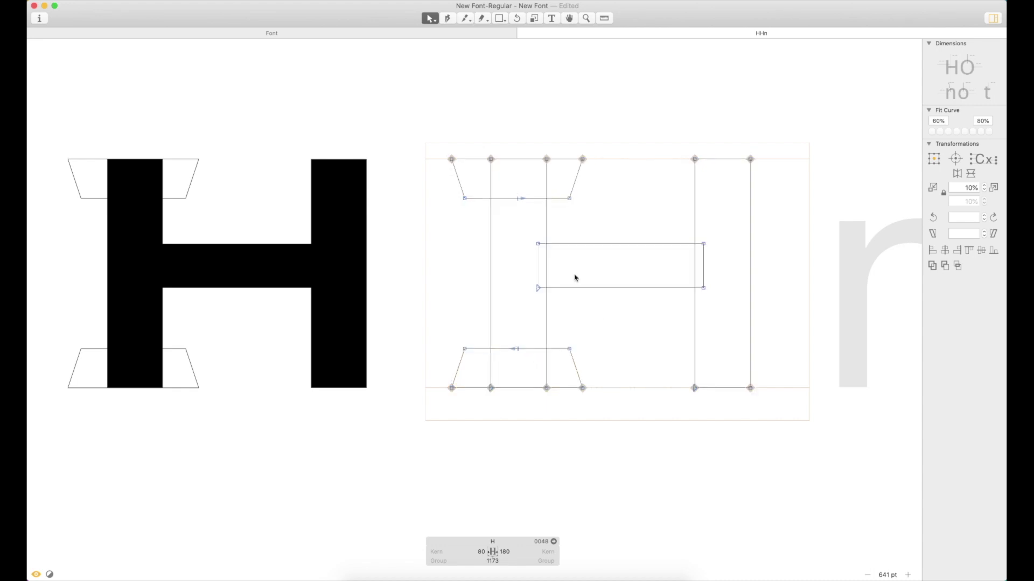
pyautogui.press('super+z')
pyautogui.press('super+z')
# Step: Add a middle node to the upper slab's lower edge and to the lower slab's upper edge
pyautogui.press('p')
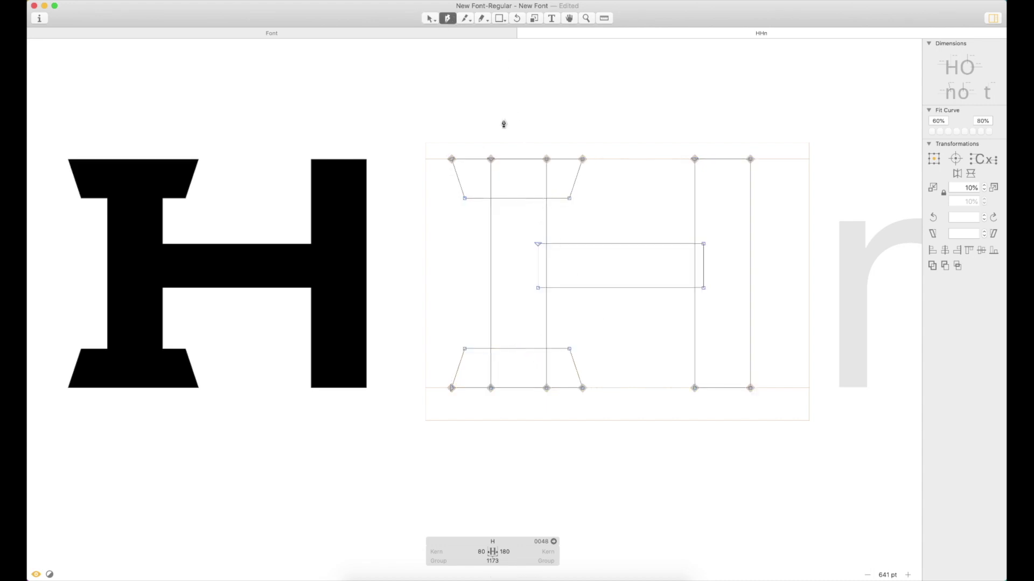
pyautogui.click(517, 199)
pyautogui.click(518, 349)
pyautogui.press('v')
# Step: Slope the slabs' inner edges by moving the upper slab's lower corners up 20 units and the lower slab's upper corners down 20 units
pyautogui.click(569, 198)
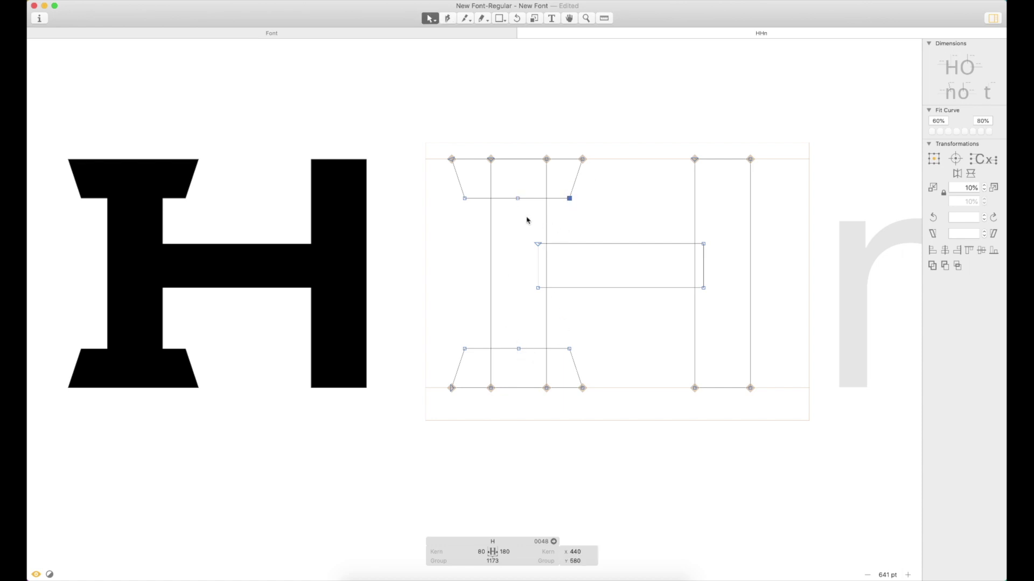
pyautogui.keyDown('shift'); pyautogui.click(464, 198); pyautogui.keyUp('shift')
pyautogui.hotkey('shift', 'Up')
pyautogui.hotkey('shift', 'Up')
pyautogui.click(465, 348)
pyautogui.keyDown('shift'); pyautogui.click(569, 349); pyautogui.keyUp('shift')
pyautogui.hotkey('shift', 'Down')
pyautogui.hotkey('shift', 'Down')
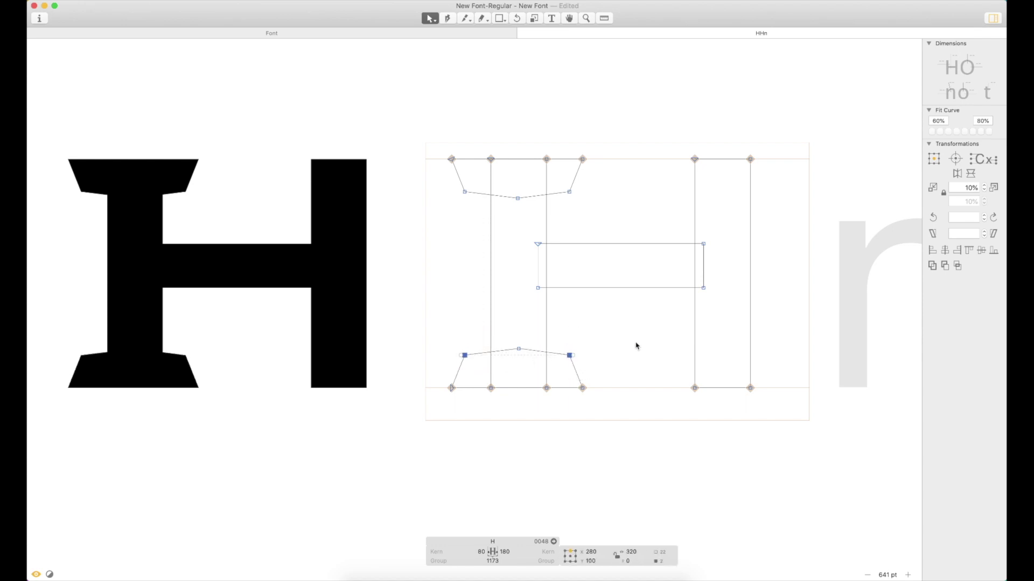
pyautogui.click(637, 346)
# Step: Steepen the slopes by moving the upper slab's lower corners up 10 units and the lower slab's upper corners down 10 units
pyautogui.press('super+minus')
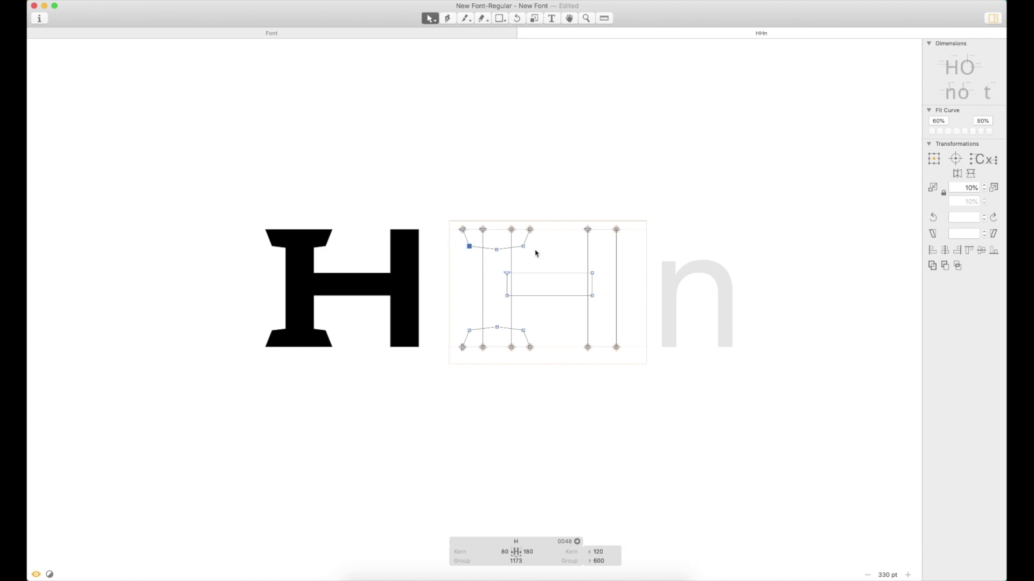
pyautogui.moveTo(515, 263); pyautogui.dragTo(517, 266)
pyautogui.hotkey('shift', 'Up')
pyautogui.moveTo(540, 322); pyautogui.dragTo(458, 345)
pyautogui.click(569, 322)
pyautogui.press('space')
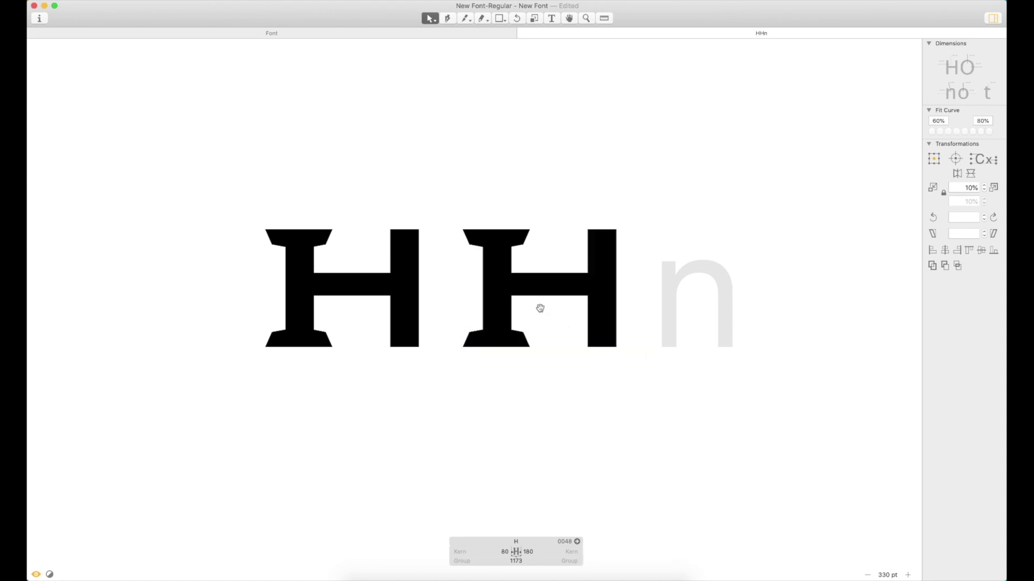
pyautogui.moveTo(544, 307); pyautogui.dragTo(443, 307)
# Step: Widen both slabs by moving their left ends 10 units left and their right ends 10 units right
pyautogui.press('super+space')
pyautogui.moveTo(563, 172); pyautogui.dragTo(320, 419)
pyautogui.moveTo(478, 97); pyautogui.dragTo(414, 223)
pyautogui.hotkey('shift', 'Right')
pyautogui.moveTo(274, 150); pyautogui.dragTo(310, 200)
pyautogui.hotkey('shift', 'Left')
pyautogui.moveTo(260, 338); pyautogui.dragTo(314, 475)
pyautogui.hotkey('shift', 'Left')
pyautogui.moveTo(447, 346); pyautogui.dragTo(420, 469)
pyautogui.hotkey('shift', 'Right')
pyautogui.click(435, 455)
# Step: Delete the plain right stem of the H
pyautogui.press('super+minus')
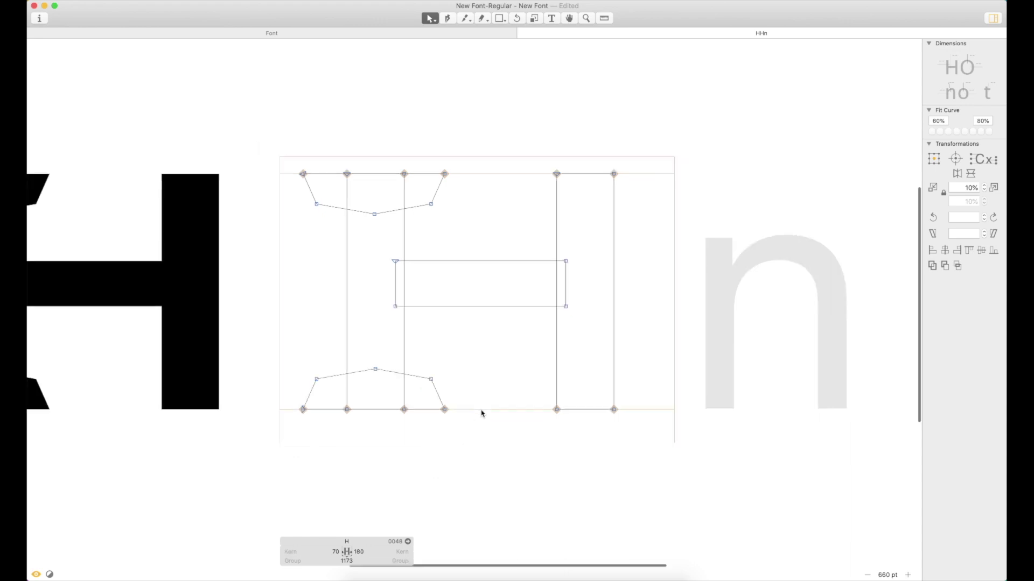
pyautogui.press('space')
pyautogui.moveTo(470, 337); pyautogui.dragTo(519, 333)
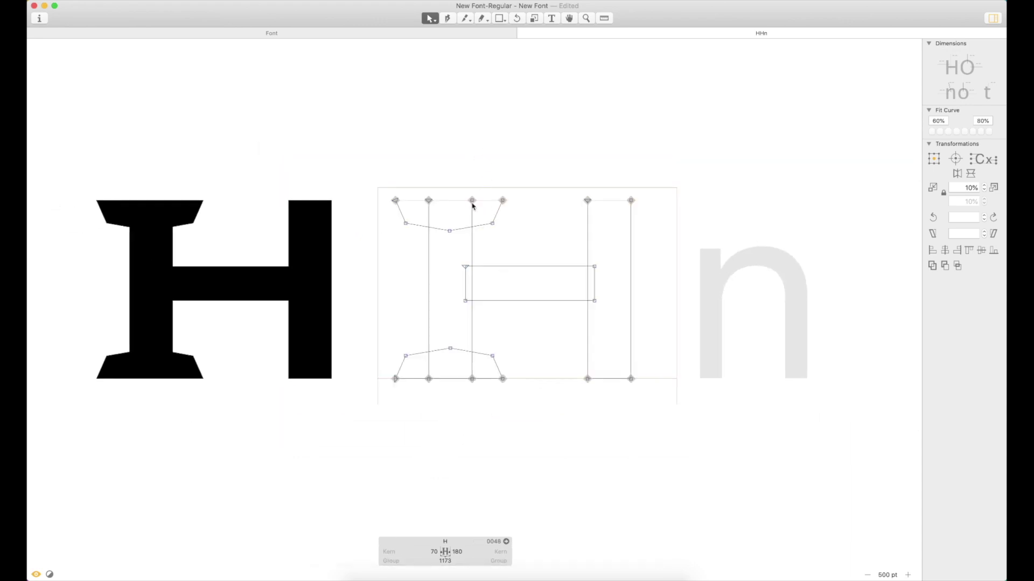
pyautogui.click(473, 219)
pyautogui.keyDown('shift'); pyautogui.click(489, 229); pyautogui.keyUp('shift')
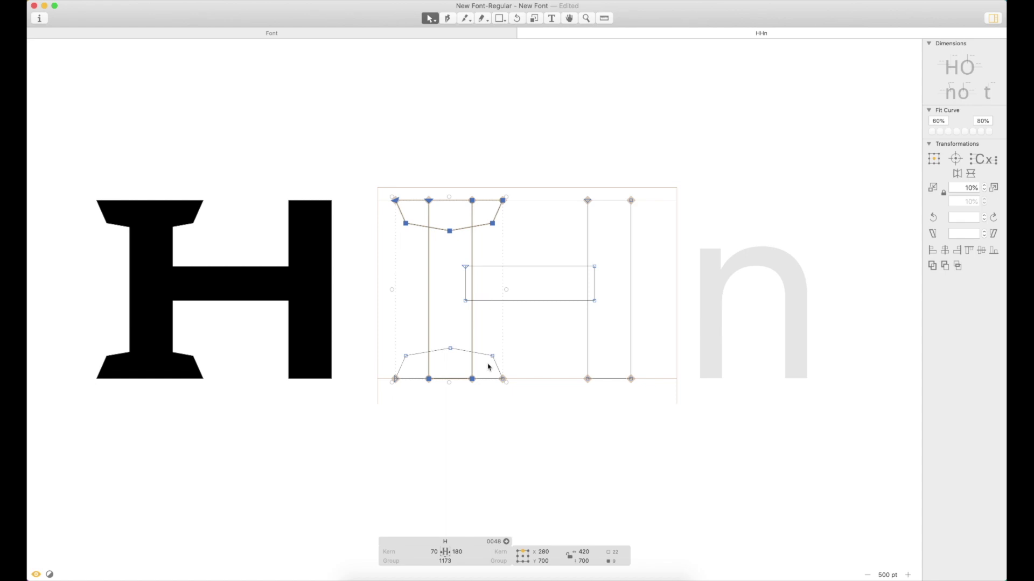
pyautogui.keyDown('shift'); pyautogui.click(484, 366); pyautogui.keyUp('shift')
pyautogui.click(593, 224)
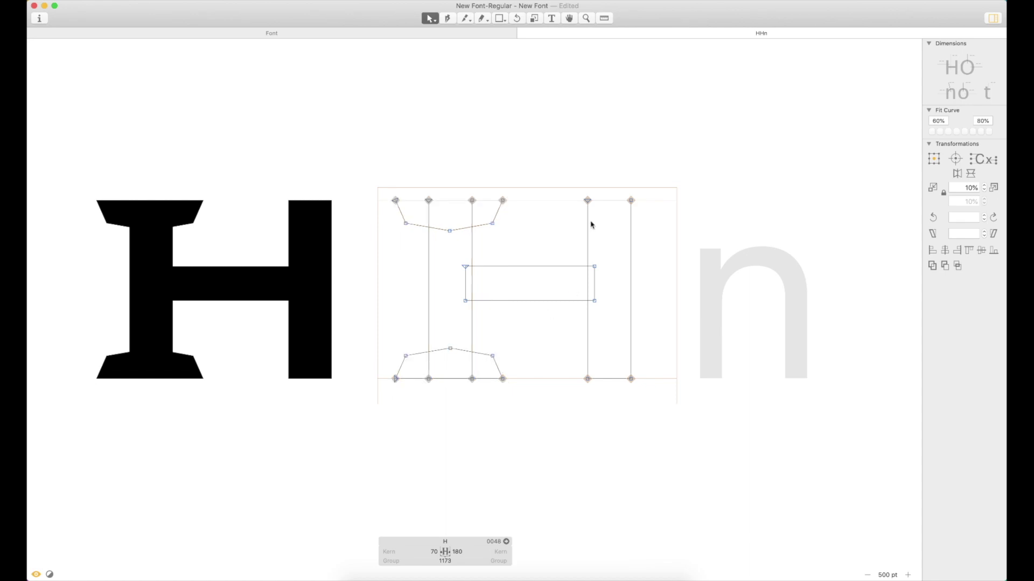
pyautogui.doubleClick(593, 224)
pyautogui.press('Delete')
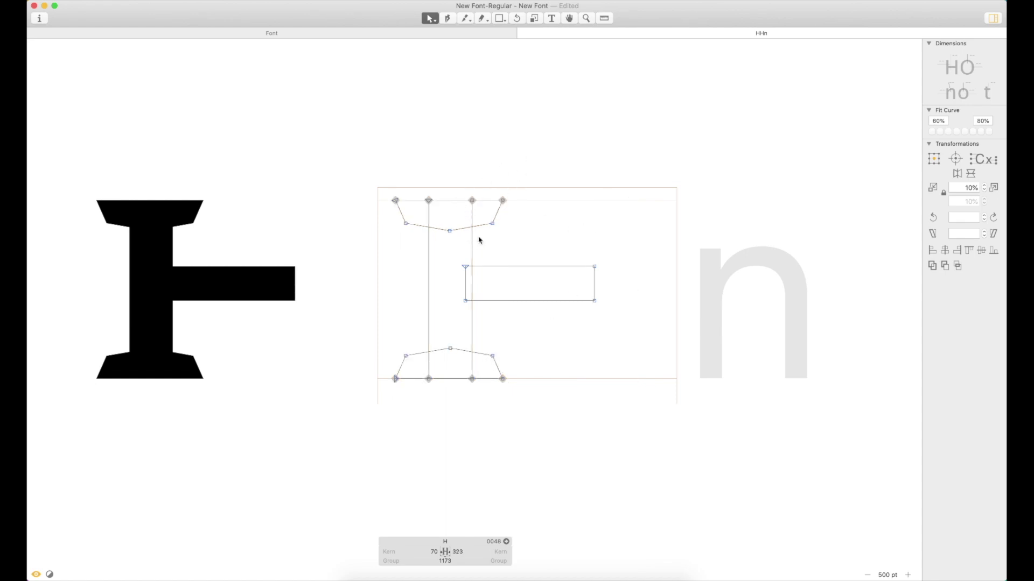
# Step: Duplicate the left stem with both slabs as the right stem of the H, placed with a right sidebearing of 70
pyautogui.click(473, 219)
pyautogui.keyDown('shift'); pyautogui.click(474, 357); pyautogui.keyUp('shift')
pyautogui.keyDown('shift'); pyautogui.click(485, 357); pyautogui.keyUp('shift')
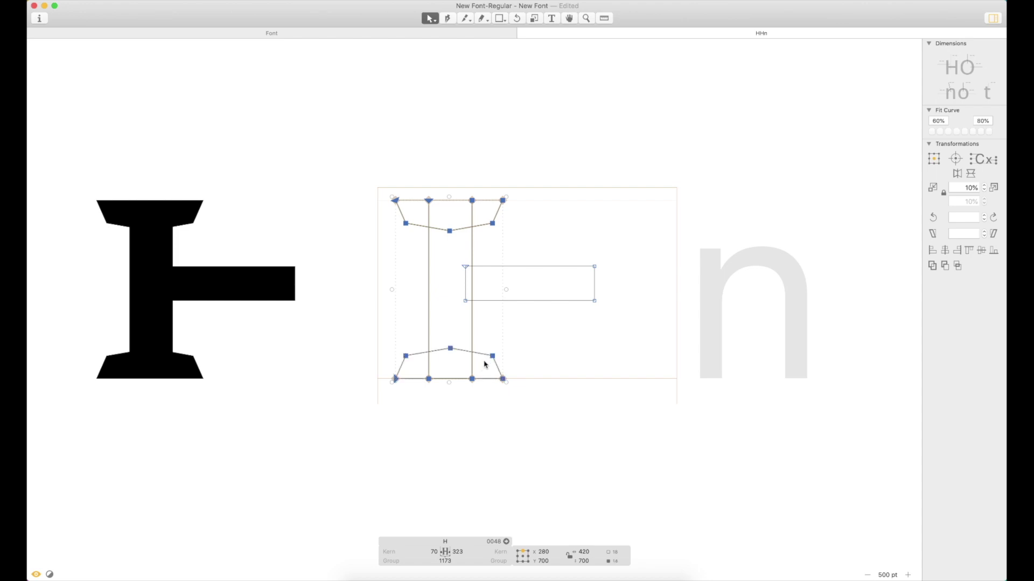
pyautogui.moveTo(496, 360); pyautogui.dragTo(653, 353)
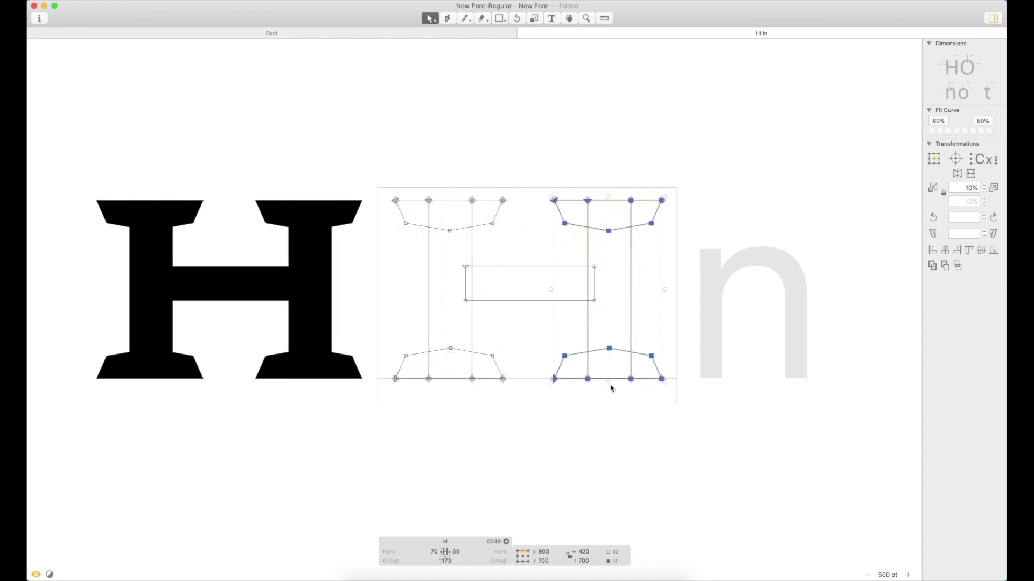
pyautogui.hotkey('shift', 'Left')
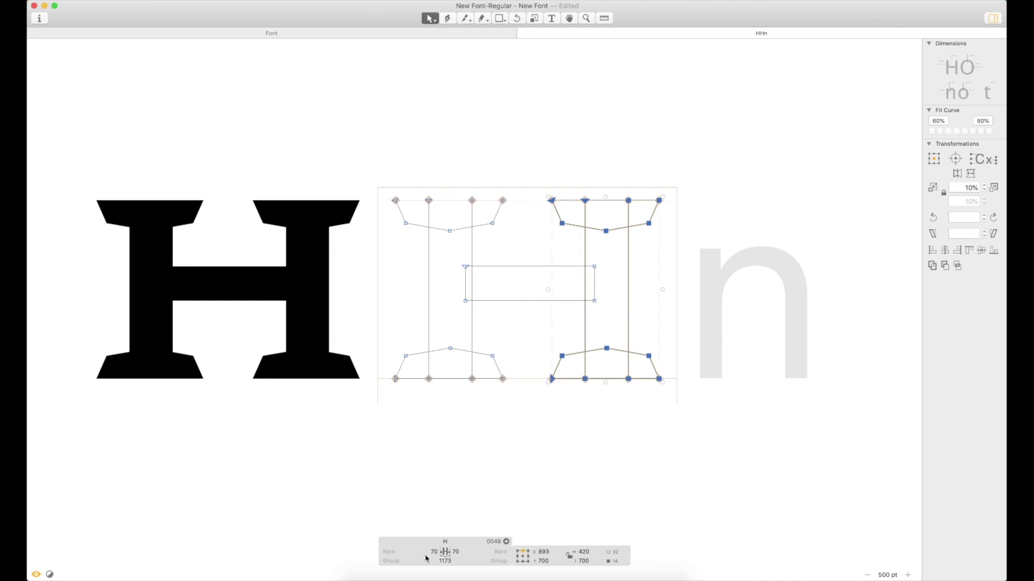
pyautogui.click(523, 455)
# Step: Thicken all four slabs by moving the upper slabs' lower nodes down 10 units and the lower slabs' upper nodes up 10 units
pyautogui.press('super+minus')
pyautogui.press('super+minus')
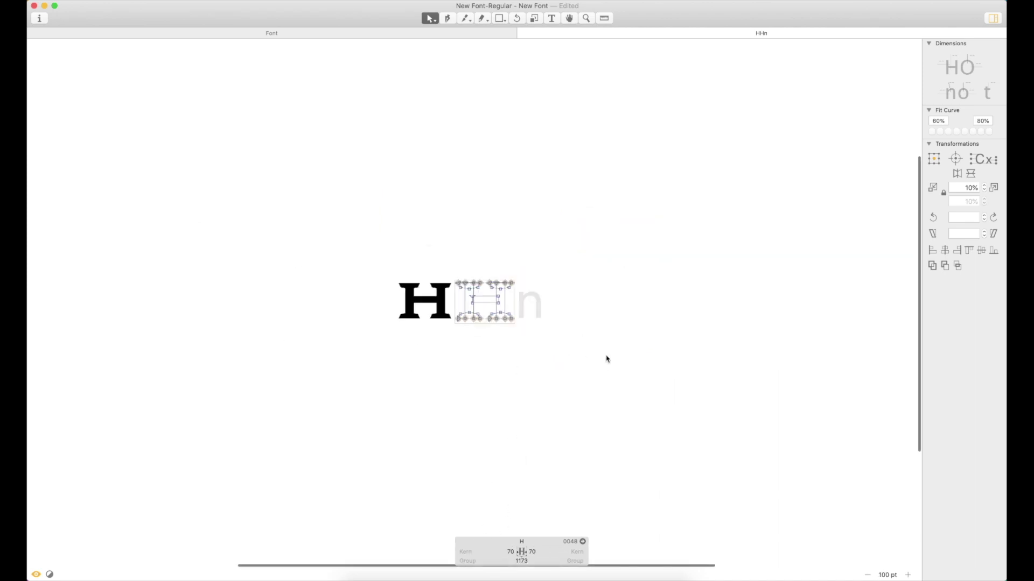
pyautogui.press('super+plus')
pyautogui.press('super+plus')
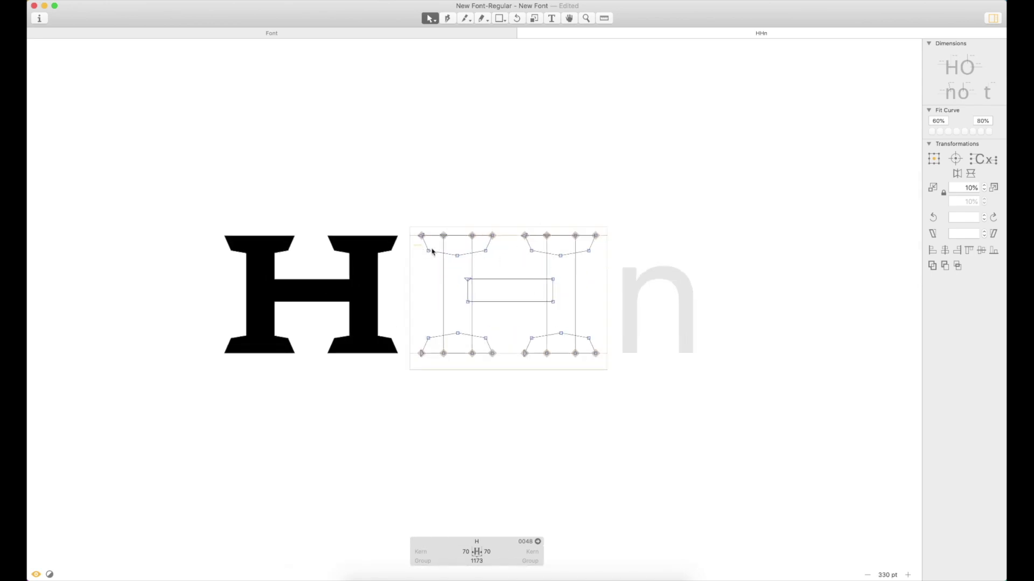
pyautogui.moveTo(432, 252); pyautogui.dragTo(624, 272)
pyautogui.hotkey('shift', 'Down')
pyautogui.moveTo(624, 319); pyautogui.dragTo(417, 348)
# Step: Check the H at small size and lower its crossbar by 10 units
pyautogui.scroll(-5, 430, 298)
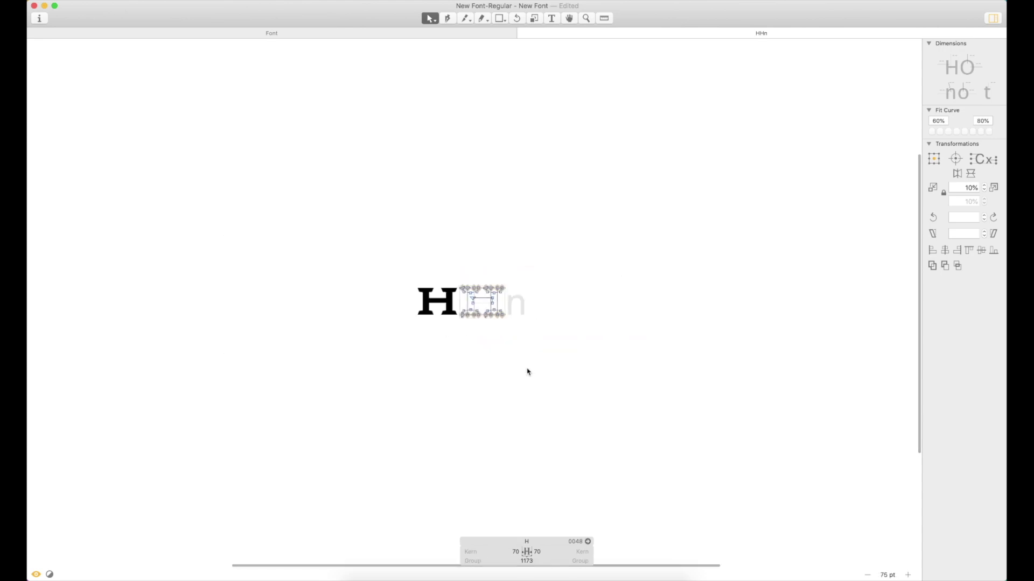
pyautogui.hscroll(4, 591, 300)
pyautogui.press('t')
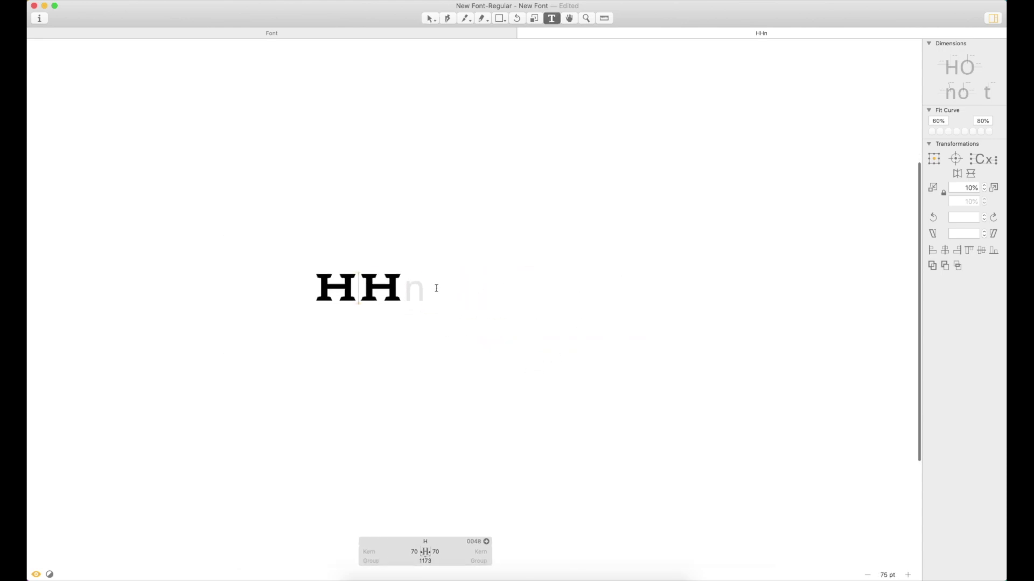
pyautogui.press('Escape')
pyautogui.keyDown('super'); pyautogui.click(357, 287); pyautogui.keyUp('super')
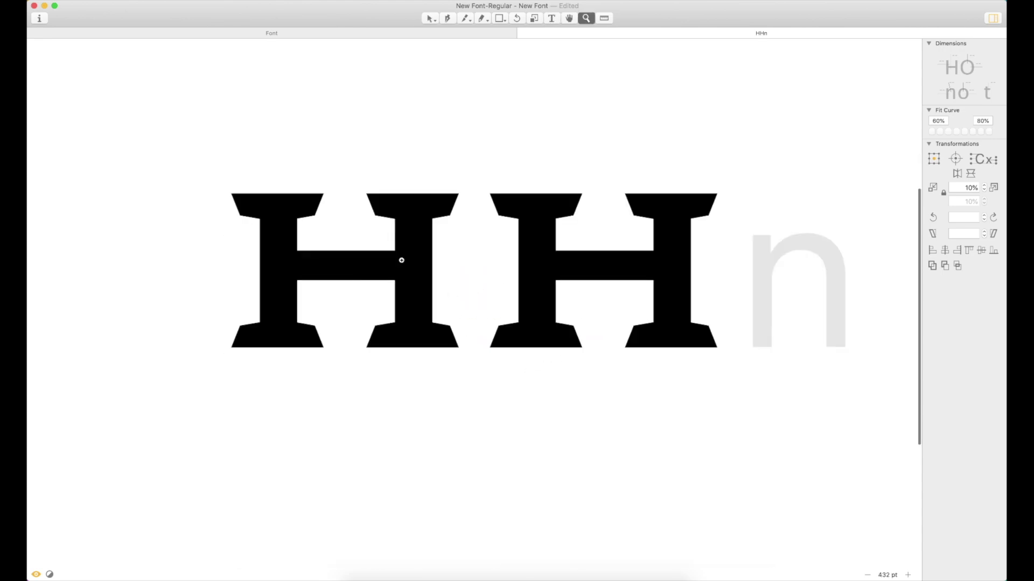
pyautogui.doubleClick(600, 256)
pyautogui.doubleClick(609, 252)
pyautogui.hotkey('shift', 'Down')
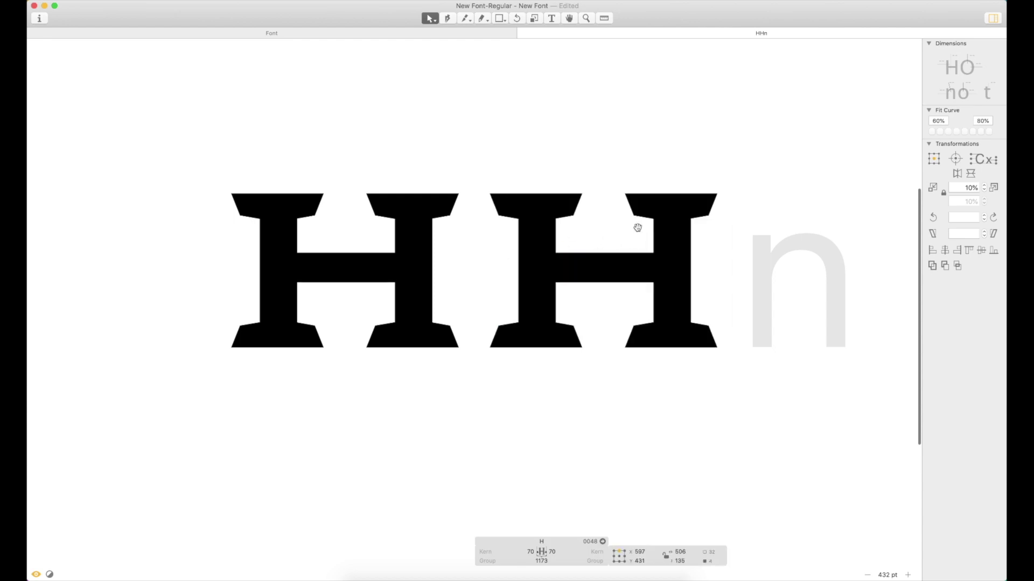
pyautogui.moveTo(633, 224); pyautogui.dragTo(475, 215)
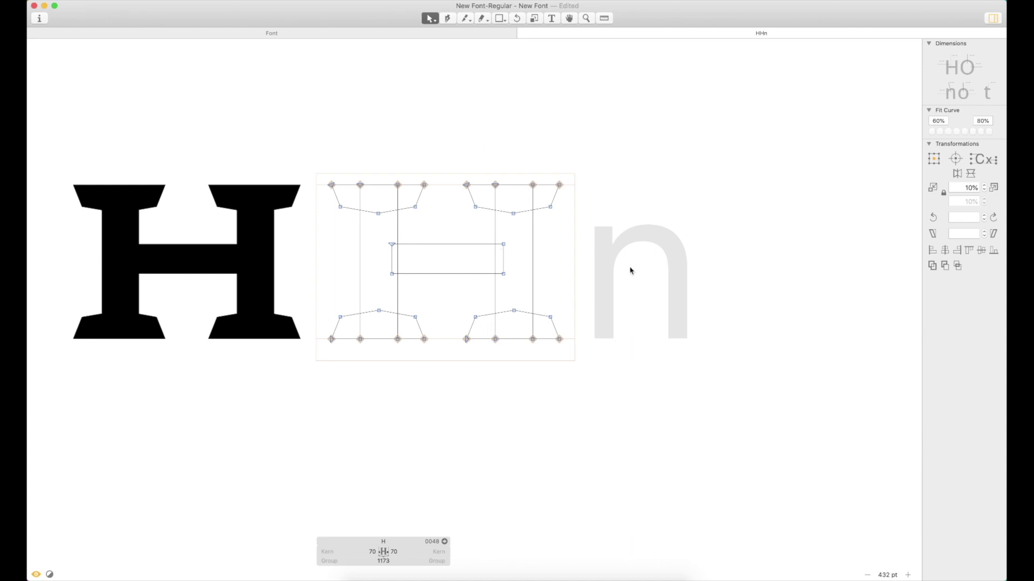
# Step: Copy both stems and their lower slabs from the H into the n, and set the n's right sidebearing to 70
pyautogui.press('t')
pyautogui.press('Escape')
pyautogui.hscroll(4, 636, 272)
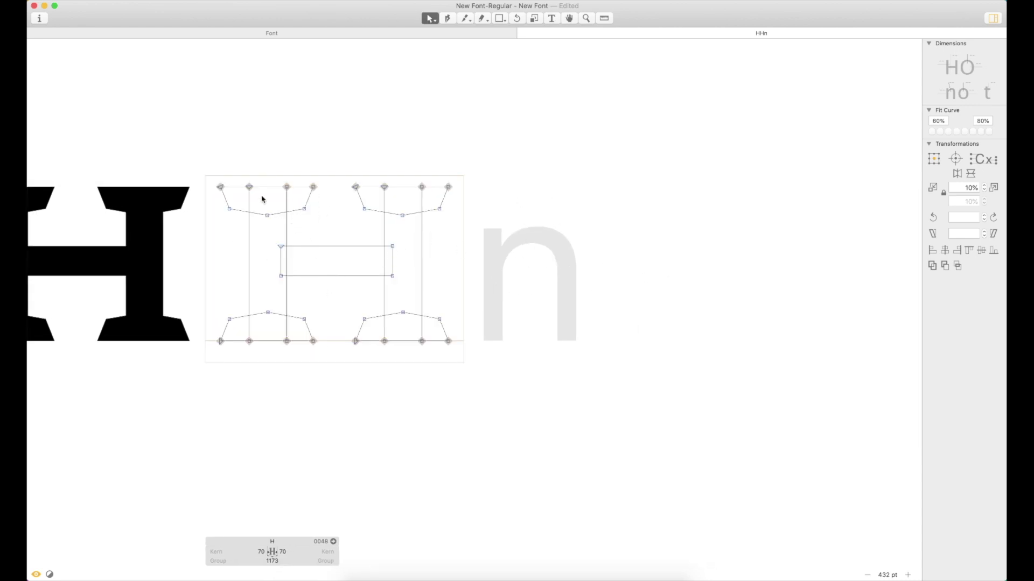
pyautogui.doubleClick(289, 298)
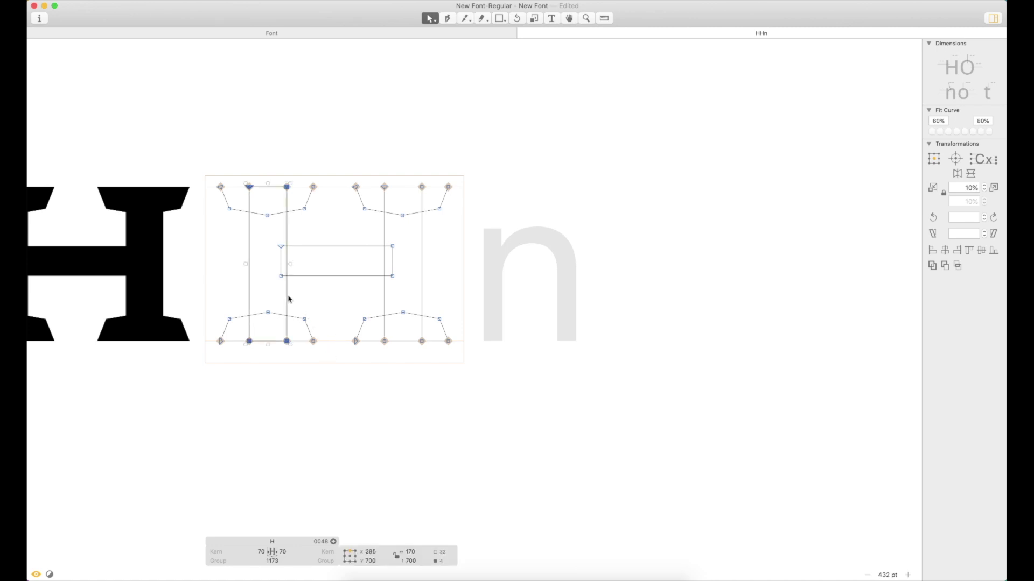
pyautogui.keyDown('shift'); pyautogui.doubleClick(300, 318); pyautogui.keyUp('shift')
pyautogui.keyDown('shift'); pyautogui.doubleClick(385, 303); pyautogui.keyUp('shift')
pyautogui.keyDown('shift'); pyautogui.doubleClick(379, 321); pyautogui.keyUp('shift')
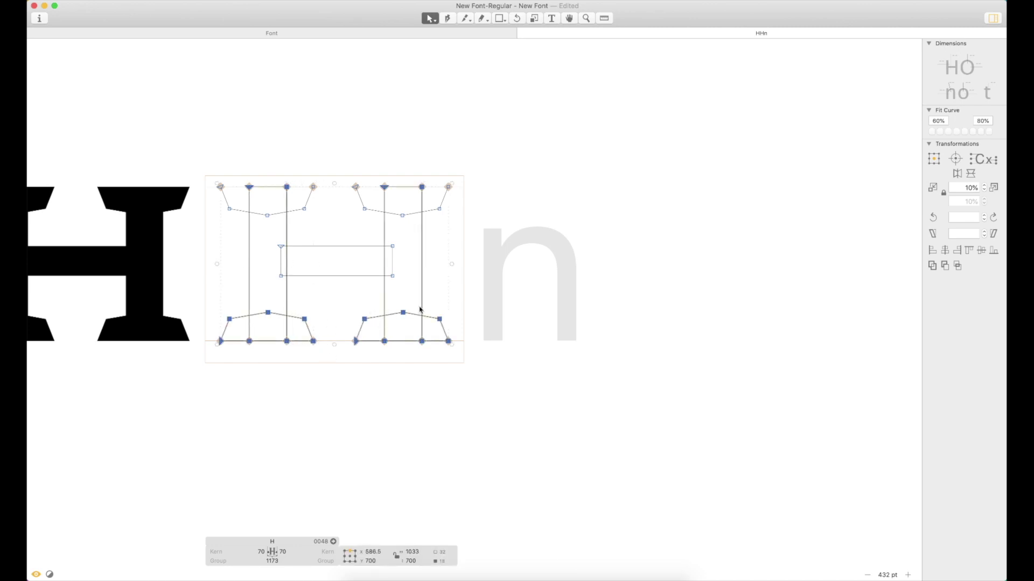
pyautogui.doubleClick(589, 278)
pyautogui.press('super+v')
pyautogui.click(547, 552)
pyautogui.write('70')
pyautogui.press('Return')
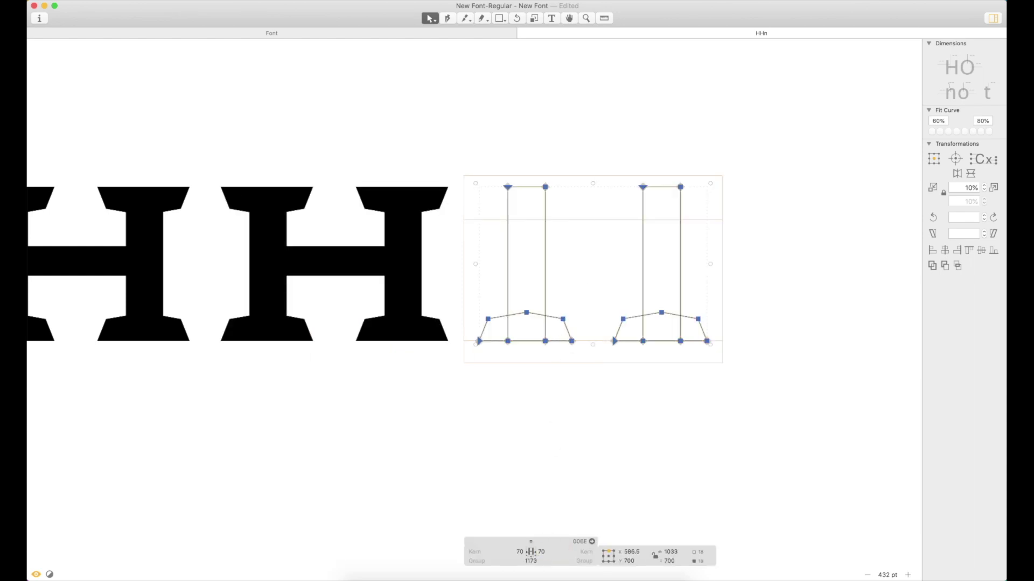
# Step: Shorten the left stem of the n to the x-height and the right stem to about half the x-height
pyautogui.moveTo(566, 163); pyautogui.dragTo(491, 213)
pyautogui.click(547, 189)
pyautogui.moveTo(543, 187); pyautogui.dragTo(548, 222)
pyautogui.moveTo(603, 164); pyautogui.dragTo(694, 281)
pyautogui.press('z')
pyautogui.moveTo(741, 179); pyautogui.dragTo(449, 433)
# Step: Place a vertically flipped copy of the left lower slab at the head of the n's left stem, 10 units below the x-height
pyautogui.press('v')
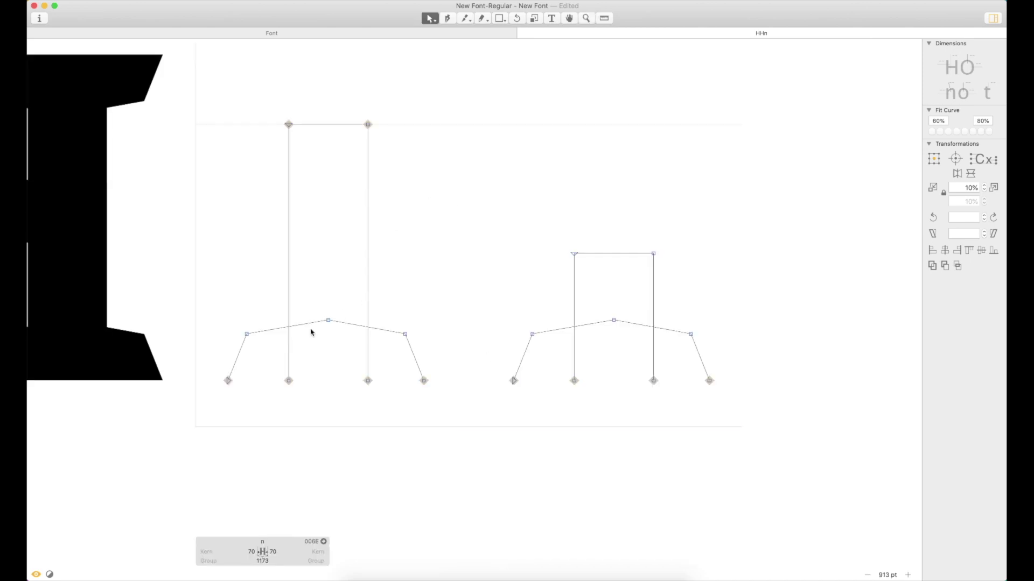
pyautogui.doubleClick(269, 335)
pyautogui.moveTo(357, 330); pyautogui.dragTo(357, 182)
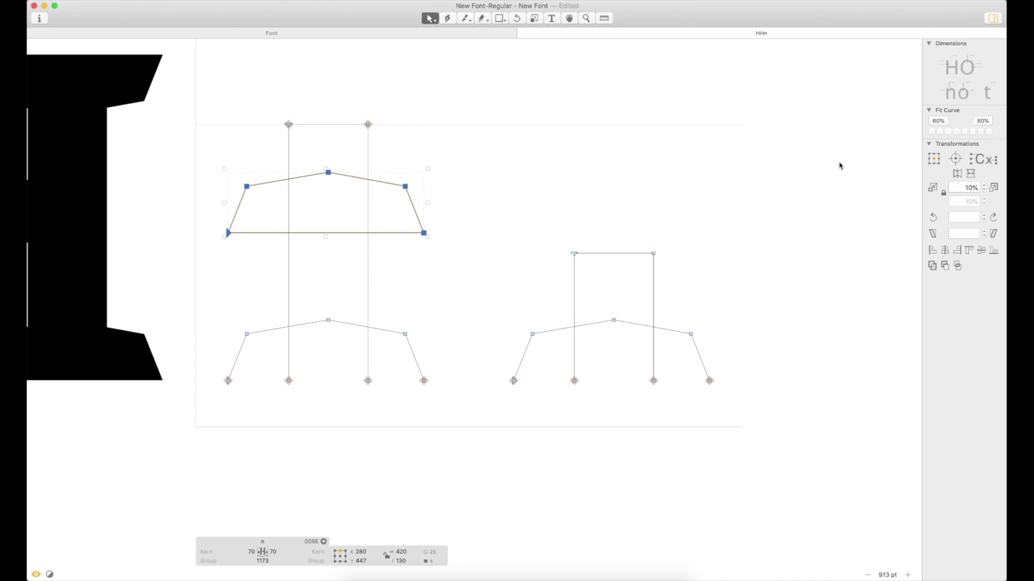
pyautogui.click(971, 177)
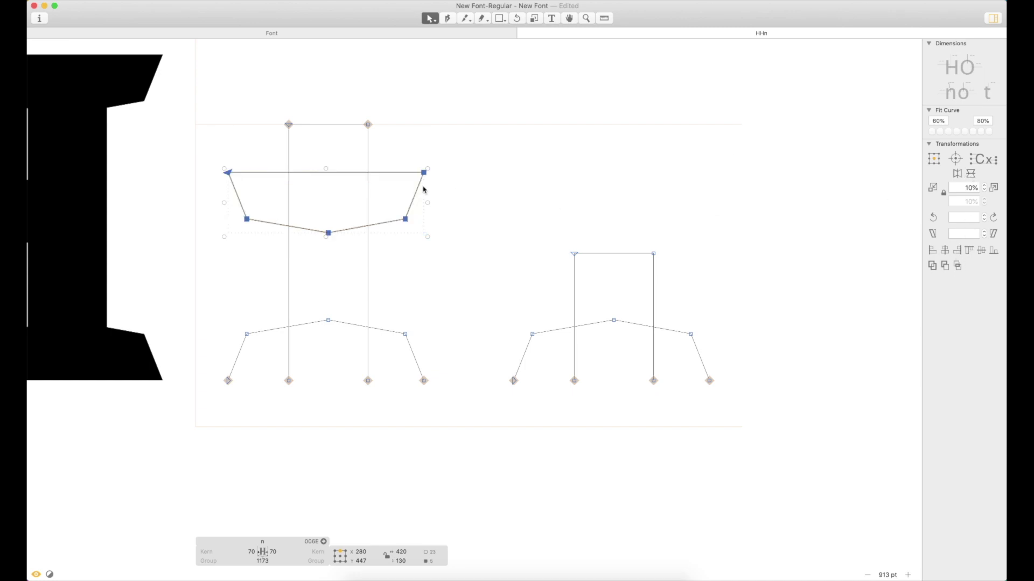
pyautogui.moveTo(408, 175); pyautogui.dragTo(407, 126)
pyautogui.click(432, 205)
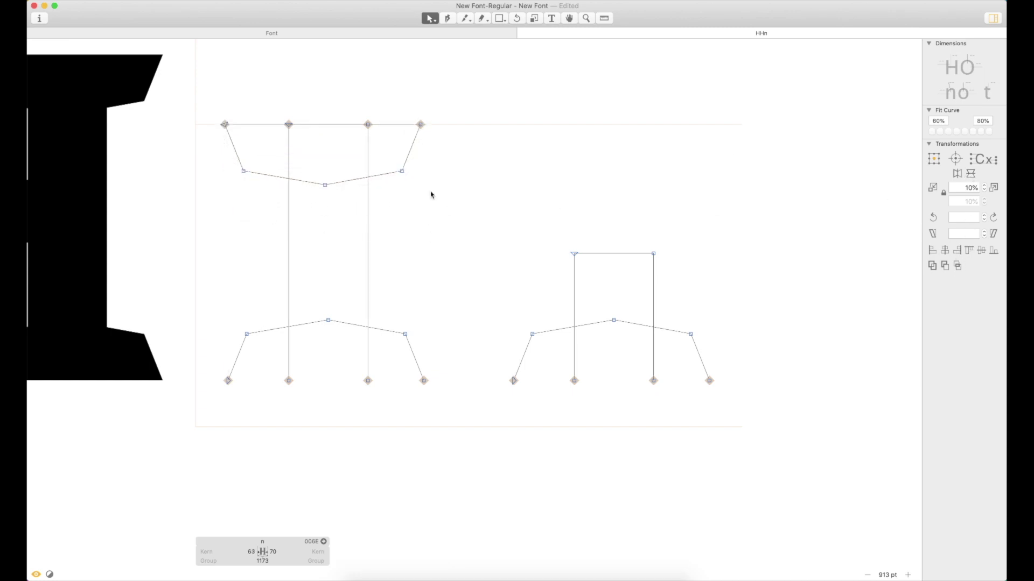
pyautogui.click(411, 155)
pyautogui.hotkey('shift', 'Down')
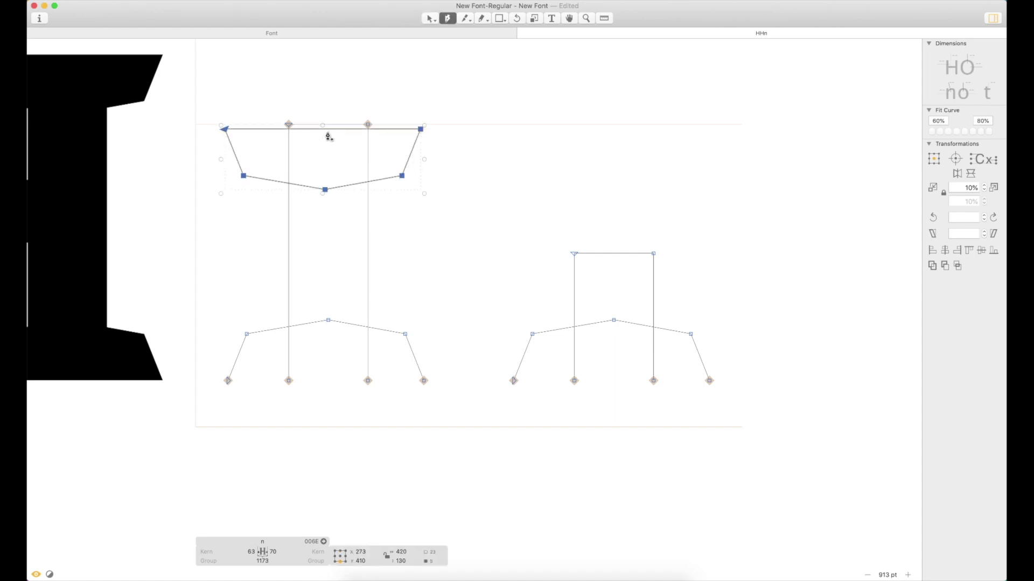
# Step: Trim the n's upper slab to a left-side half slab ending mid-stem, and raise it 10 units to the x-height
pyautogui.keyDown('alt'); pyautogui.click(326, 129); pyautogui.keyUp('alt')
pyautogui.moveTo(446, 110); pyautogui.dragTo(402, 210)
pyautogui.press('Delete')
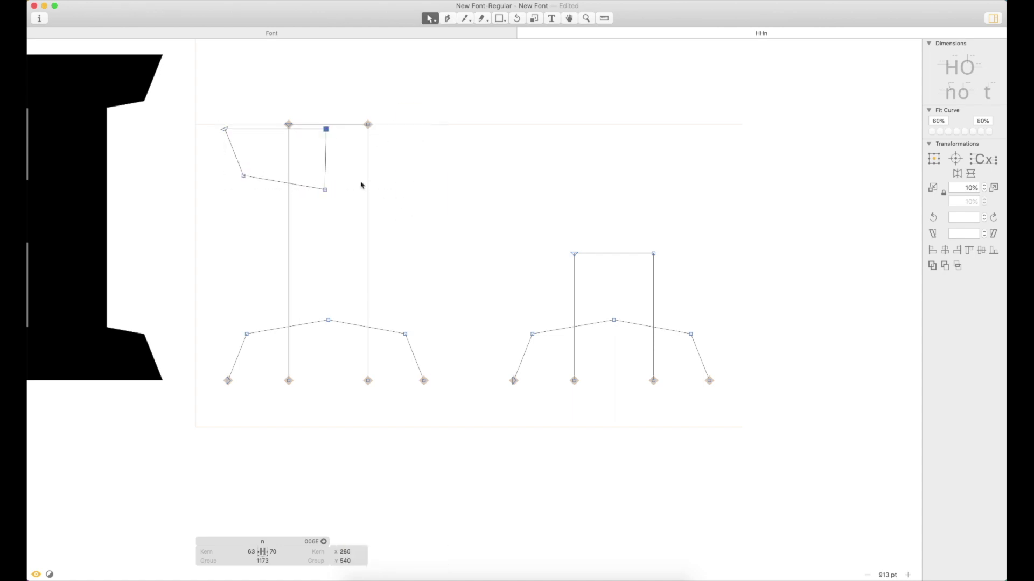
pyautogui.doubleClick(325, 171)
pyautogui.hotkey('shift', 'Up')
pyautogui.click(429, 179)
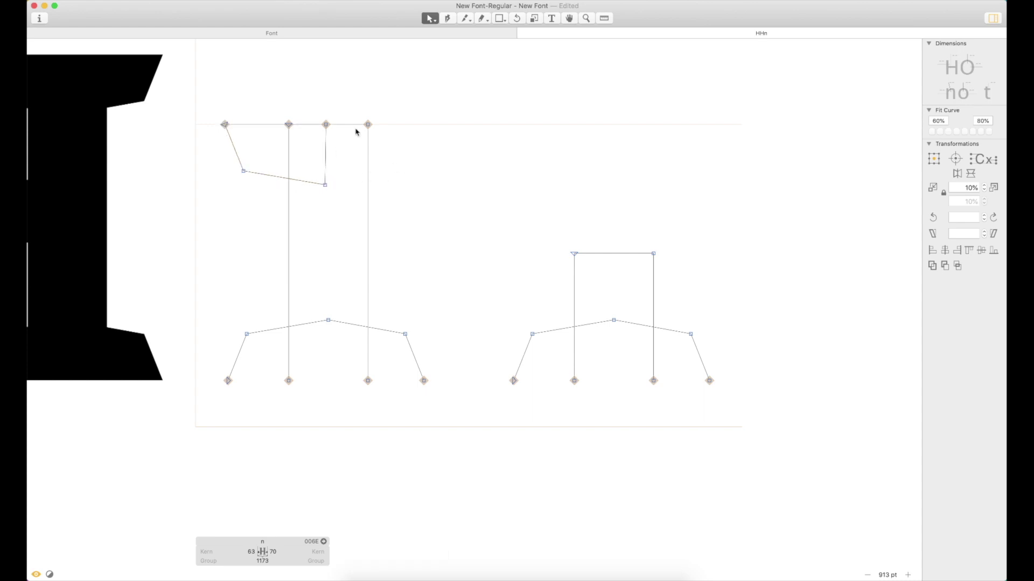
# Step: Draw a closed straight-sided arch outline with the Pen tool from inside the left stem to just above the short right stem
pyautogui.press('space')
pyautogui.click(447, 20)
pyautogui.click(654, 239)
pyautogui.click(653, 122)
pyautogui.click(557, 122)
pyautogui.click(327, 222)
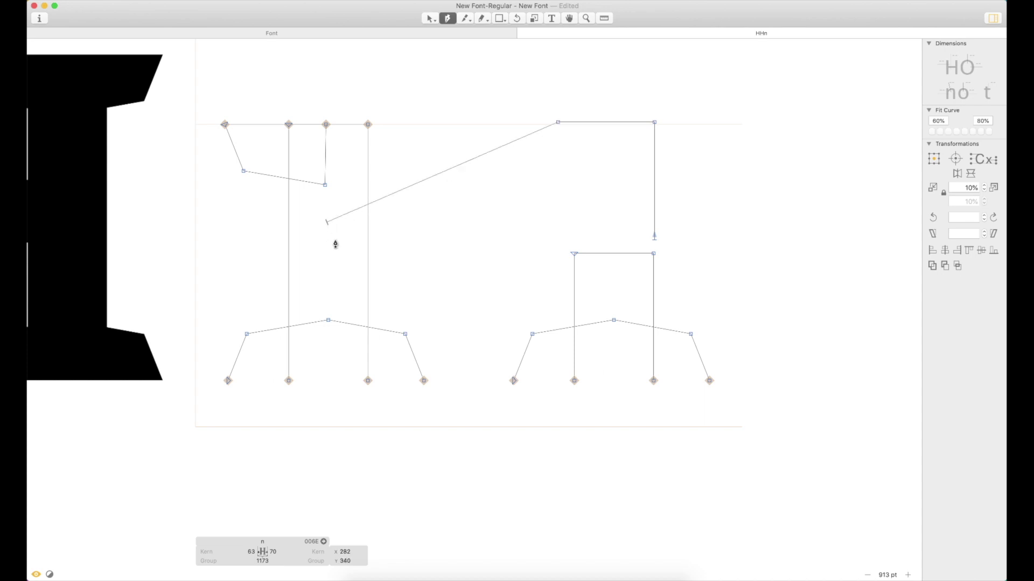
pyautogui.click(343, 262)
pyautogui.click(533, 180)
pyautogui.click(569, 193)
pyautogui.click(571, 237)
pyautogui.click(654, 236)
# Step: Add a second n to the text line as a preview, and reopen the first n for editing
pyautogui.press('super+minus')
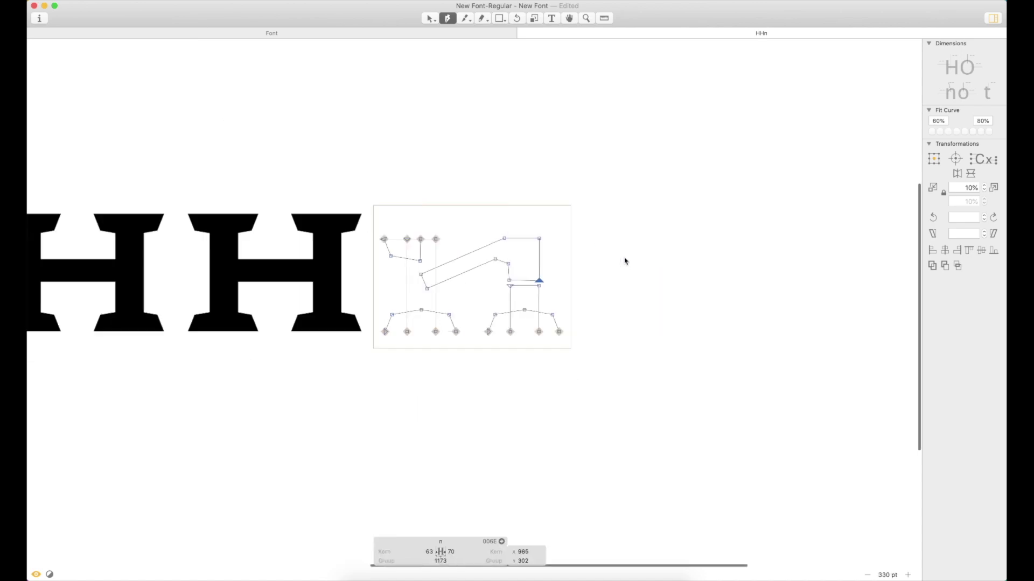
pyautogui.press('t')
pyautogui.write('n')
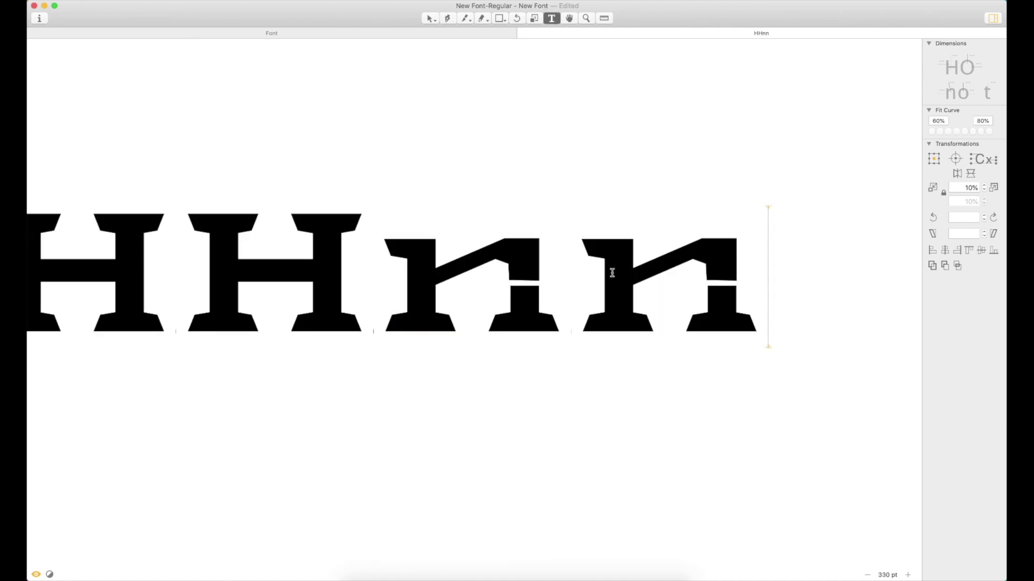
pyautogui.press('Escape')
pyautogui.moveTo(601, 185); pyautogui.dragTo(376, 400)
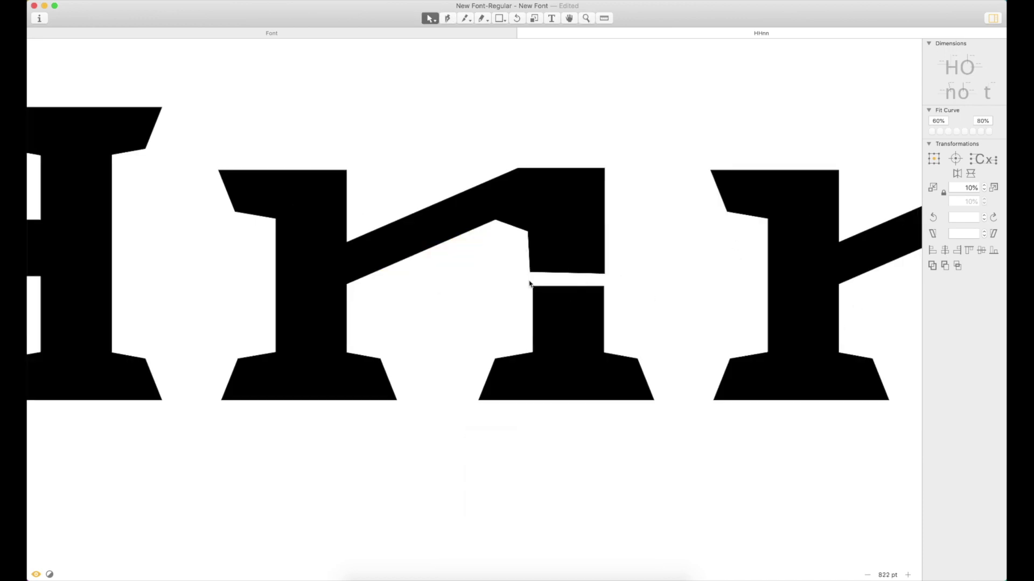
pyautogui.doubleClick(555, 258)
pyautogui.press('super+plus')
pyautogui.press('super+plus')
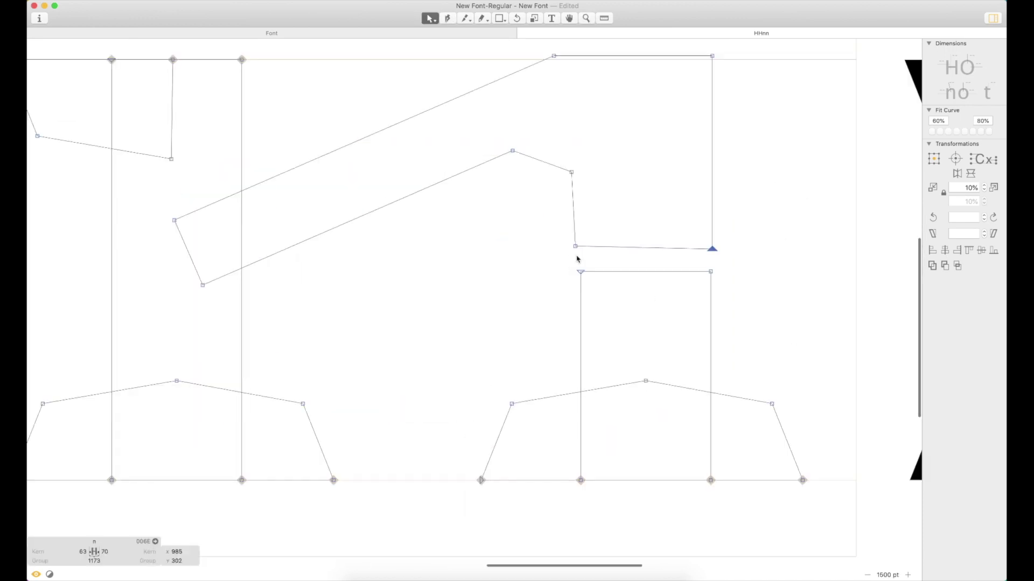
# Step: Adjust the arch's inner corner points and outer edge to line up with the sides of the short right stem
pyautogui.hscroll(2, 576, 258)
pyautogui.press('space')
pyautogui.moveTo(508, 220); pyautogui.dragTo(436, 236)
pyautogui.moveTo(439, 157); pyautogui.dragTo(433, 278)
pyautogui.click(407, 270)
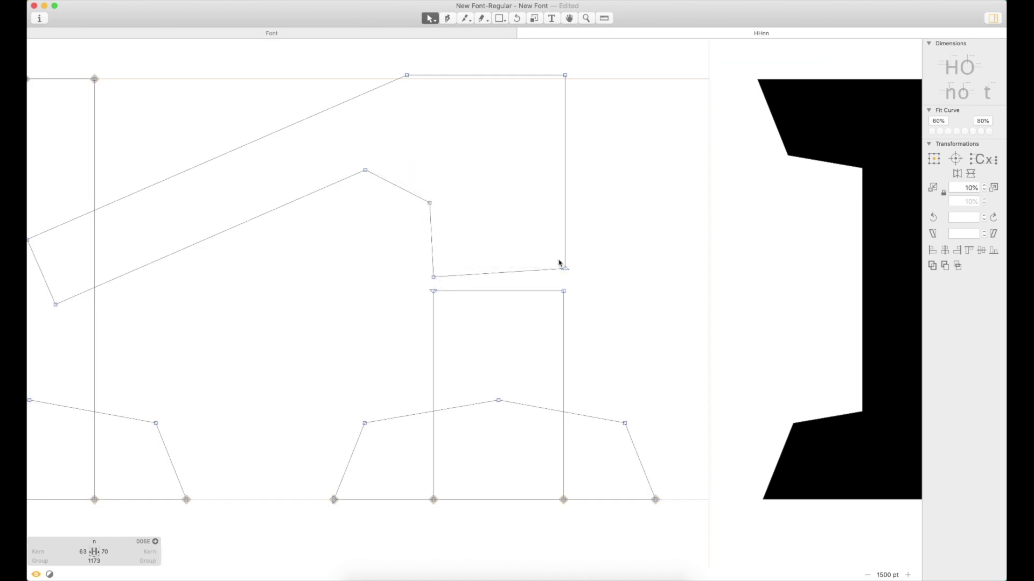
pyautogui.moveTo(587, 50); pyautogui.dragTo(565, 277)
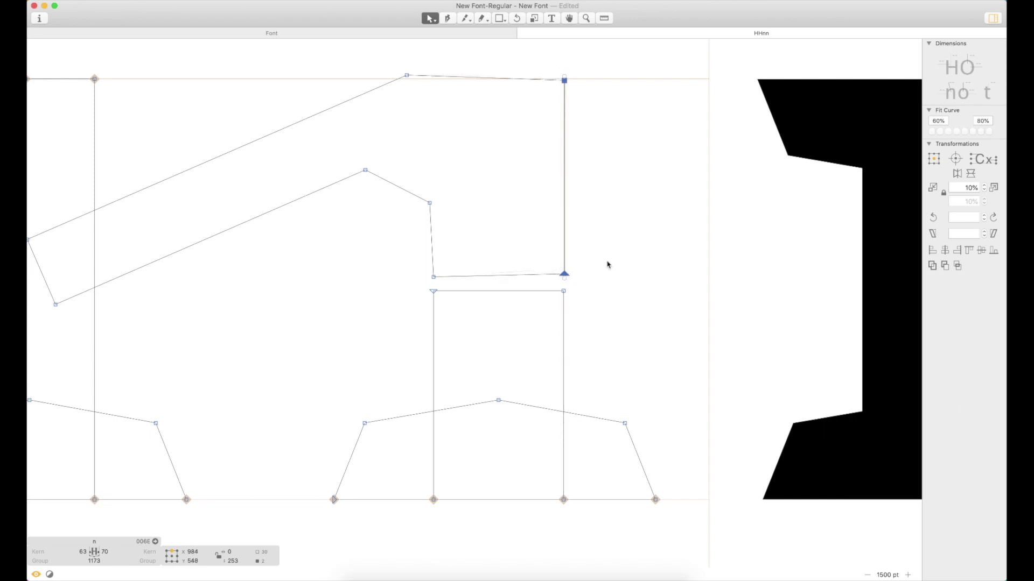
pyautogui.click(602, 278)
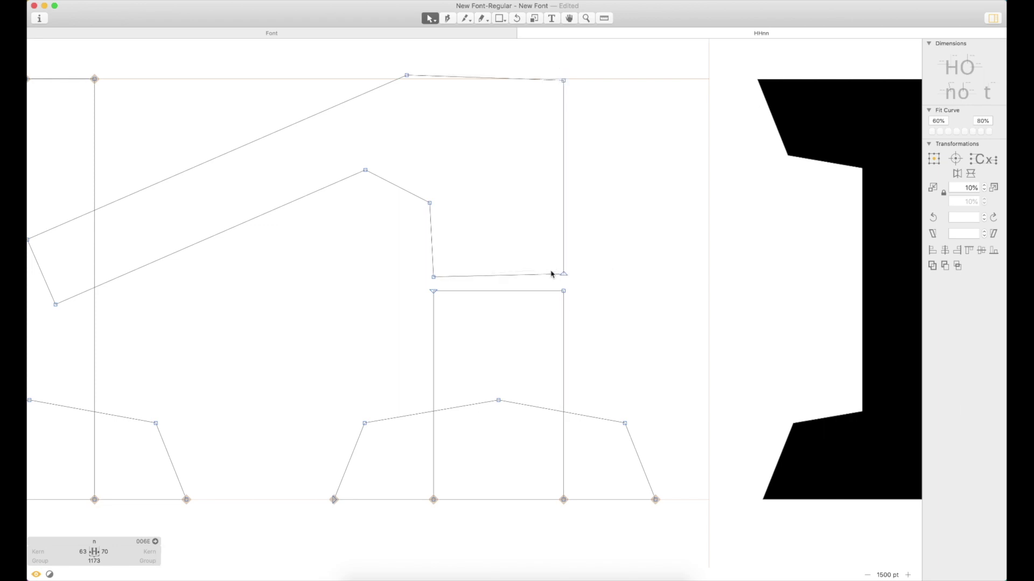
pyautogui.press('super+minus')
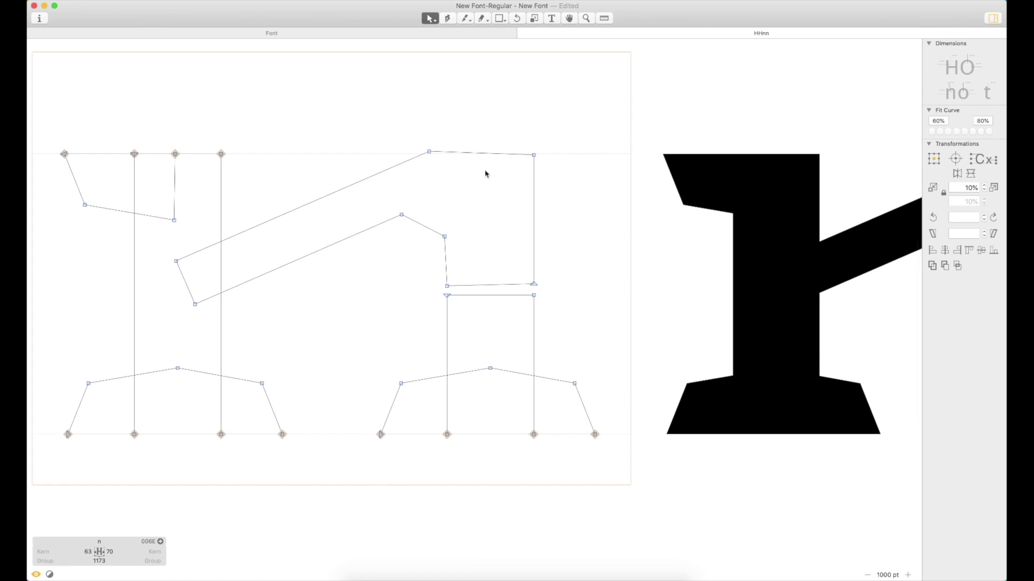
# Step: Move the outer edge of the n's right stem and arch 5 units to the right
pyautogui.moveTo(553, 106); pyautogui.dragTo(526, 346)
pyautogui.keyDown('shift'); pyautogui.click(535, 436); pyautogui.keyUp('shift')
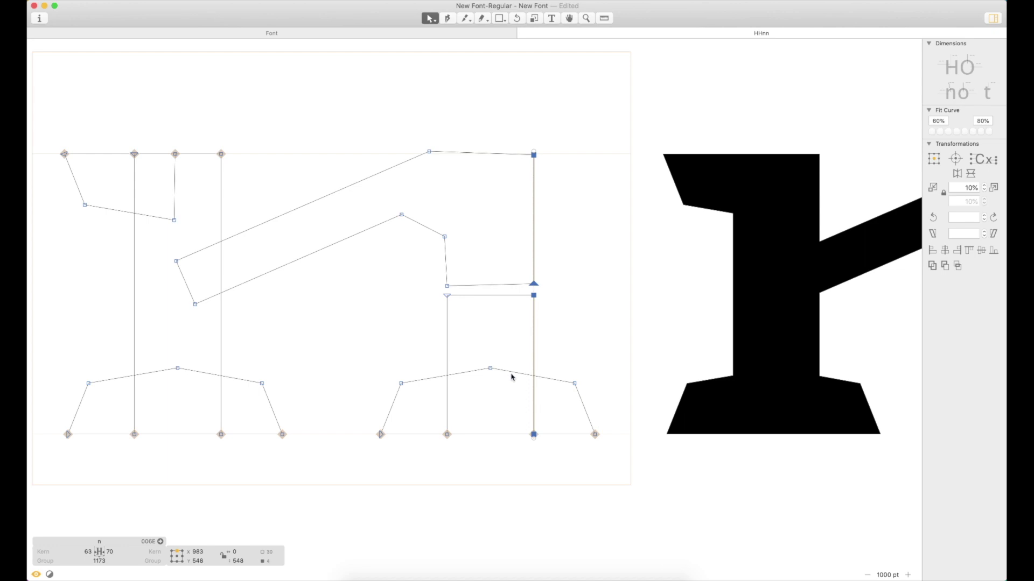
pyautogui.press('Right')
pyautogui.press('Right')
pyautogui.press('Right')
pyautogui.press('Right')
pyautogui.press('Right')
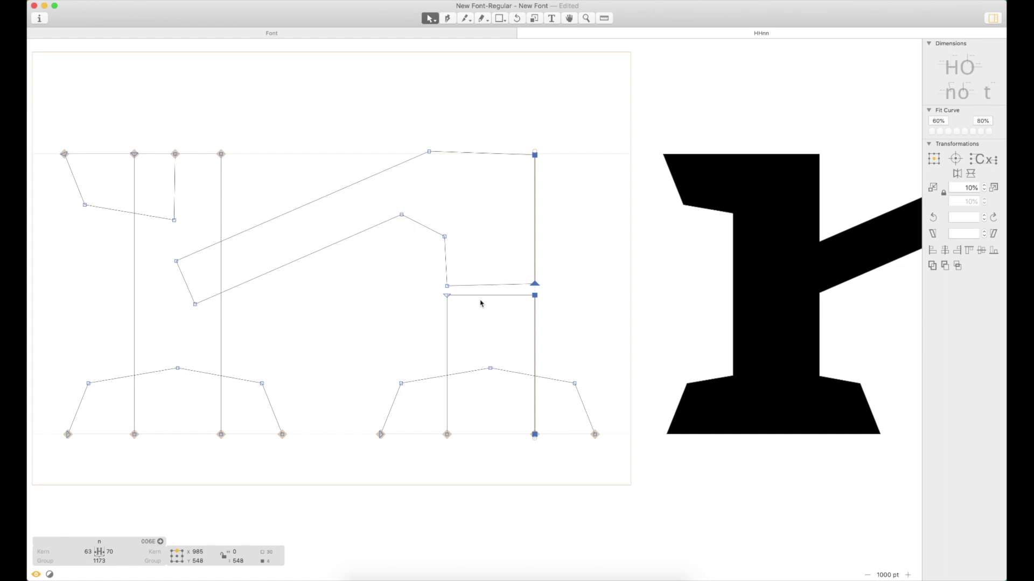
# Step: Move the right stem's inner edge and the adjoining arch points about 5 units to the left
pyautogui.moveTo(463, 115); pyautogui.dragTo(379, 315)
pyautogui.keyDown('shift'); pyautogui.click(447, 435); pyautogui.keyUp('shift')
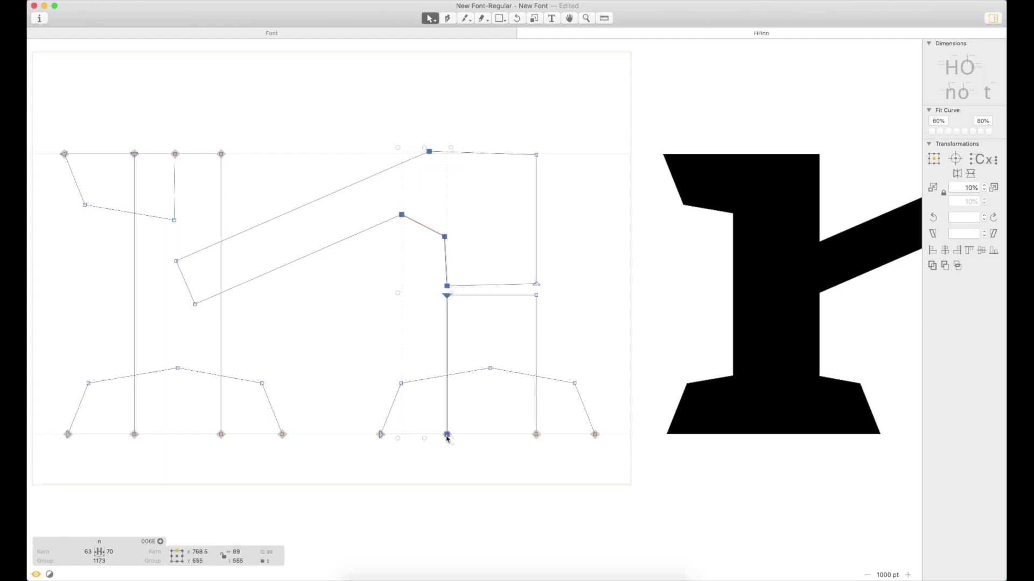
pyautogui.press('Left')
pyautogui.press('Left')
pyautogui.press('Left')
pyautogui.press('Left')
pyautogui.click(366, 385)
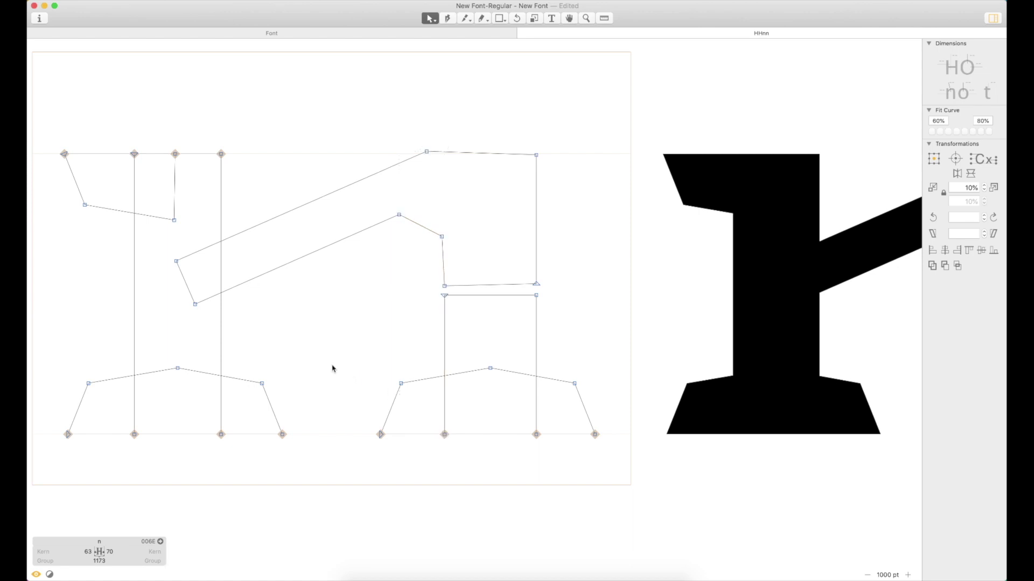
pyautogui.click(222, 154)
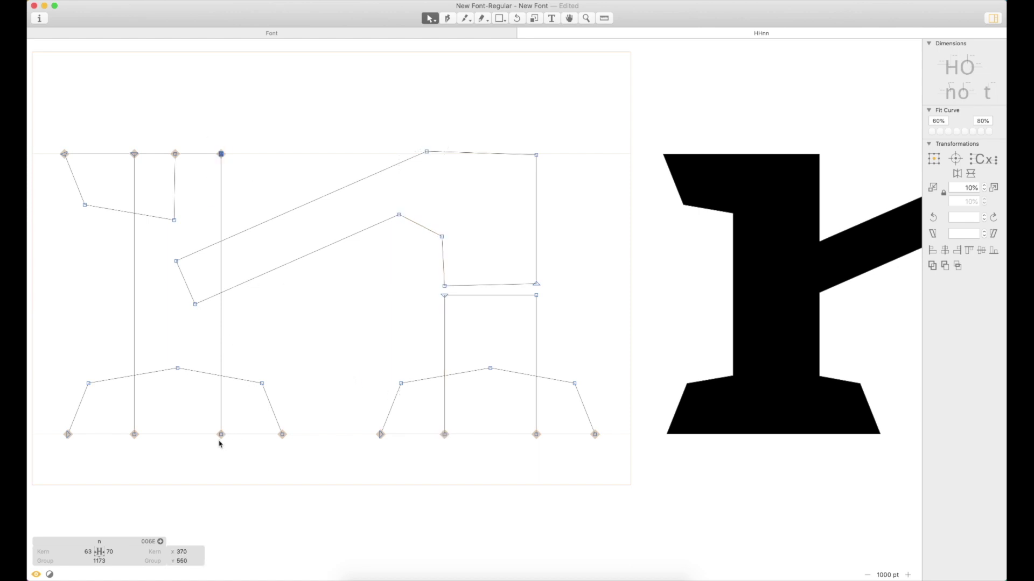
pyautogui.keyDown('shift'); pyautogui.click(221, 435); pyautogui.keyUp('shift')
pyautogui.press('Down')
pyautogui.press('Down')
pyautogui.press('Down')
pyautogui.press('Down')
pyautogui.press('Down')
pyautogui.press('super+z')
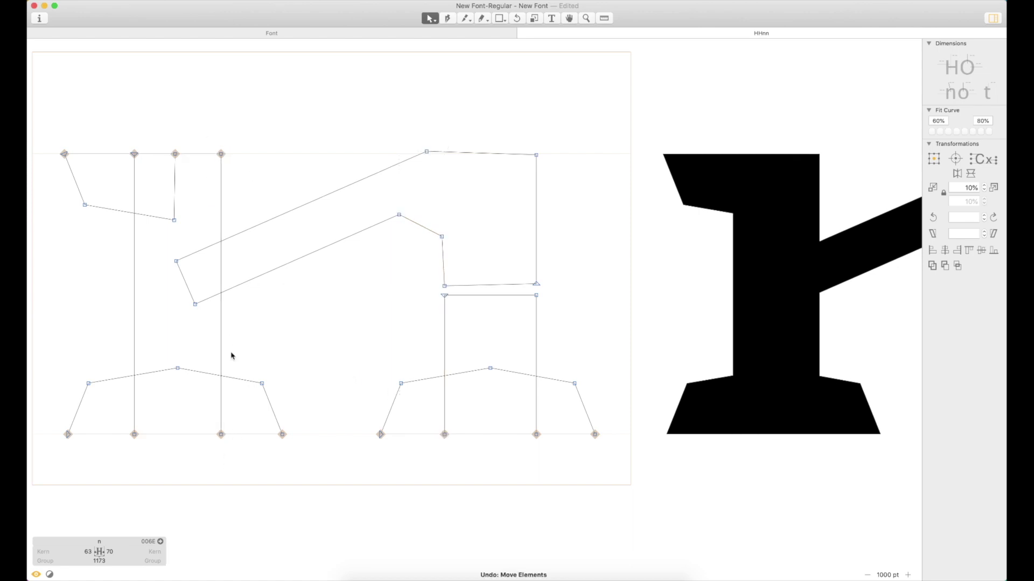
# Step: Widen the n's left stem by moving both of its vertical edges 5 units outward
pyautogui.click(222, 342)
pyautogui.press('Right')
pyautogui.press('Right')
pyautogui.press('Right')
pyautogui.press('Right')
pyautogui.press('Right')
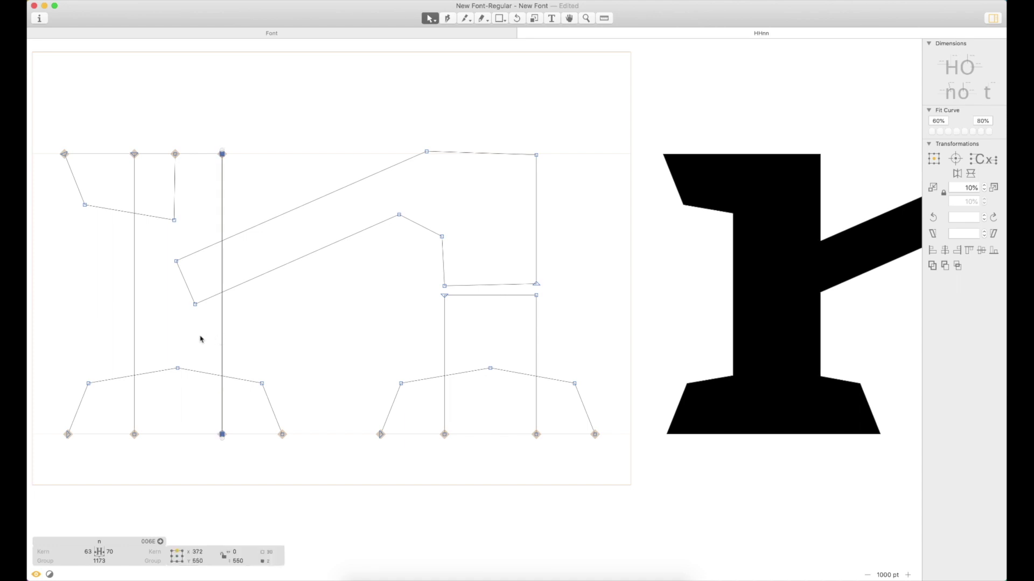
pyautogui.click(135, 333)
pyautogui.press('Left')
pyautogui.press('Left')
pyautogui.press('Left')
pyautogui.press('Left')
pyautogui.press('Left')
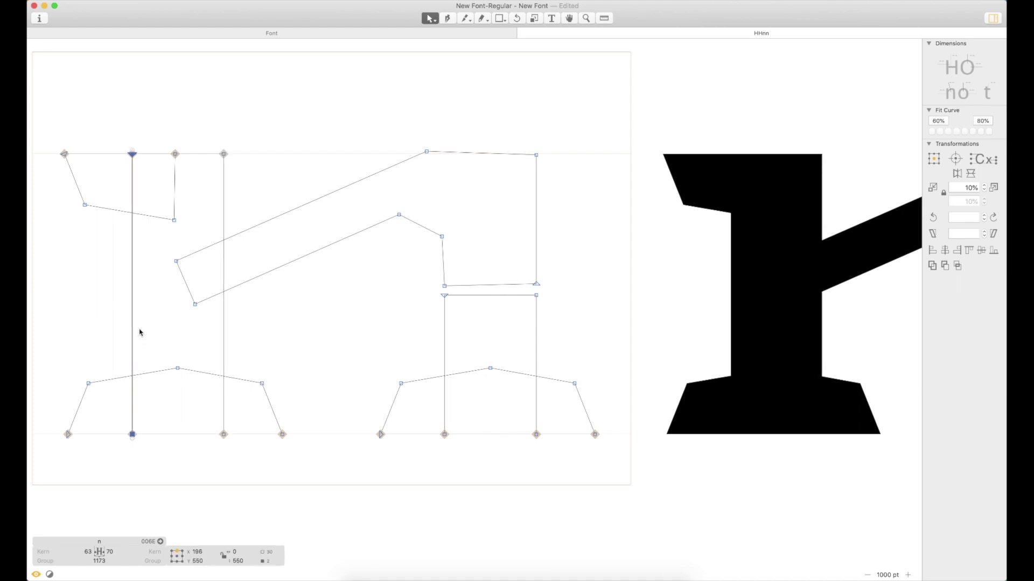
pyautogui.click(171, 351)
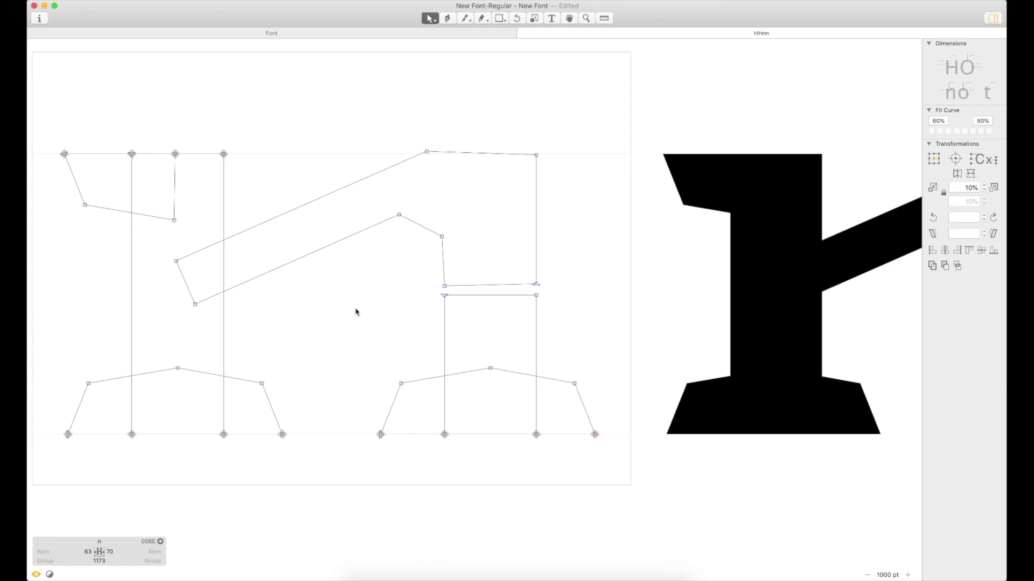
# Step: Undo the widening of both n stems and the arch alignment, keeping the arch outline closed
pyautogui.scroll(-5, 360, 333)
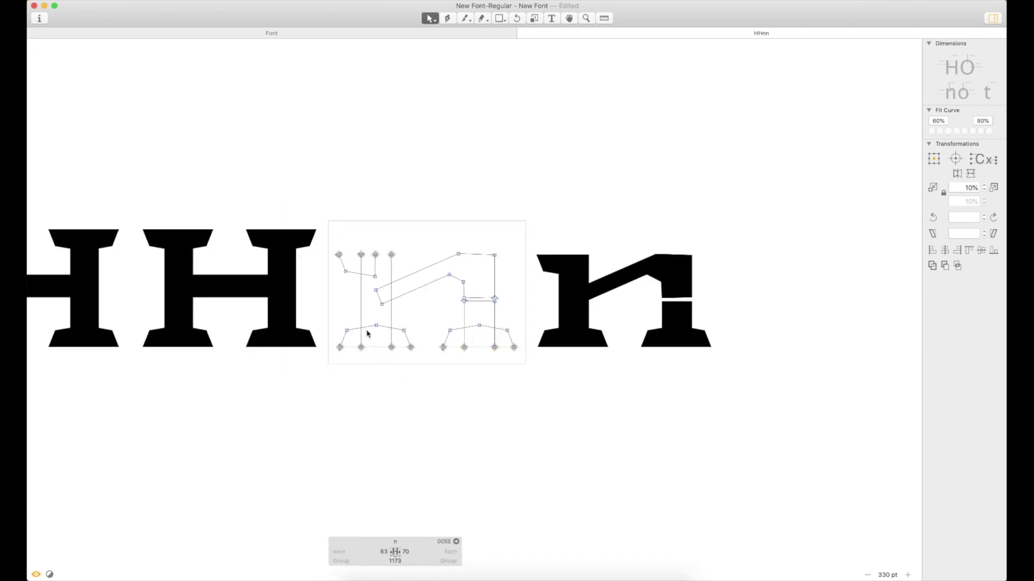
pyautogui.press('super+z')
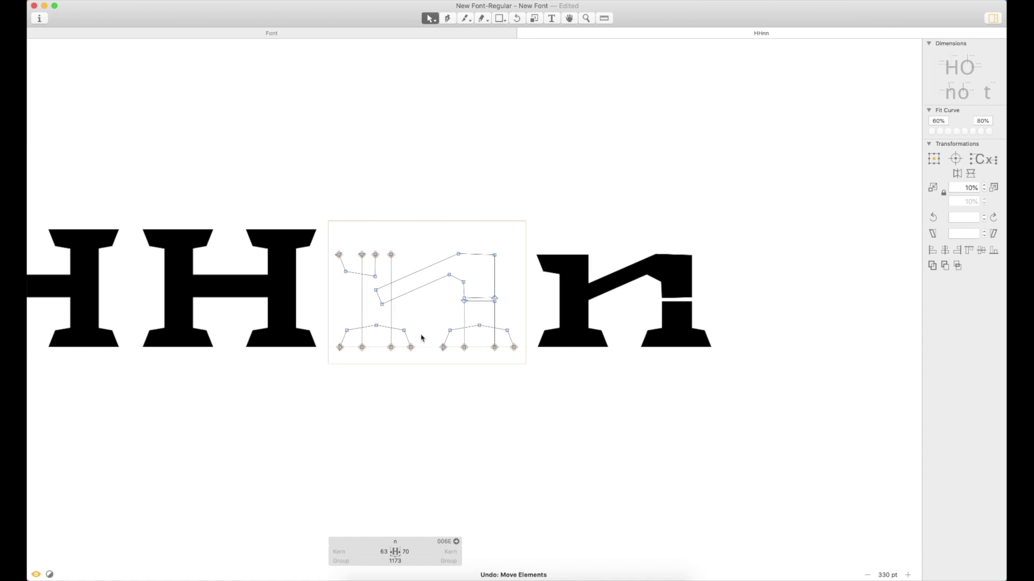
pyautogui.press('super+z')
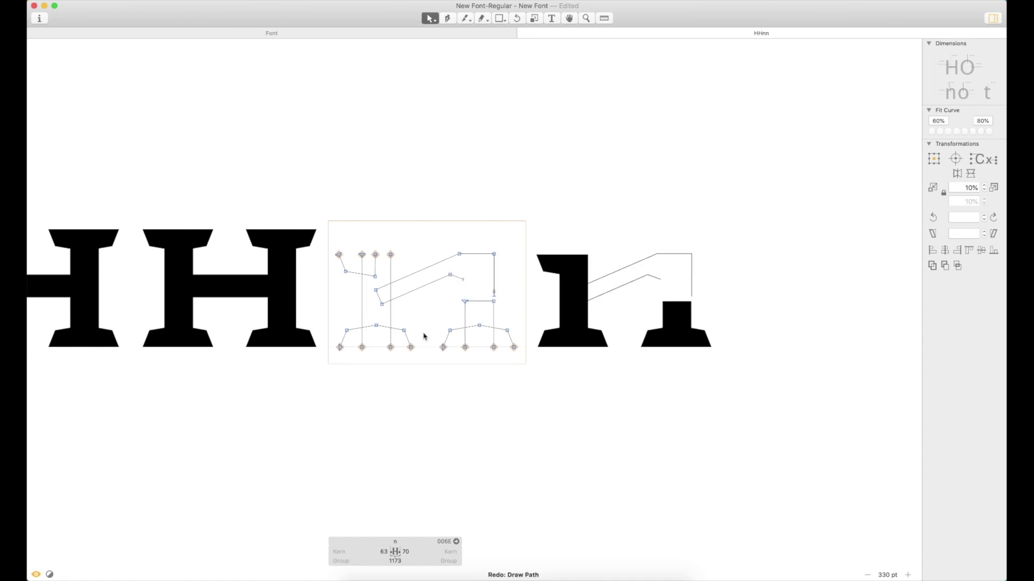
pyautogui.press('super+shift+z')
# Step: Shift the arch's outer edge 1 unit left to line up with the right stem's outer edge
pyautogui.click(404, 330)
pyautogui.press('z')
pyautogui.moveTo(579, 186); pyautogui.dragTo(277, 429)
pyautogui.moveTo(650, 150); pyautogui.dragTo(651, 240)
pyautogui.press('z')
pyautogui.moveTo(698, 128); pyautogui.dragTo(492, 472)
pyautogui.moveTo(496, 86); pyautogui.dragTo(564, 265)
pyautogui.press('Left')
# Step: Lower the arch's outer corner to form a sloping shoulder, and move the outer and inner shoulder corners down a further 30 units
pyautogui.click(546, 259)
pyautogui.moveTo(526, 119); pyautogui.dragTo(526, 164)
pyautogui.hotkey('shift', 'Up')
pyautogui.click(420, 207)
pyautogui.keyDown('shift'); pyautogui.click(525, 159); pyautogui.keyUp('shift')
pyautogui.hotkey('shift', 'Down')
pyautogui.hotkey('shift', 'Down')
pyautogui.hotkey('shift', 'Down')
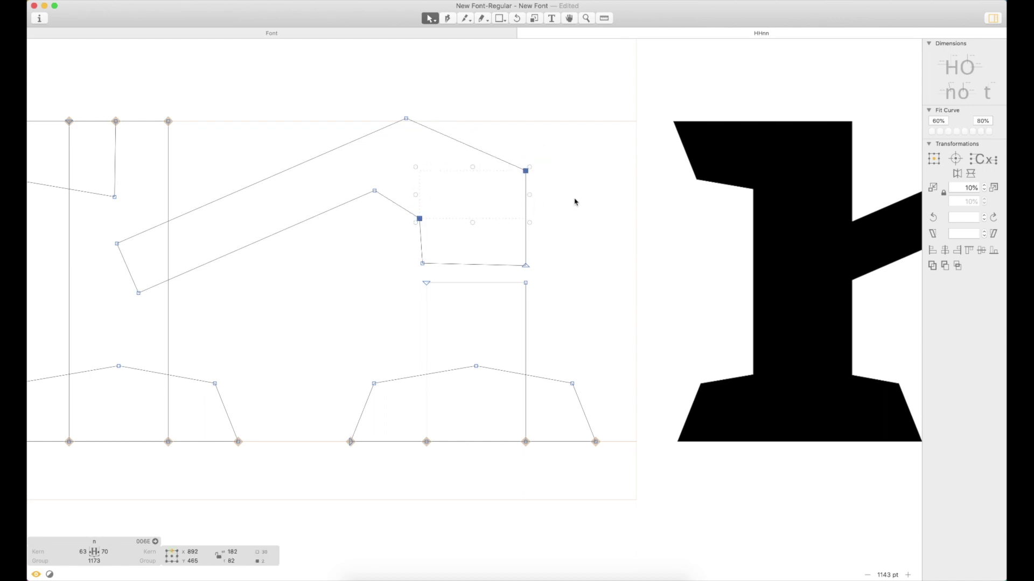
pyautogui.moveTo(387, 226); pyautogui.dragTo(436, 288)
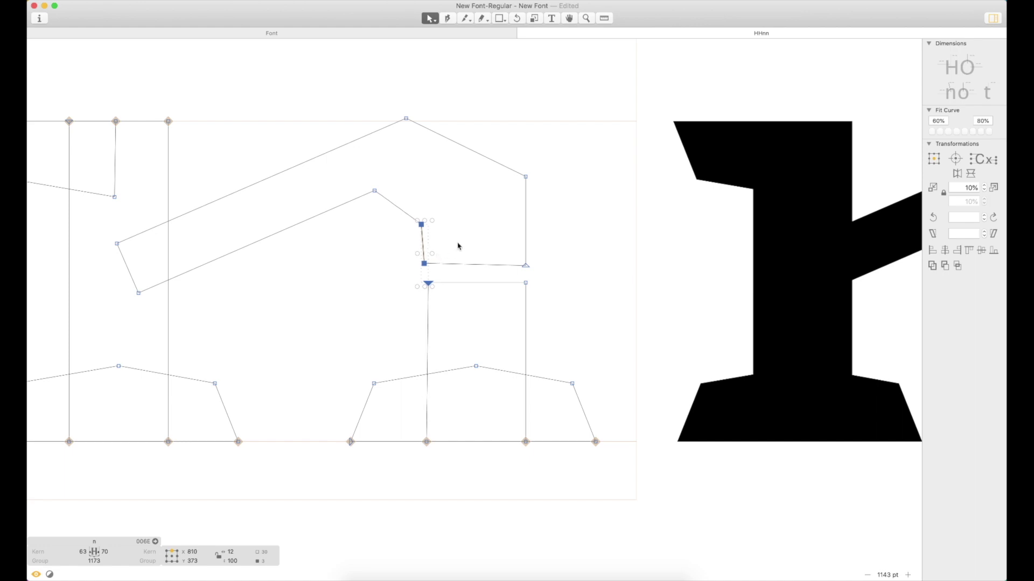
pyautogui.click(434, 291)
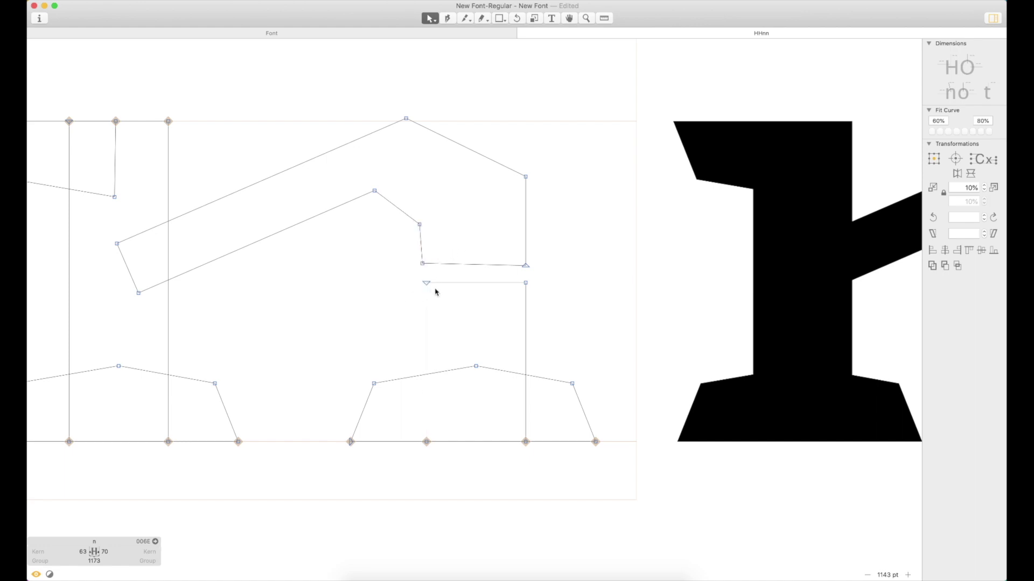
pyautogui.doubleClick(427, 329)
pyautogui.press('super+space')
pyautogui.moveTo(569, 196); pyautogui.dragTo(381, 518)
pyautogui.click(394, 187)
pyautogui.press('Left')
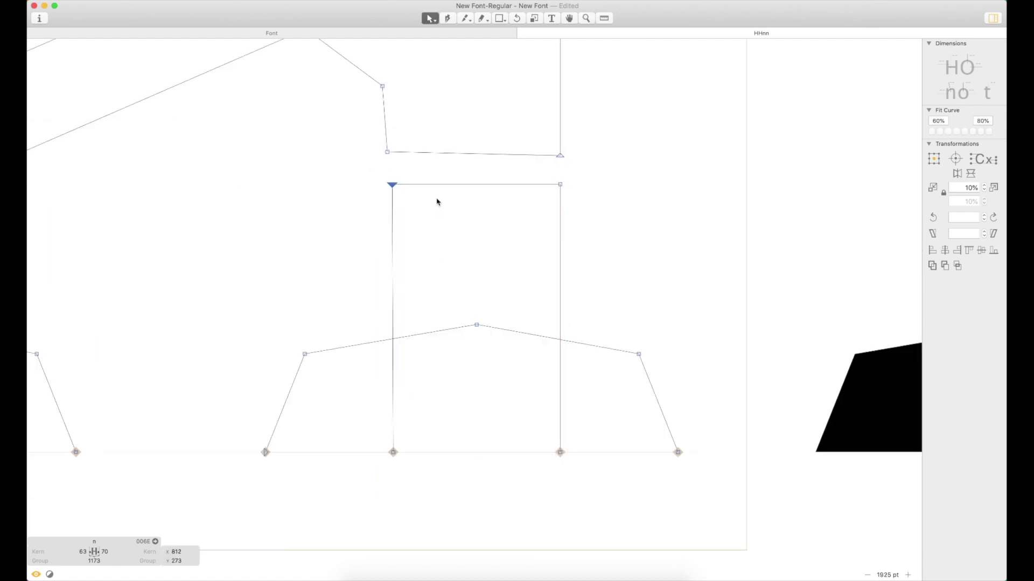
pyautogui.click(386, 151)
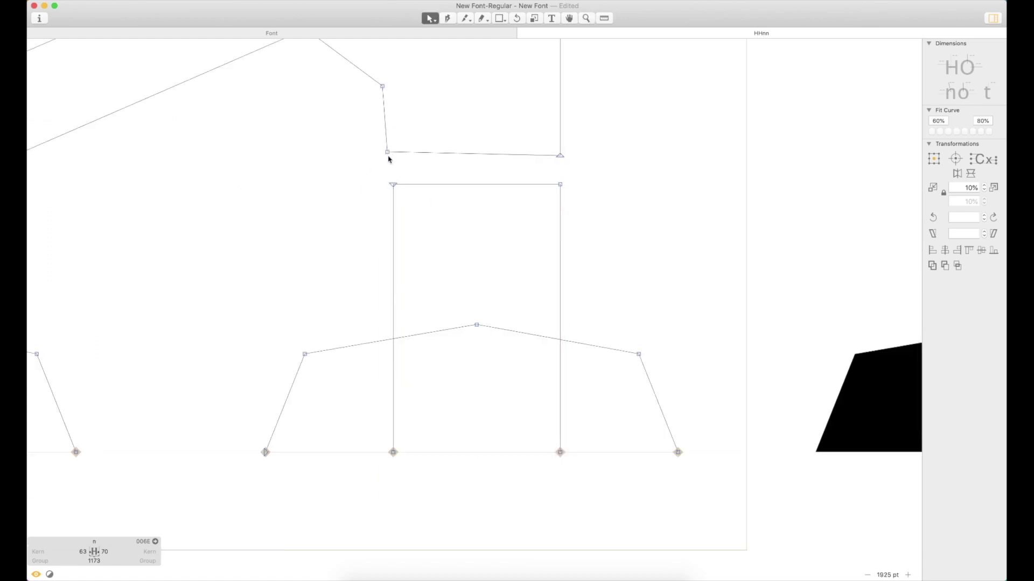
# Step: Snap the arch's two lower end points onto the top corners of the right stem
pyautogui.moveTo(387, 154); pyautogui.dragTo(392, 185)
pyautogui.click(562, 160)
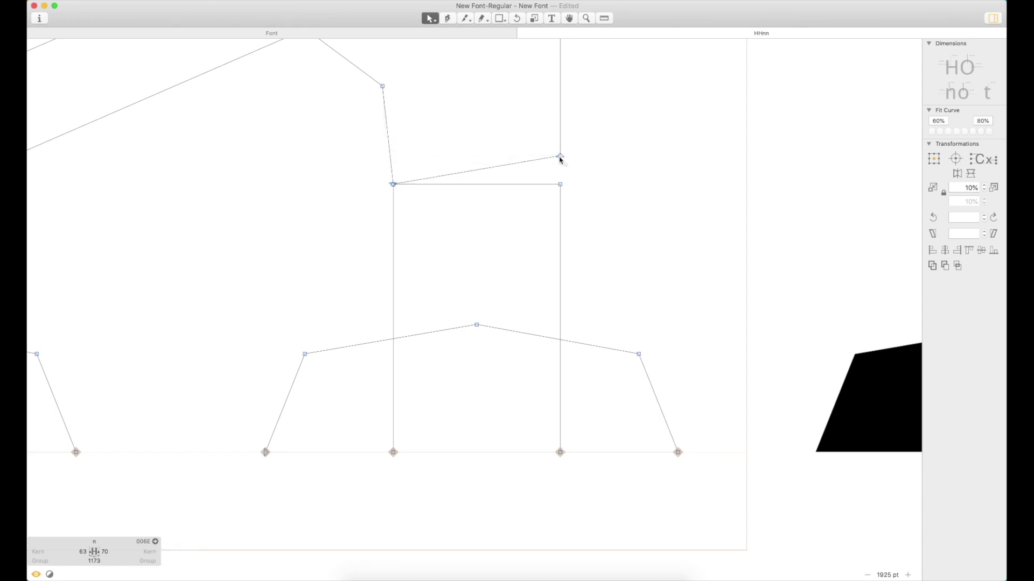
pyautogui.moveTo(560, 160); pyautogui.dragTo(562, 188)
pyautogui.click(428, 150)
pyautogui.press('super+minus')
pyautogui.press('super+minus')
pyautogui.press('super+minus')
# Step: Align the arch's inner shoulder corner with the stem's inner edge at x 813, and raise it 12 units to y 385
pyautogui.click(443, 229)
pyautogui.hotkey('shift', 'Right')
pyautogui.press('Right')
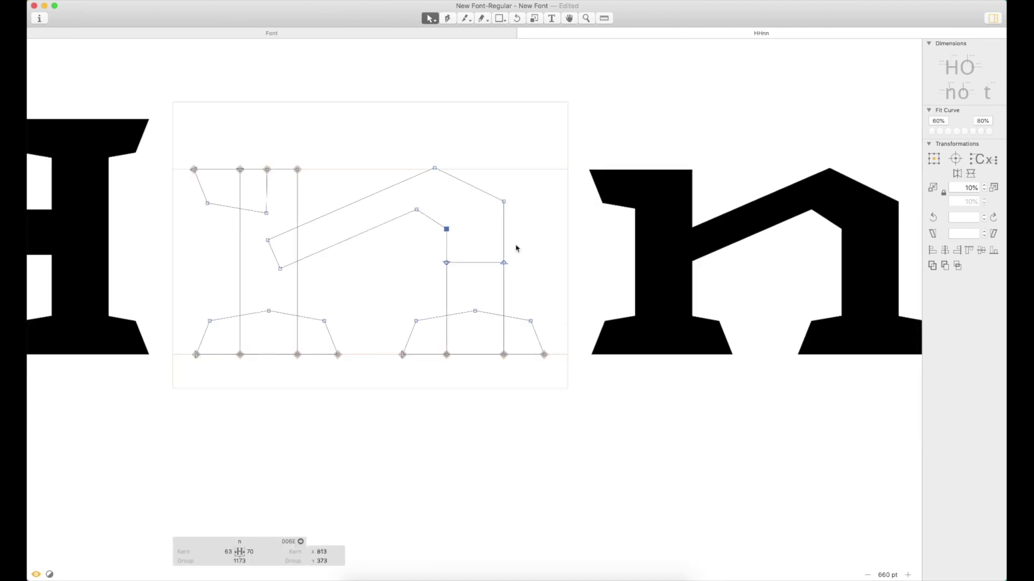
pyautogui.hotkey('shift', 'Up')
pyautogui.press('Up')
pyautogui.press('Up')
# Step: Place a duplicate of the arch with its outer shoulder over the original's inner shoulder to compare their slopes
pyautogui.doubleClick(477, 194)
pyautogui.moveTo(504, 202); pyautogui.dragTo(468, 236)
pyautogui.press('z')
pyautogui.moveTo(354, 183); pyautogui.dragTo(486, 304)
pyautogui.click(526, 199)
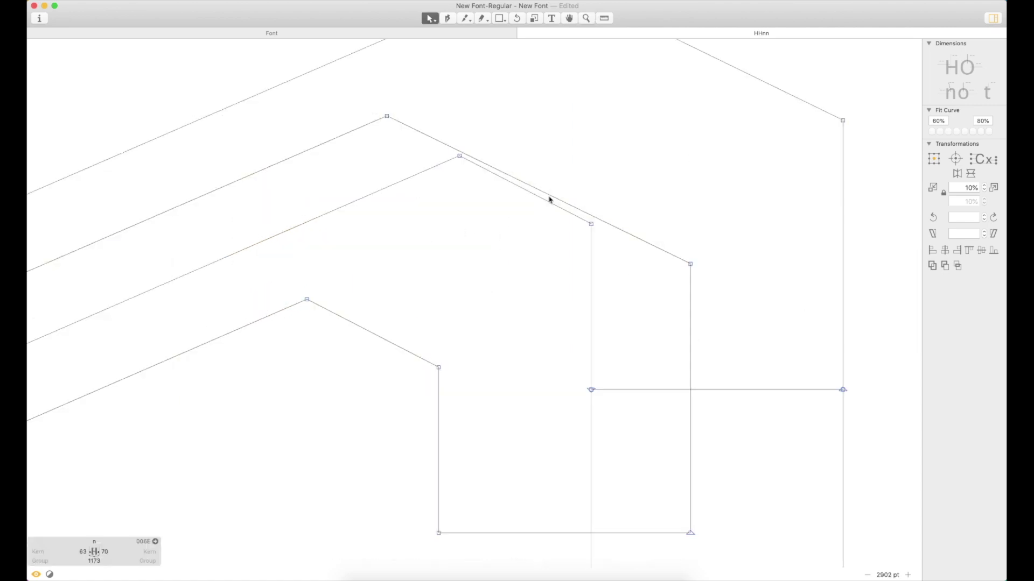
pyautogui.doubleClick(648, 244)
pyautogui.press('Down')
pyautogui.press('Down')
pyautogui.click(630, 265)
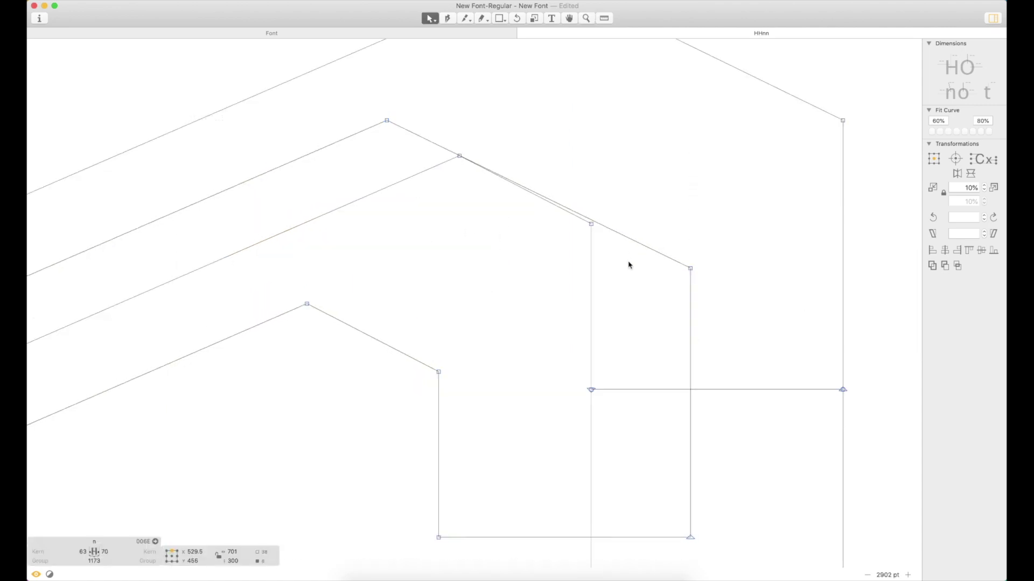
# Step: Check the inner shoulder corner against the duplicate's slope, and delete the duplicate arch
pyautogui.click(592, 231)
pyautogui.click(592, 256)
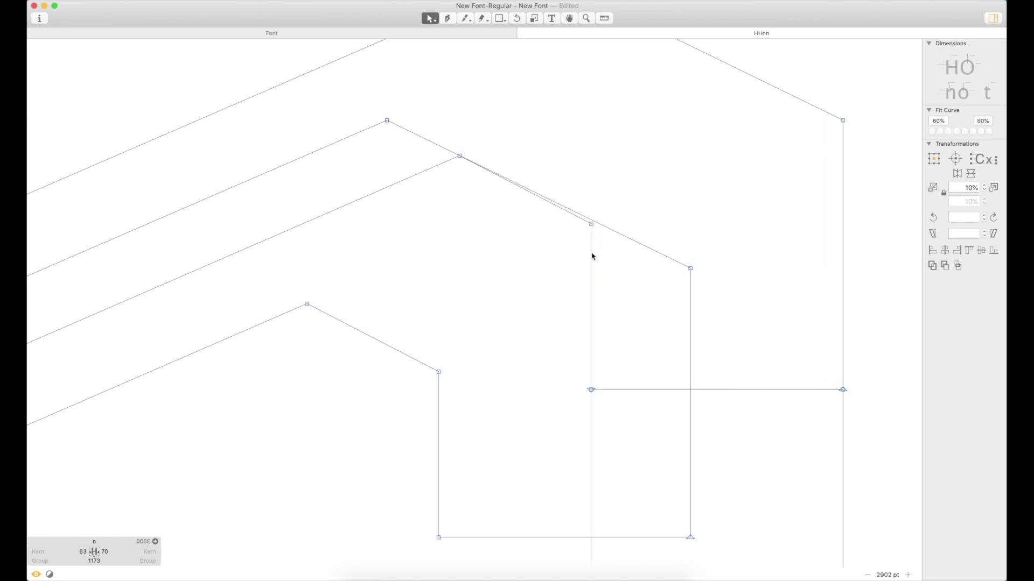
pyautogui.click(591, 229)
pyautogui.click(605, 240)
pyautogui.click(591, 221)
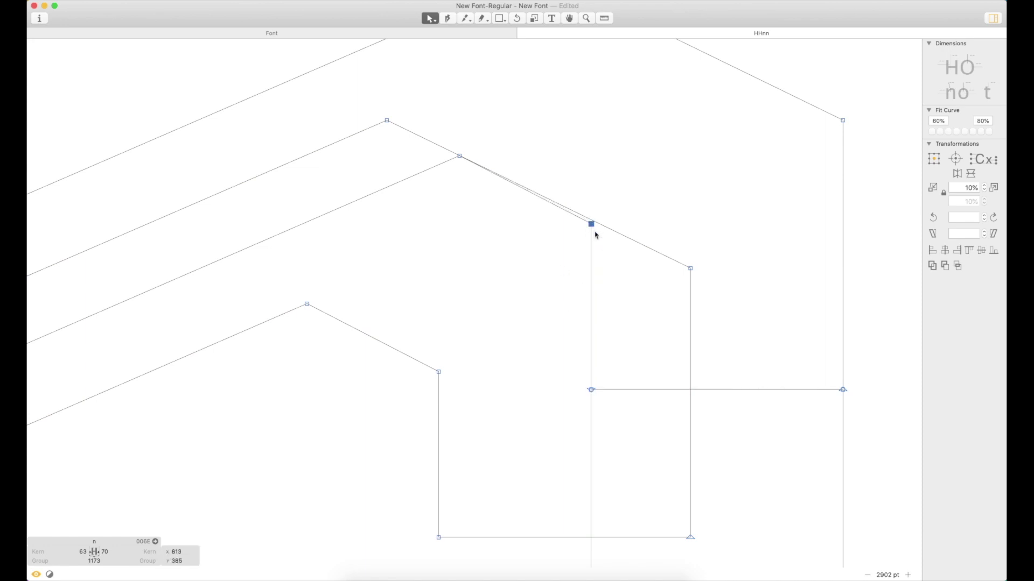
pyautogui.click(559, 284)
pyautogui.doubleClick(639, 245)
pyautogui.press('Delete')
pyautogui.scroll(-10, 640, 250)
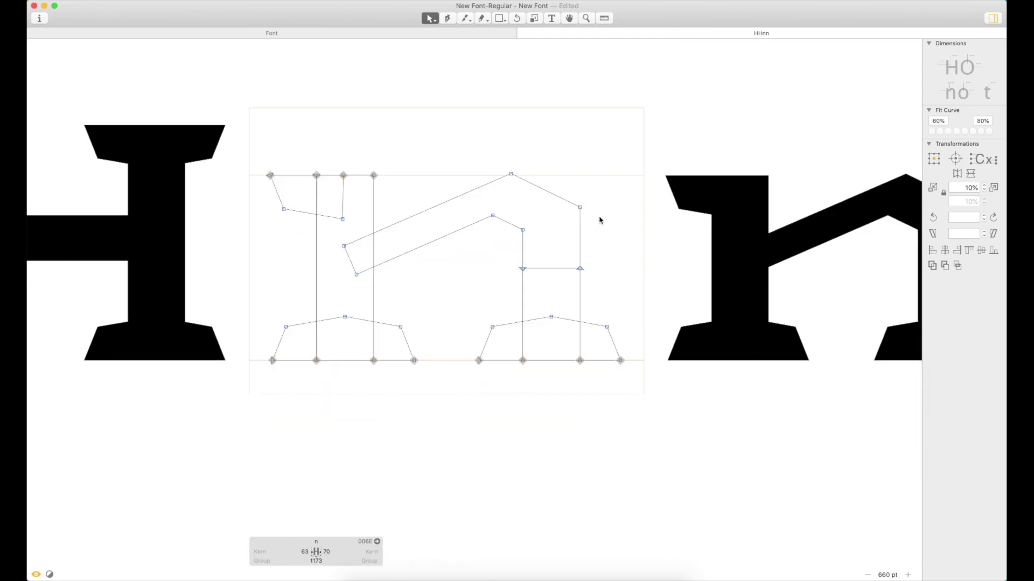
# Step: Place a duplicate of the arch straight below the original, with its outer slope along the original's inner slope, to compare their angles
pyautogui.doubleClick(436, 214)
pyautogui.press('super+d')
pyautogui.hotkey('shift', 'Down')
pyautogui.hotkey('shift', 'Down')
pyautogui.hotkey('shift', 'Down')
pyautogui.hotkey('shift', 'Down')
pyautogui.hotkey('shift', 'Down')
pyautogui.hotkey('shift', 'Down')
pyautogui.hotkey('shift', 'Down')
pyautogui.hotkey('shift', 'Down')
pyautogui.hotkey('shift', 'Down')
pyautogui.hotkey('shift', 'Down')
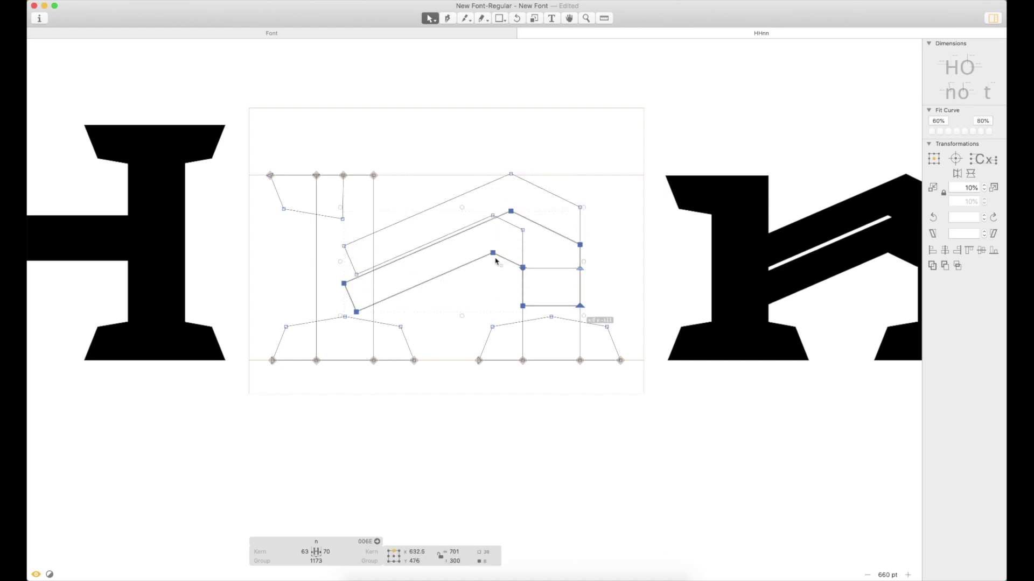
pyautogui.press('v')
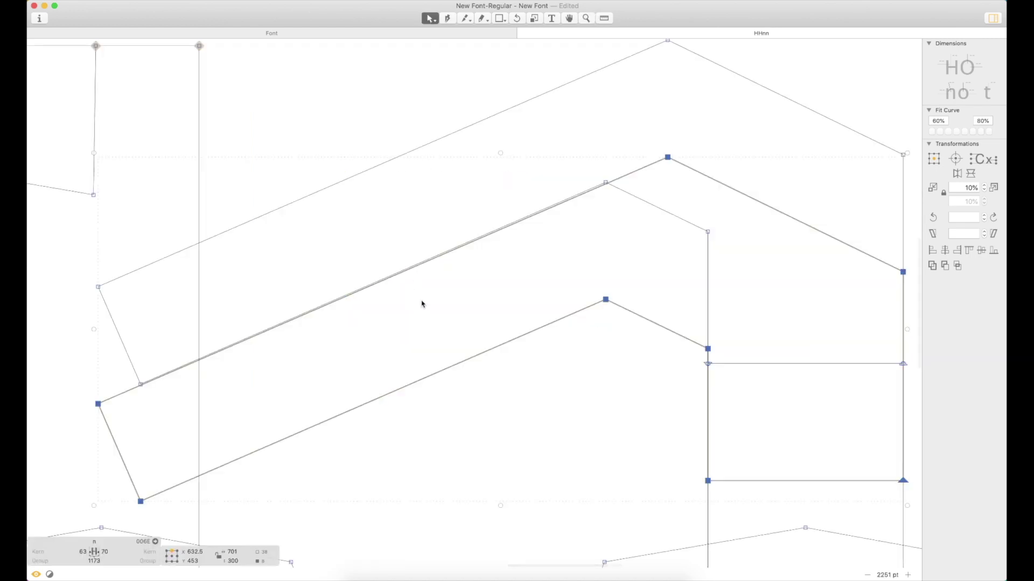
pyautogui.press('Up')
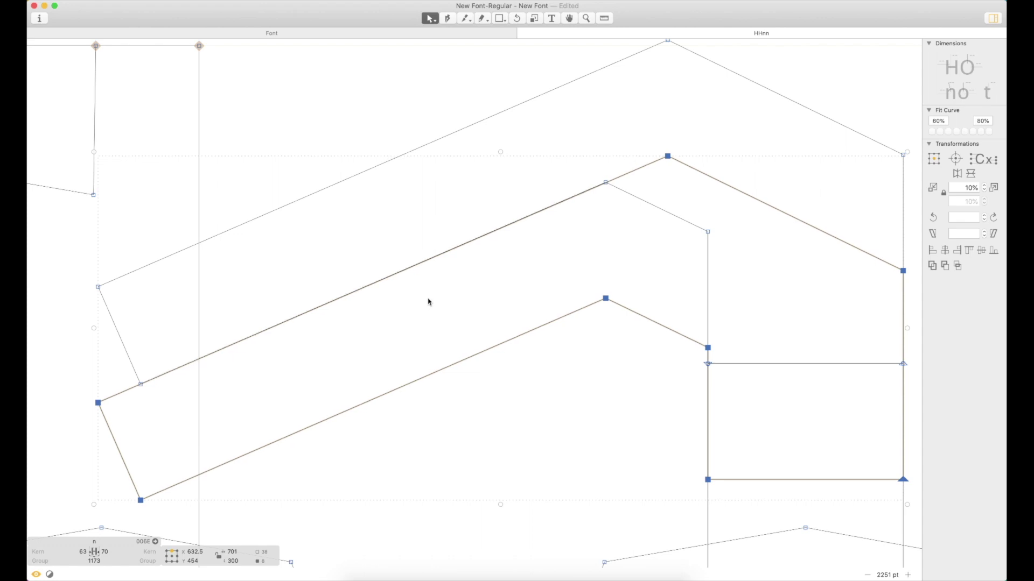
# Step: Delete the duplicate arch below the original
pyautogui.click(701, 173)
pyautogui.doubleClick(701, 174)
pyautogui.press('Delete')
pyautogui.press('super+0')
pyautogui.press('super+minus')
pyautogui.scroll(-2, 540, 226)
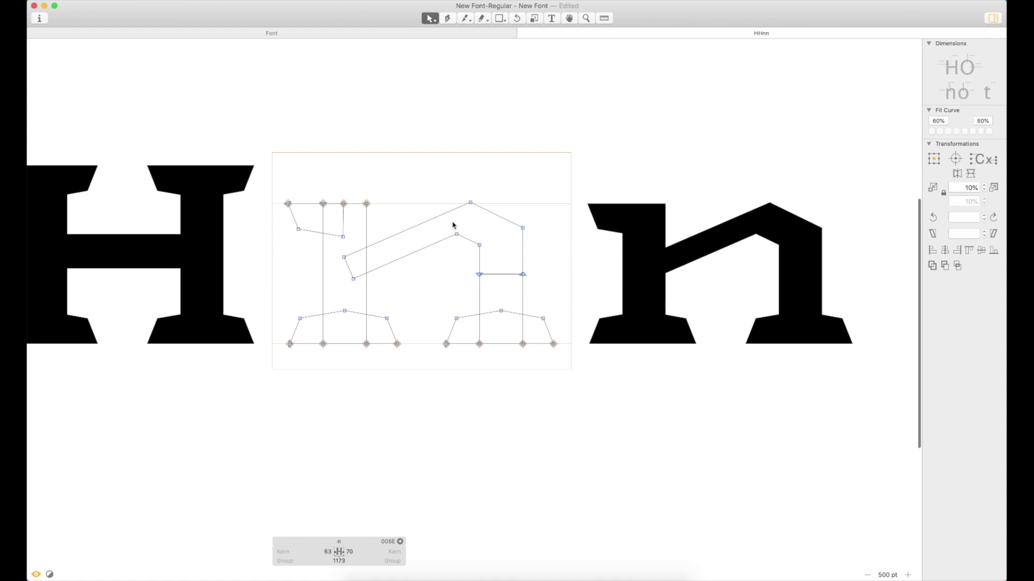
pyautogui.moveTo(480, 186); pyautogui.dragTo(427, 232)
pyautogui.moveTo(483, 174); pyautogui.dragTo(442, 248)
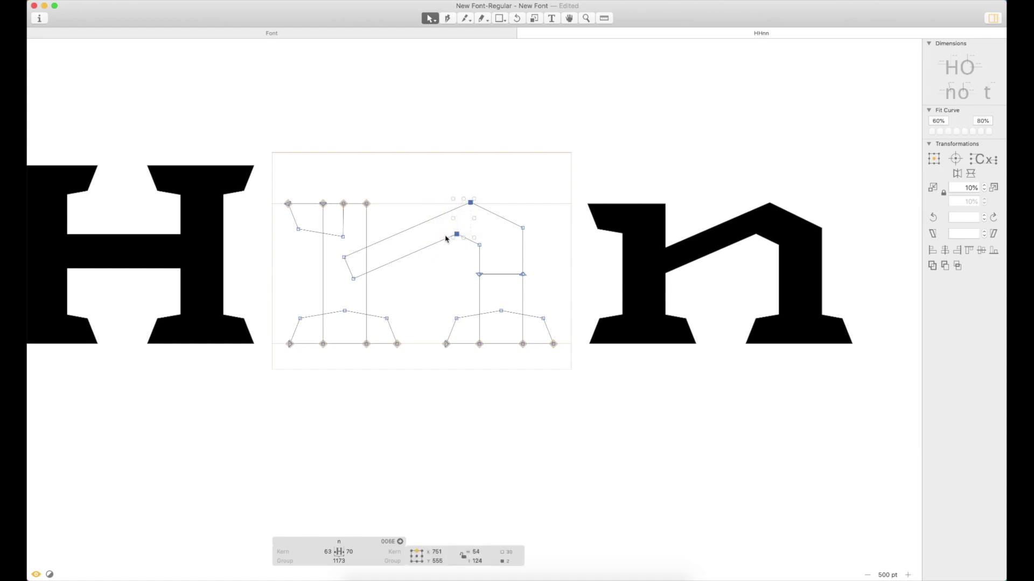
pyautogui.click(480, 191)
pyautogui.moveTo(480, 191); pyautogui.dragTo(430, 236)
pyautogui.click(482, 179)
pyautogui.press('cmd+z')
# Step: Raise the whole arch of the n so that its peak overshoots the x-height at y 572
pyautogui.click(433, 289)
pyautogui.moveTo(430, 290); pyautogui.dragTo(500, 273)
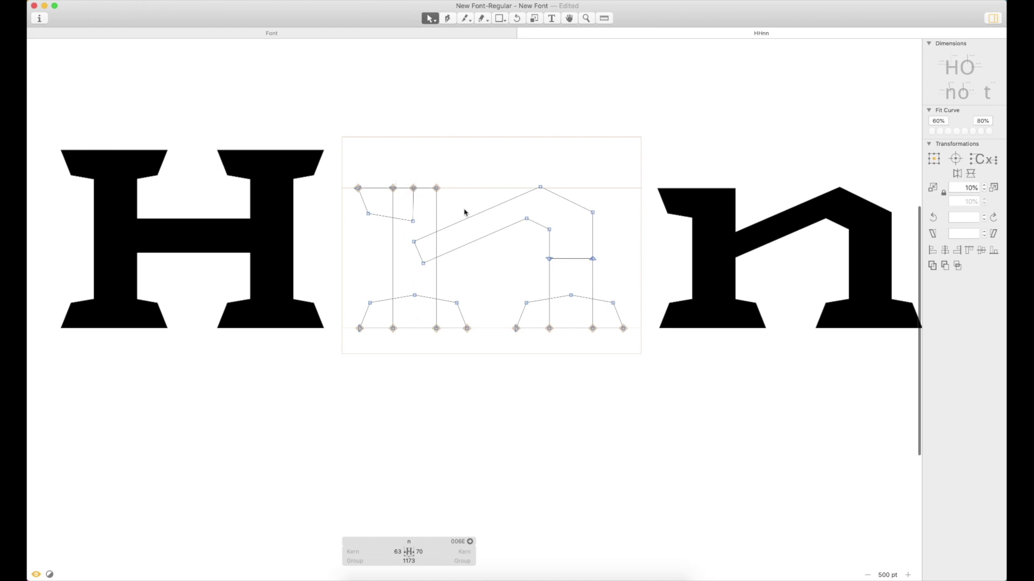
pyautogui.click(510, 210)
pyautogui.click(629, 245)
pyautogui.click(507, 211)
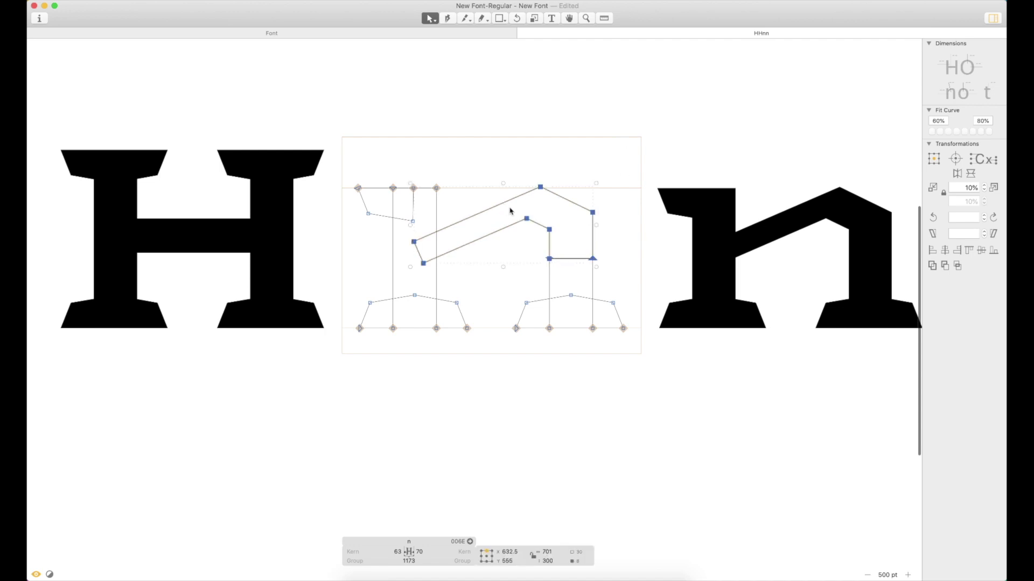
pyautogui.press('Down')
pyautogui.press('Down')
pyautogui.press('Down')
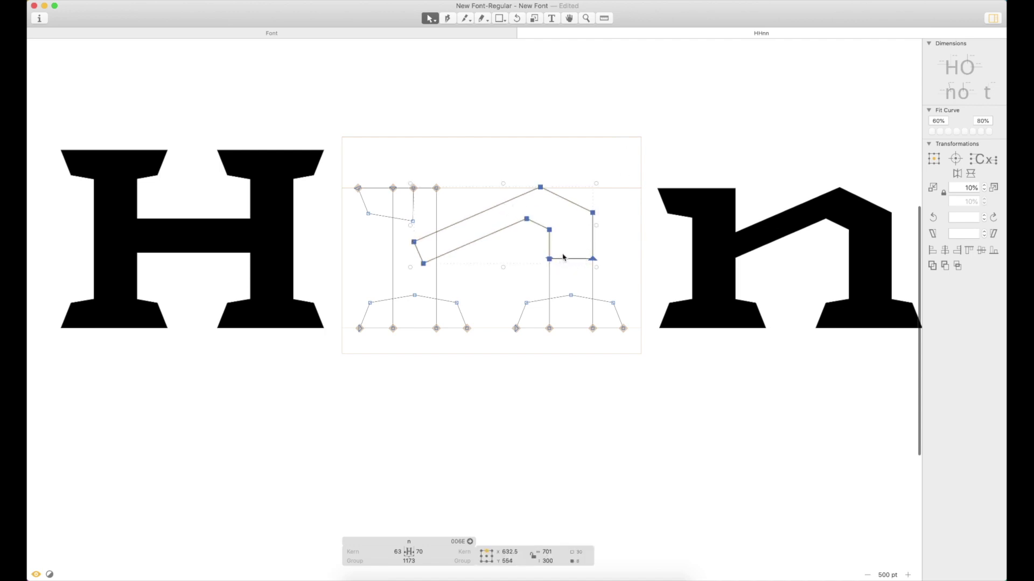
pyautogui.hotkey('shift', 'Up')
pyautogui.hotkey('shift', 'Up')
pyautogui.hotkey('shift', 'Up')
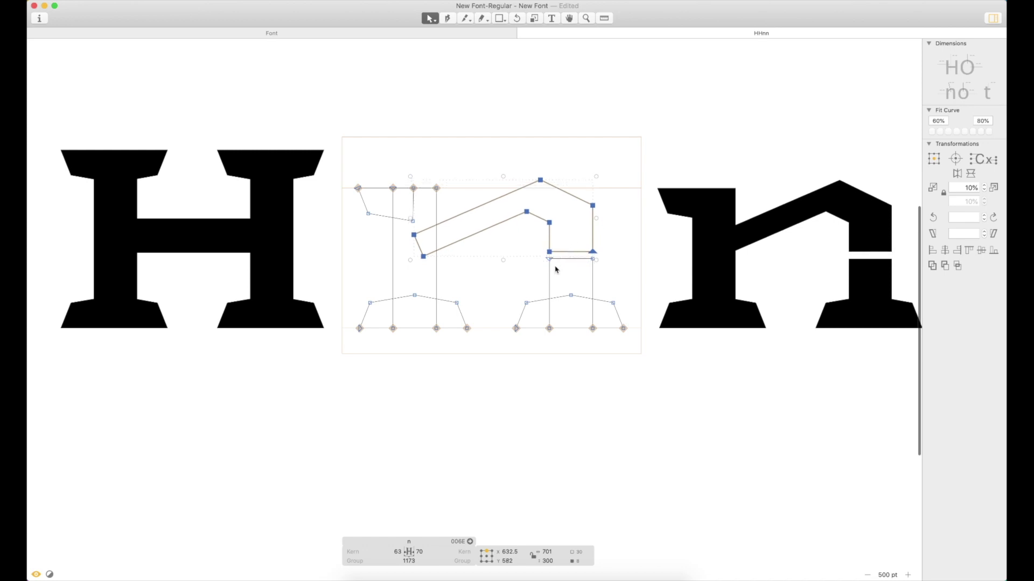
pyautogui.hotkey('shift', 'Down')
# Step: Lower the arch's two end points back onto the top corners of the right stem
pyautogui.moveTo(532, 245); pyautogui.dragTo(618, 261)
pyautogui.hotkey('shift', 'Down')
pyautogui.hotkey('shift', 'Down')
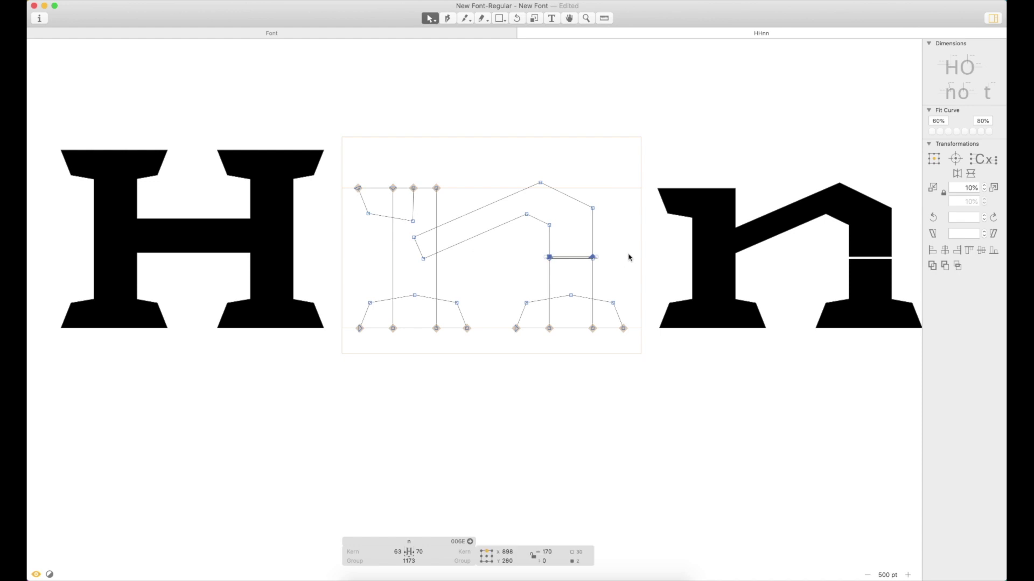
pyautogui.click(627, 257)
pyautogui.press('space')
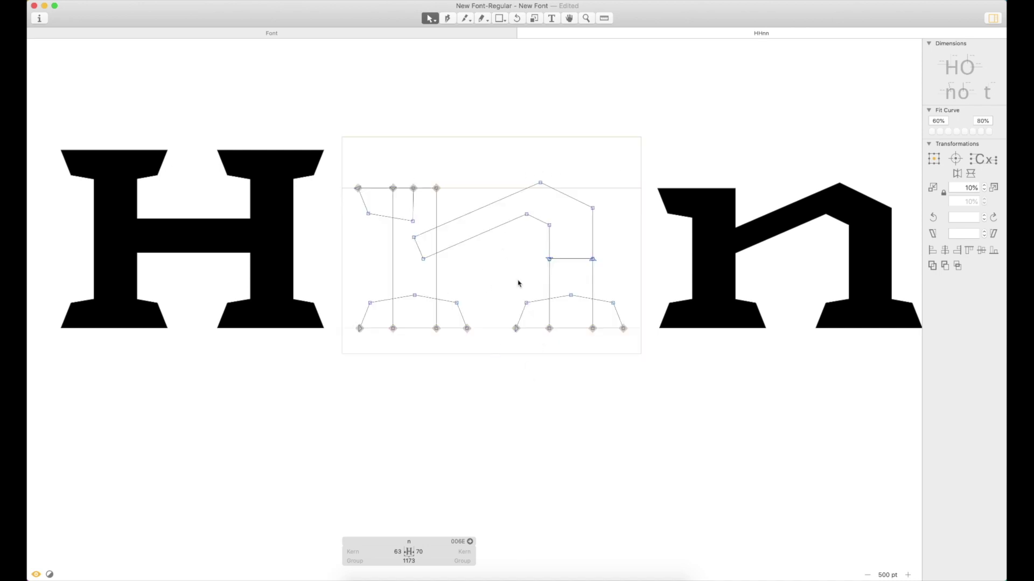
# Step: Lower the arch's outer and inner right shoulder corners by 50 units
pyautogui.moveTo(601, 196); pyautogui.dragTo(546, 235)
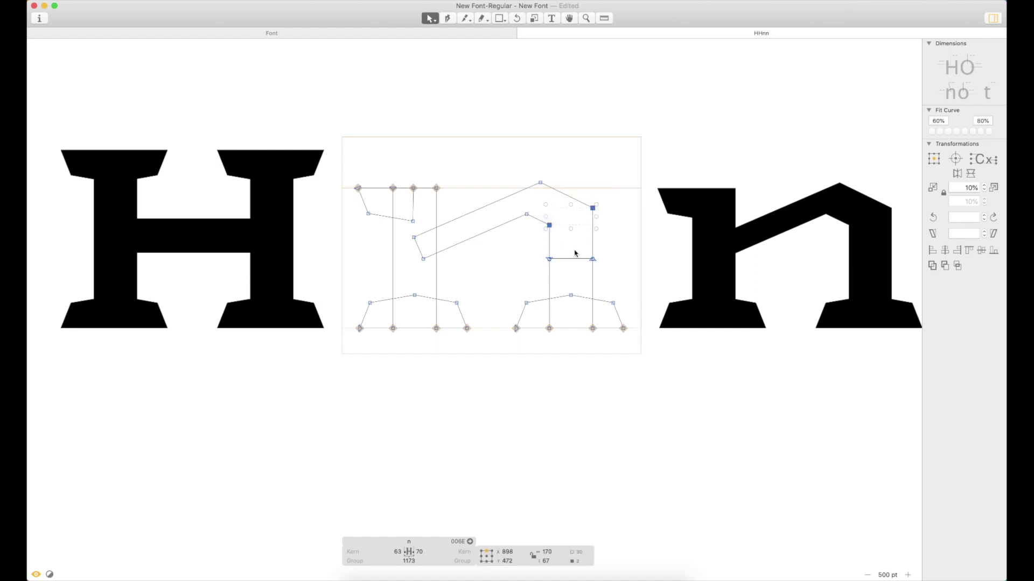
pyautogui.hotkey('shift', 'Down')
pyautogui.hotkey('shift', 'Down')
pyautogui.hotkey('shift', 'Down')
pyautogui.hotkey('shift', 'Down')
pyautogui.hotkey('shift', 'Down')
# Step: Shift the arch's outer and inner peak points 70 units left, centring the pair at x 681
pyautogui.moveTo(548, 166); pyautogui.dragTo(527, 223)
pyautogui.hotkey('shift', 'Left')
pyautogui.hotkey('shift', 'Left')
pyautogui.hotkey('shift', 'Left')
pyautogui.hotkey('shift', 'Left')
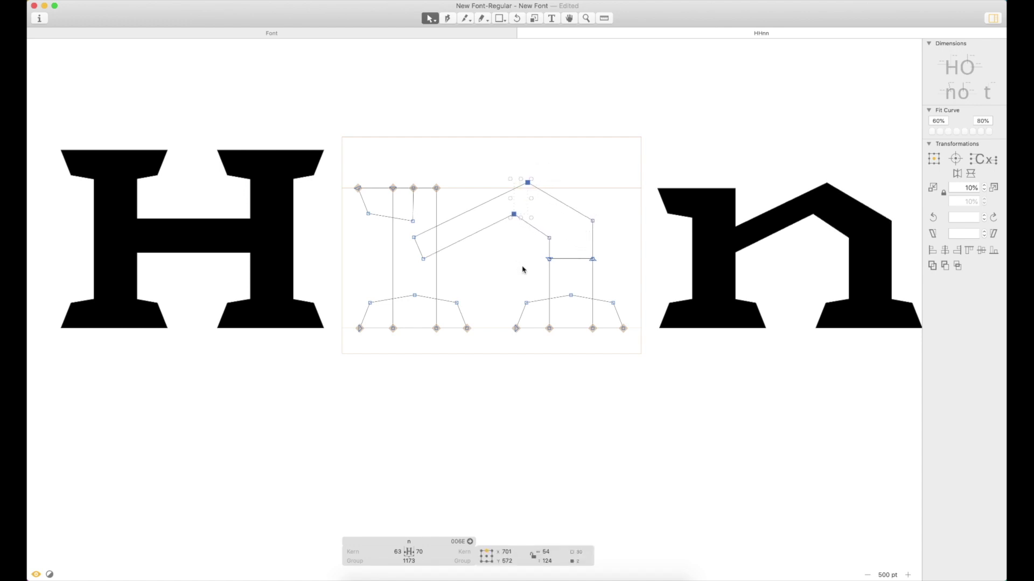
pyautogui.hotkey('shift', 'Left')
pyautogui.hotkey('shift', 'Left')
pyautogui.hotkey('shift', 'Left')
pyautogui.hotkey('shift', 'Left')
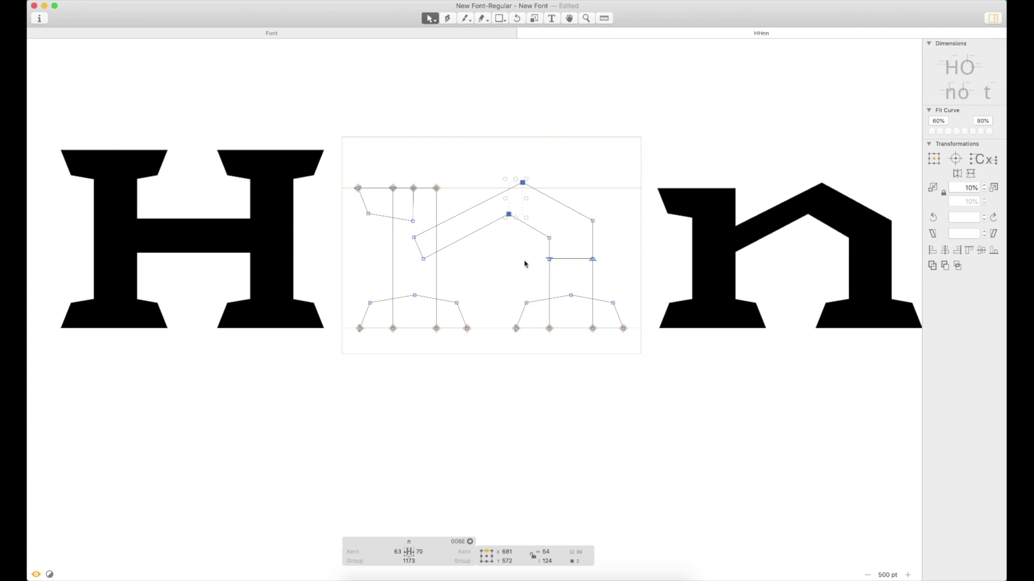
# Step: Lower the arch's two right shoulder corners by a further 30 units
pyautogui.moveTo(607, 196); pyautogui.dragTo(545, 243)
pyautogui.hotkey('shift', 'Down')
pyautogui.hotkey('shift', 'Down')
pyautogui.hotkey('shift', 'Down')
pyautogui.click(505, 269)
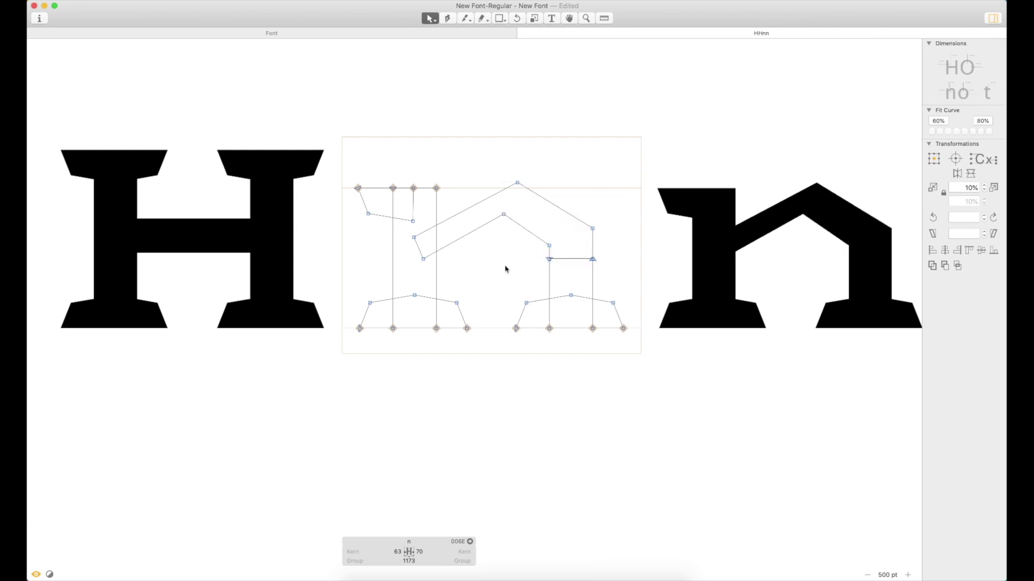
# Step: Shift the arch's outer and inner peak points 30 units right
pyautogui.moveTo(533, 159); pyautogui.dragTo(501, 248)
pyautogui.hotkey('shift', 'Right')
pyautogui.hotkey('shift', 'Right')
pyautogui.hotkey('shift', 'Right')
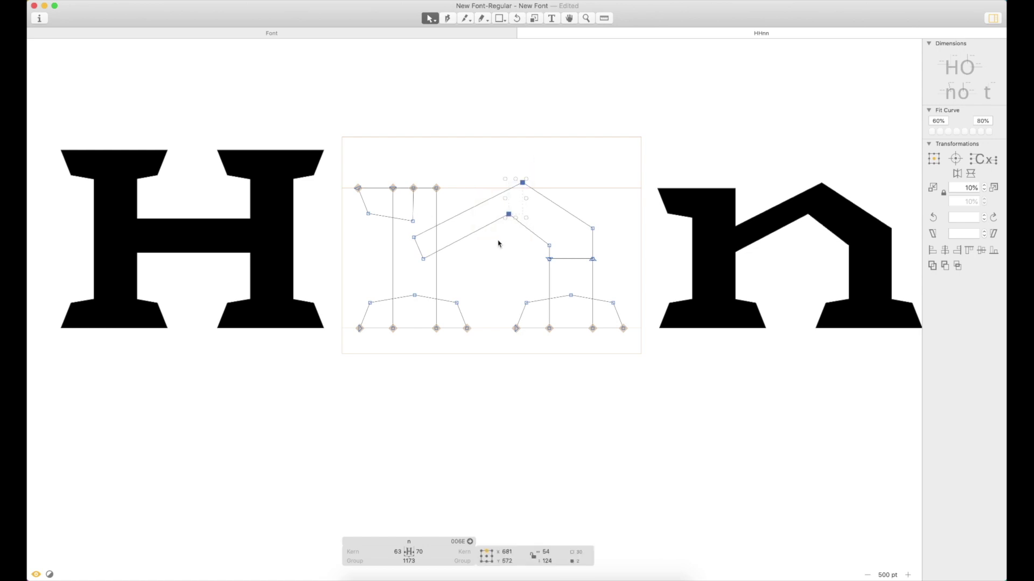
# Step: Lower the arch's inner peak corner to y 430 to thicken the arch at its top
pyautogui.click(512, 215)
pyautogui.press('Up')
pyautogui.press('Up')
pyautogui.press('Up')
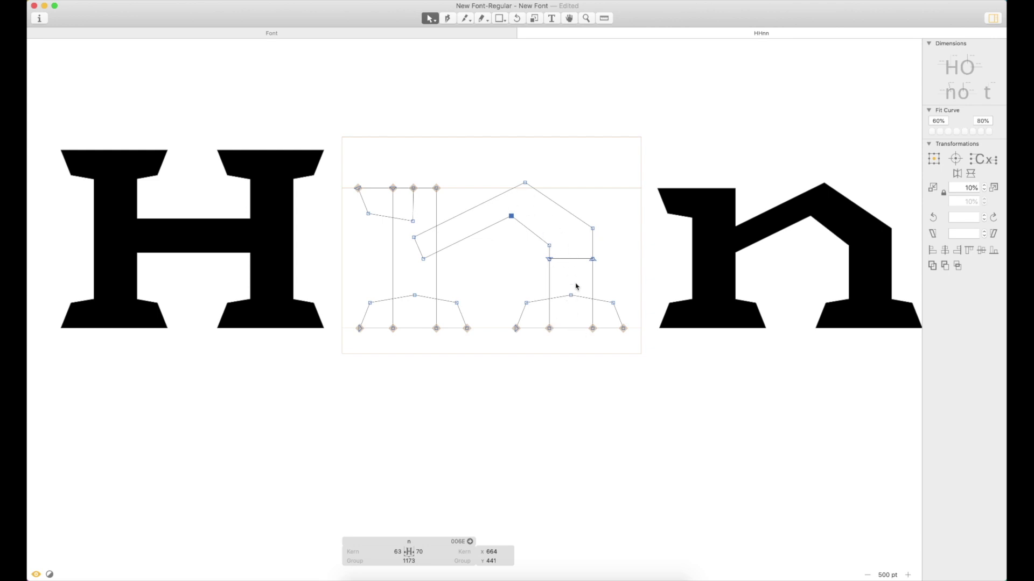
pyautogui.click(512, 255)
pyautogui.click(512, 217)
pyautogui.hotkey('shift', 'Down')
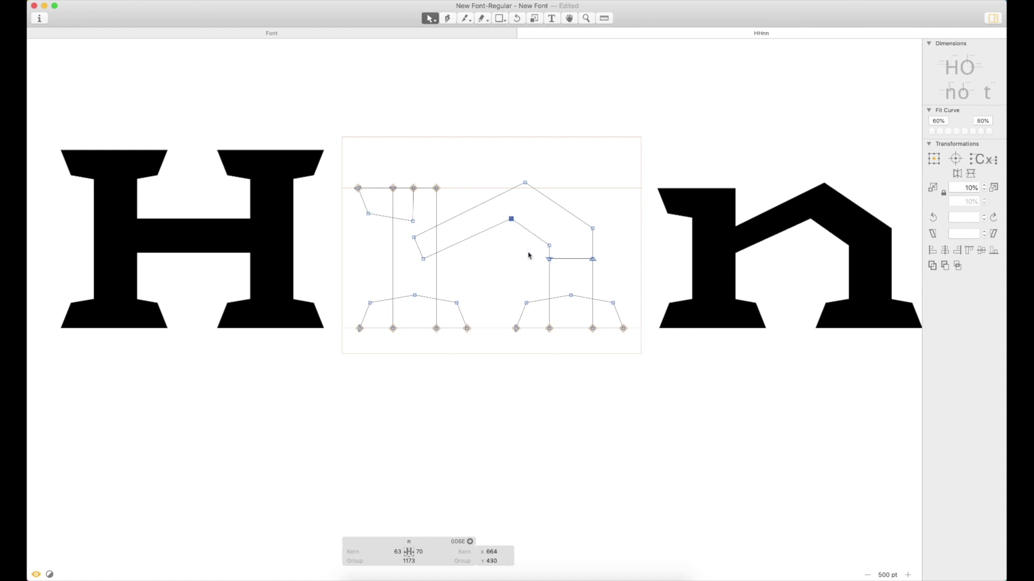
# Step: Place a duplicate of the arch down and left, with its outer right slope along the original's inner right slope, to compare their angles
pyautogui.doubleClick(571, 216)
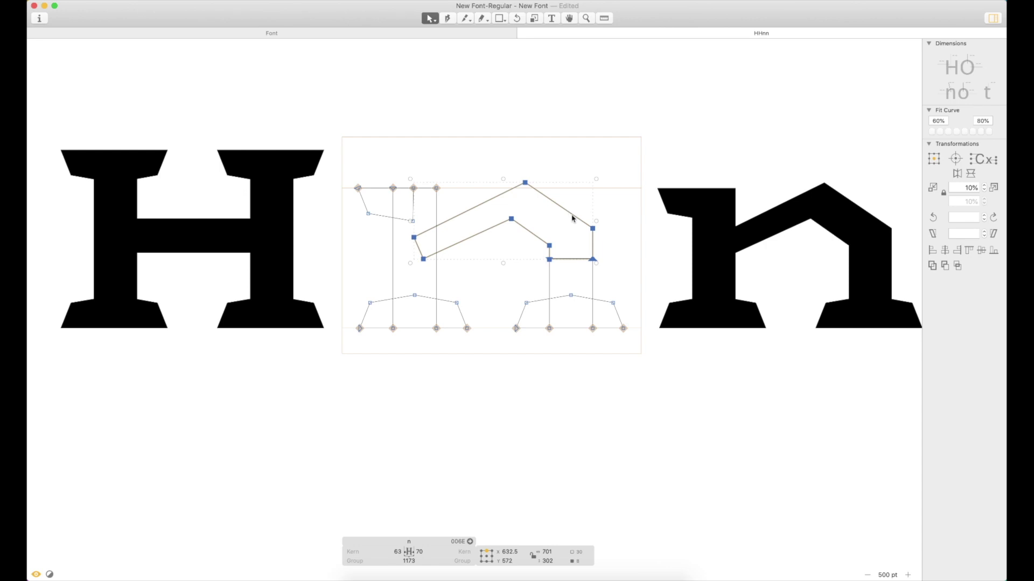
pyautogui.moveTo(570, 216); pyautogui.dragTo(530, 245)
pyautogui.press('z')
pyautogui.moveTo(457, 196); pyautogui.dragTo(584, 300)
pyautogui.press('Up')
pyautogui.press('Up')
pyautogui.press('Up')
pyautogui.press('Up')
pyautogui.press('Up')
pyautogui.press('Up')
pyautogui.press('Up')
pyautogui.press('Up')
pyautogui.press('Up')
pyautogui.press('Up')
pyautogui.press('Up')
pyautogui.press('Up')
pyautogui.press('Up')
pyautogui.press('Up')
pyautogui.press('Up')
pyautogui.press('Up')
pyautogui.press('Up')
pyautogui.press('Up')
pyautogui.press('Up')
pyautogui.press('Up')
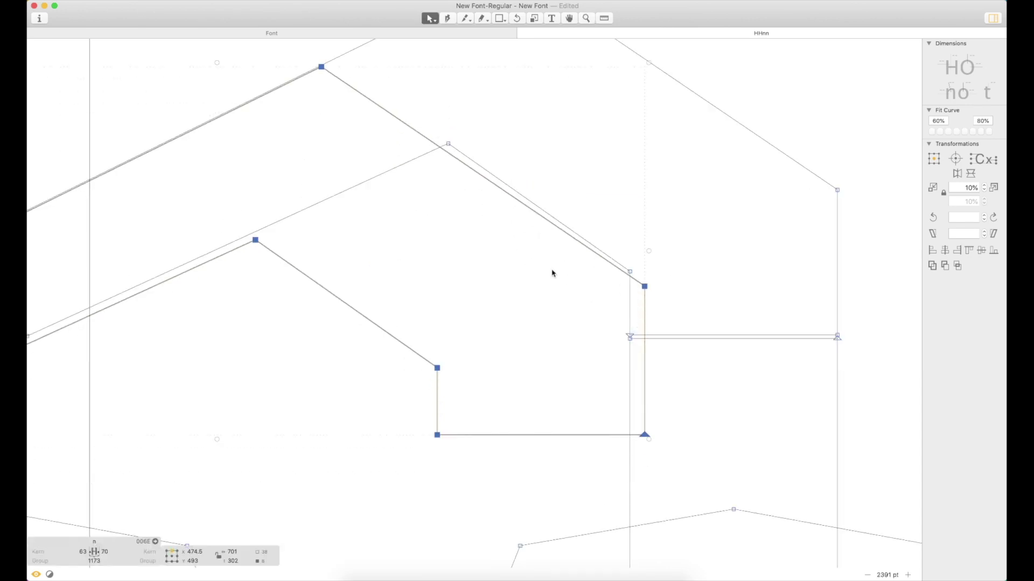
pyautogui.press('Down')
pyautogui.press('Down')
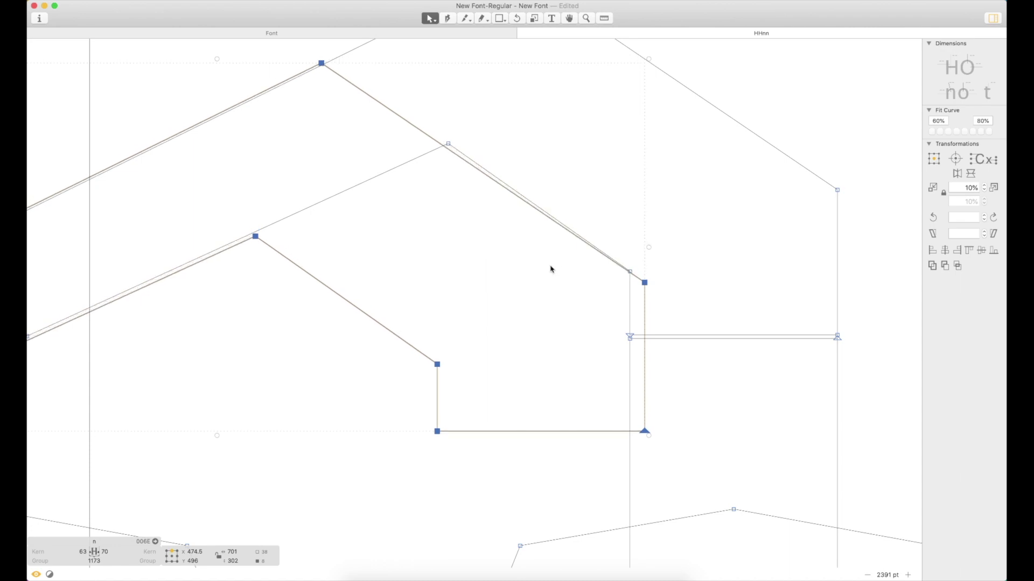
pyautogui.click(540, 274)
# Step: Lower the original arch's inner peak corner to y 426 to match the duplicate's slope, and delete the duplicate arch
pyautogui.click(448, 145)
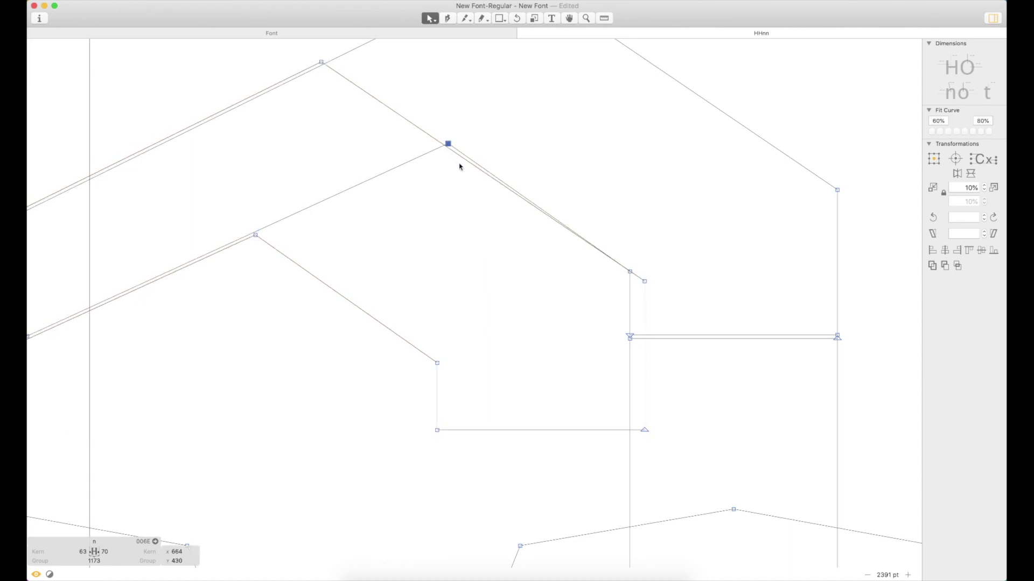
pyautogui.press('Down')
pyautogui.press('Down')
pyautogui.click(470, 209)
pyautogui.press('super+minus')
pyautogui.press('super+minus')
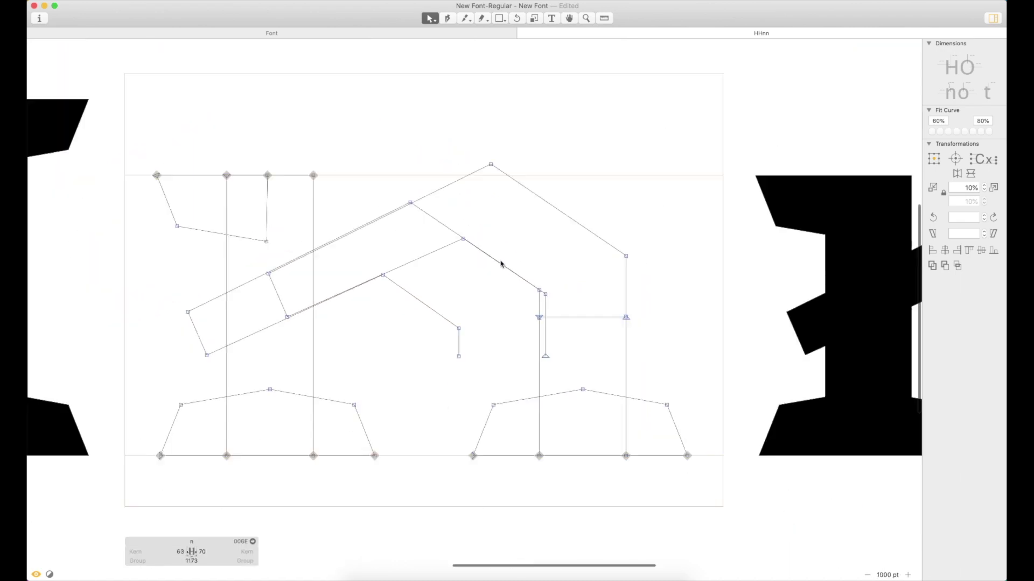
pyautogui.press('super+minus')
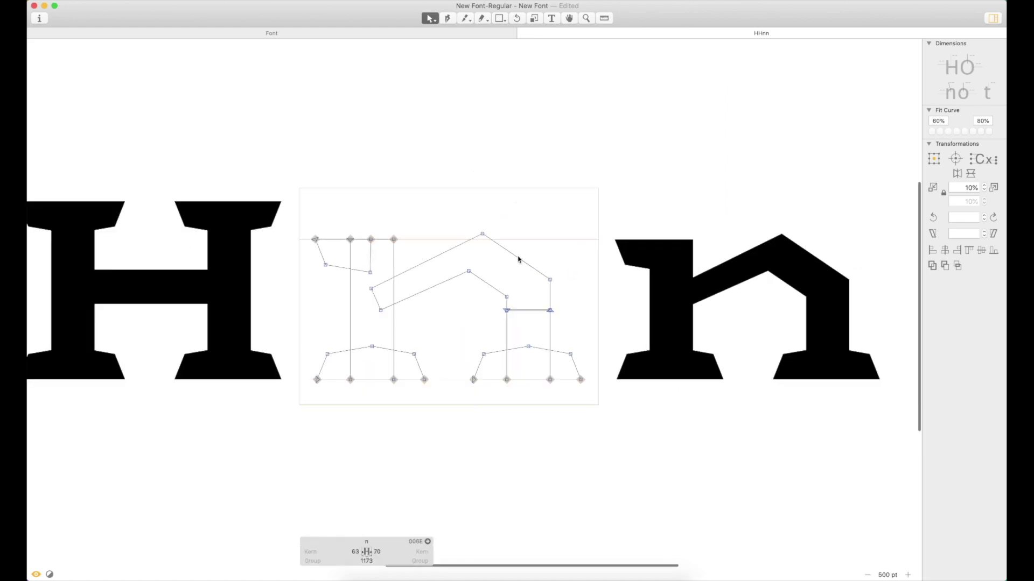
pyautogui.press('space')
pyautogui.moveTo(498, 266); pyautogui.dragTo(533, 256)
pyautogui.press('z')
pyautogui.moveTo(604, 155); pyautogui.dragTo(408, 342)
pyautogui.press('super+minus')
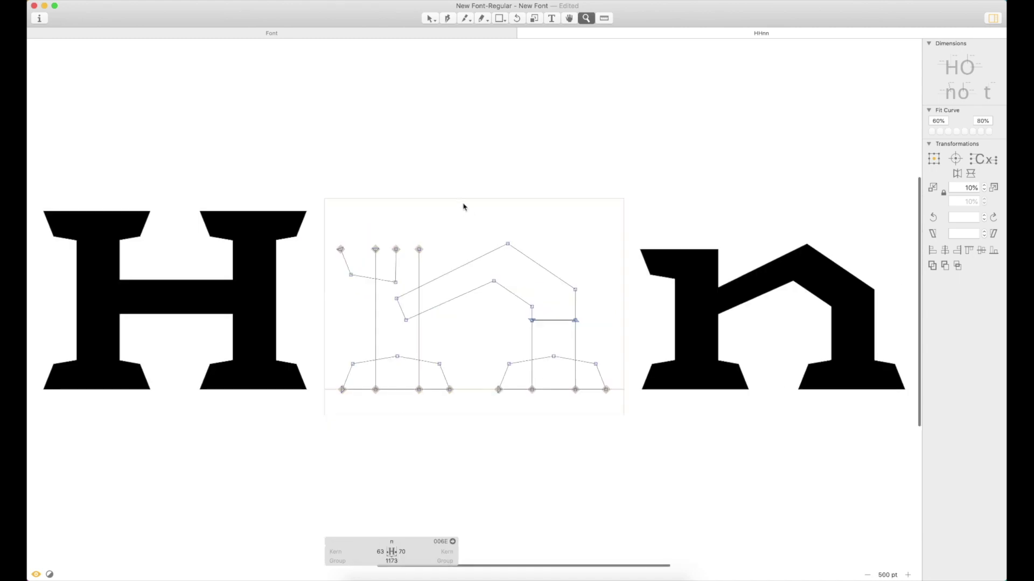
pyautogui.press('v')
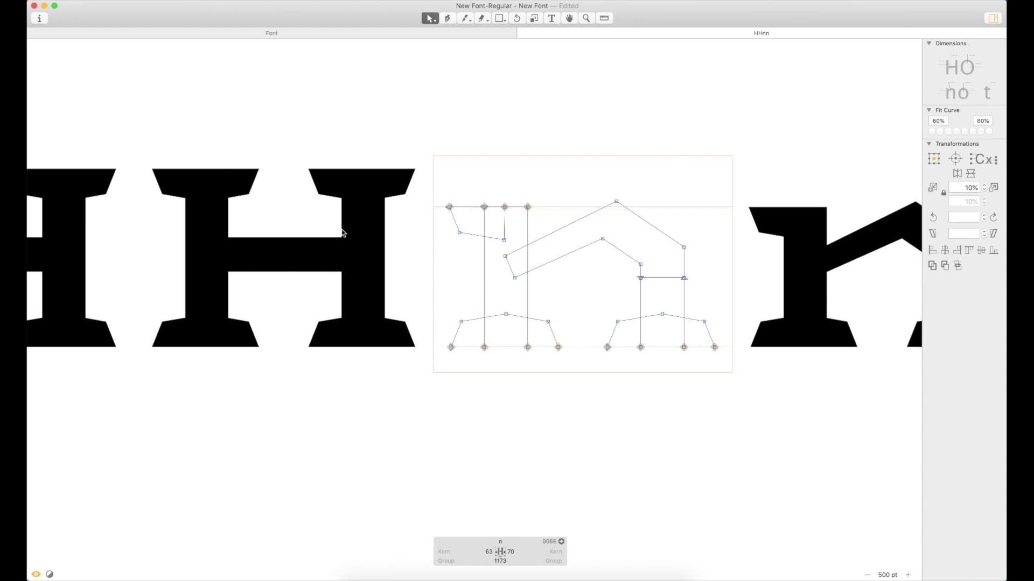
# Step: Thin the crossbar of the second H by lowering its top edge 10 units to y 421
pyautogui.doubleClick(312, 258)
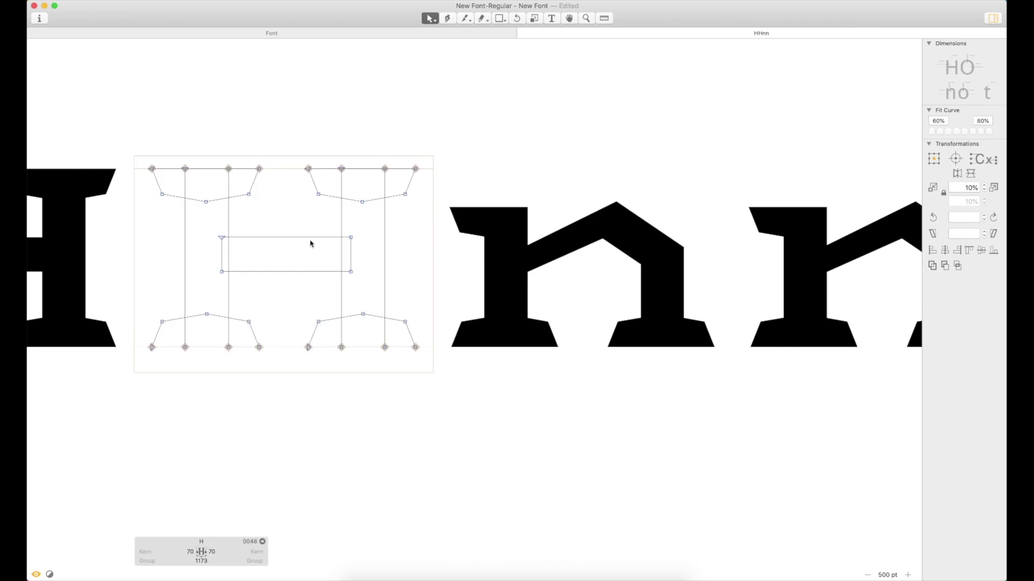
pyautogui.moveTo(357, 231); pyautogui.dragTo(346, 248)
pyautogui.moveTo(209, 230); pyautogui.dragTo(234, 254)
pyautogui.hotkey('shift', 'Down')
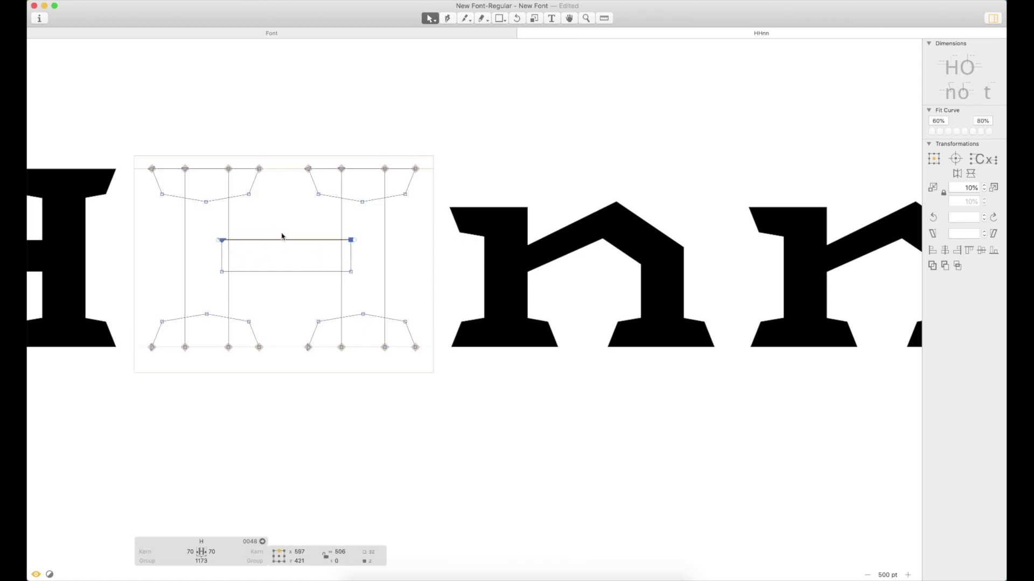
pyautogui.click(283, 230)
pyautogui.press('space')
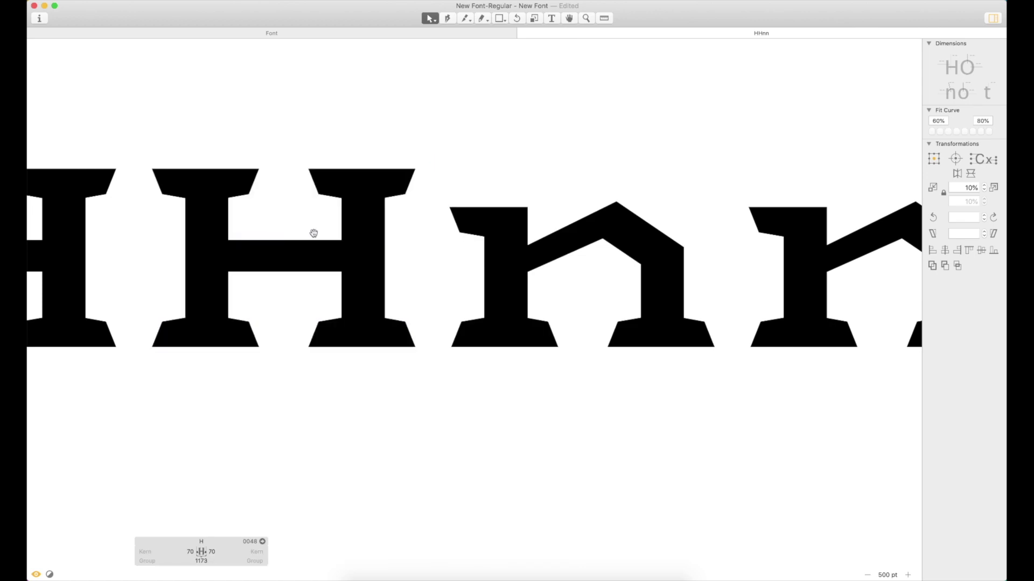
# Step: Lower the first n's arch corner at the lower edge inside the left stem by 10 units to thicken the joint
pyautogui.doubleClick(594, 259)
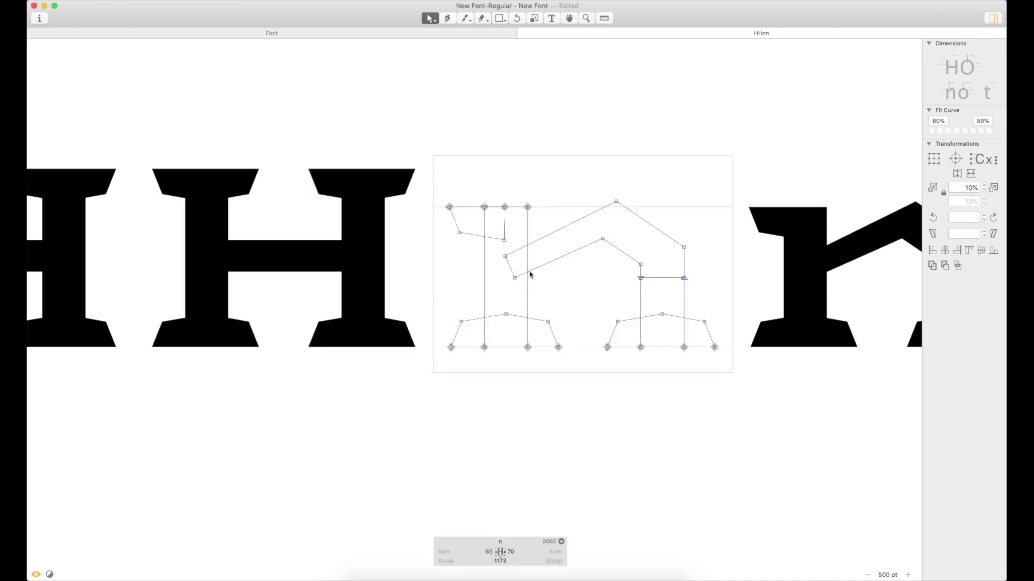
pyautogui.keyDown('super'); pyautogui.click(586, 293); pyautogui.keyUp('super')
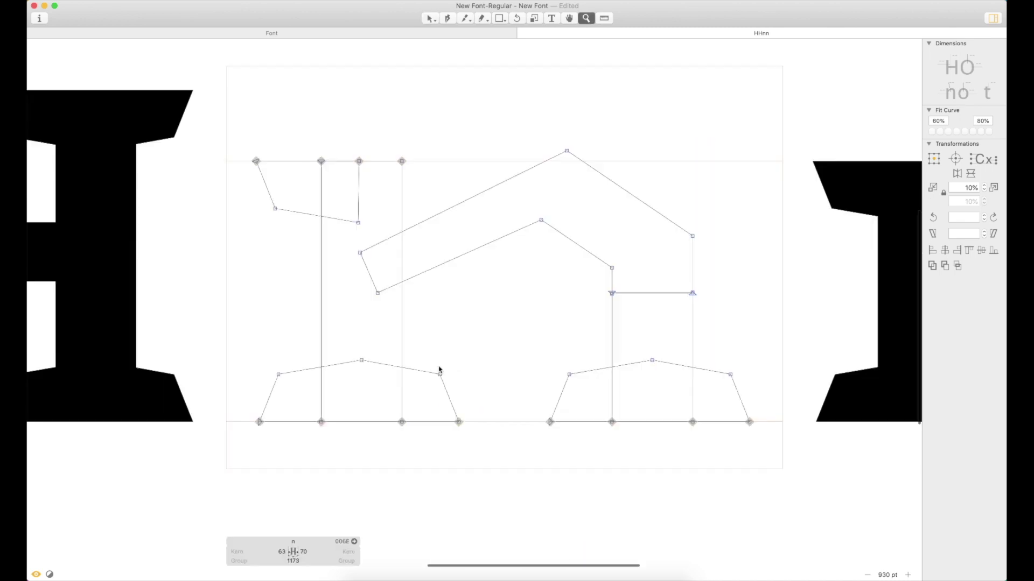
pyautogui.hscroll(-10, 325, 282)
pyautogui.hscroll(2, 697, 219)
pyautogui.click(581, 280)
pyautogui.click(576, 300)
pyautogui.click(579, 279)
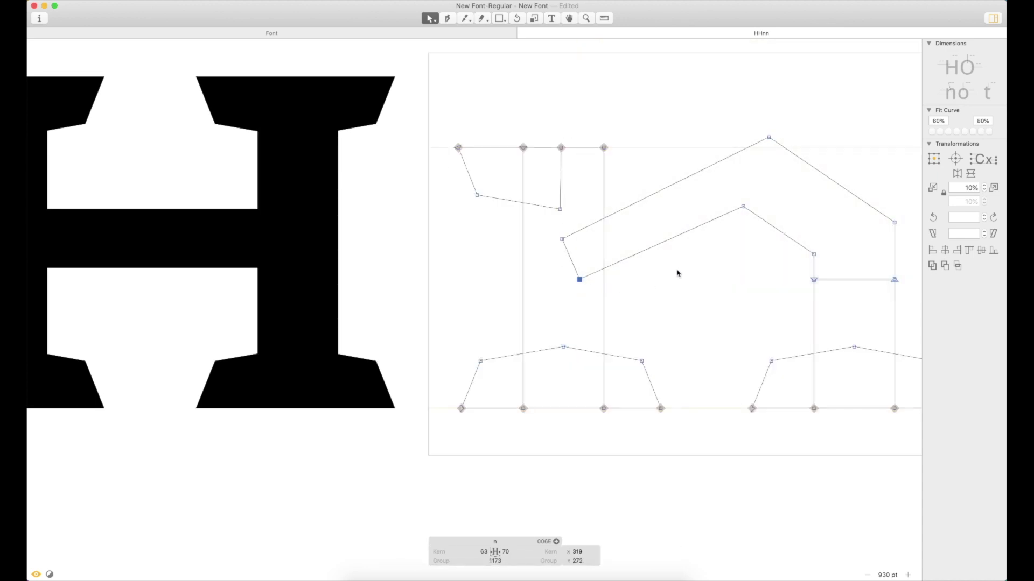
pyautogui.keyDown('shift'); pyautogui.click(744, 207); pyautogui.keyUp('shift')
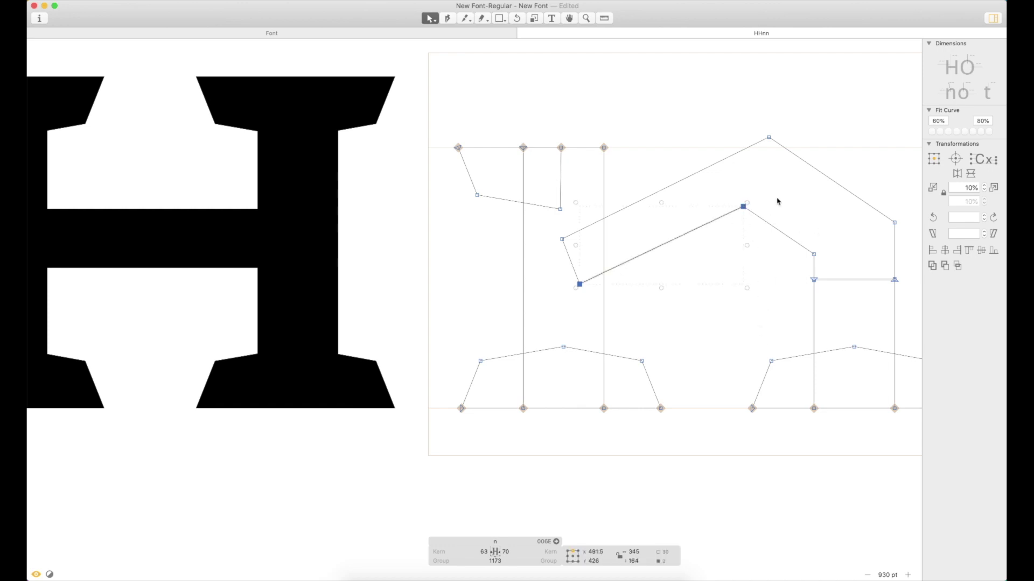
# Step: Open the corner at the inner peak of the first n's arch so its two inner slopes can be adjusted independently
pyautogui.click(773, 216)
pyautogui.click(738, 209)
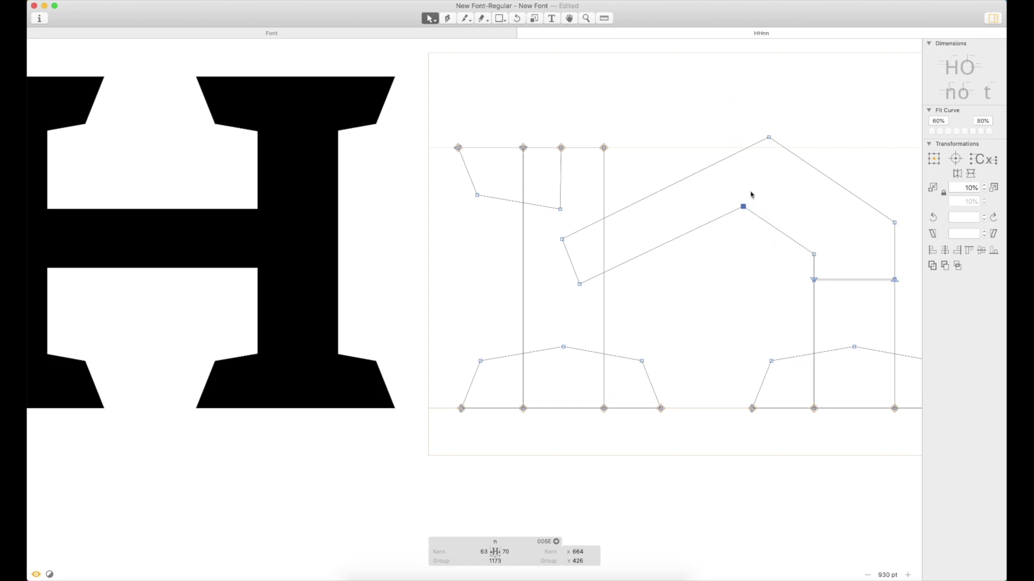
pyautogui.rightClick(743, 207)
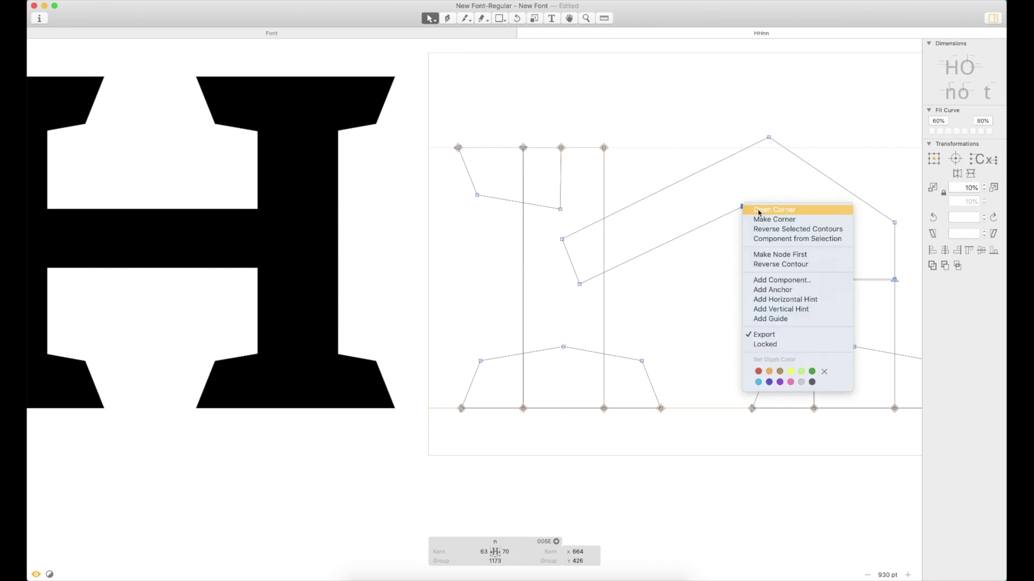
pyautogui.click(758, 211)
pyautogui.click(762, 198)
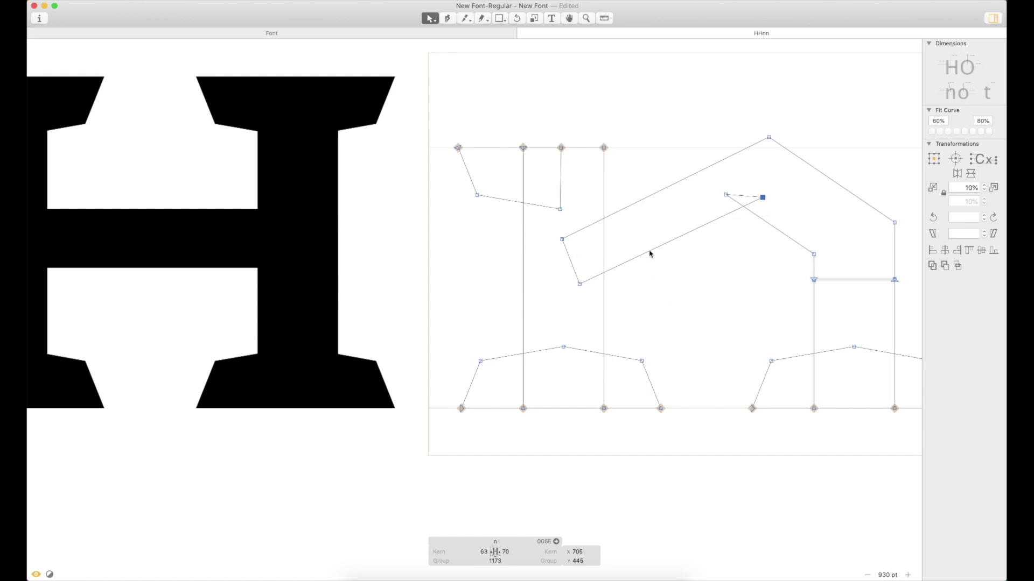
# Step: Place a duplicate of the arch directly below the original, with its outer left slope near the original's inner left slope, to compare their angles
pyautogui.doubleClick(675, 185)
pyautogui.moveTo(692, 182); pyautogui.dragTo(703, 234)
pyautogui.press('Down')
pyautogui.press('Down')
pyautogui.press('Down')
pyautogui.press('Down')
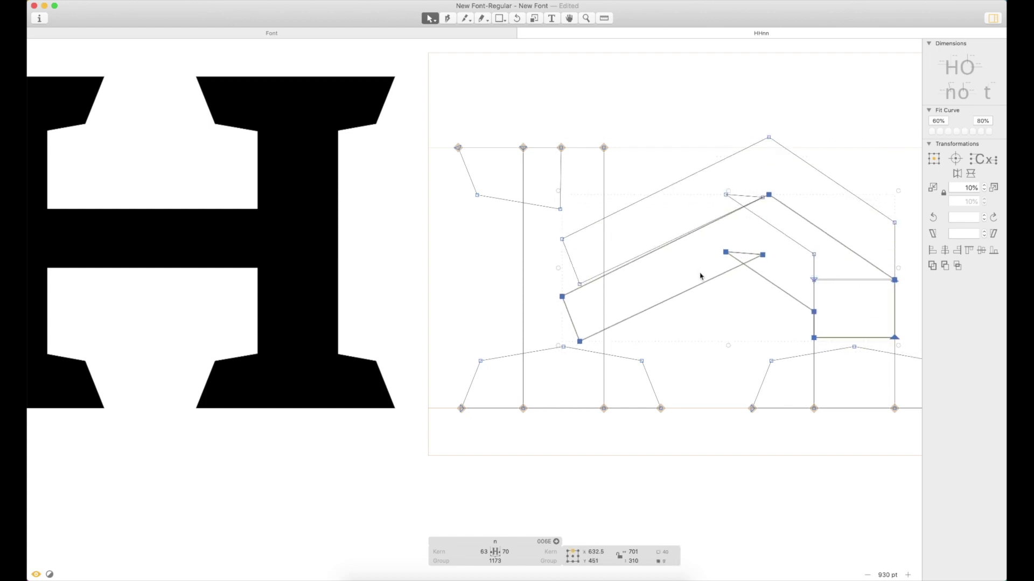
# Step: Lower the original arch's inner corner at the left stem slightly to match the duplicate's slope, and delete the duplicate arch
pyautogui.click(619, 288)
pyautogui.click(579, 284)
pyautogui.hotkey('shift', 'Down')
pyautogui.press('Up')
pyautogui.press('Up')
pyautogui.press('Up')
pyautogui.doubleClick(669, 300)
pyautogui.press('BackSpace')
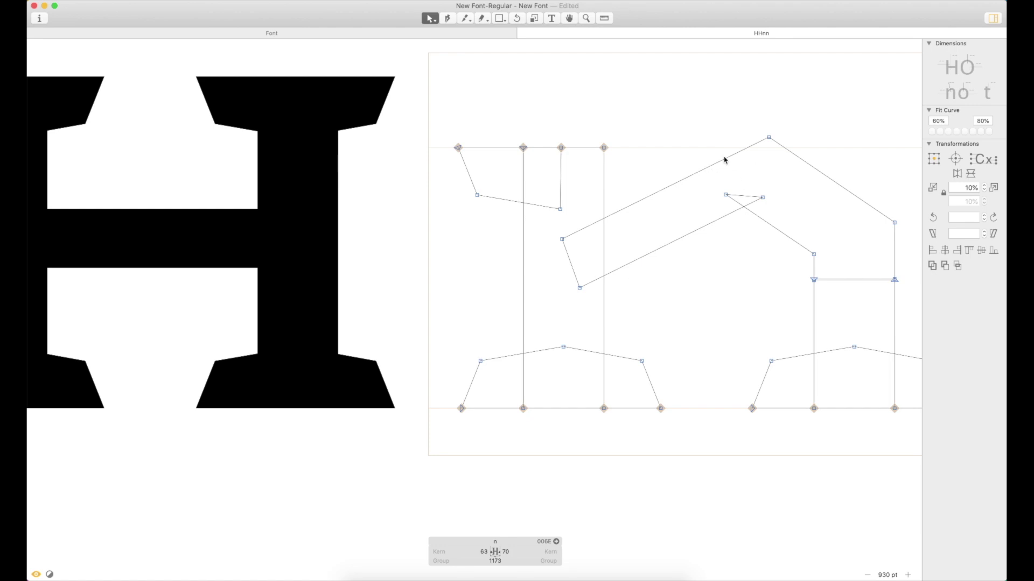
# Step: Thicken the arch by lowering both nodes of its inner left slope 5 units while previewing the filled letters
pyautogui.scroll(-6, 700, 267)
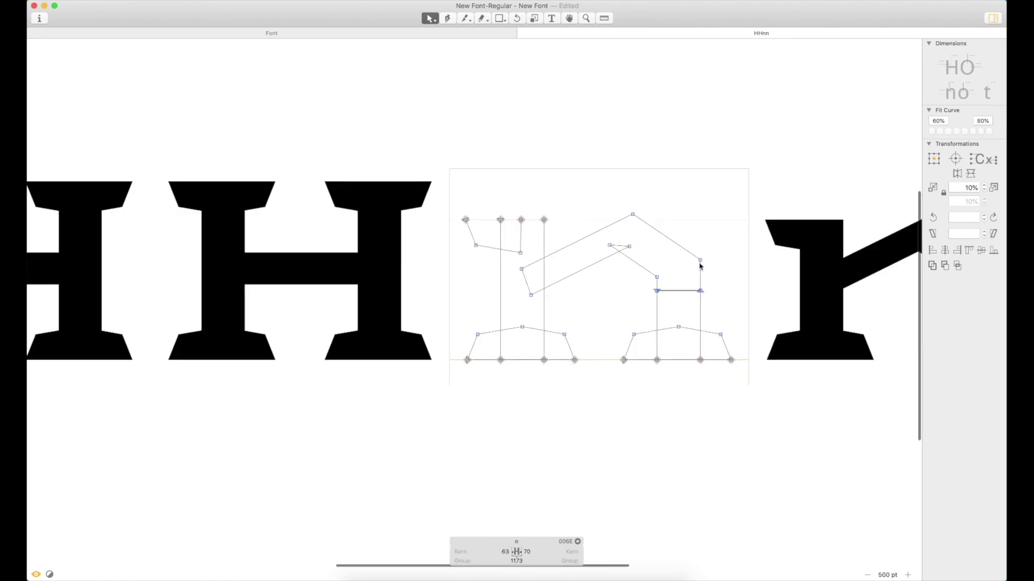
pyautogui.scroll(3, 656, 271)
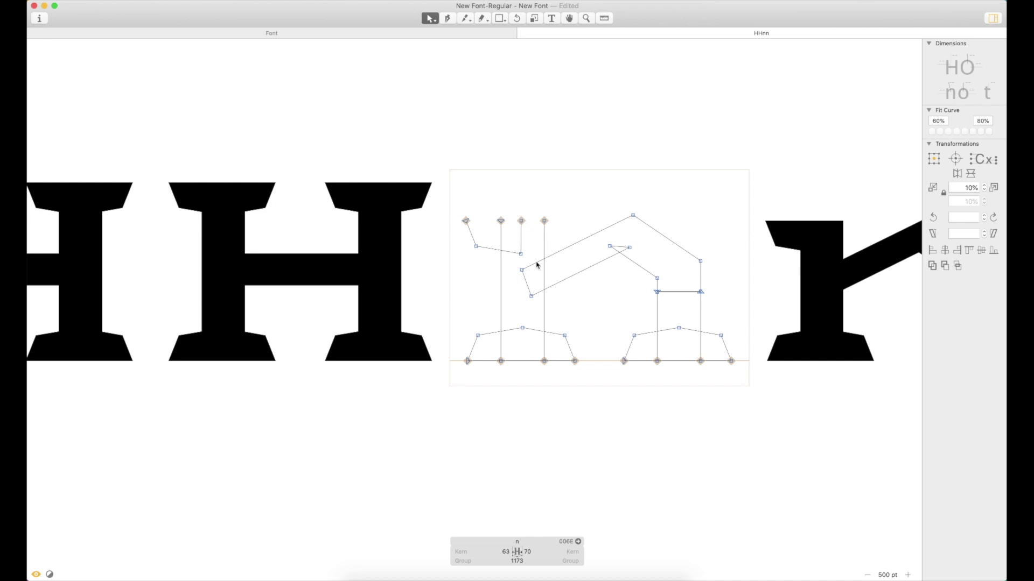
pyautogui.doubleClick(608, 232)
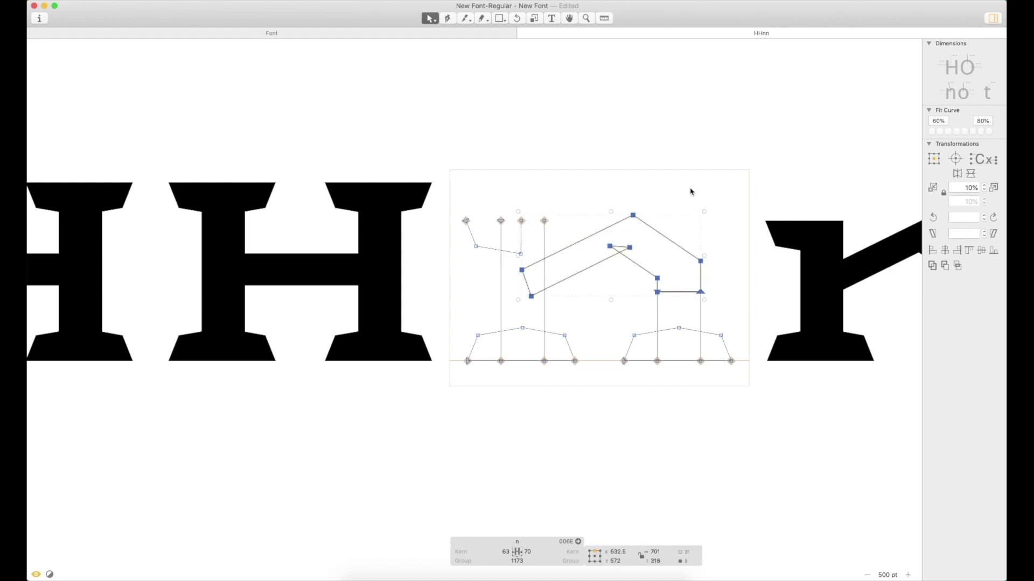
pyautogui.click(606, 294)
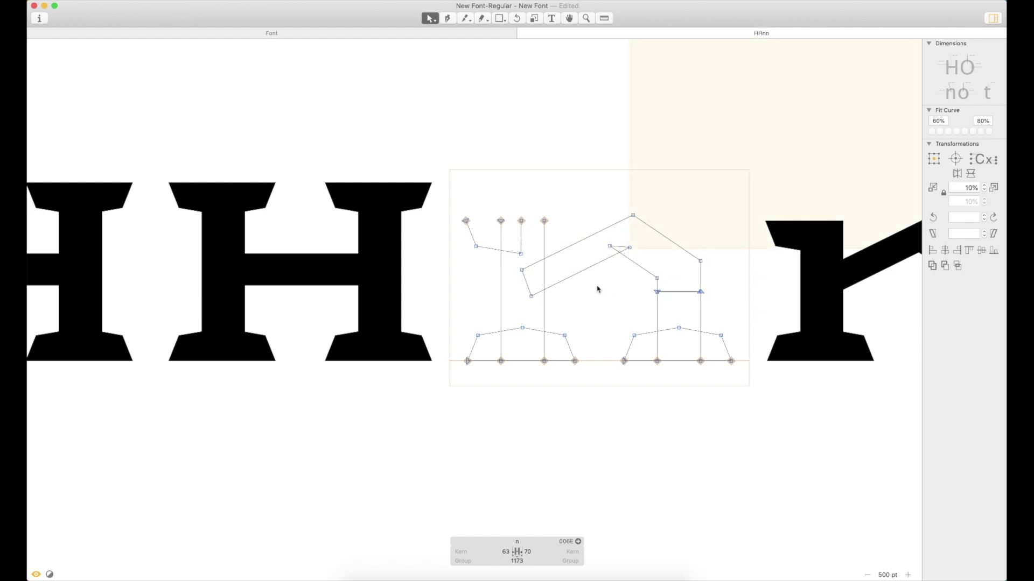
pyautogui.click(629, 248)
pyautogui.keyDown('shift'); pyautogui.click(532, 296); pyautogui.keyUp('shift')
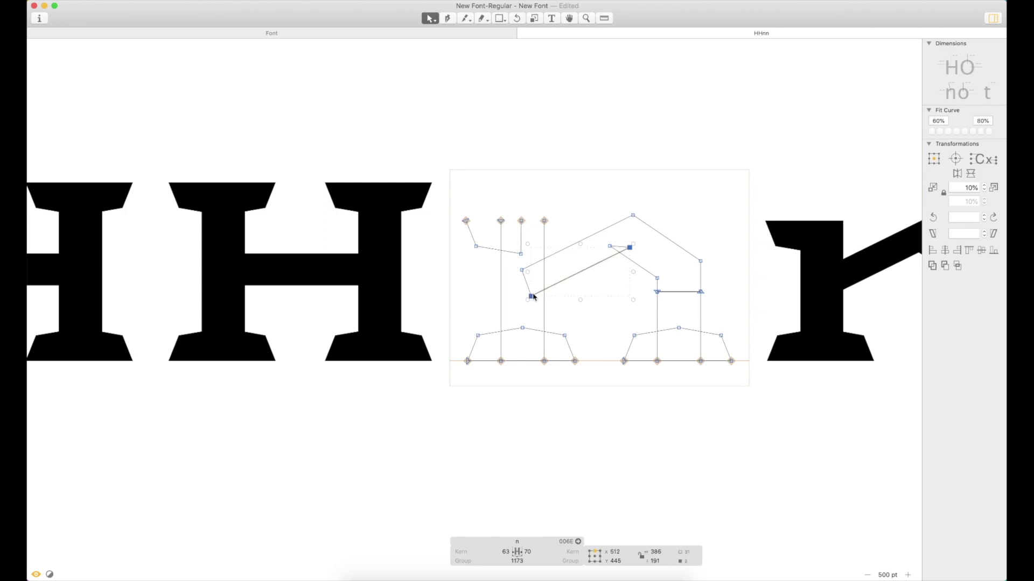
pyautogui.hscroll(5, 539, 280)
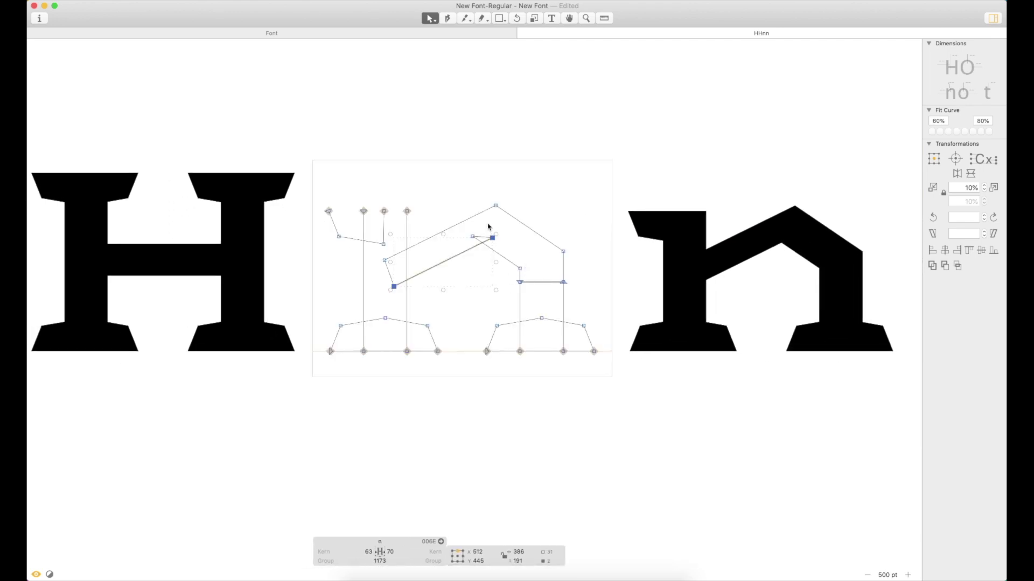
pyautogui.press('space')
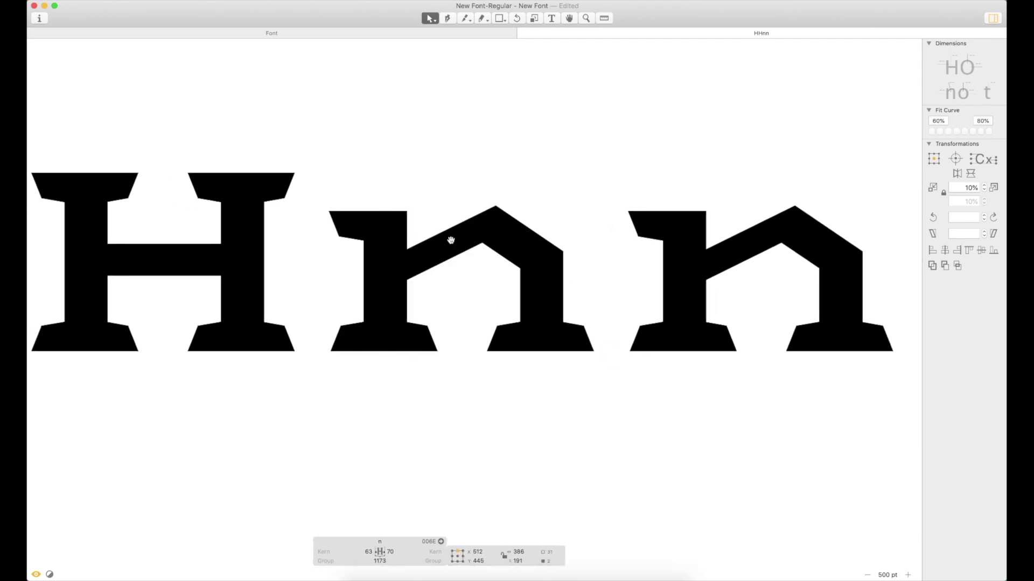
pyautogui.press('super+z')
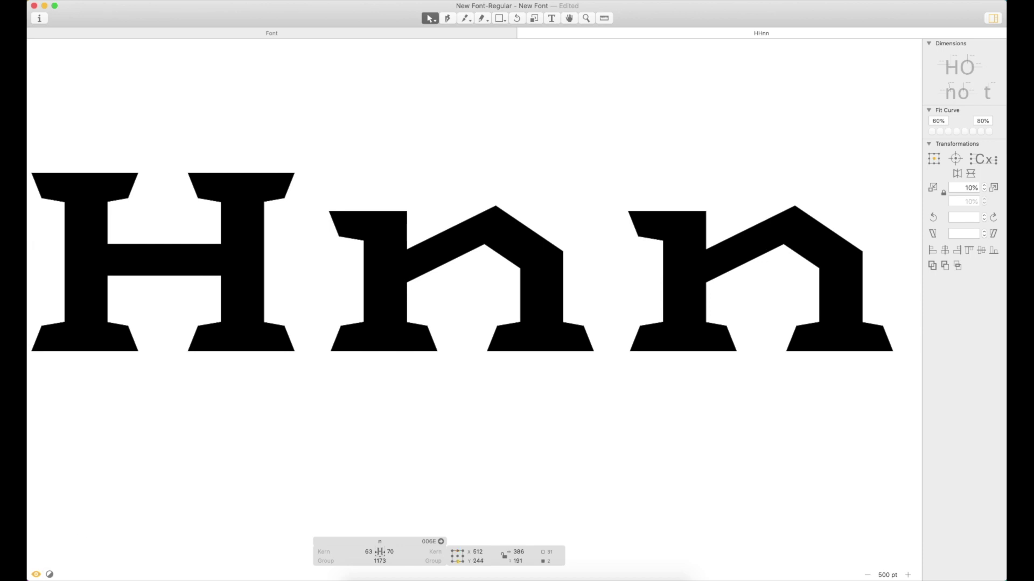
pyautogui.press('super+z')
pyautogui.press('super+z')
pyautogui.press('super+z')
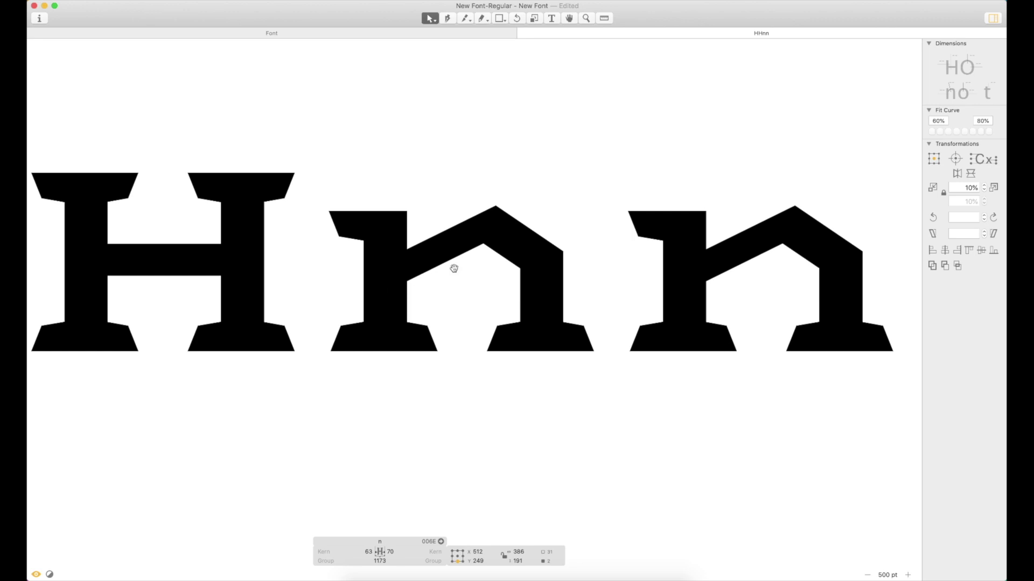
pyautogui.doubleClick(470, 308)
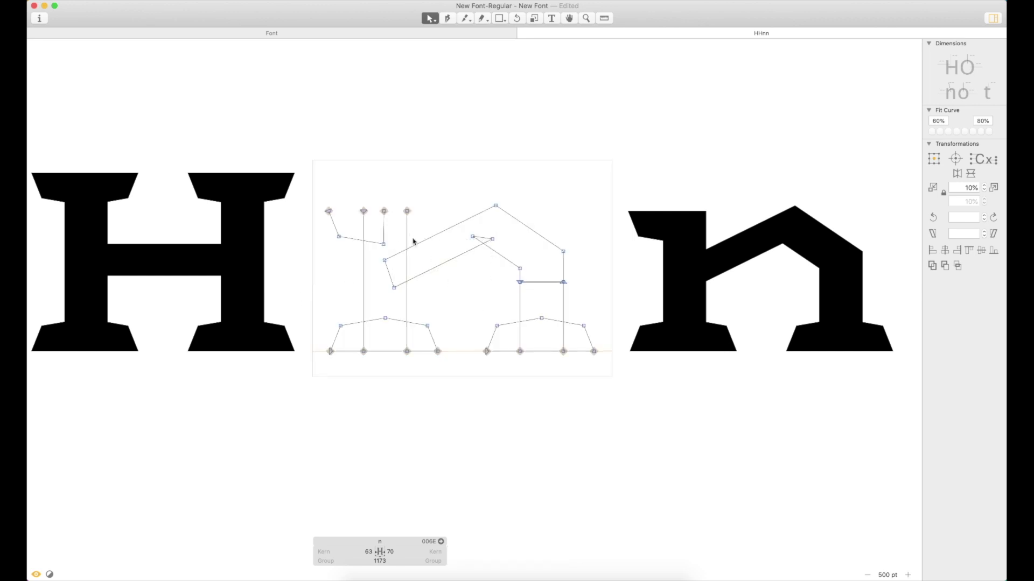
# Step: Lower the arch's upper corner inside the left stem by 10 units, and raise both corners at that end to y 437 to flatten the slope
pyautogui.click(384, 261)
pyautogui.hotkey('shift', 'Down')
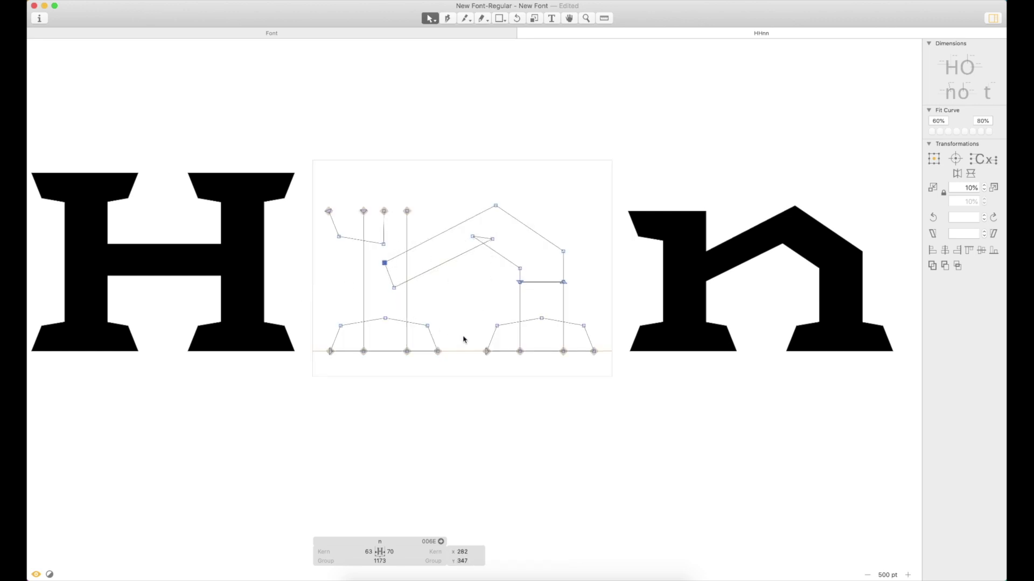
pyautogui.click(385, 267)
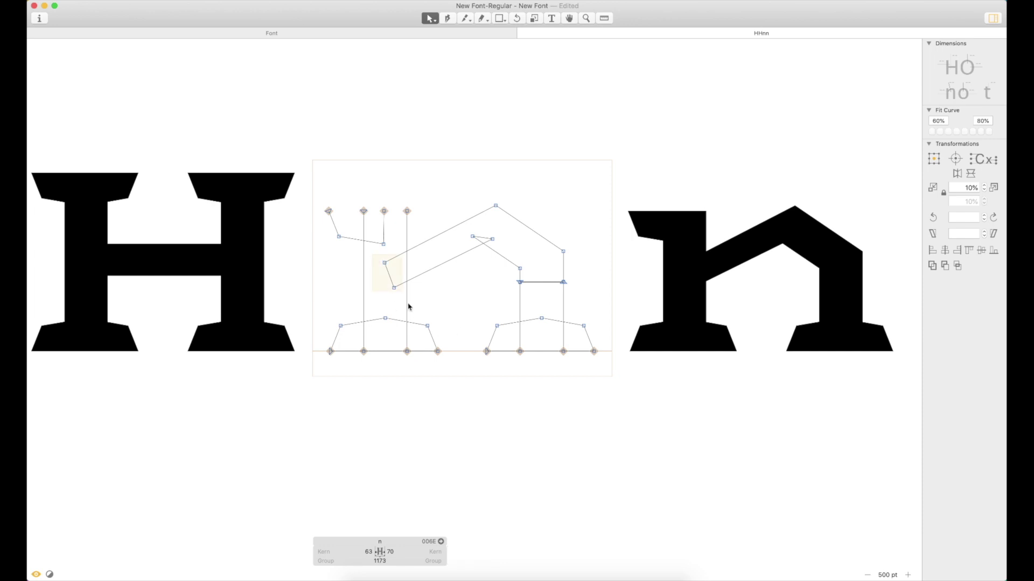
pyautogui.hotkey('shift', 'Up')
pyautogui.hotkey('shift', 'Up')
pyautogui.hotkey('shift', 'Up')
pyautogui.hotkey('shift', 'Up')
pyautogui.hotkey('shift', 'Up')
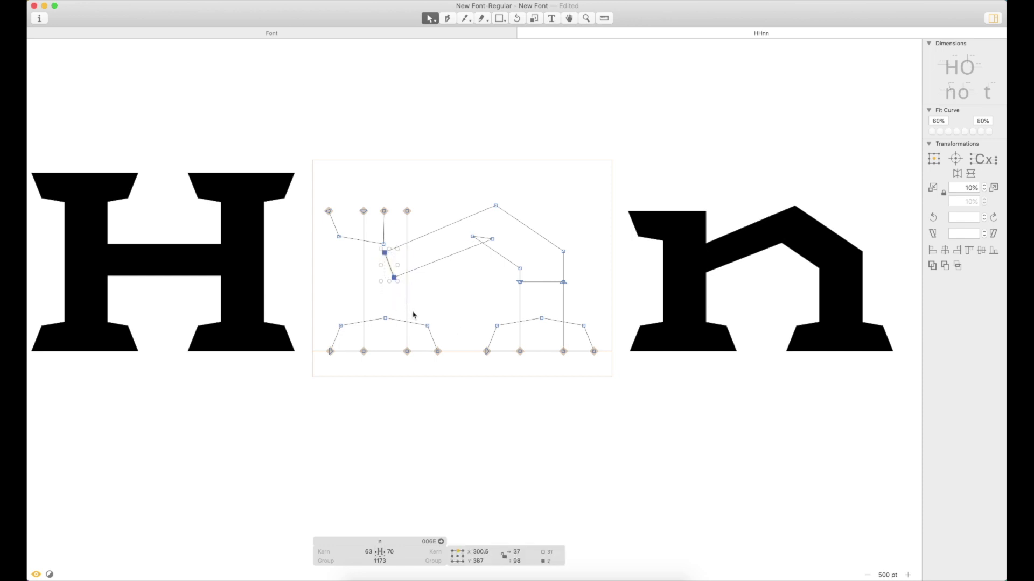
pyautogui.hotkey('shift', 'Up')
pyautogui.hotkey('shift', 'Up')
pyautogui.hotkey('shift', 'Up')
pyautogui.hotkey('shift', 'Up')
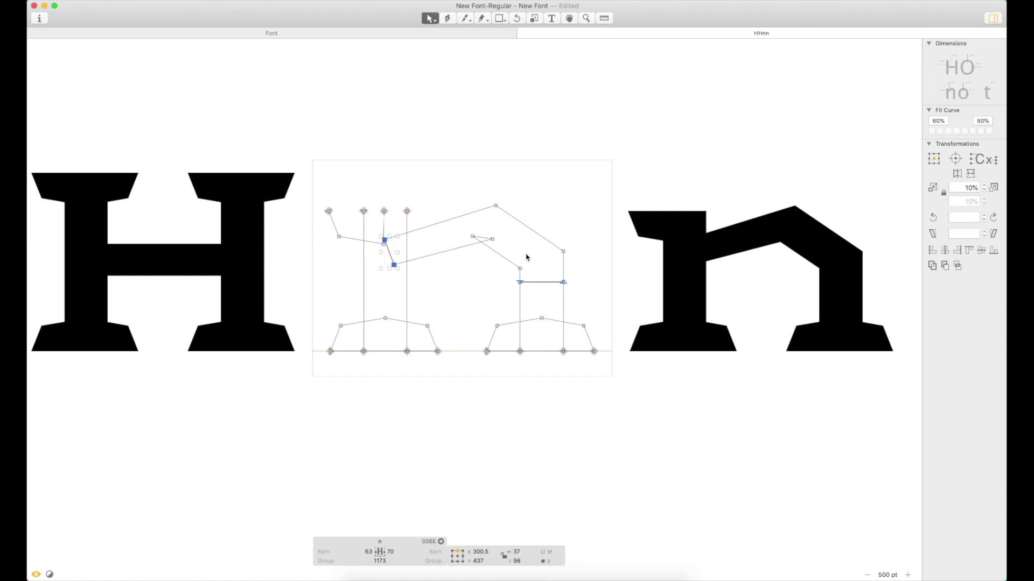
# Step: Shift the arch's outer and inner peak nodes 50 units to the right
pyautogui.moveTo(504, 193); pyautogui.dragTo(467, 258)
pyautogui.hotkey('shift', 'Right')
pyautogui.hotkey('shift', 'Right')
pyautogui.hotkey('shift', 'Right')
pyautogui.hotkey('shift', 'Right')
pyautogui.hotkey('shift', 'Right')
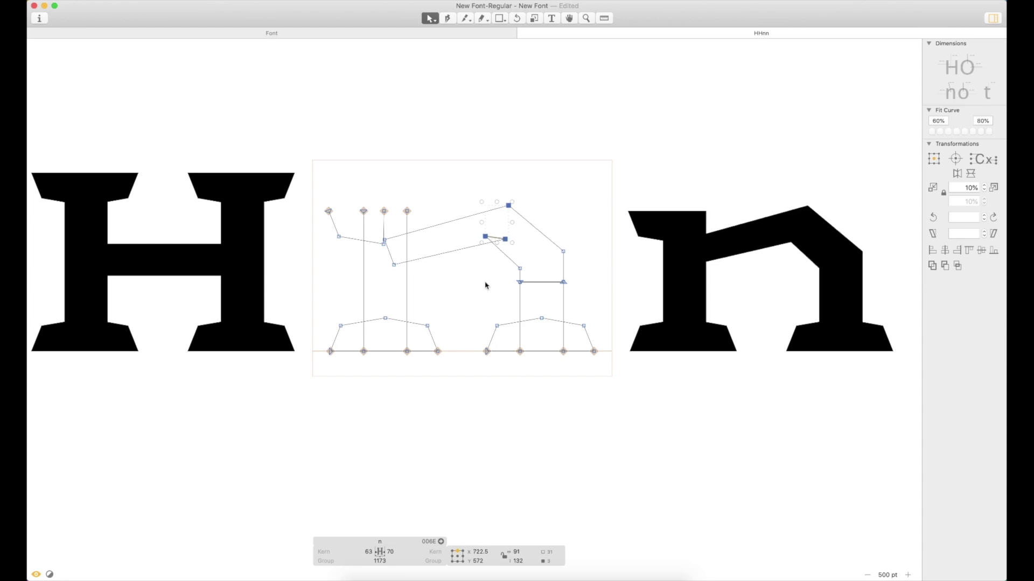
# Step: Lower both arch corners inside the left stem slightly, and view the whole HHnn line without outlines
pyautogui.click(387, 252)
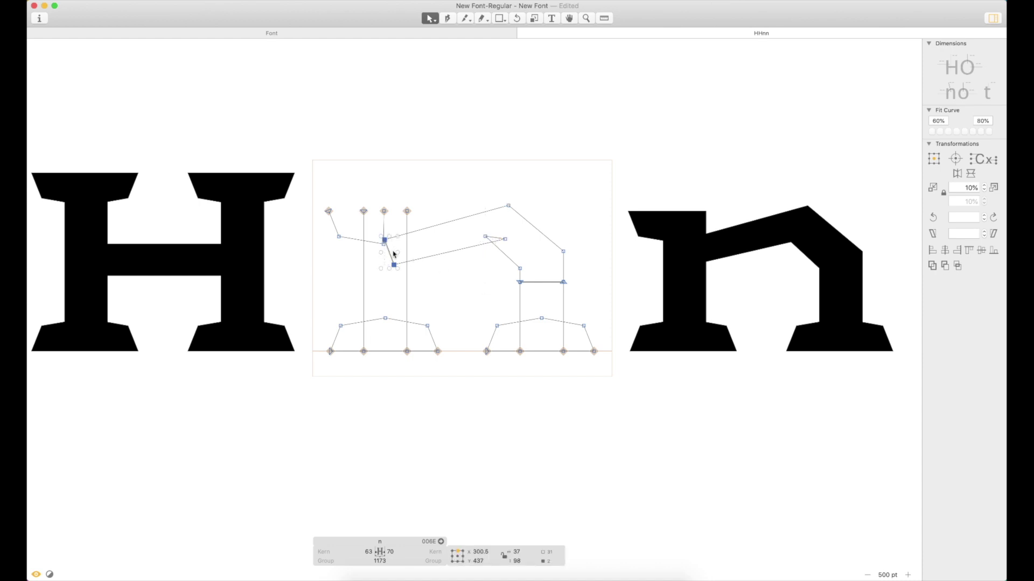
pyautogui.click(483, 297)
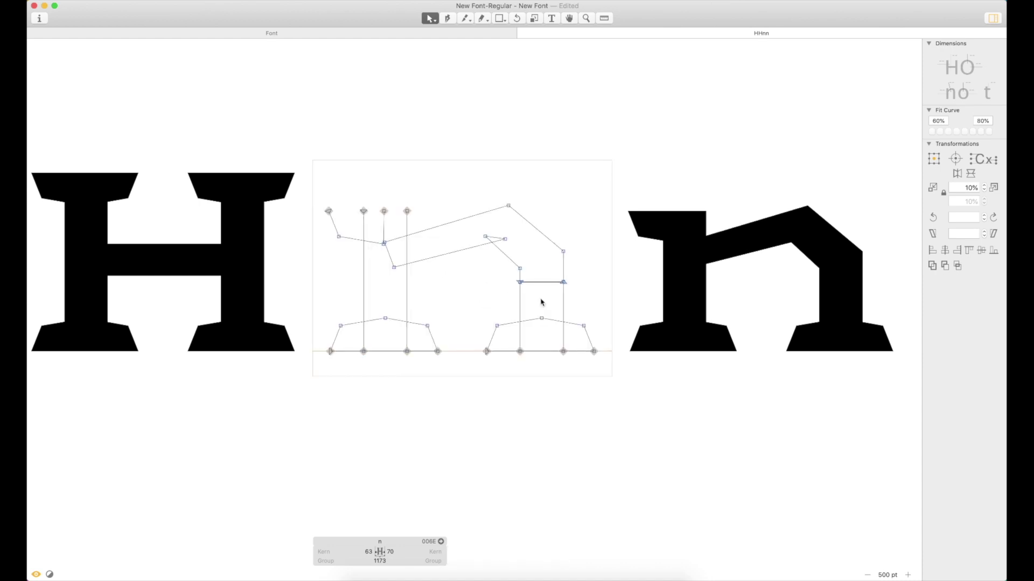
pyautogui.scroll(-5, 485, 242)
pyautogui.press('t')
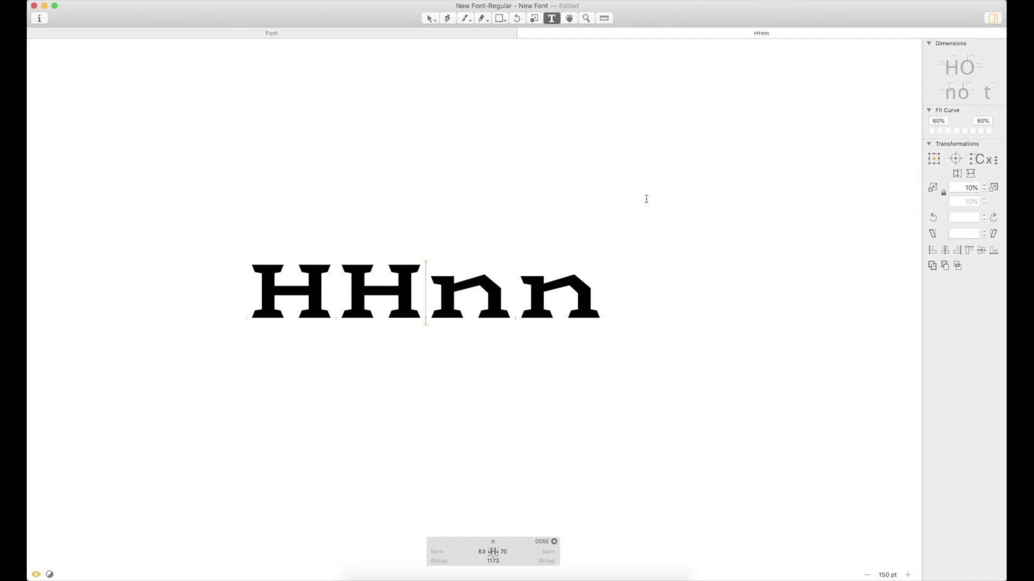
pyautogui.click(595, 288)
pyautogui.press('Escape')
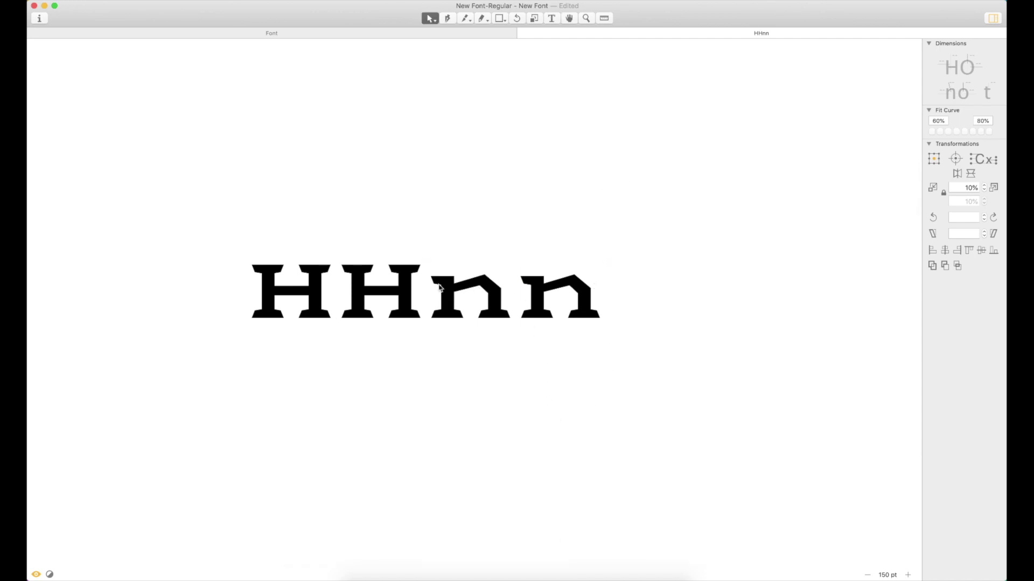
# Step: Set the left and right sidebearings of the n to 50
pyautogui.doubleClick(518, 303)
pyautogui.click(570, 552)
pyautogui.write('50')
pyautogui.press('Tab')
pyautogui.write('50')
pyautogui.press('Return')
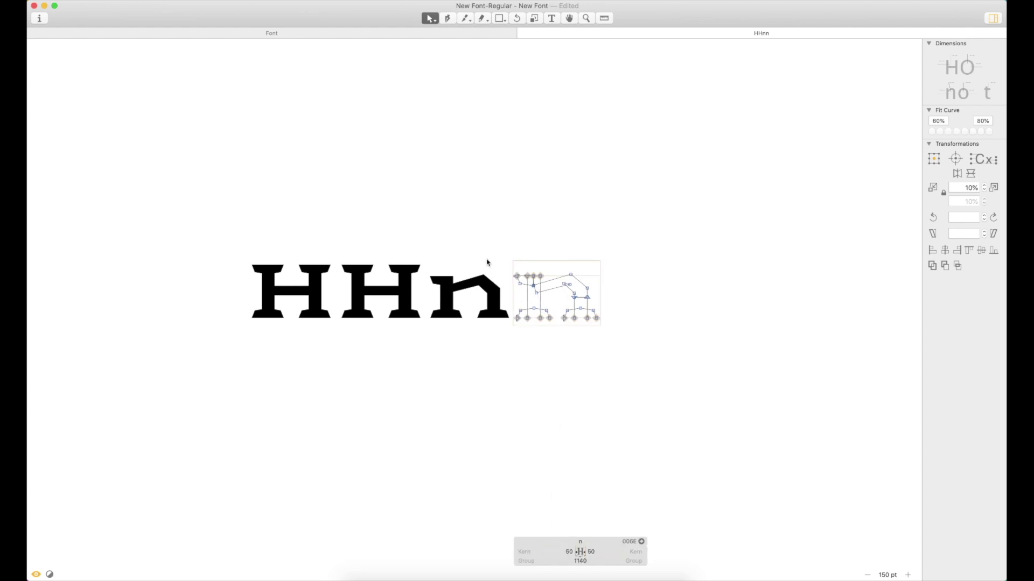
# Step: Set the left and right sidebearings of the H to 50, and leave glyph editing to view the line without outlines
pyautogui.doubleClick(385, 282)
pyautogui.click(385, 551)
pyautogui.press('BackSpace')
pyautogui.press('BackSpace')
pyautogui.write('50')
pyautogui.press('Tab')
pyautogui.write('50')
pyautogui.press('Return')
pyautogui.press('t')
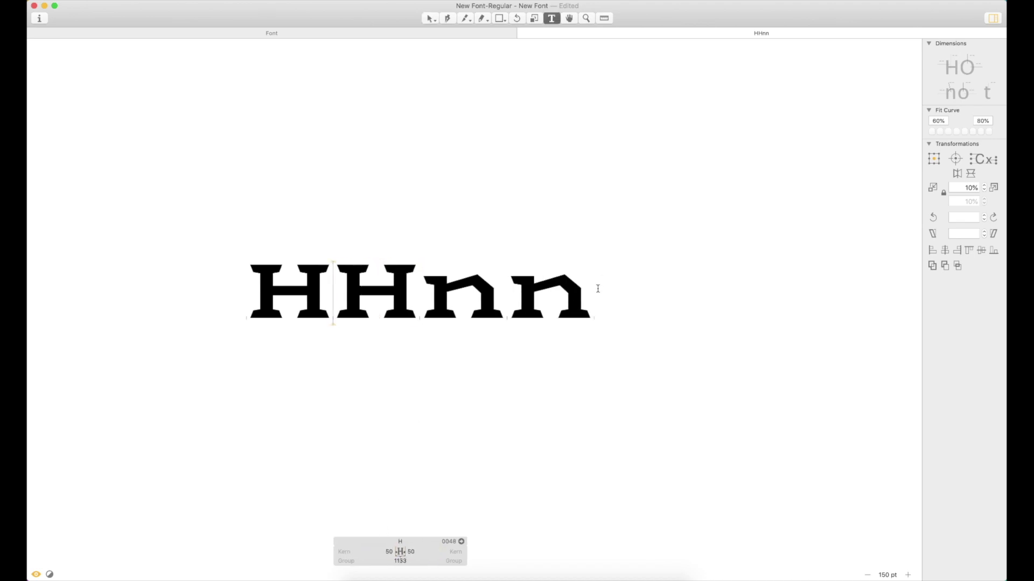
pyautogui.click(601, 281)
pyautogui.press('Escape')
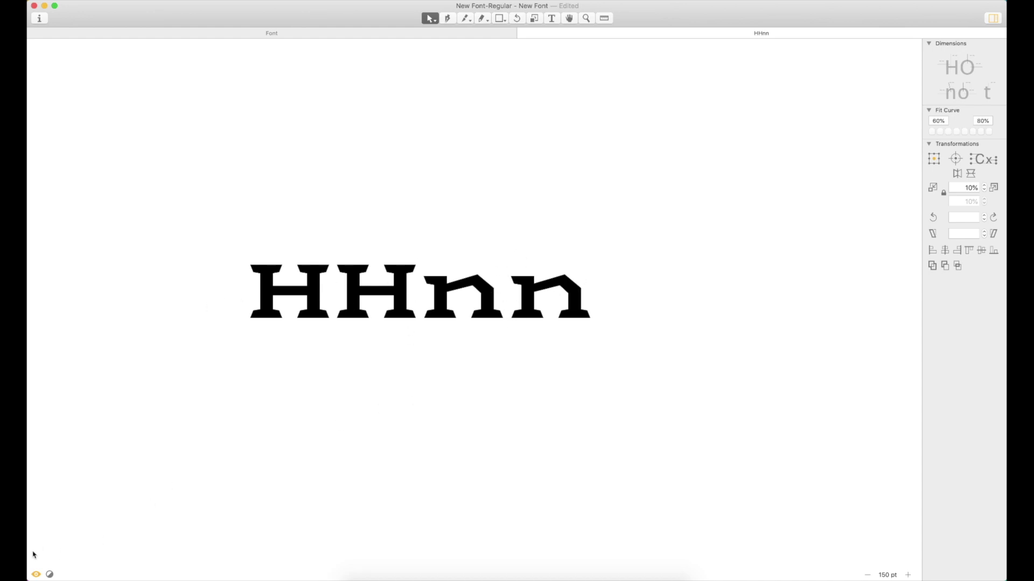
# Step: Show an enlarged preview pane below the text, and check the letters in inverted colors before restoring black on white
pyautogui.click(36, 574)
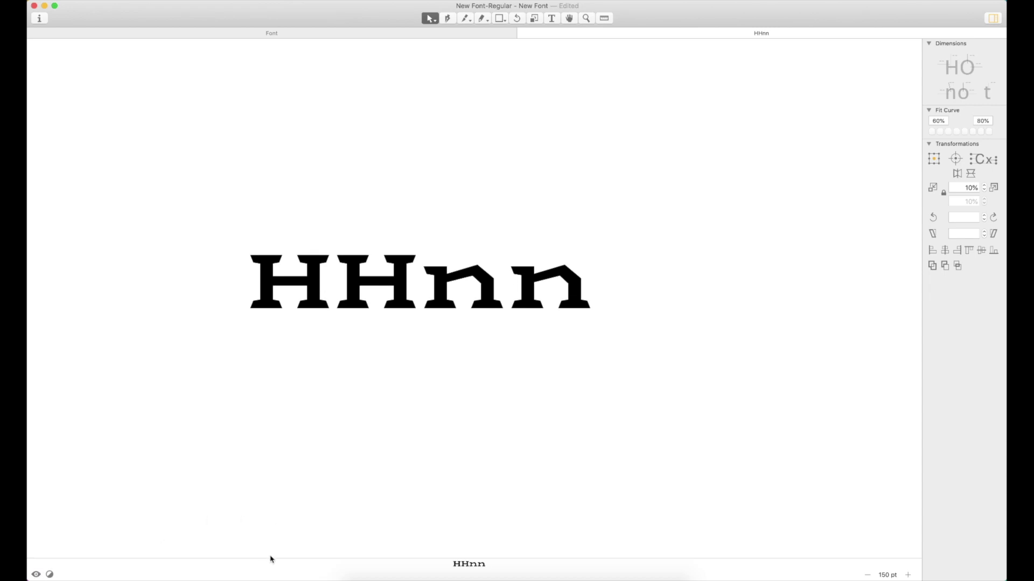
pyautogui.moveTo(271, 559); pyautogui.dragTo(263, 482)
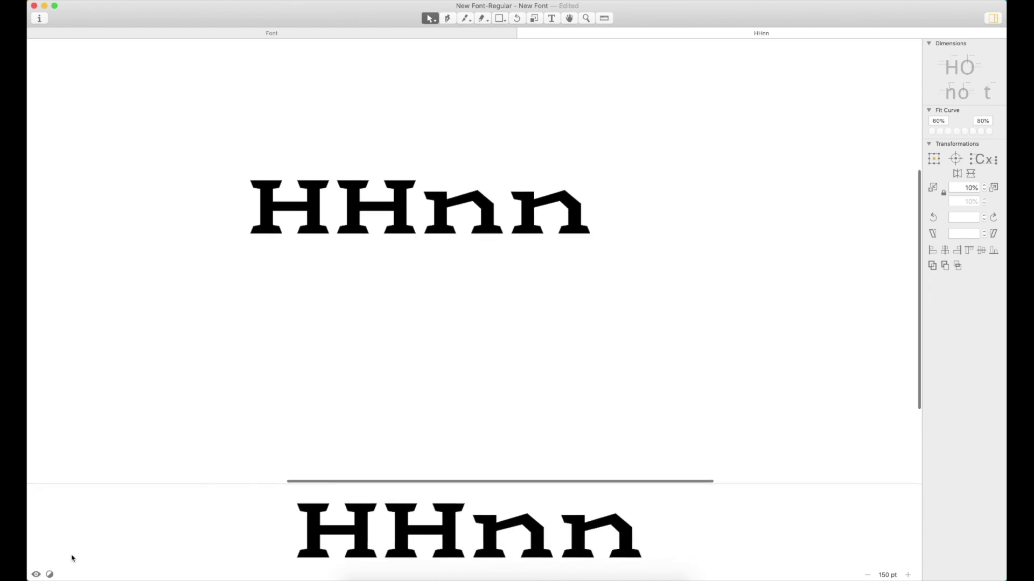
pyautogui.click(49, 574)
pyautogui.click(49, 574)
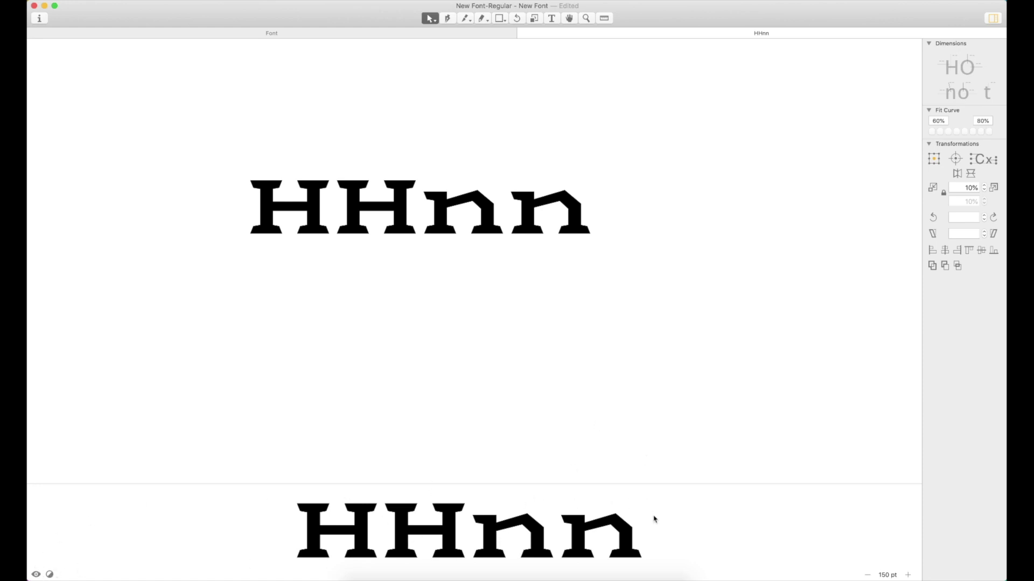
pyautogui.click(50, 575)
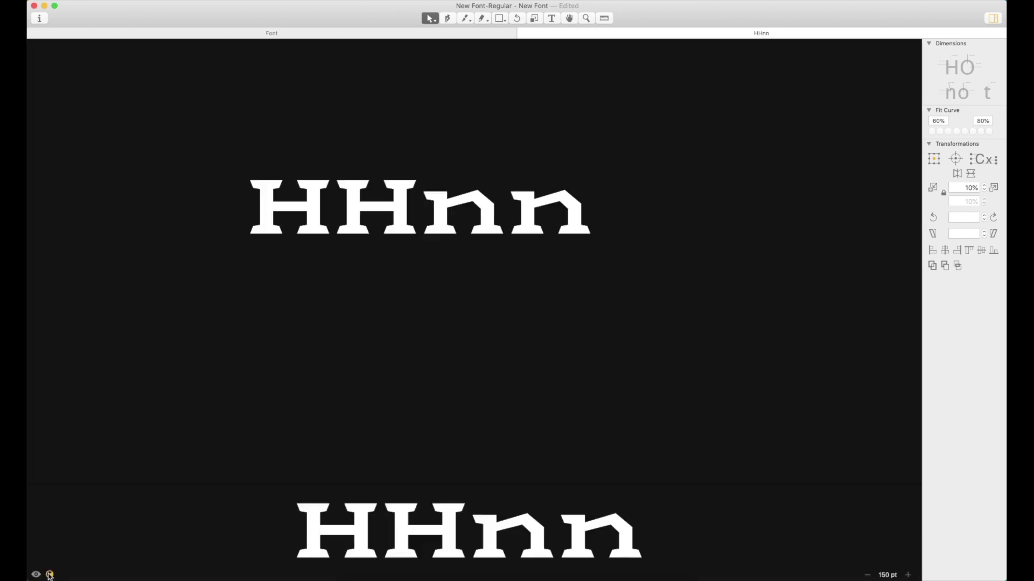
pyautogui.click(50, 575)
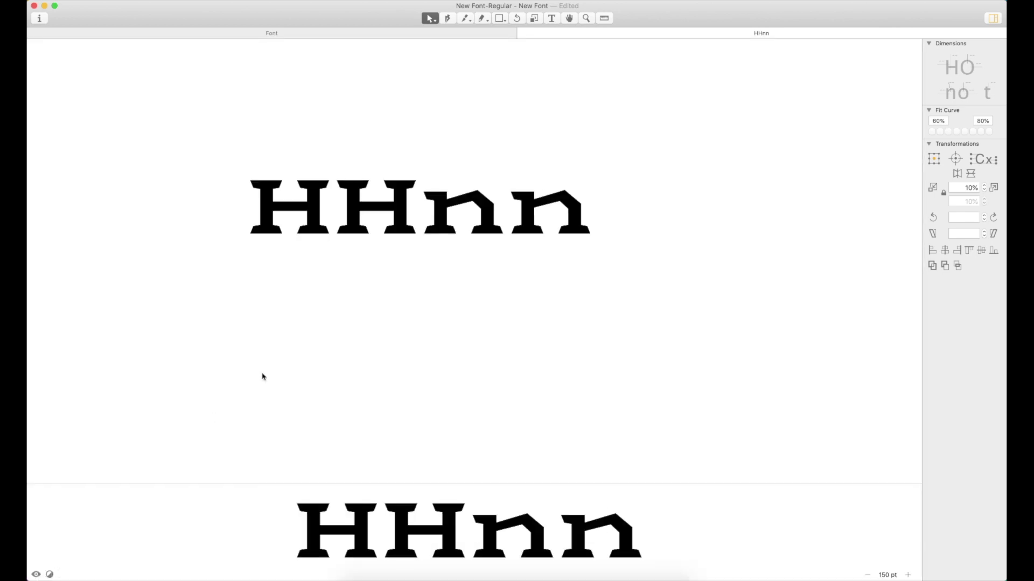
# Step: Insert a capital I between the two H's in the text line
pyautogui.hscroll(-3, 446, 286)
pyautogui.scroll(5, 436, 316)
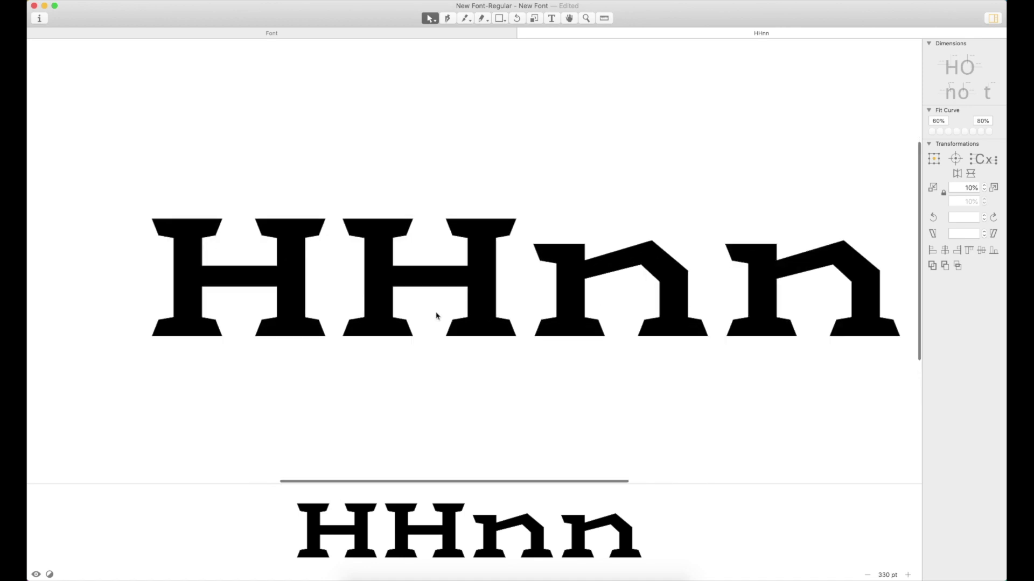
pyautogui.moveTo(577, 365); pyautogui.dragTo(547, 349)
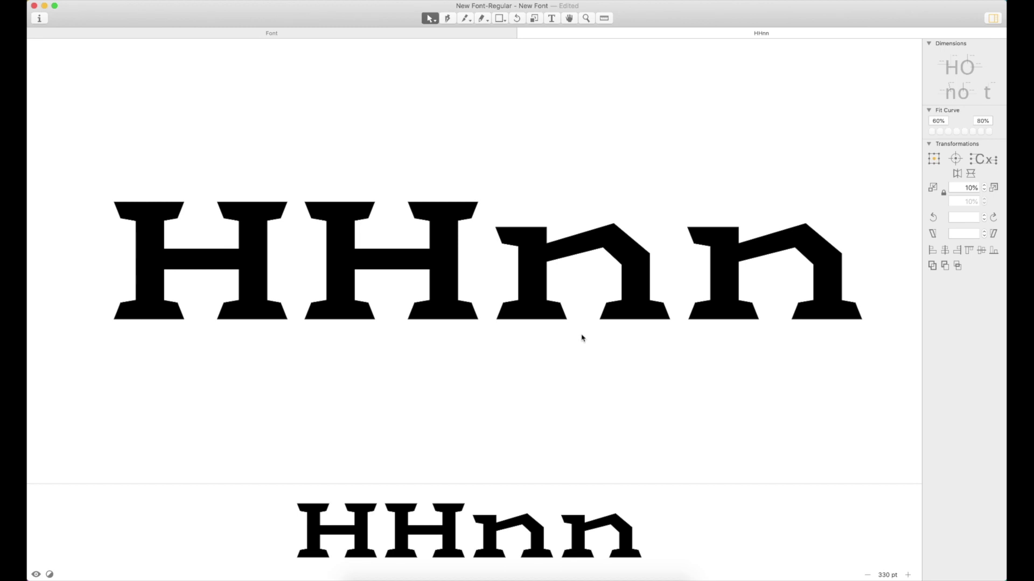
pyautogui.doubleClick(370, 246)
pyautogui.write('t')
pyautogui.write('I')
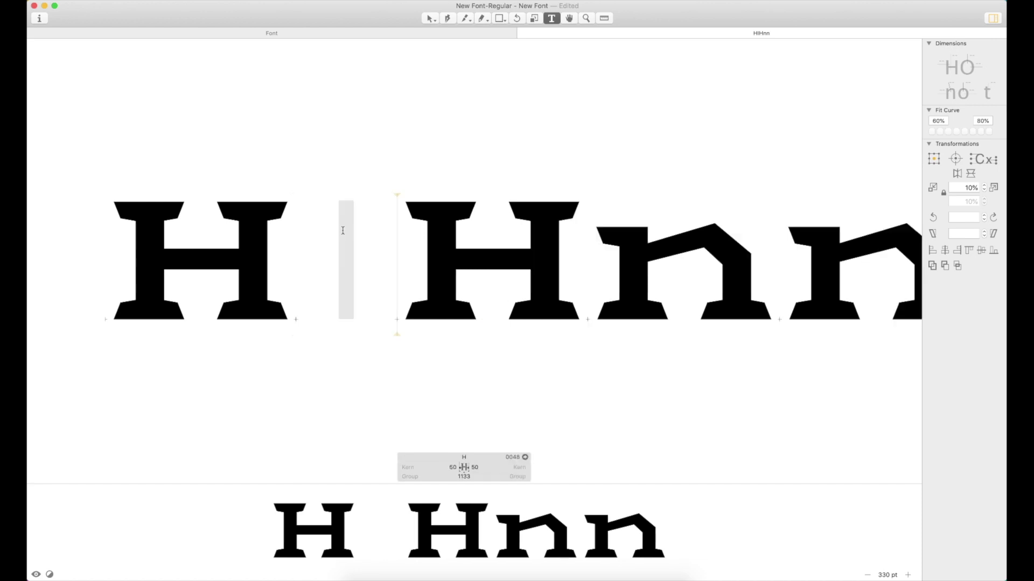
# Step: Copy the stem with its top and bottom serifs from the second H and paste it into the empty I glyph
pyautogui.press('Escape')
pyautogui.moveTo(467, 230); pyautogui.dragTo(457, 310)
pyautogui.press('cmd+c')
pyautogui.doubleClick(327, 288)
pyautogui.press('cmd+v')
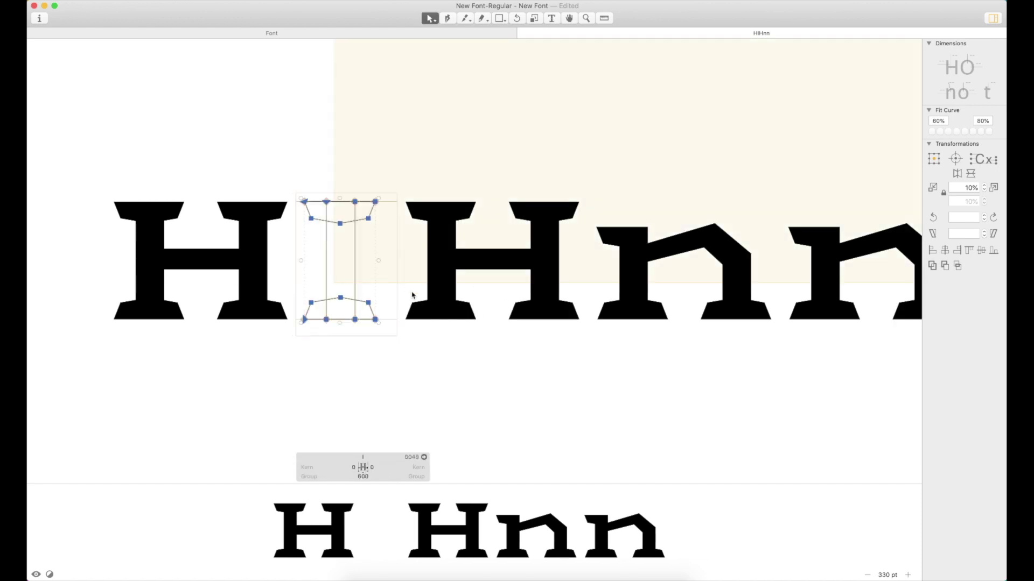
pyautogui.press('Escape')
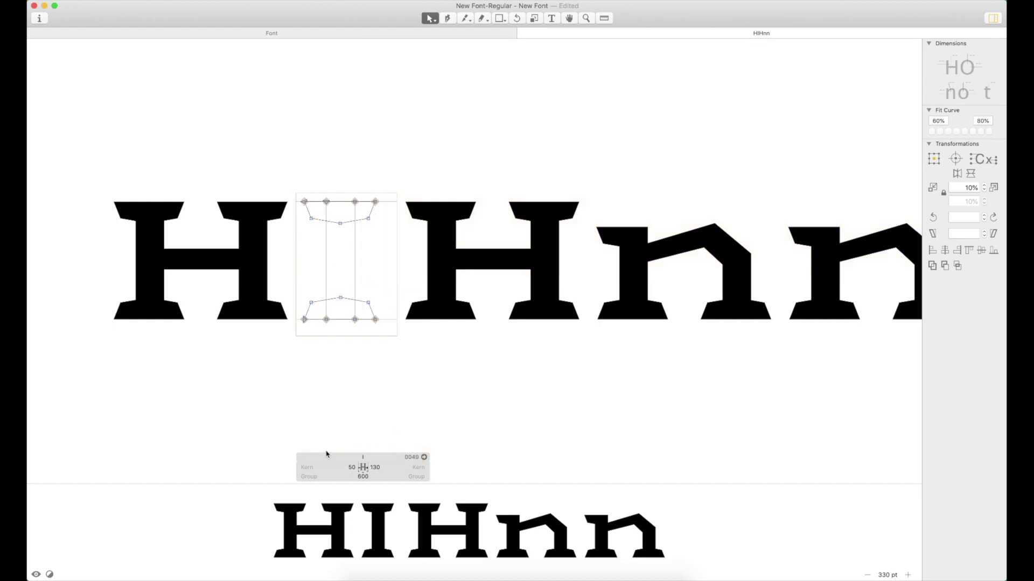
# Step: Set the left and right sidebearings of the I to =H
pyautogui.click(350, 467)
pyautogui.write('=H')
pyautogui.press('Tab')
pyautogui.write('=H')
pyautogui.press('Return')
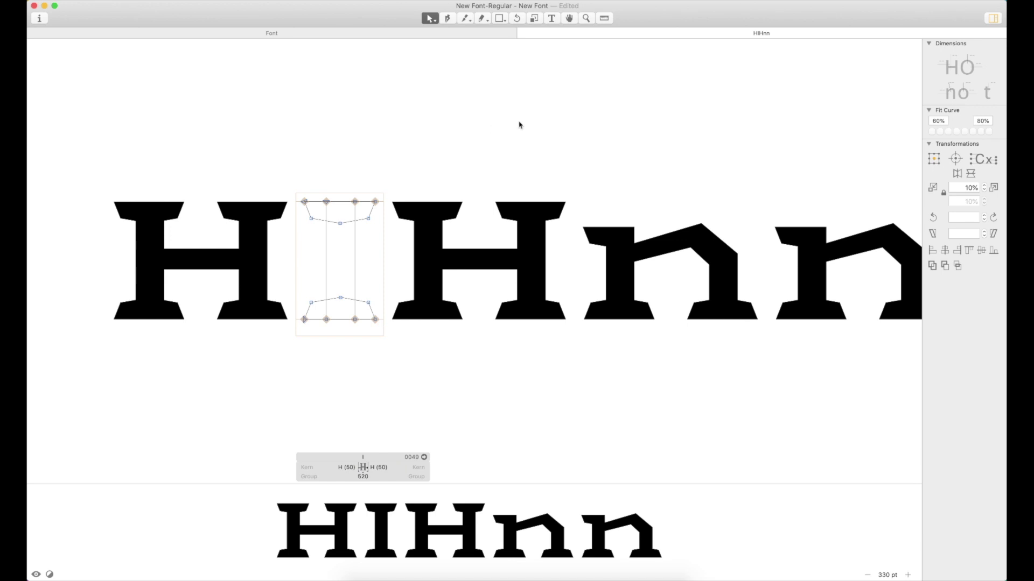
# Step: Insert a capital L between the I and the second H in the text line
pyautogui.press('t')
pyautogui.click(386, 249)
pyautogui.write('L')
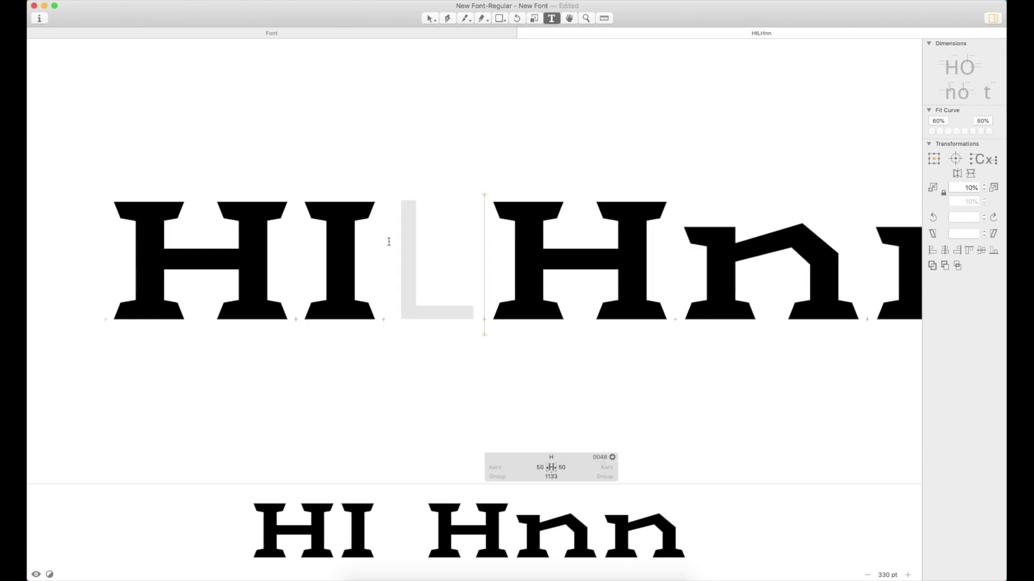
# Step: Copy all outlines of the I and paste them into the empty L glyph
pyautogui.press('Escape')
pyautogui.doubleClick(347, 258)
pyautogui.press('super+a')
pyautogui.press('super+c')
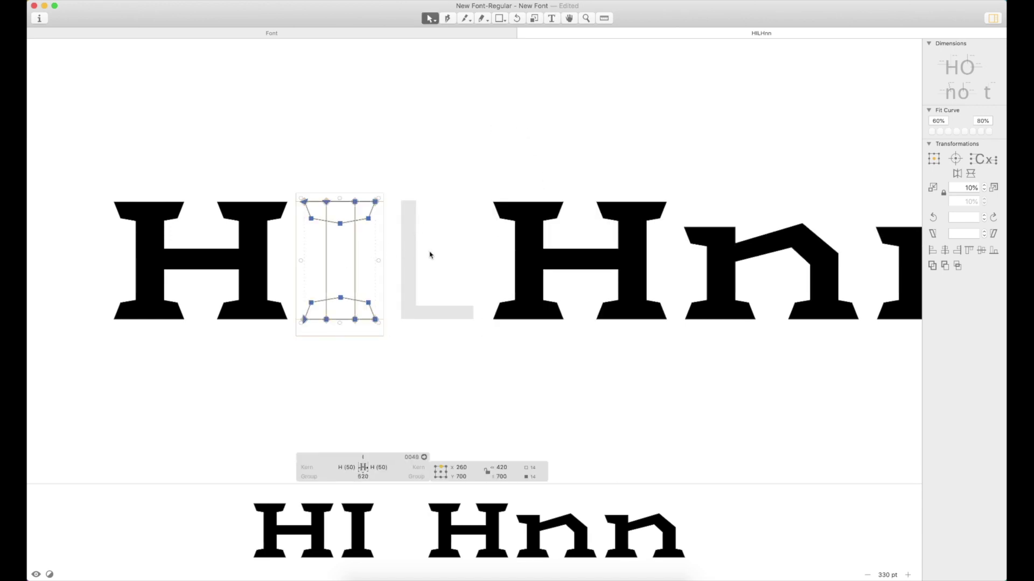
pyautogui.doubleClick(432, 257)
pyautogui.press('super+v')
pyautogui.hscroll(2, 423, 289)
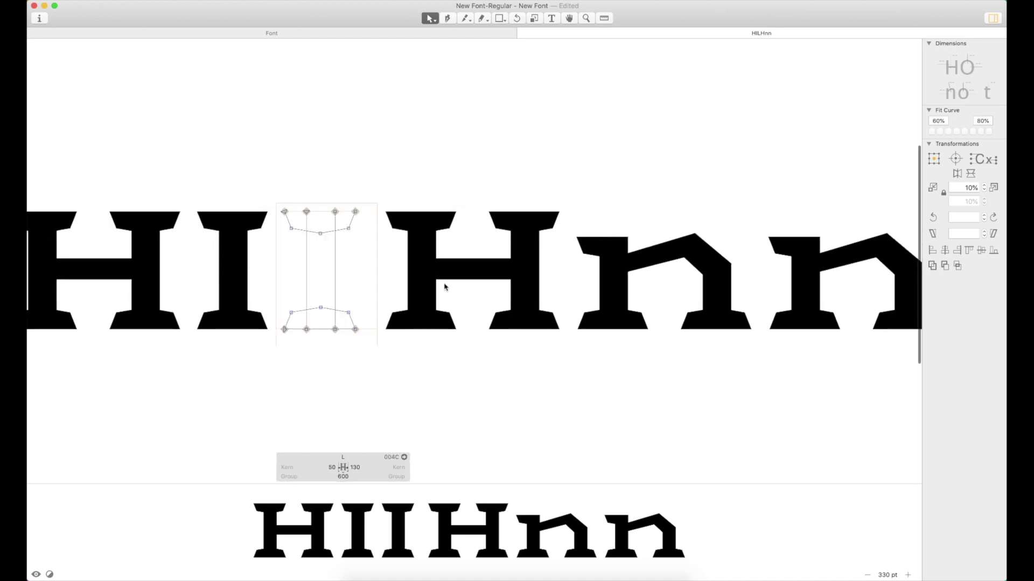
# Step: Try pasting the H's crossbar into the L and lowering it to the baseline, and undo it
pyautogui.doubleClick(465, 266)
pyautogui.click(473, 265)
pyautogui.click(347, 289)
pyautogui.doubleClick(346, 289)
pyautogui.press('super+v')
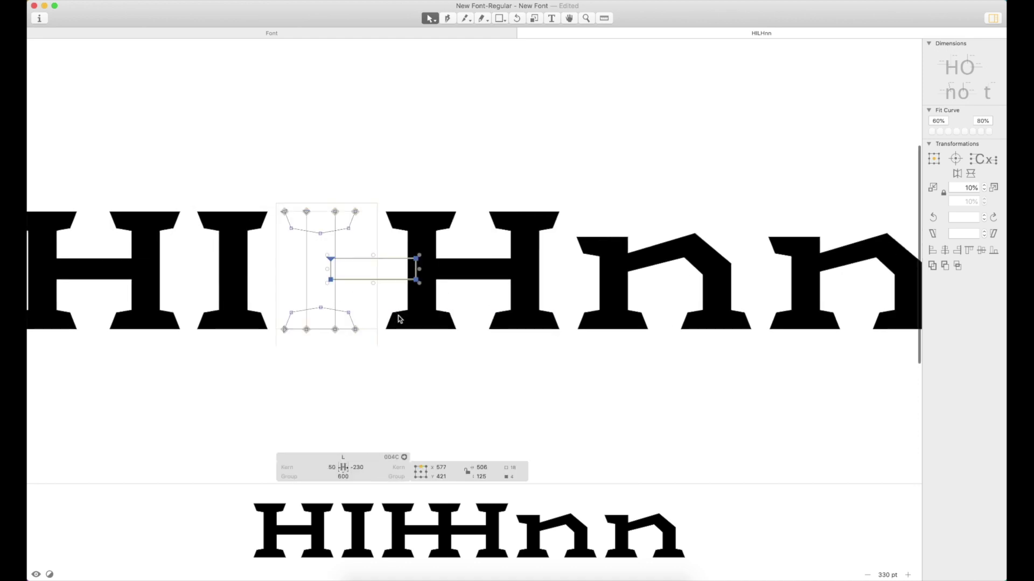
pyautogui.moveTo(387, 265); pyautogui.dragTo(392, 311)
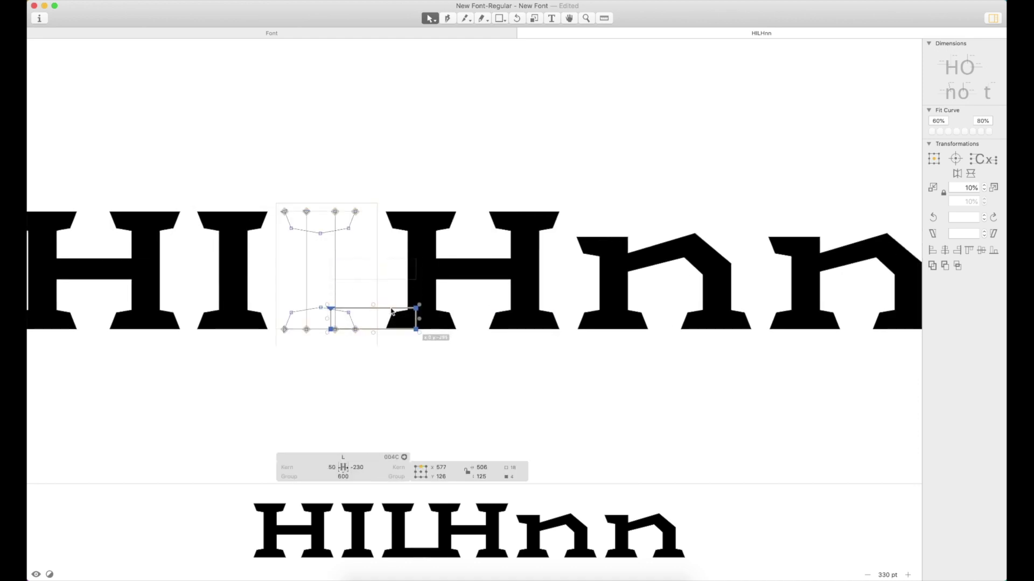
pyautogui.click(351, 272)
pyautogui.press('super+z')
pyautogui.press('super+z')
# Step: Replace the L's outlines with a copy of the complete H
pyautogui.doubleClick(477, 264)
pyautogui.press('super+a')
pyautogui.press('super+c')
pyautogui.doubleClick(375, 282)
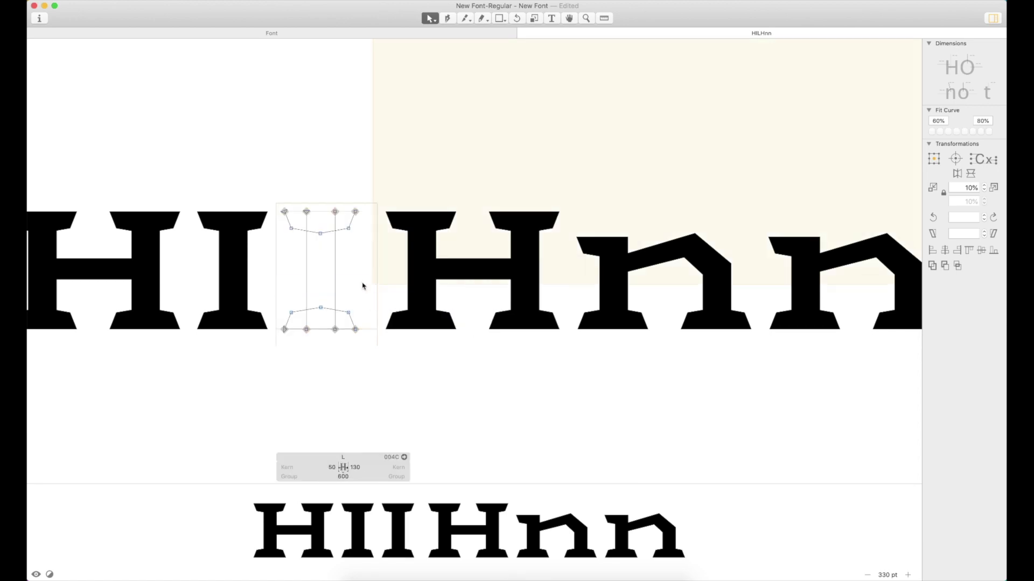
pyautogui.press('super+v')
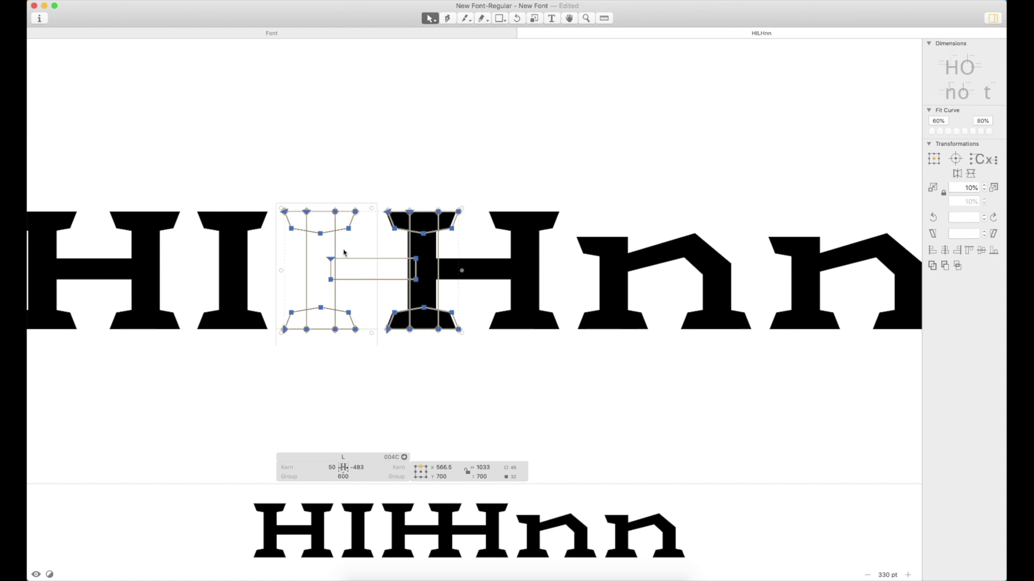
pyautogui.press('super+z')
pyautogui.press('Delete')
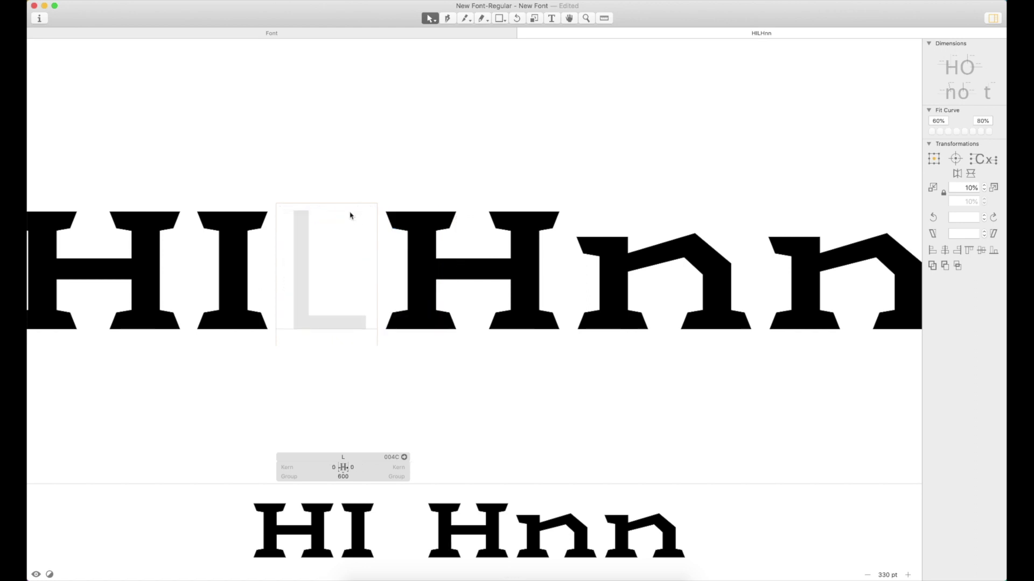
pyautogui.press('super+v')
# Step: Set the left and right sidebearings of the L to match the H
pyautogui.click(321, 466)
pyautogui.write('H')
pyautogui.press('Tab')
pyautogui.write('H')
pyautogui.press('Return')
pyautogui.click(504, 290)
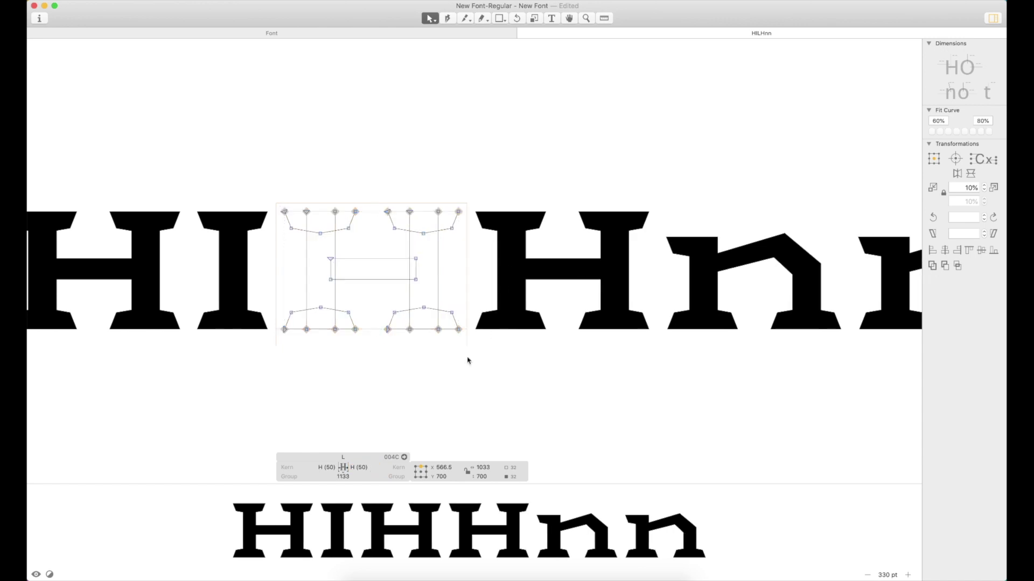
# Step: Move the crossbar in the L glyph straight down to the baseline so its top edge sits at Y 125
pyautogui.press('z')
pyautogui.press('super+plus')
pyautogui.press('v')
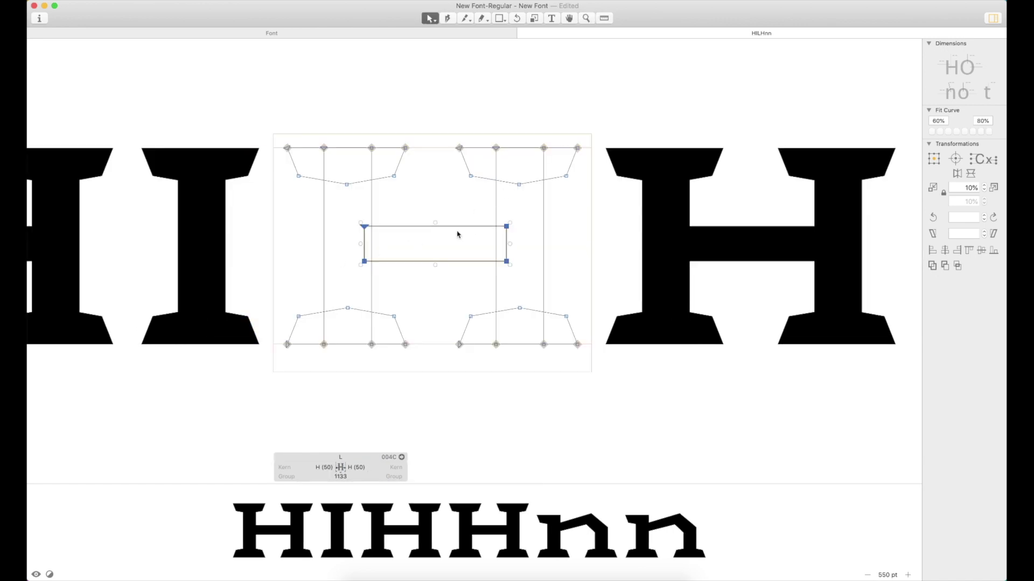
pyautogui.click(463, 231)
pyautogui.moveTo(465, 230); pyautogui.dragTo(474, 311)
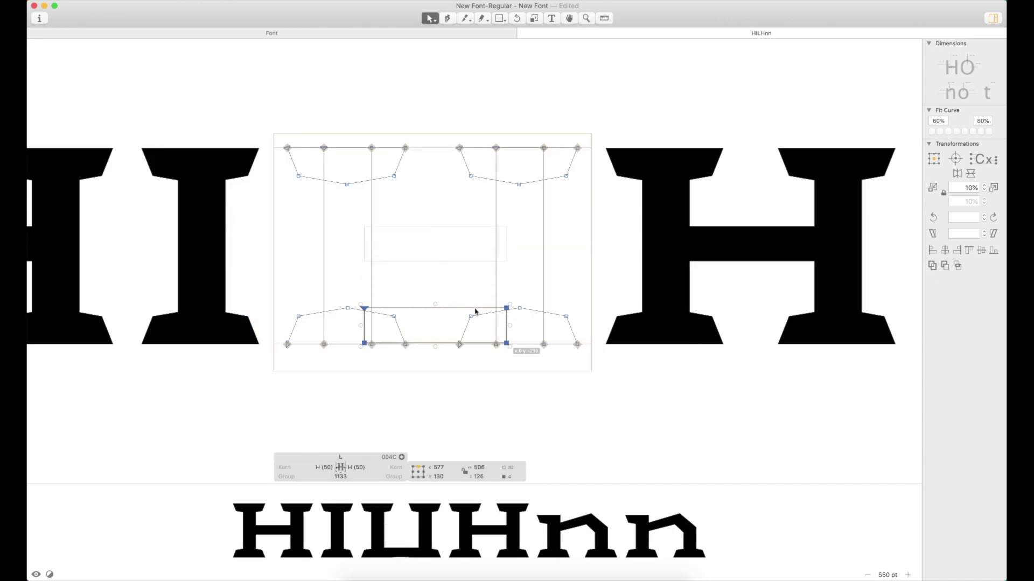
pyautogui.scroll(5, 412, 328)
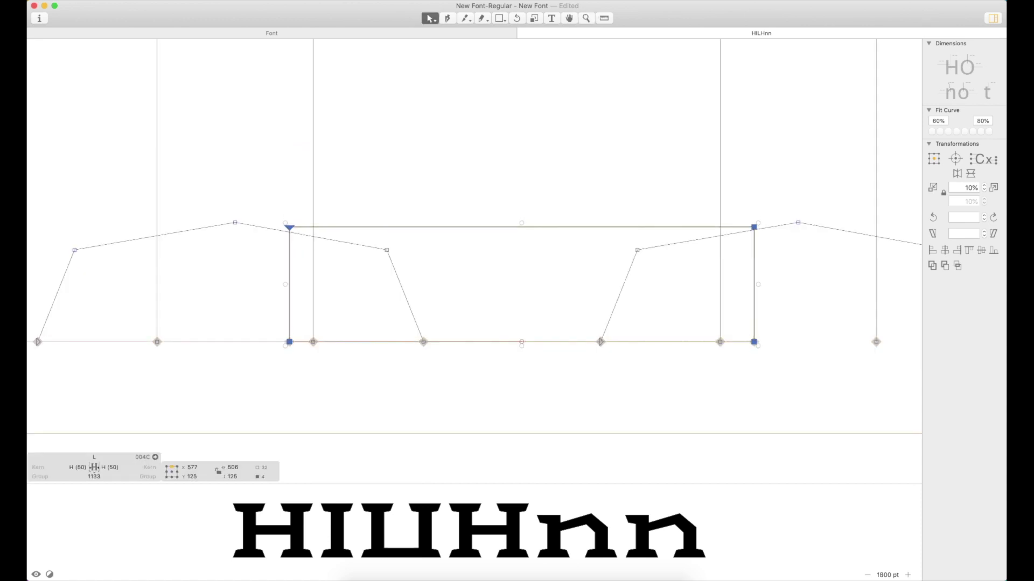
pyautogui.scroll(-5, 554, 203)
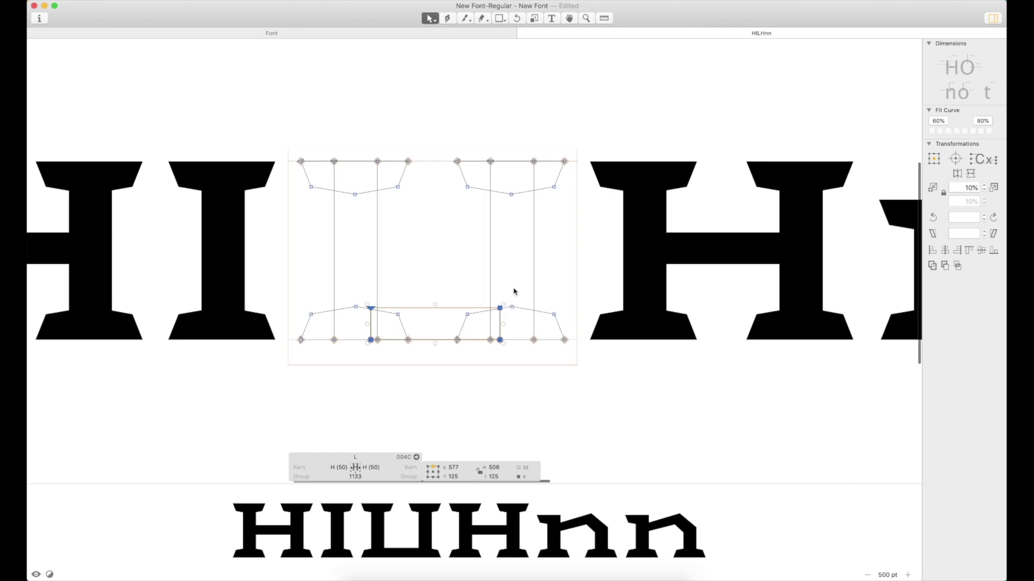
# Step: Extend the L's horizontal arm by moving its right edge to the right stem's outer edge at X 963
pyautogui.click(505, 290)
pyautogui.click(501, 317)
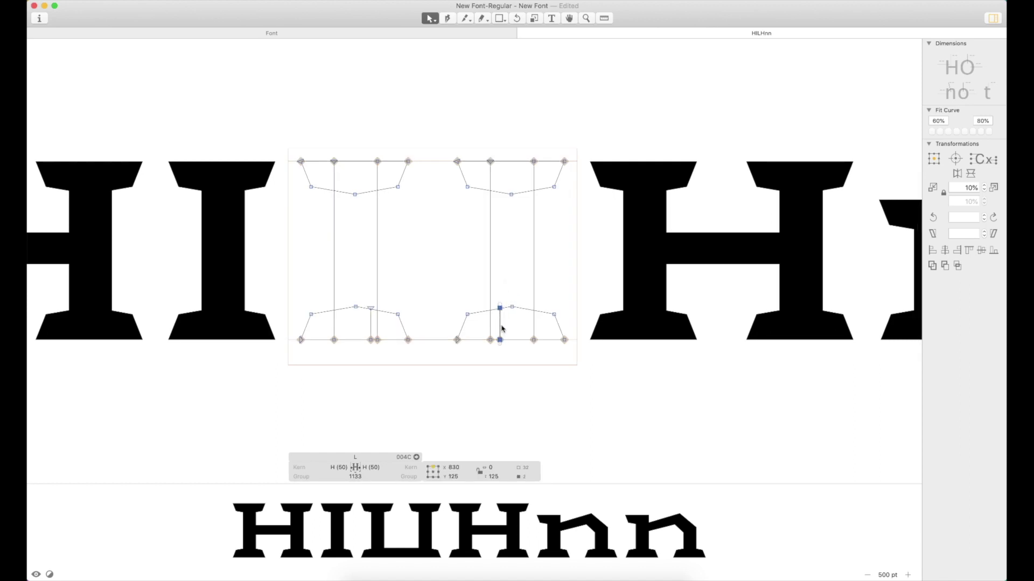
pyautogui.moveTo(501, 328); pyautogui.dragTo(534, 328)
pyautogui.press('z')
pyautogui.moveTo(557, 276); pyautogui.dragTo(476, 383)
pyautogui.press('Right')
pyautogui.press('Right')
pyautogui.press('Right')
pyautogui.press('Right')
pyautogui.press('Right')
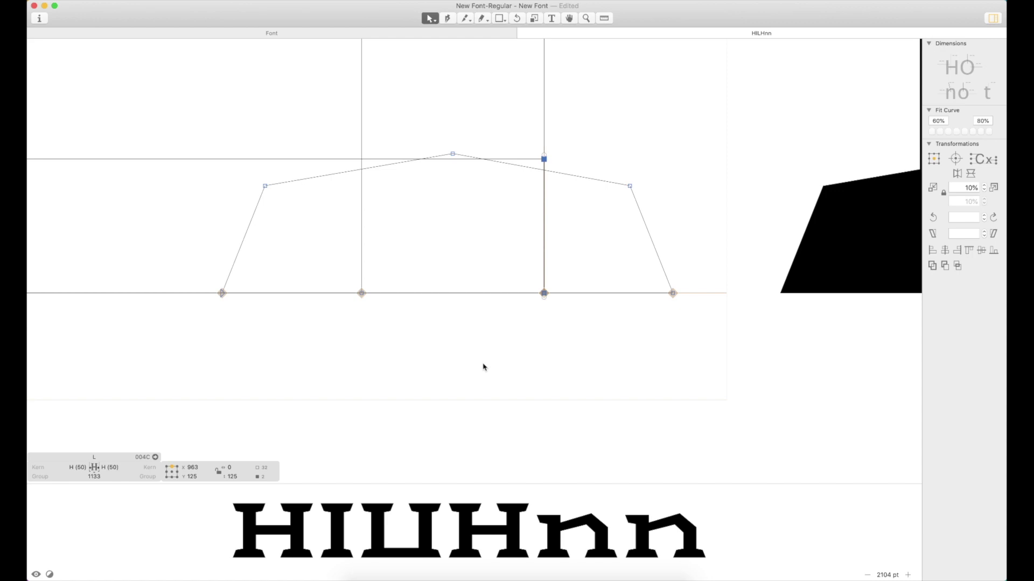
# Step: Delete the top serif and the vertical stem on the right side of the L glyph
pyautogui.scroll(-1, 484, 367)
pyautogui.scroll(-3, 588, 164)
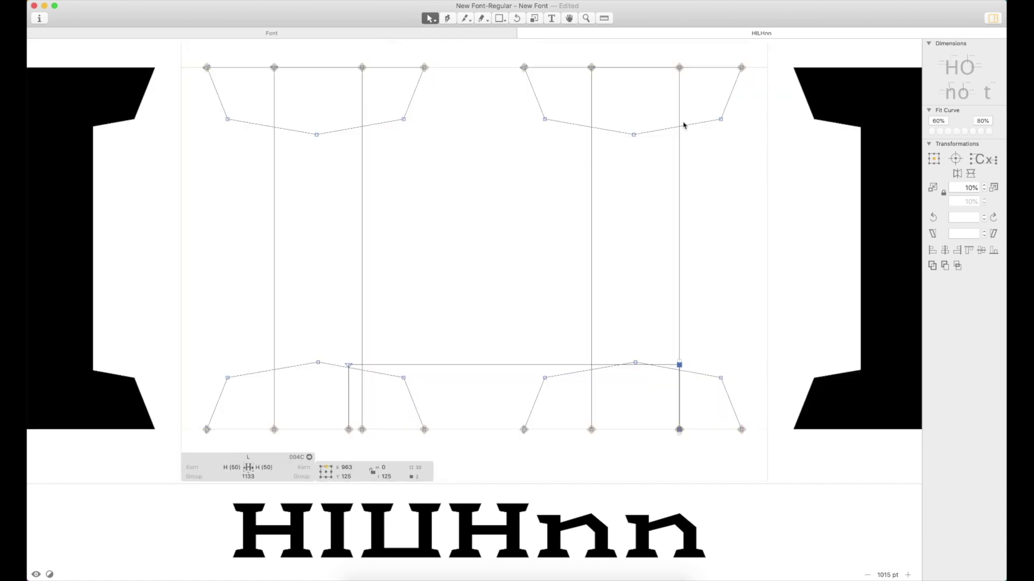
pyautogui.doubleClick(697, 126)
pyautogui.press('Delete')
pyautogui.doubleClick(683, 307)
pyautogui.press('Delete')
# Step: Rotate the remaining bottom serif at the L's right end by 90° counterclockwise
pyautogui.doubleClick(716, 386)
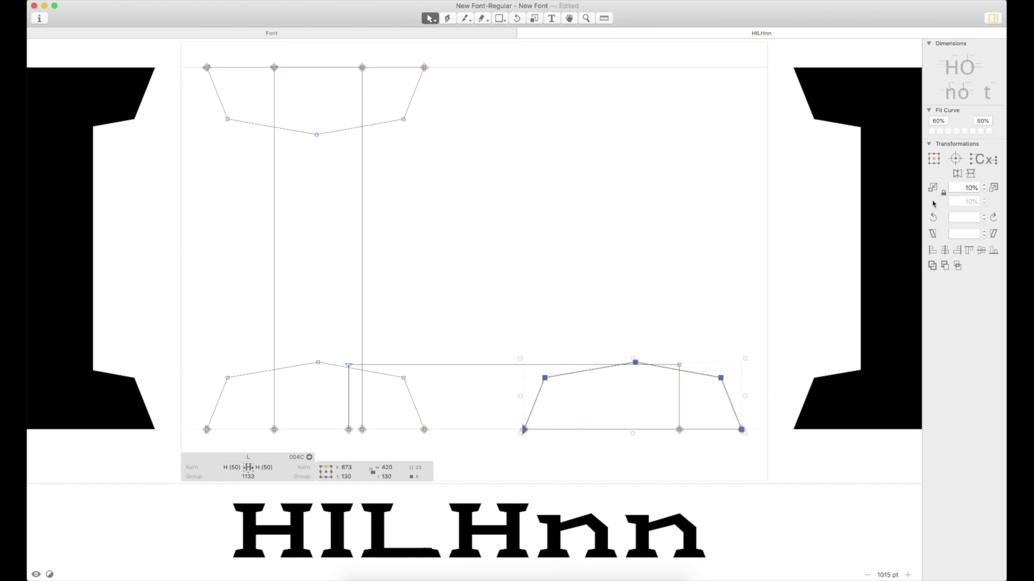
pyautogui.click(949, 218)
pyautogui.write('90')
pyautogui.press('Return')
pyautogui.click(934, 218)
# Step: Align the rotated serif's flat side with the right end of the L's arm and place its top at Y 266
pyautogui.moveTo(669, 329); pyautogui.dragTo(680, 327)
pyautogui.press('z')
pyautogui.moveTo(691, 386); pyautogui.dragTo(517, 471)
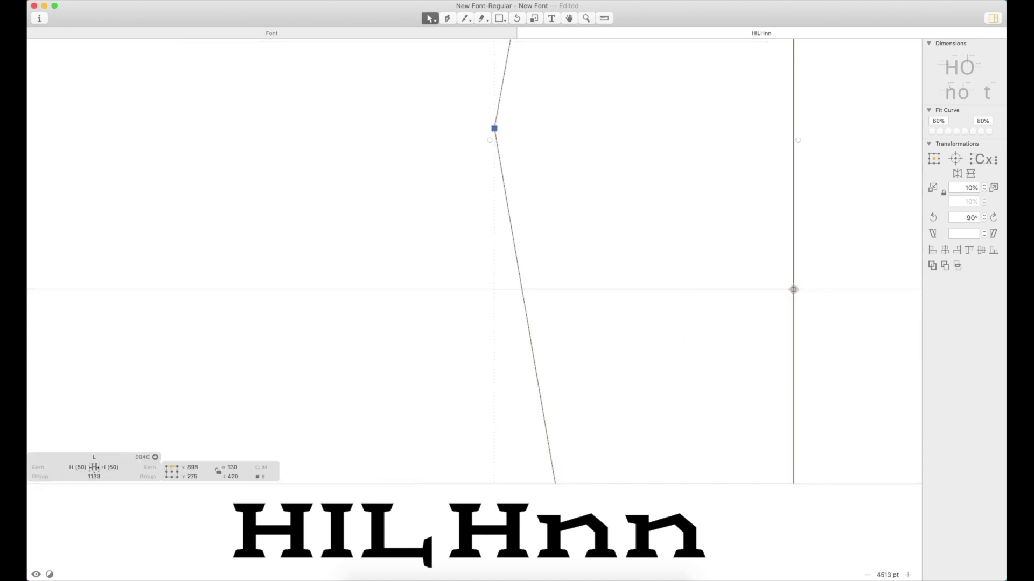
pyautogui.press('super+0')
pyautogui.hotkey('shift', 'Down')
pyautogui.press('Up')
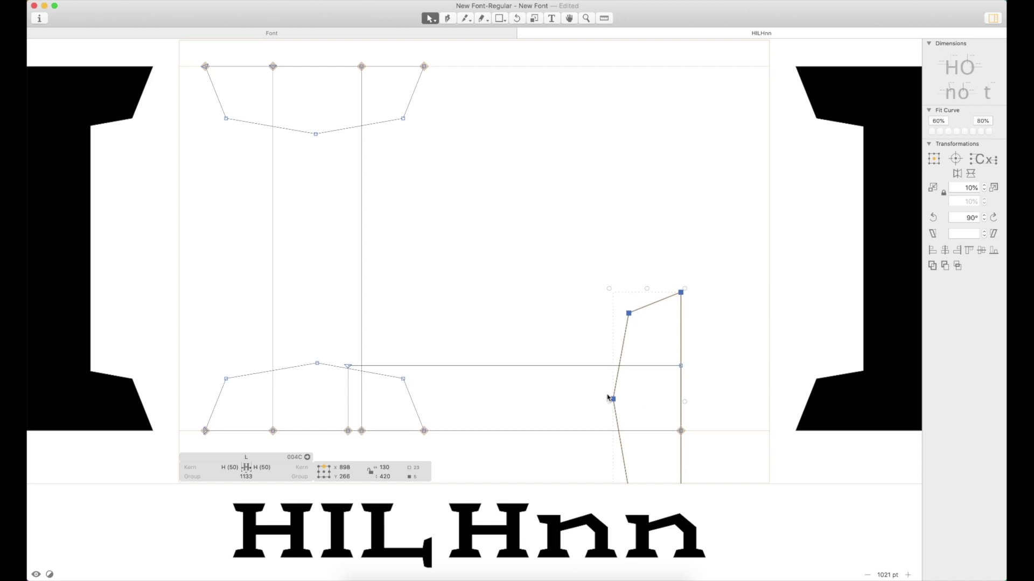
# Step: Trim the serif below the baseline by moving its bottom corner to X 963, Y 0 and deleting the lower inner node
pyautogui.scroll(-5, 617, 403)
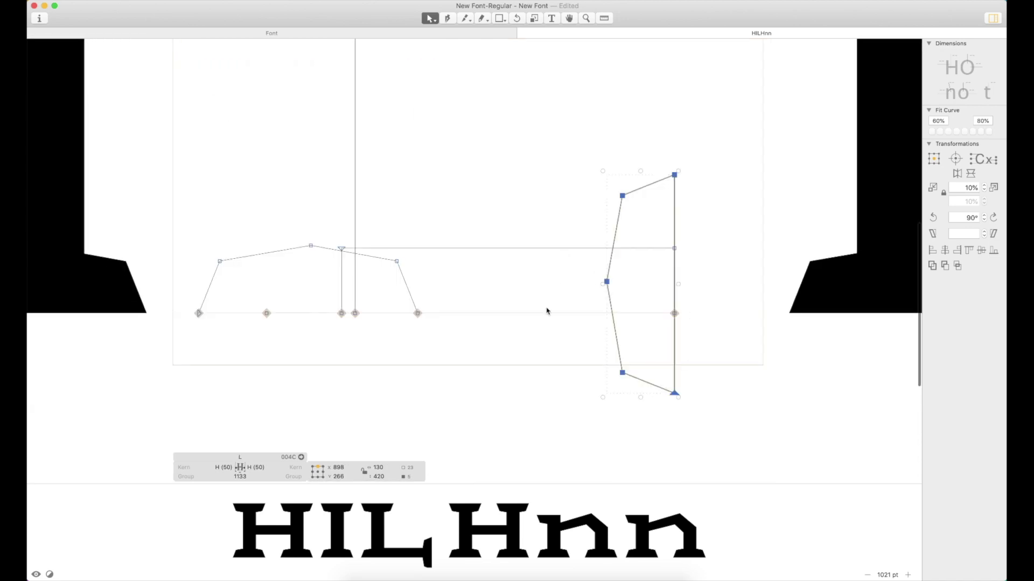
pyautogui.click(703, 342)
pyautogui.moveTo(675, 394); pyautogui.dragTo(673, 314)
pyautogui.click(622, 373)
pyautogui.click(610, 402)
pyautogui.click(622, 373)
pyautogui.press('Delete')
pyautogui.press('z')
pyautogui.click(692, 269)
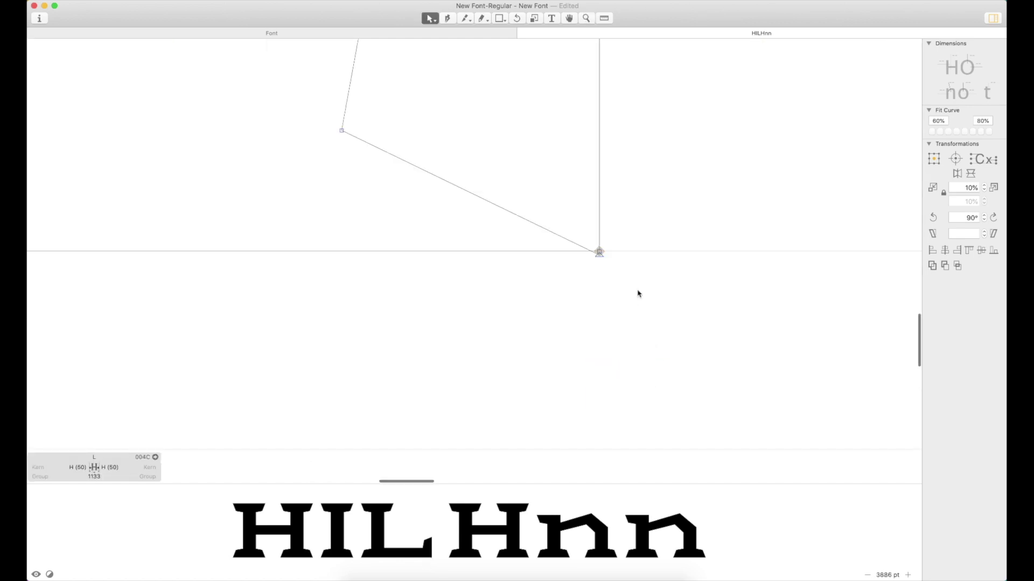
pyautogui.click(599, 251)
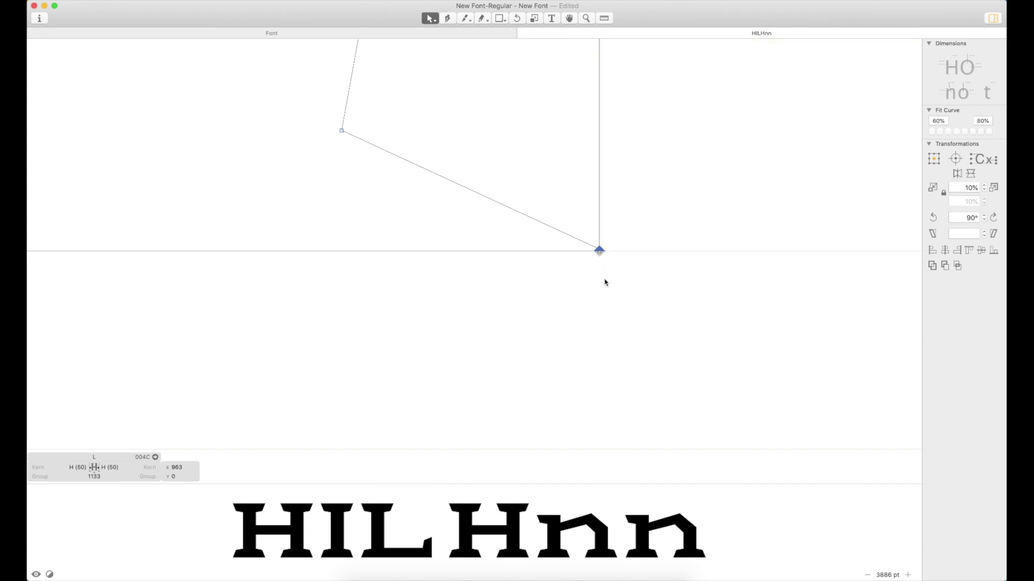
pyautogui.click(607, 280)
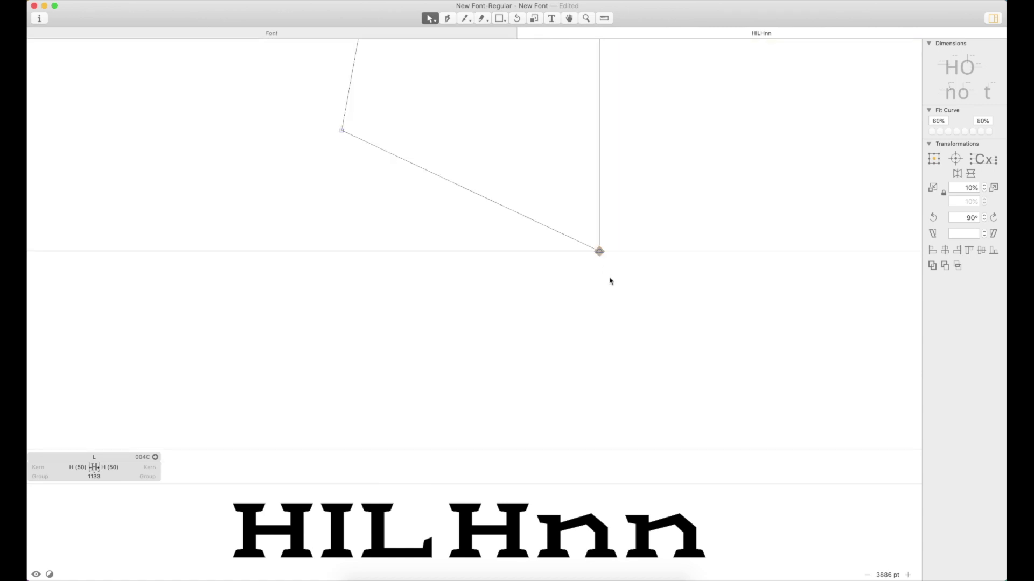
# Step: Preview the filled L, and re-enter H as its right sidebearing so the spacing fits the new arm
pyautogui.press('super+minus')
pyautogui.press('super+minus')
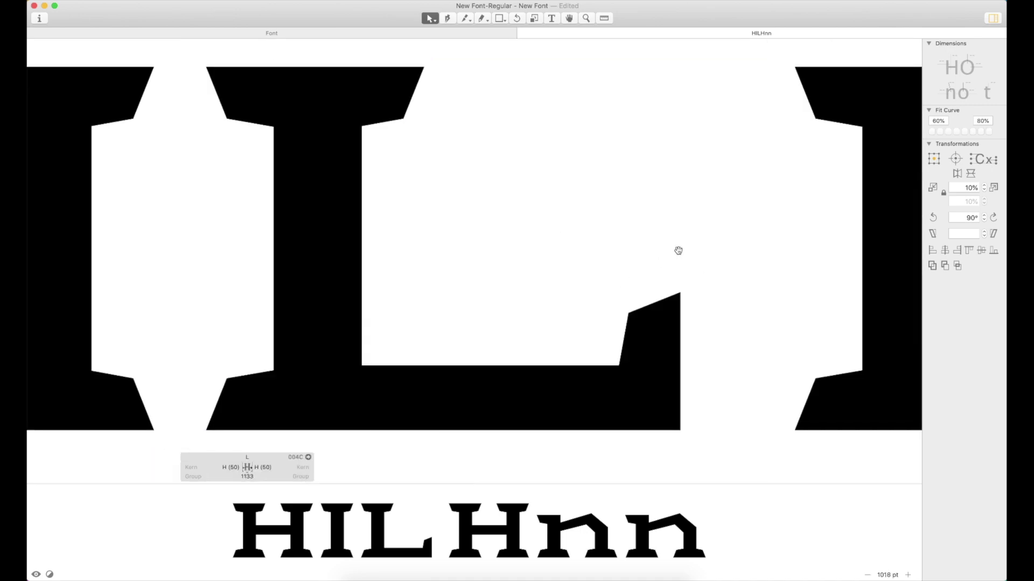
pyautogui.press('super+minus')
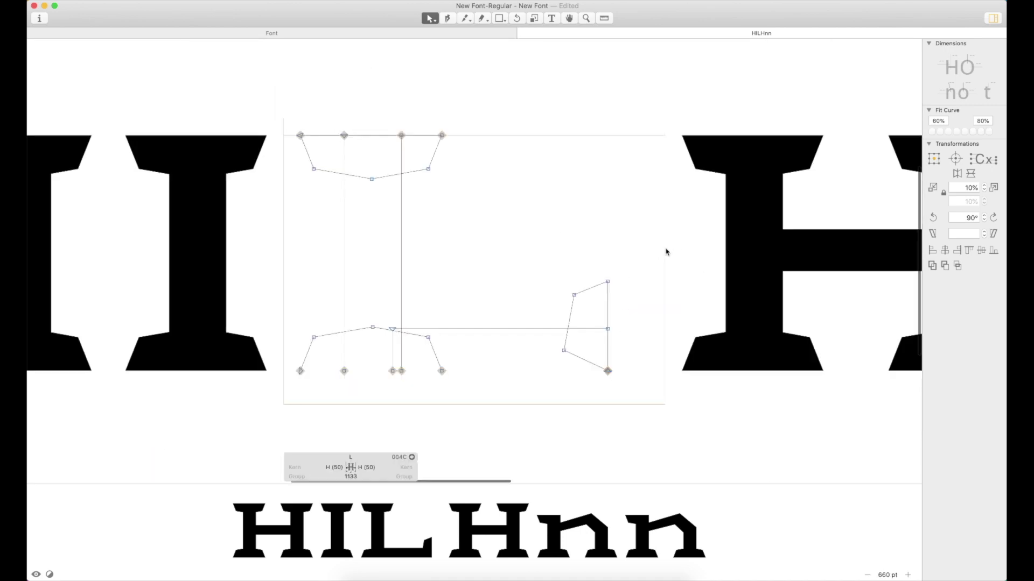
pyautogui.press('t')
pyautogui.click(618, 275)
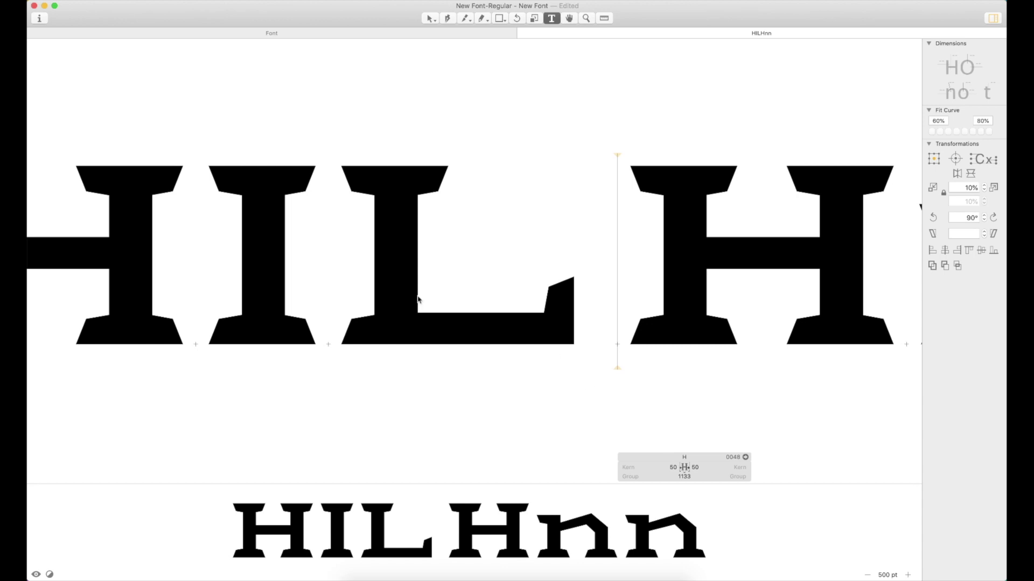
pyautogui.click(384, 289)
pyautogui.click(424, 468)
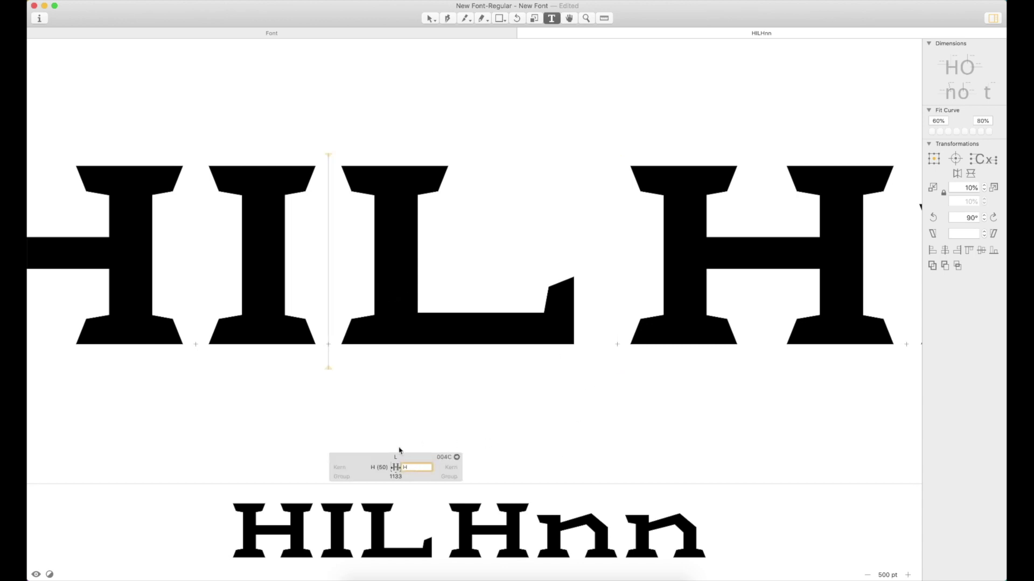
pyautogui.press('Return')
pyautogui.press('Right')
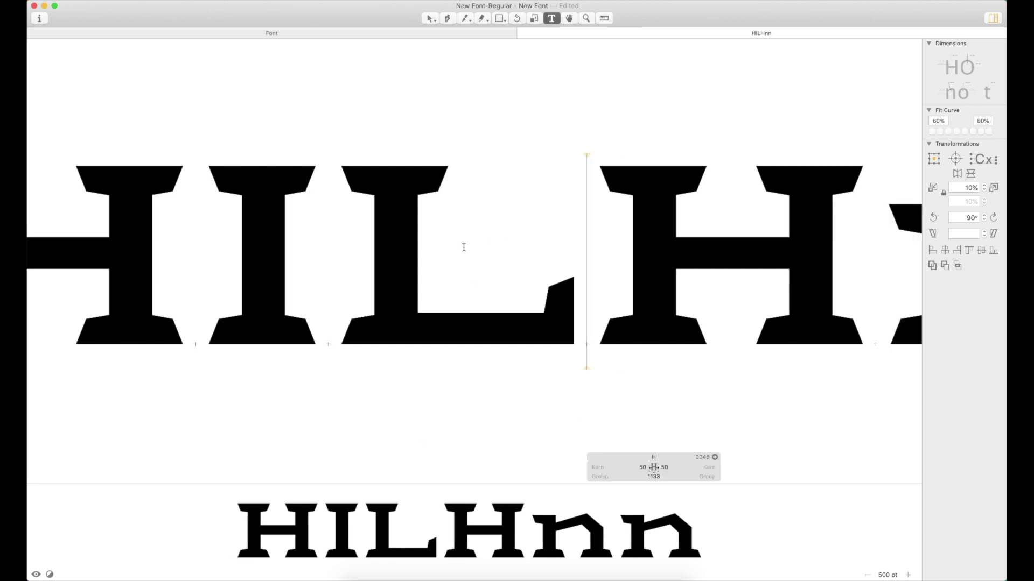
pyautogui.press('super+m')
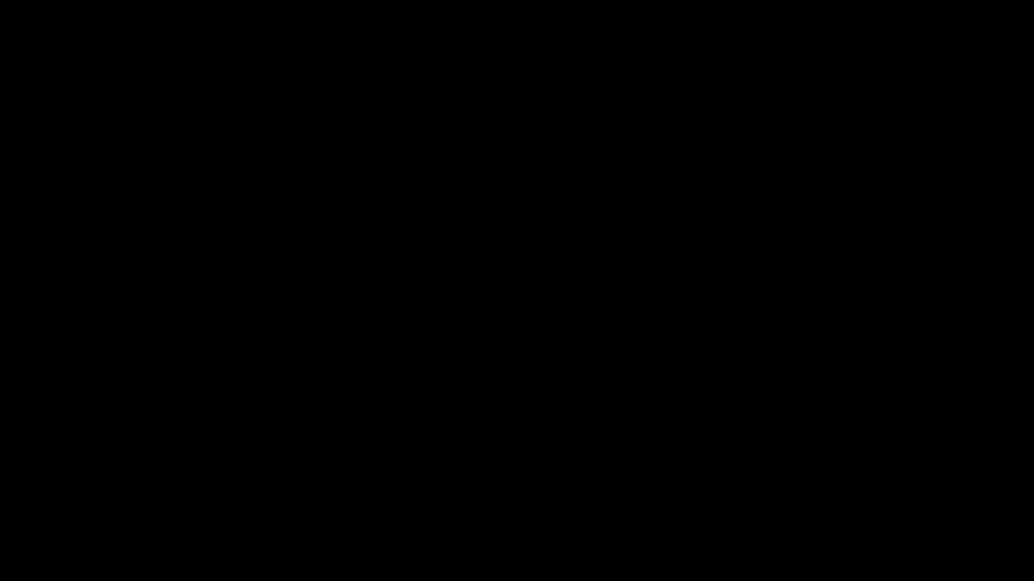
pyautogui.click(681, 562)
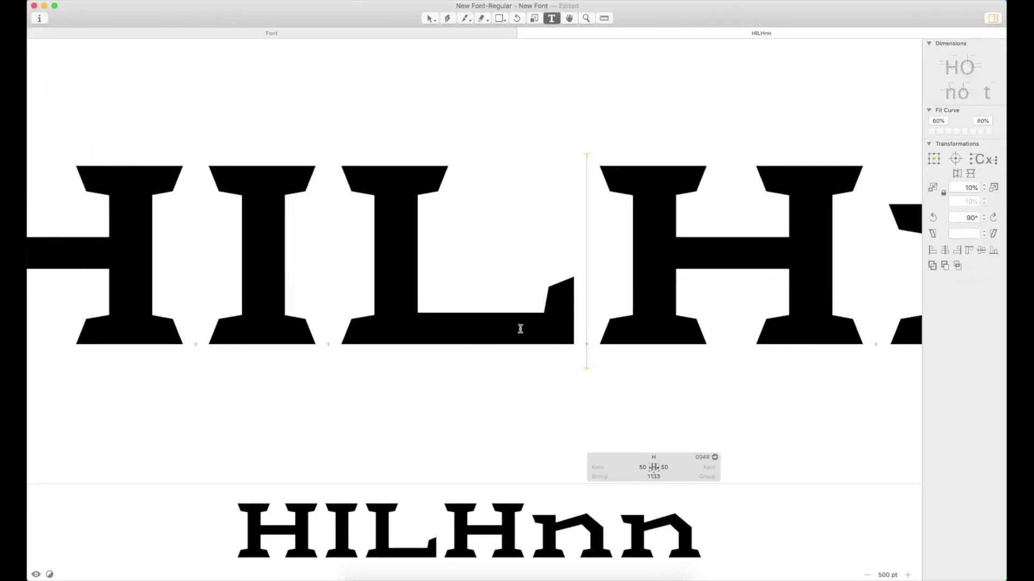
# Step: Replace the second H in the text line with another L
pyautogui.scroll(-5, 520, 224)
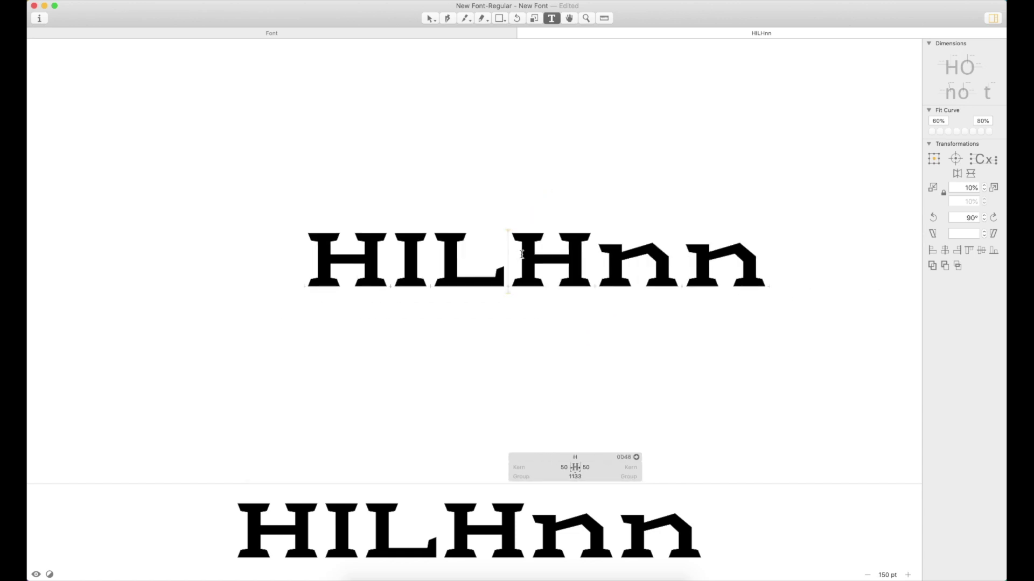
pyautogui.write('L')
pyautogui.press('Delete')
pyautogui.press('Delete')
pyautogui.press('Delete')
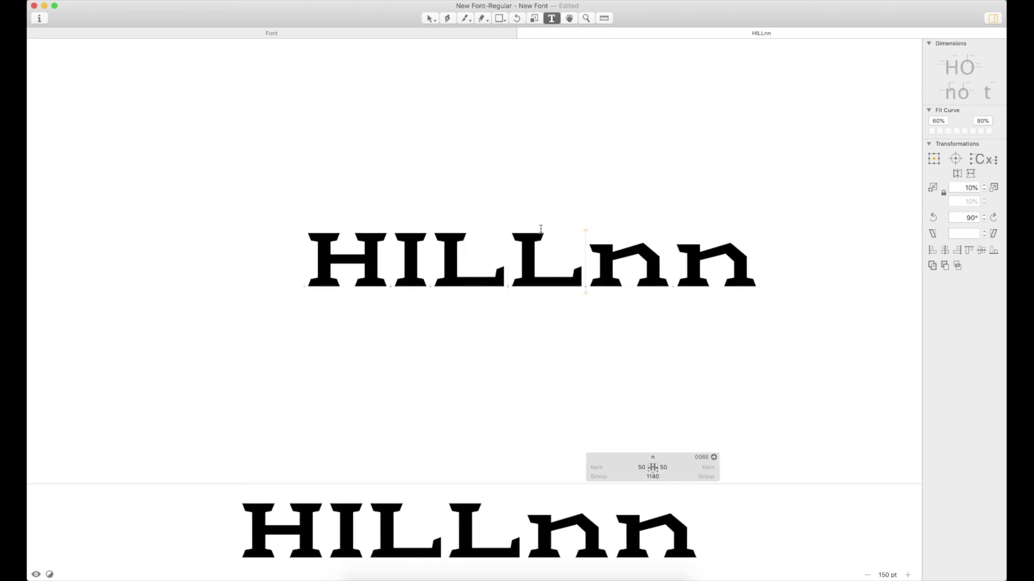
# Step: Remove the trailing nn from the text line and shorten the last L's arm by shifting its end serif left to X 808
pyautogui.press('Escape')
pyautogui.moveTo(544, 237); pyautogui.dragTo(648, 330)
pyautogui.doubleClick(591, 272)
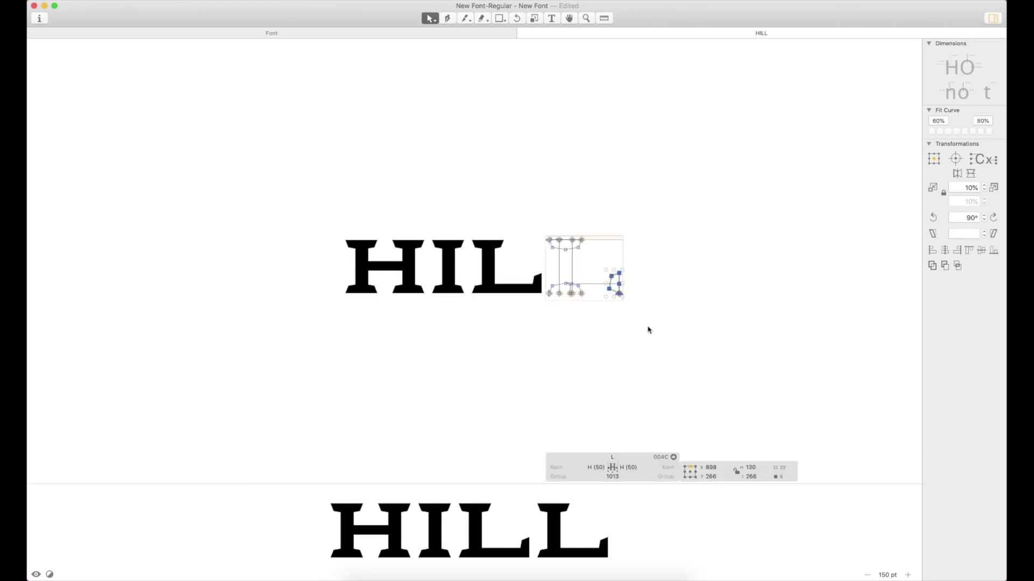
pyautogui.hotkey('shift', 'Left')
pyautogui.hotkey('shift', 'Left')
pyautogui.hotkey('shift', 'Left')
pyautogui.hotkey('shift', 'Left')
pyautogui.hotkey('shift', 'Left')
pyautogui.hotkey('shift', 'Left')
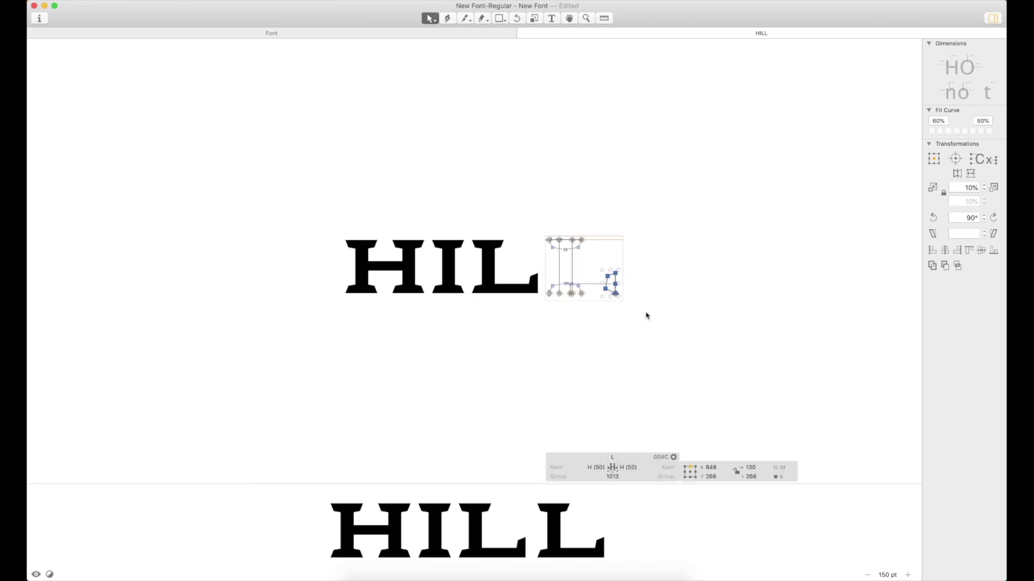
pyautogui.hotkey('shift', 'Left')
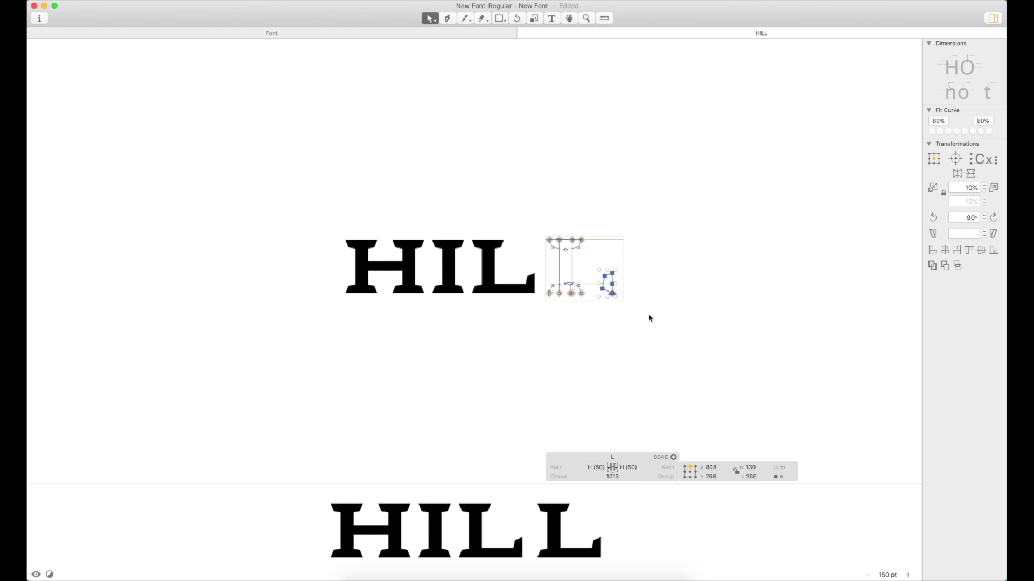
pyautogui.hotkey('shift', 'Left')
pyautogui.hotkey('shift', 'Right')
pyautogui.hotkey('shift', 'Right')
# Step: Update the L's metrics from its H sidebearing references and preview the filled HILL line
pyautogui.click(646, 326)
pyautogui.press('ctrl+super+m')
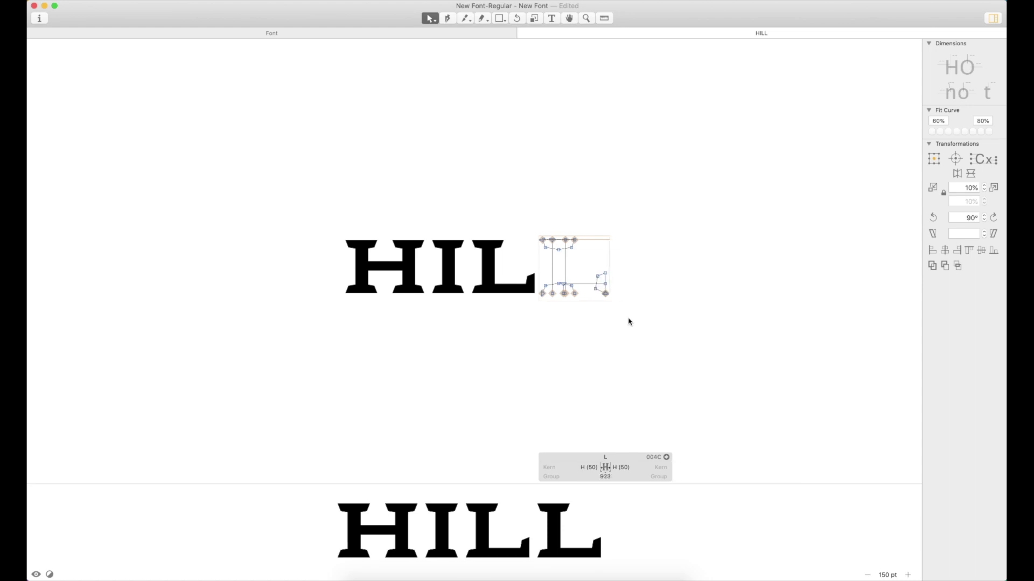
pyautogui.press('t')
pyautogui.press('Escape')
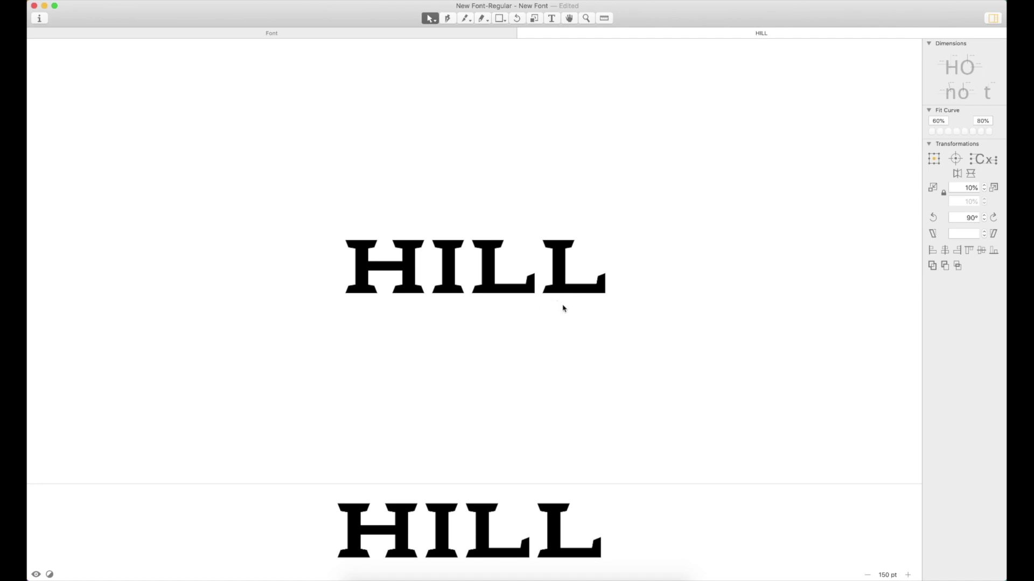
# Step: Try slanting the end of the L's arm inward by shifting the serif's lower nodes and the arm's bottom corner left to X 738
pyautogui.doubleClick(605, 293)
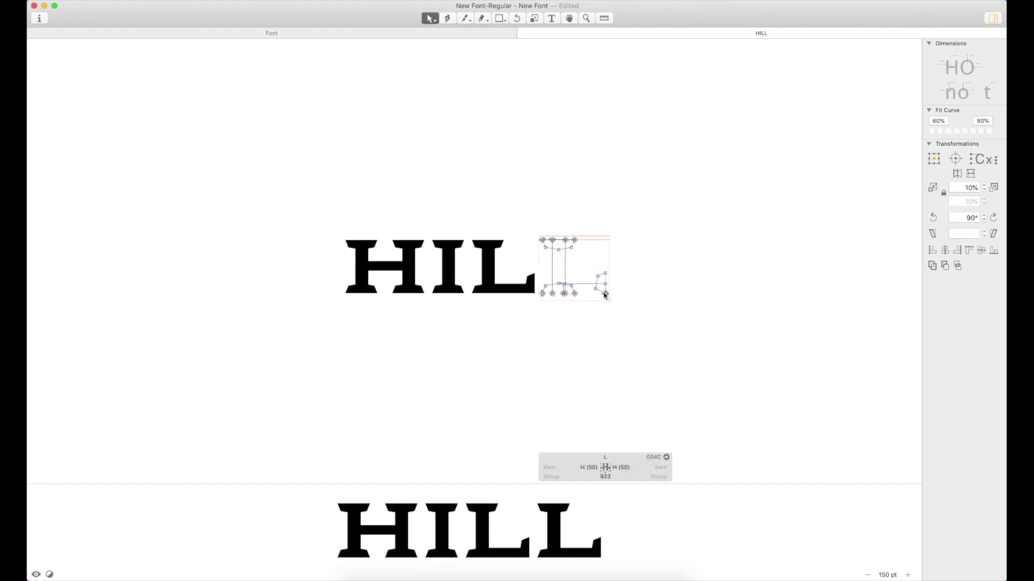
pyautogui.press('z')
pyautogui.moveTo(633, 244); pyautogui.dragTo(534, 335)
pyautogui.moveTo(651, 218); pyautogui.dragTo(541, 275)
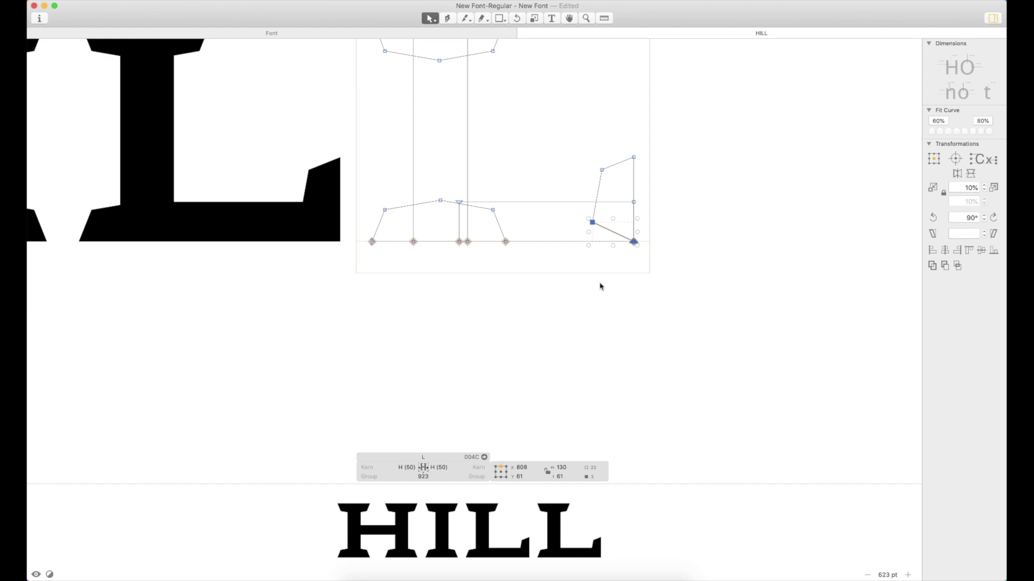
pyautogui.hotkey('shift', 'Left')
pyautogui.hotkey('shift', 'Left')
pyautogui.hotkey('shift', 'Left')
pyautogui.hotkey('shift', 'Left')
pyautogui.hotkey('shift', 'Left')
pyautogui.hotkey('shift', 'Left')
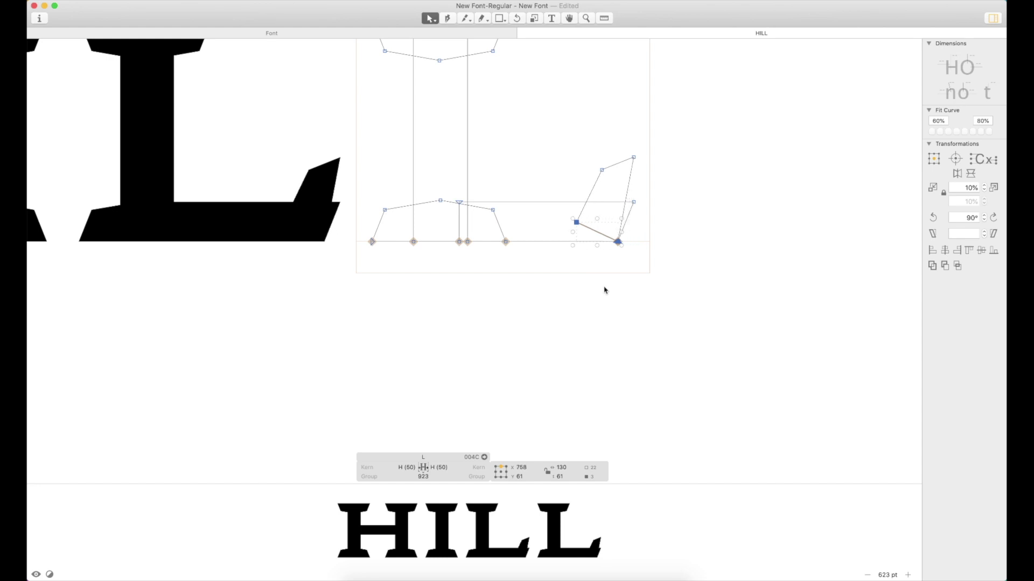
pyautogui.hotkey('shift', 'Left')
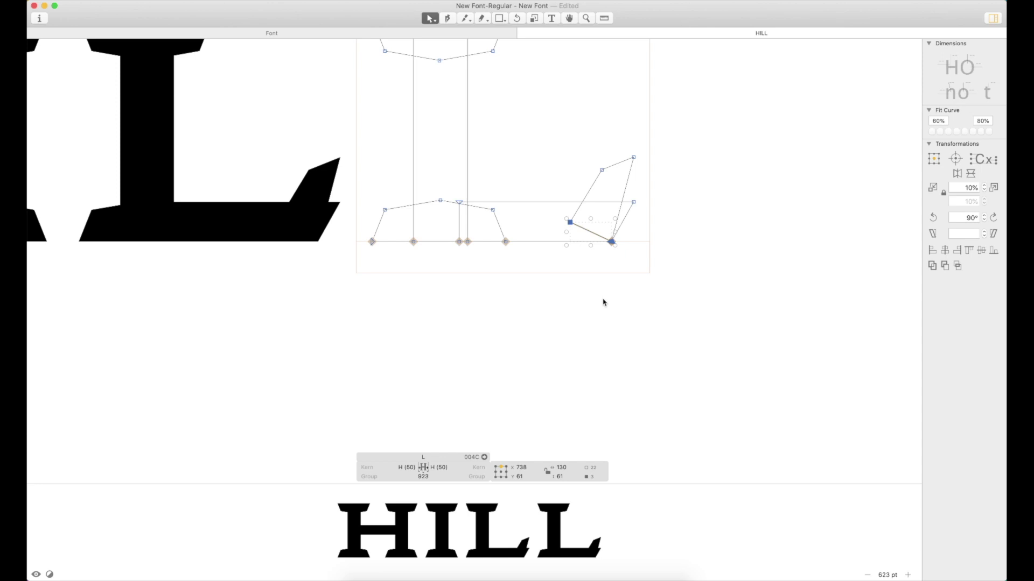
# Step: Undo all the node moves that slanted the end of the L's arm
pyautogui.press('super+z')
pyautogui.press('super+z')
pyautogui.press('super+z')
pyautogui.press('super+z')
pyautogui.press('super+z')
pyautogui.press('super+z')
pyautogui.press('super+z')
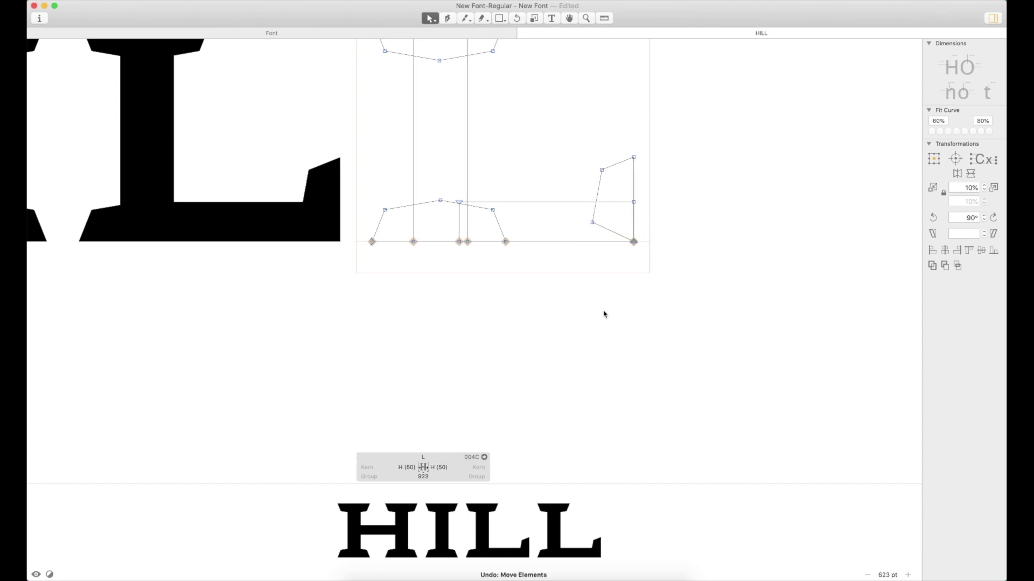
# Step: Examine the HILL text line at 100 pt and 250 pt, and return to the font's glyph overview
pyautogui.press('super+alt+0')
pyautogui.press('t')
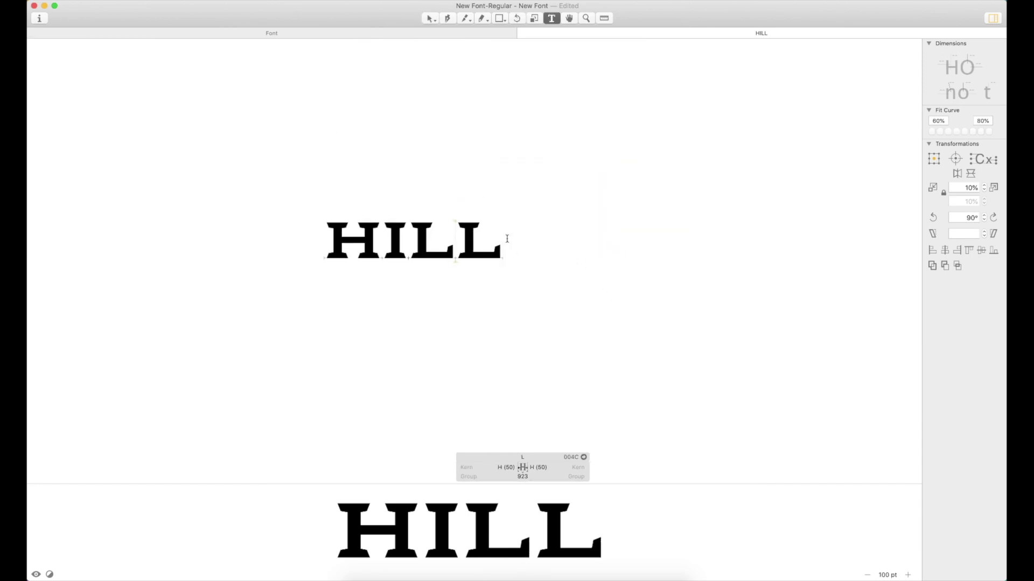
pyautogui.click(507, 239)
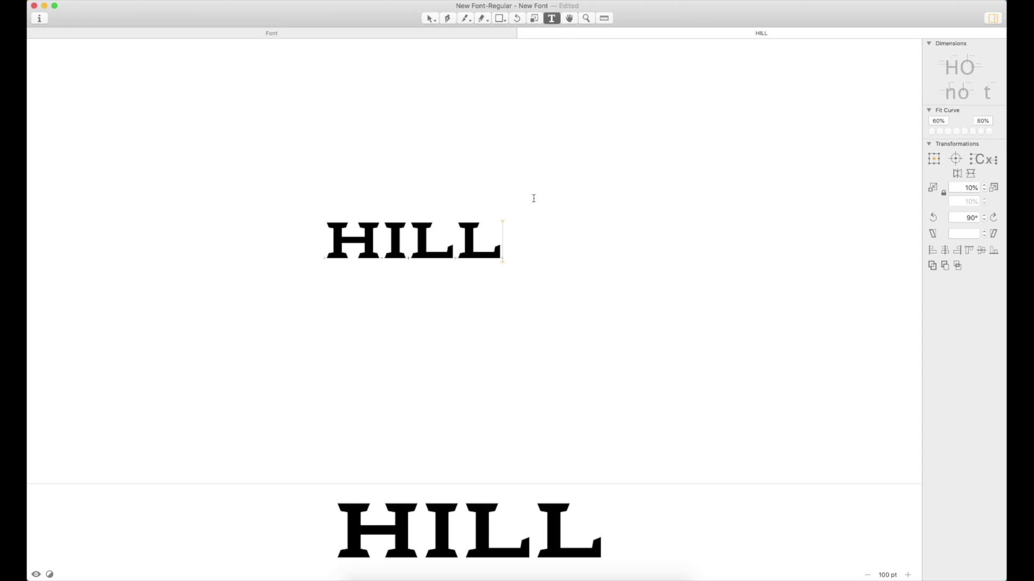
pyautogui.press('r')
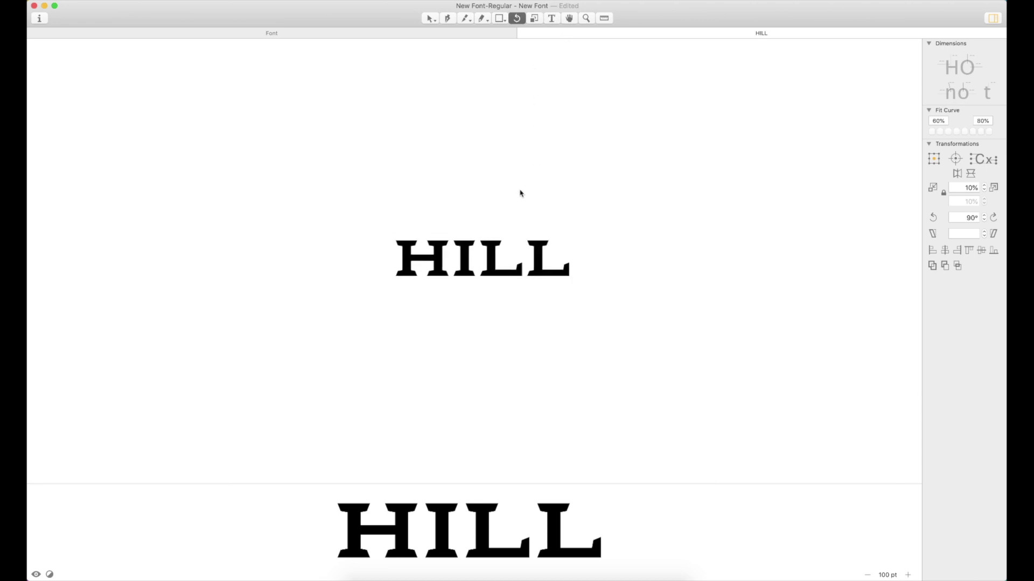
pyautogui.press('super+plus')
pyautogui.hscroll(3, 522, 193)
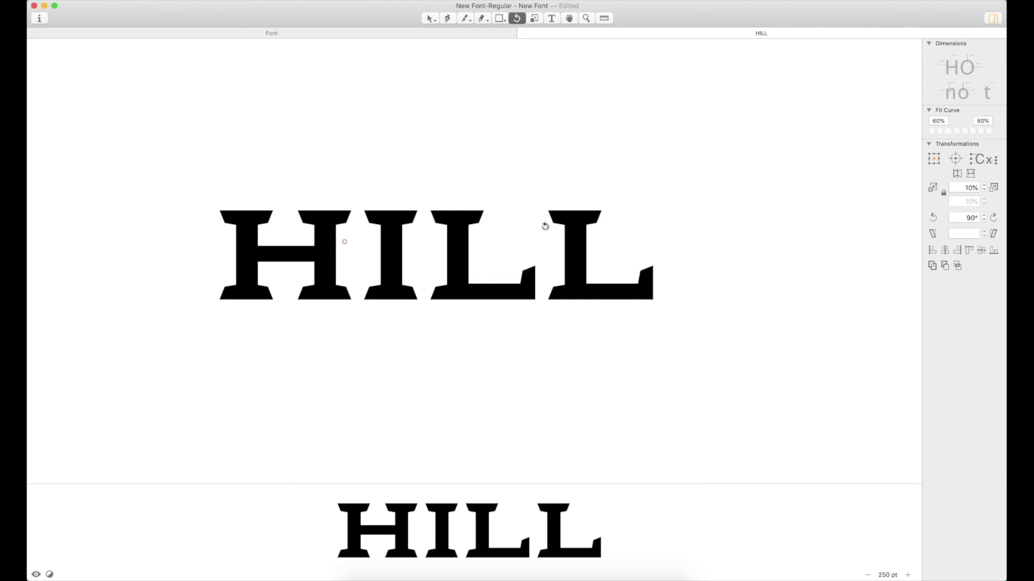
pyautogui.press('super+alt+Left')
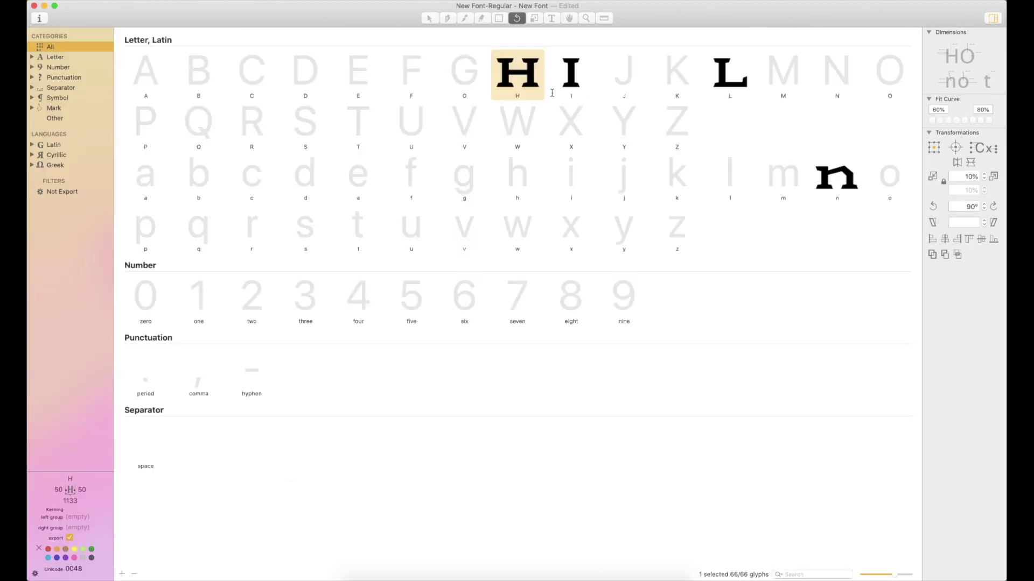